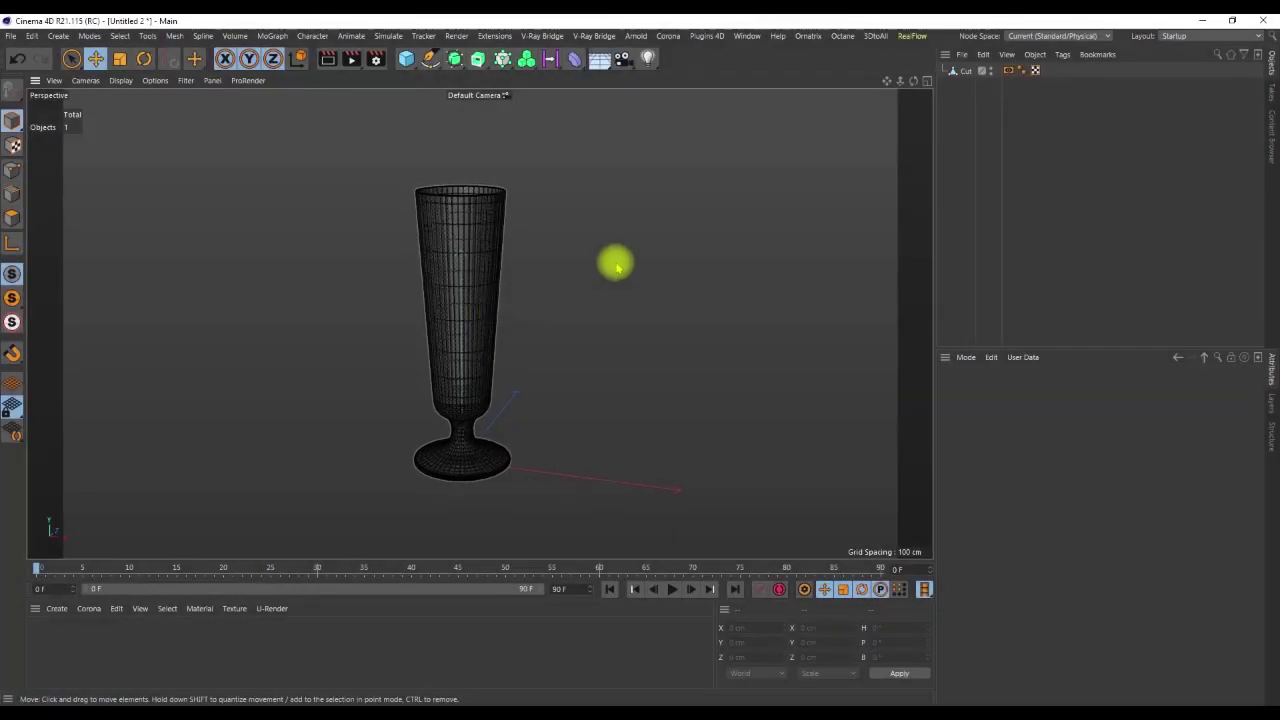
Add a RealFlow circle emitter to the scene and raise it above the glass to a height of about 537 cm
click(908, 36)
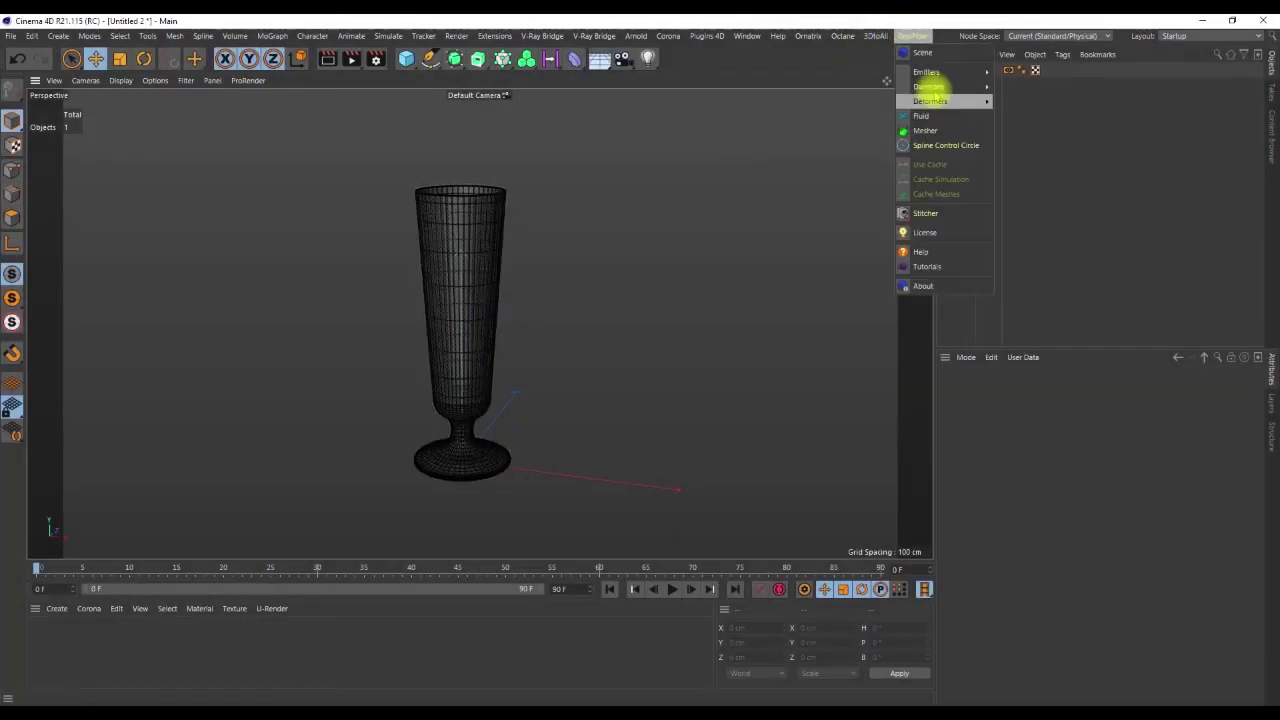
mouse_move(937, 71)
click(1018, 76)
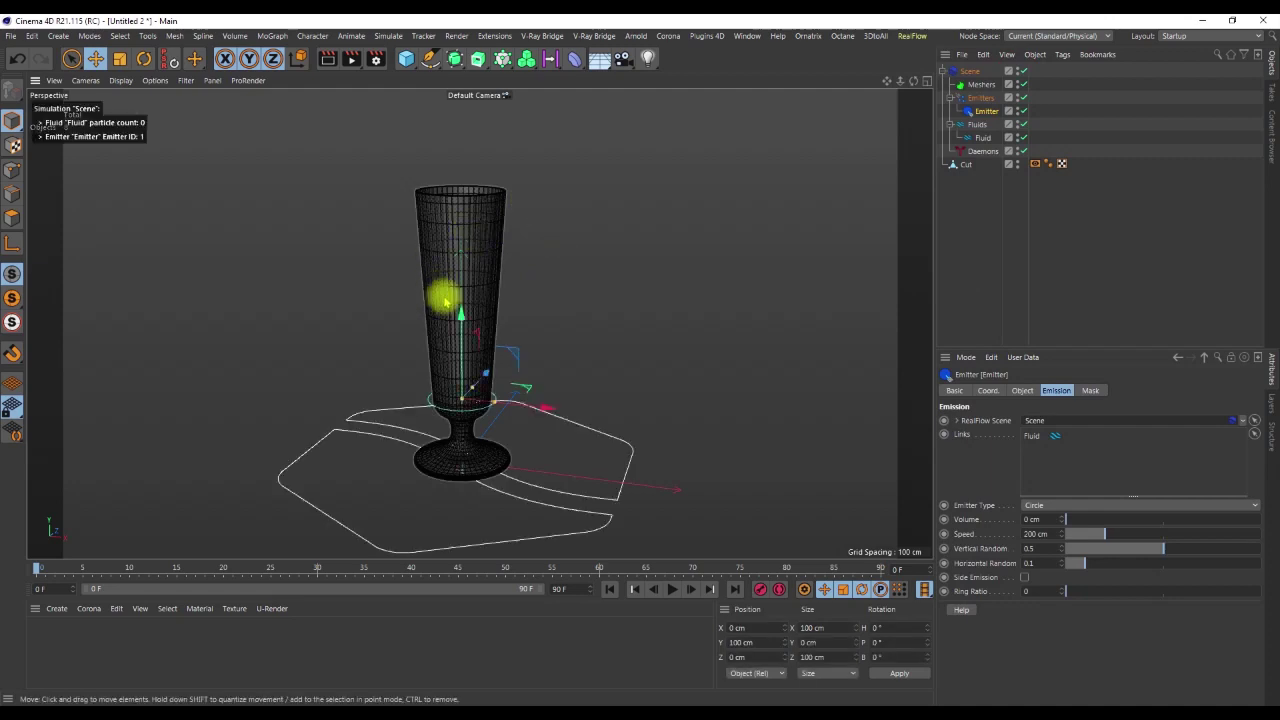
drag(462, 300, 486, 143)
scroll(446, 271, down, 3)
scroll(444, 308, down, 1)
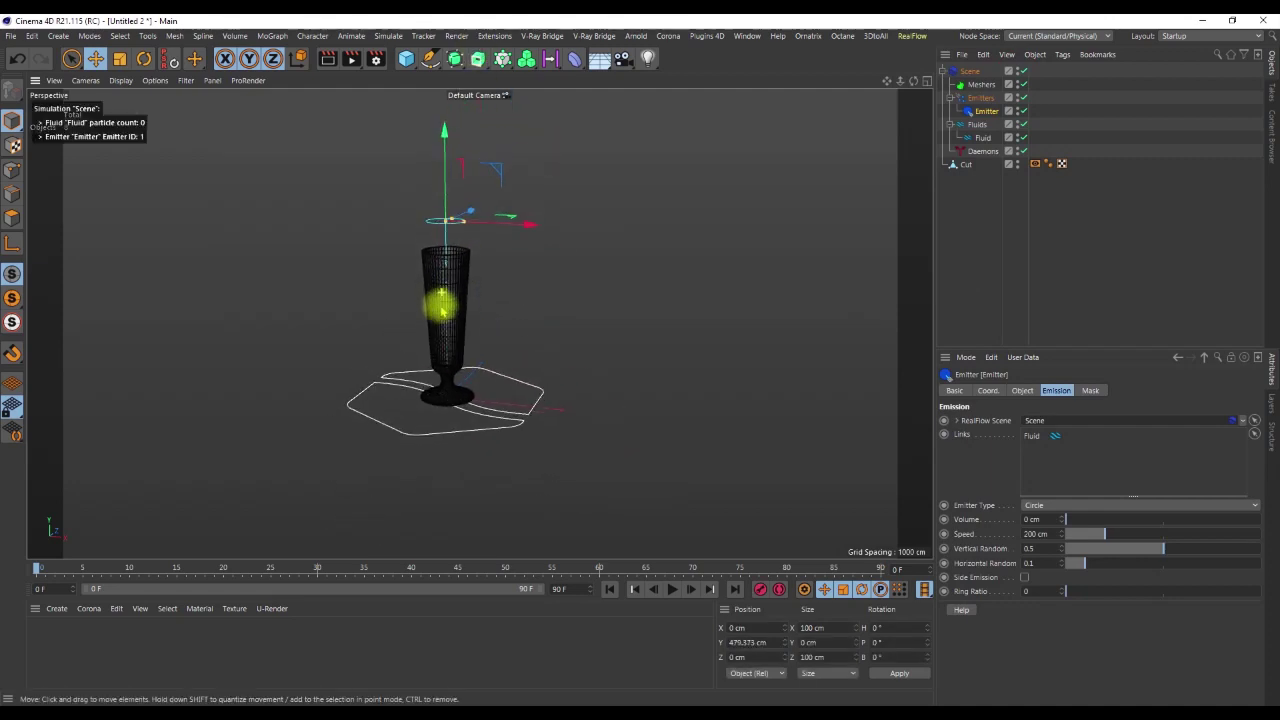
mouse_move(447, 159)
mouse_down()
mouse_move(446, 116)
mouse_move(447, 135)
mouse_up()
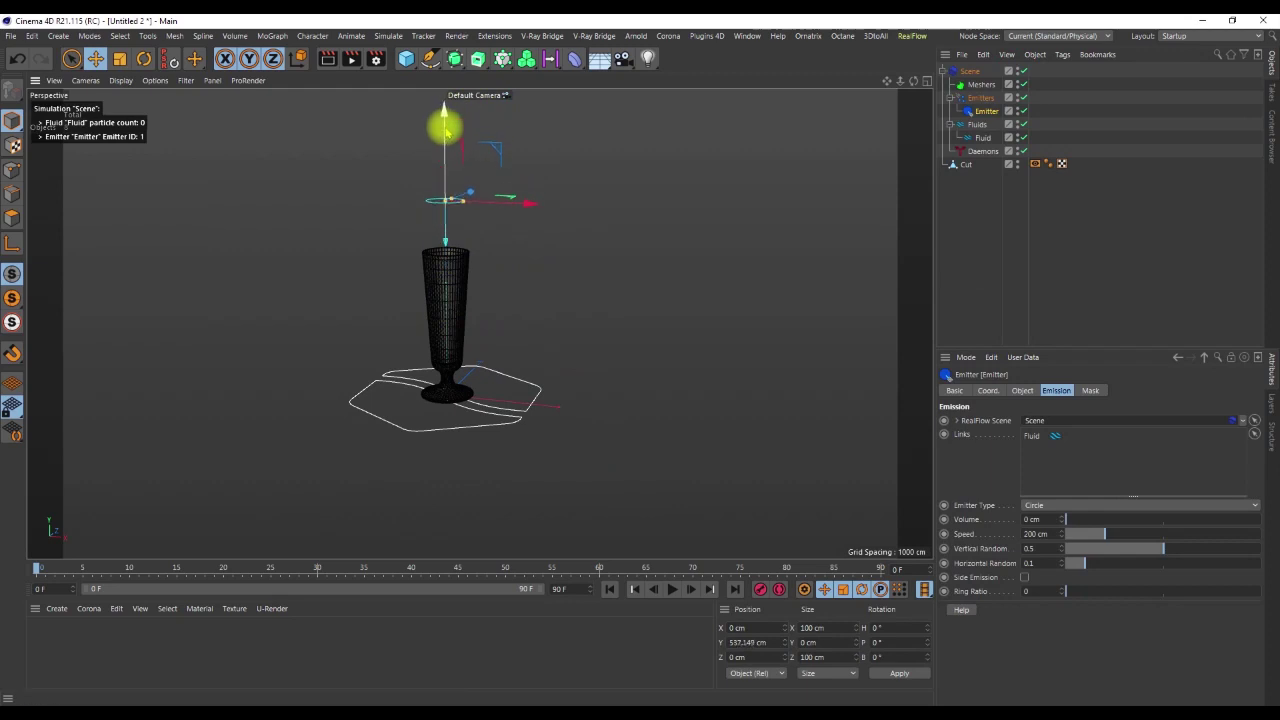
In the front view, reduce the emitter's width and depth to 30 cm each
key(F4)
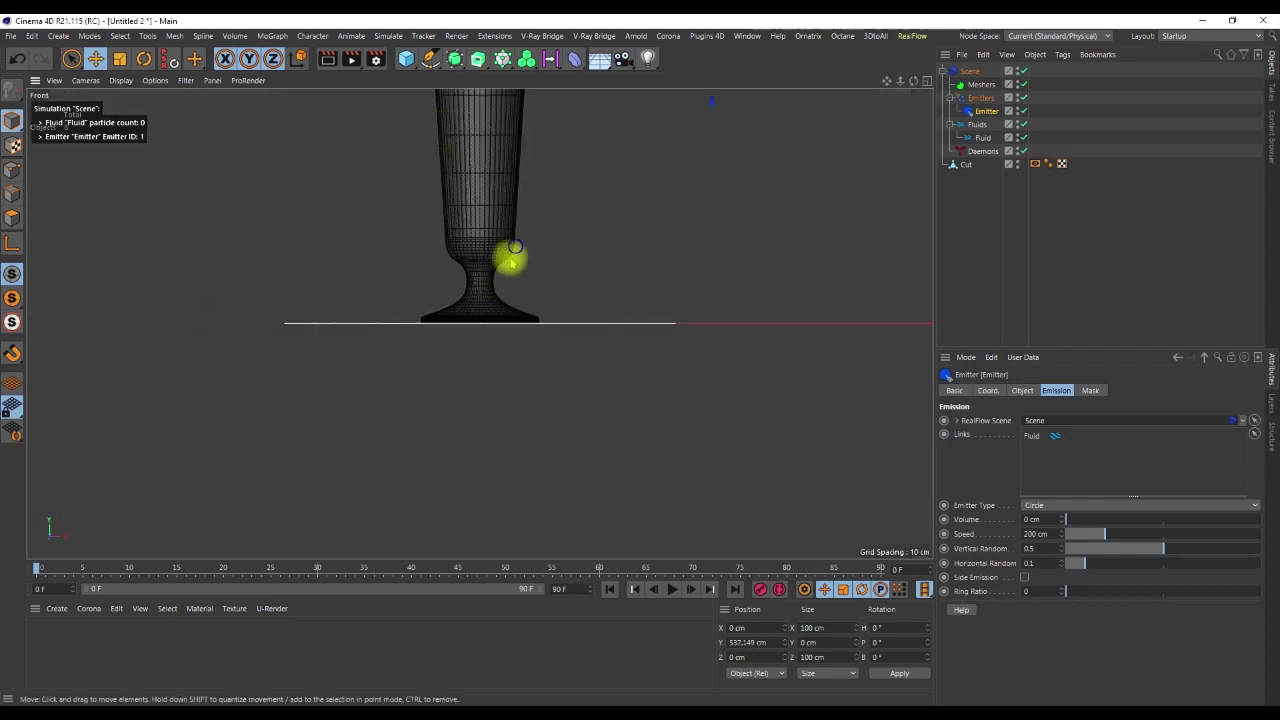
scroll(510, 254, down, 3)
scroll(480, 250, up, 5)
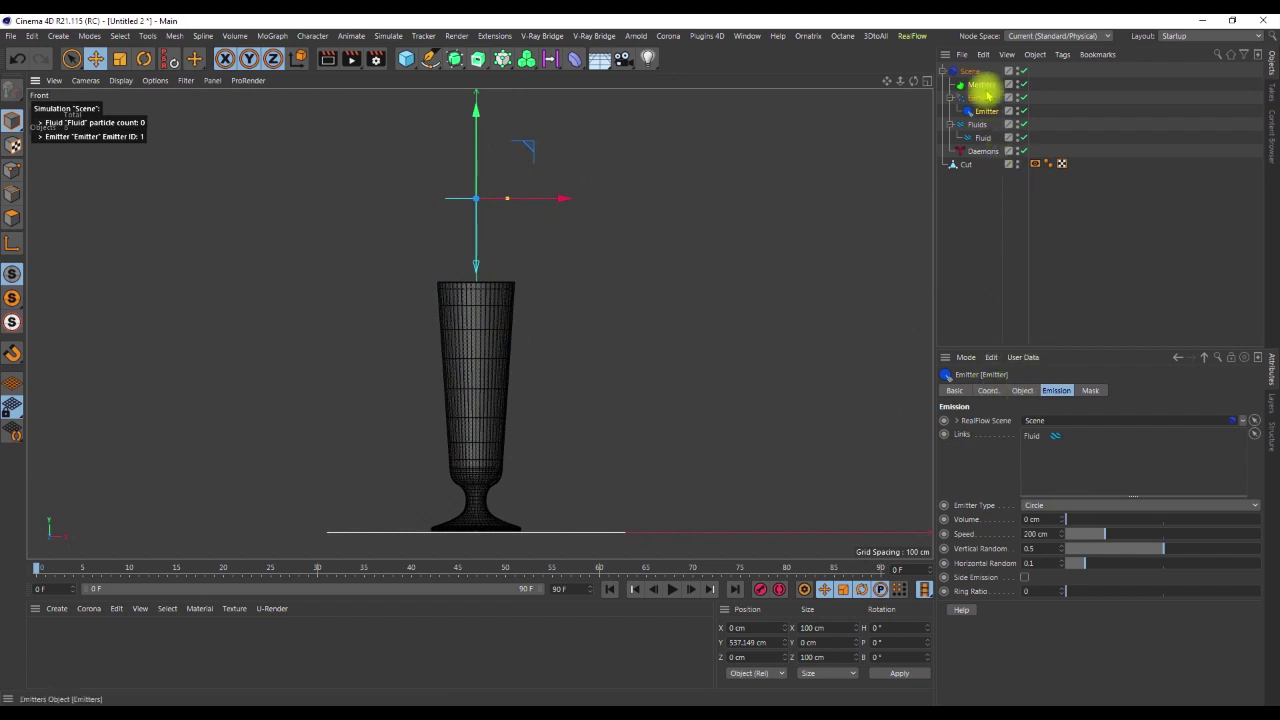
click(1022, 390)
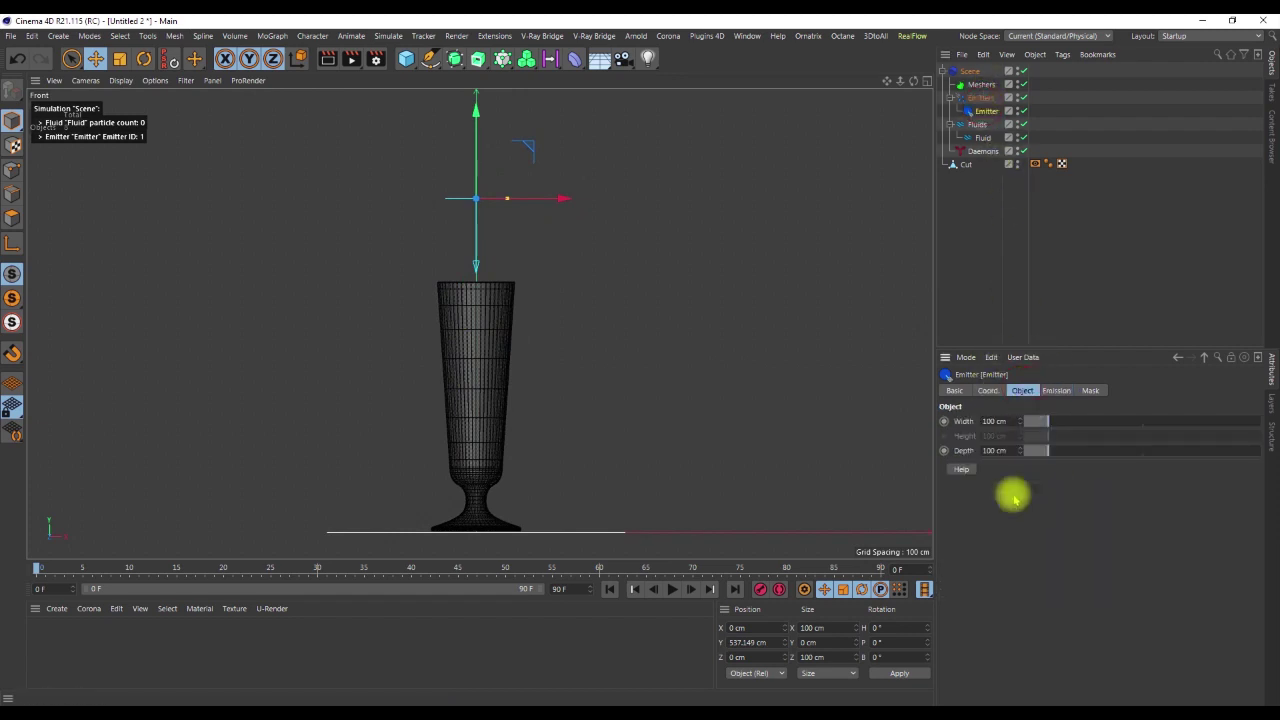
drag(1006, 421, 929, 409)
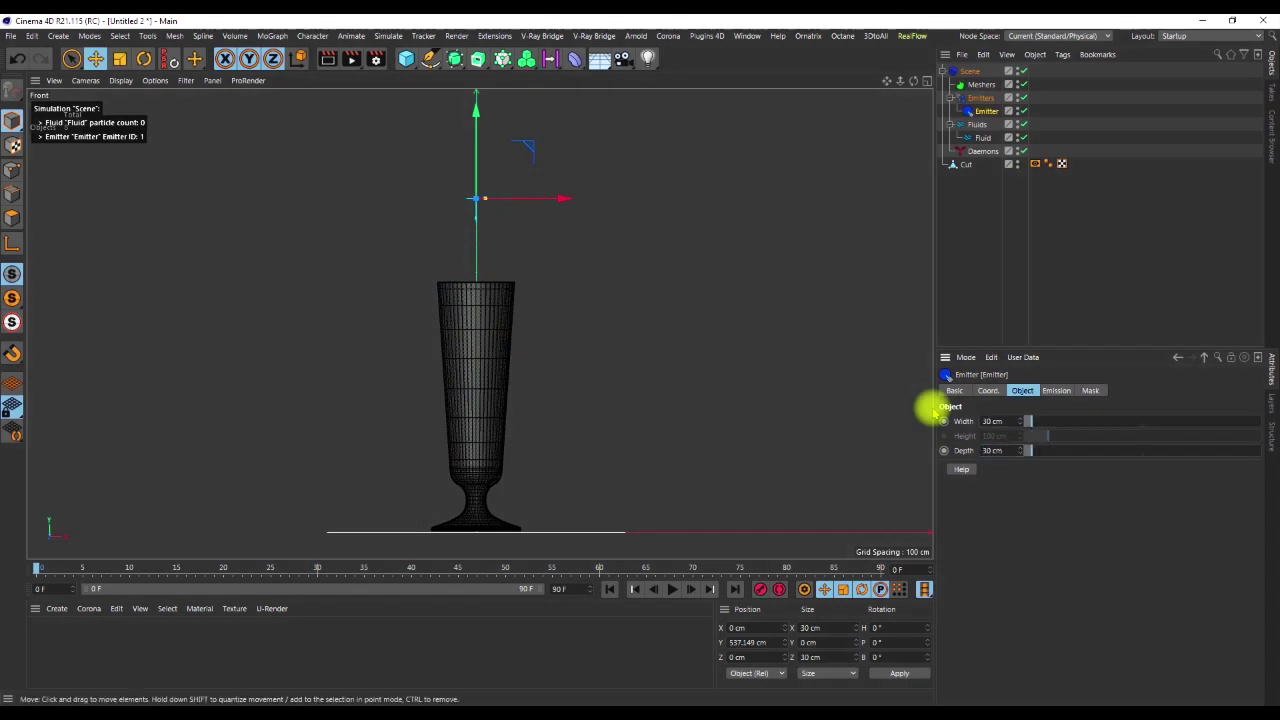
Shift the emitter sideways to about 29 cm on X and tilt it about 24.6° in bank toward the glass opening
scroll(500, 318, down, 3)
drag(551, 224, 568, 226)
key(r)
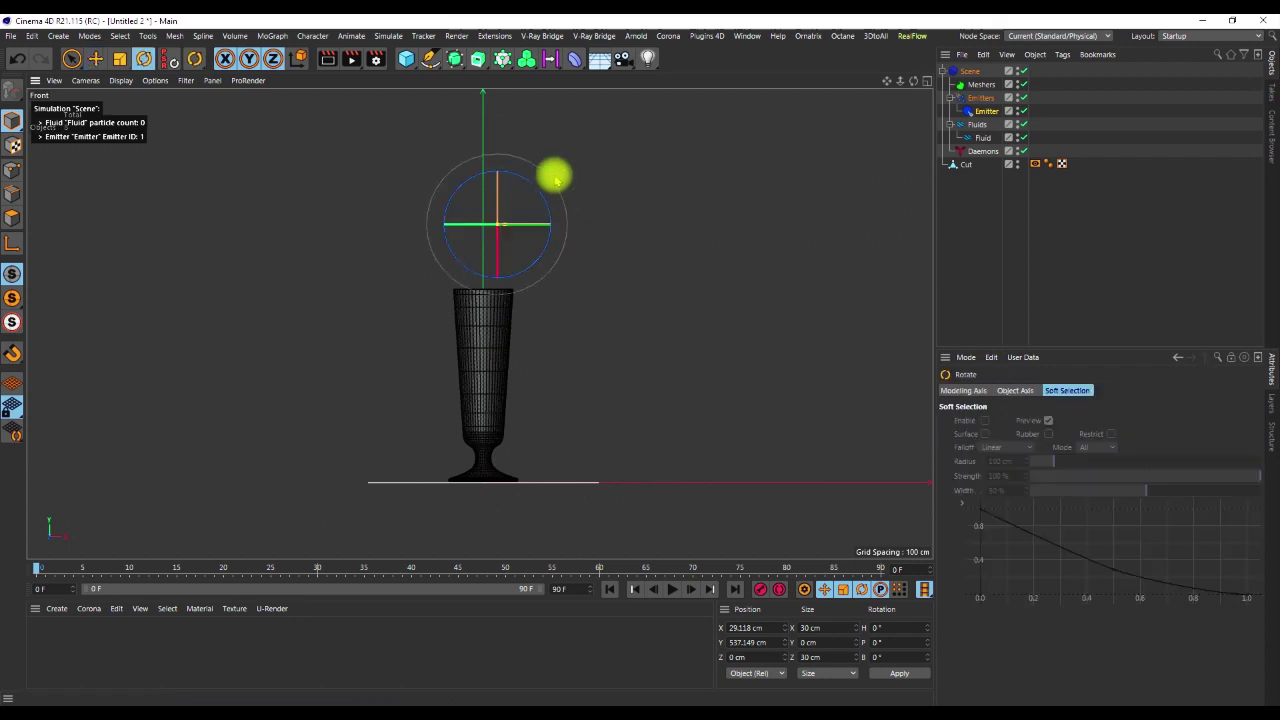
mouse_move(560, 206)
mouse_down()
mouse_move(537, 200)
mouse_move(547, 220)
mouse_up()
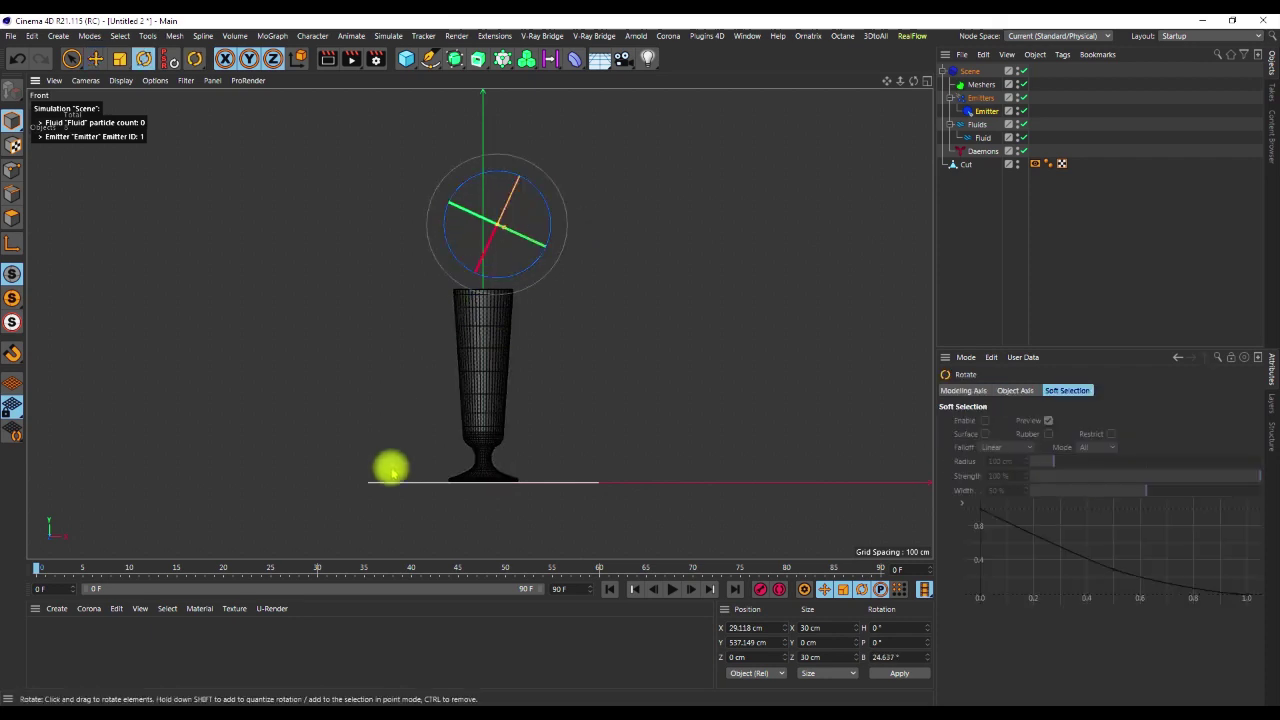
click(1166, 241)
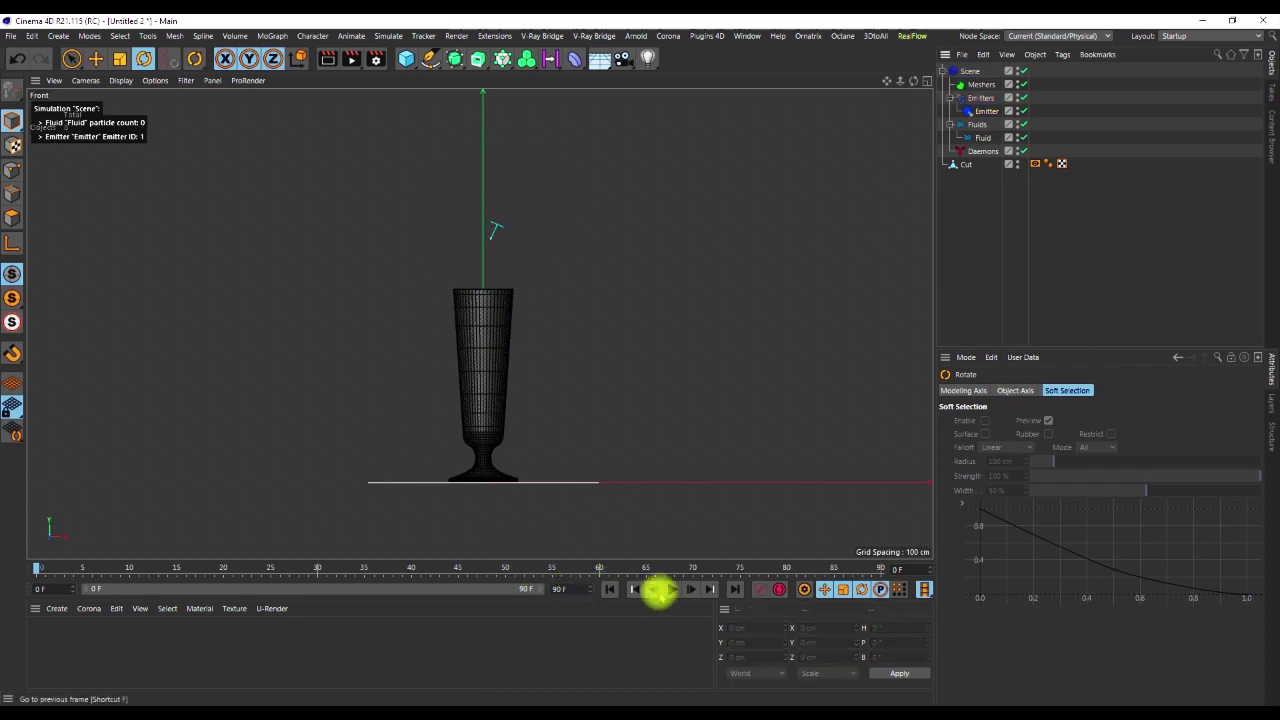
Play the fluid simulation to check the angled stream against the glass, and return to the first frame
scroll(495, 243, up, 4)
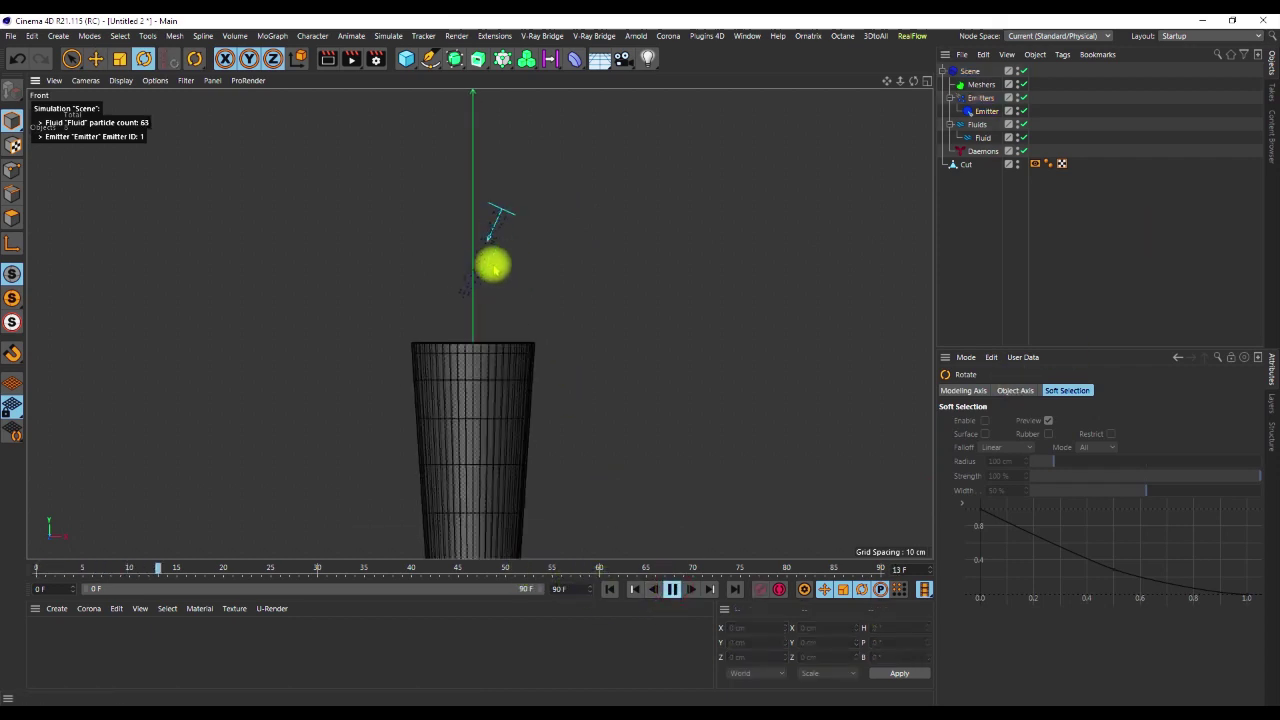
scroll(496, 329, down, 2)
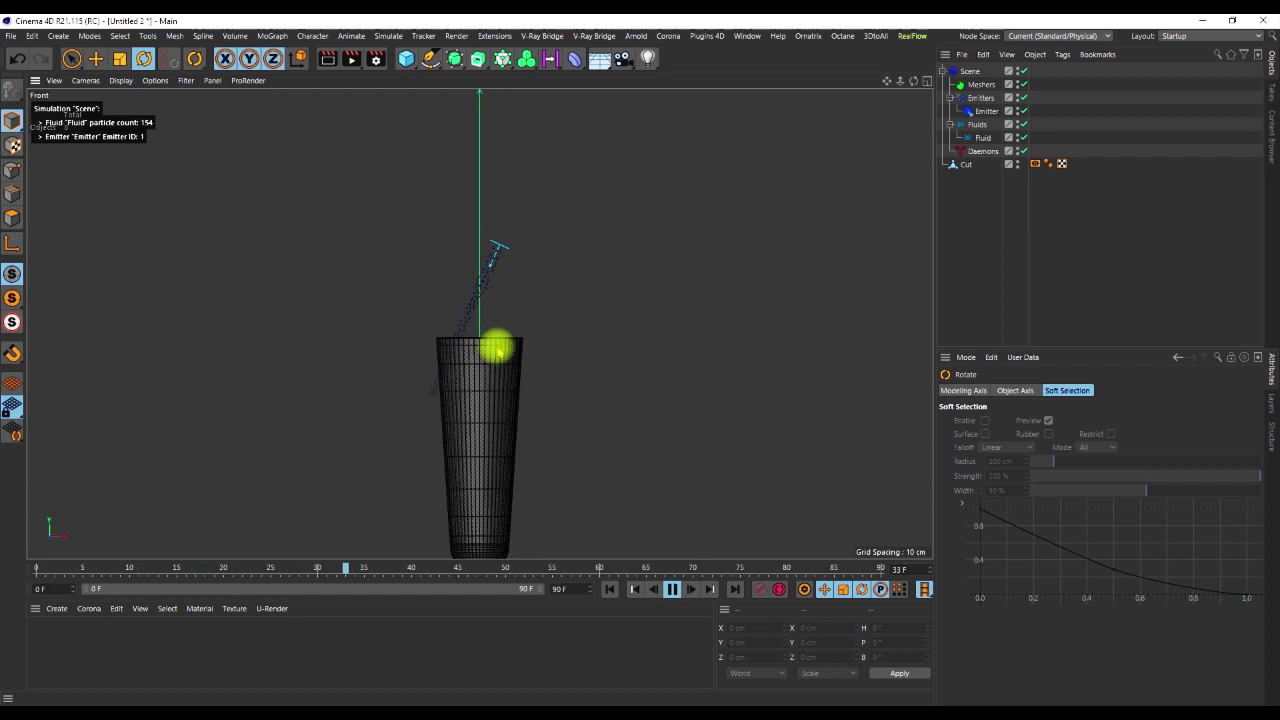
click(672, 589)
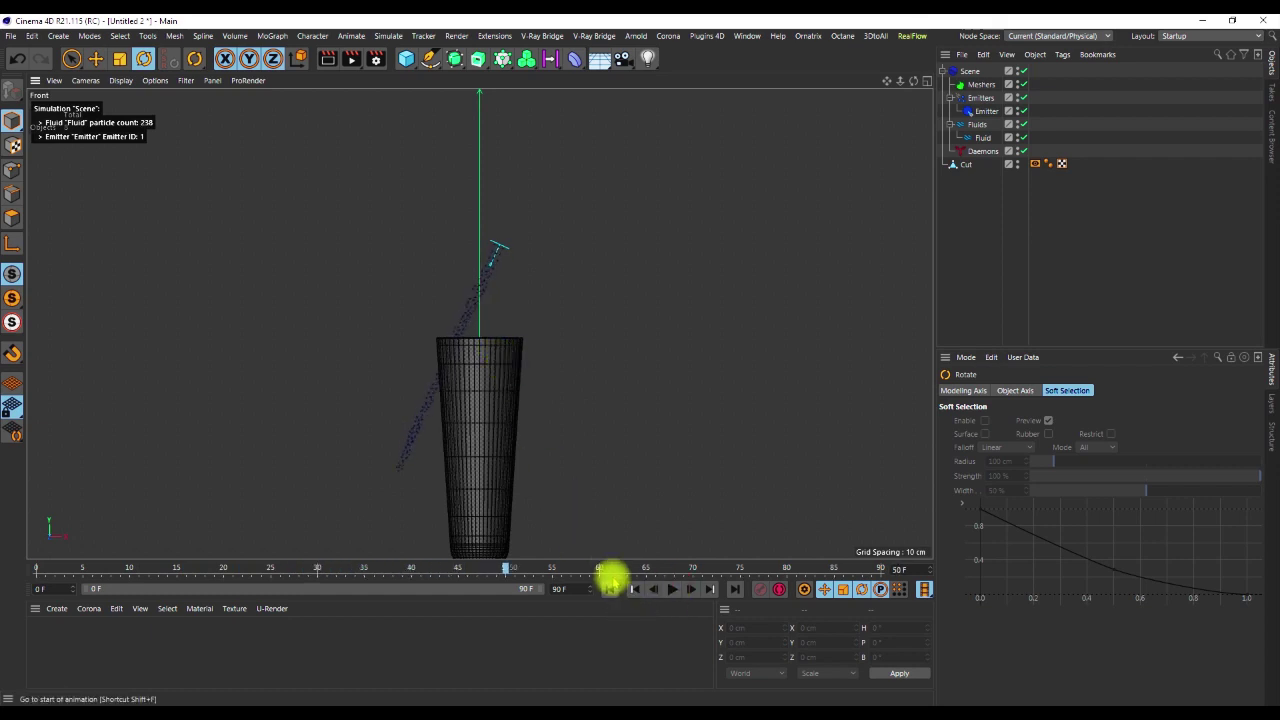
click(607, 589)
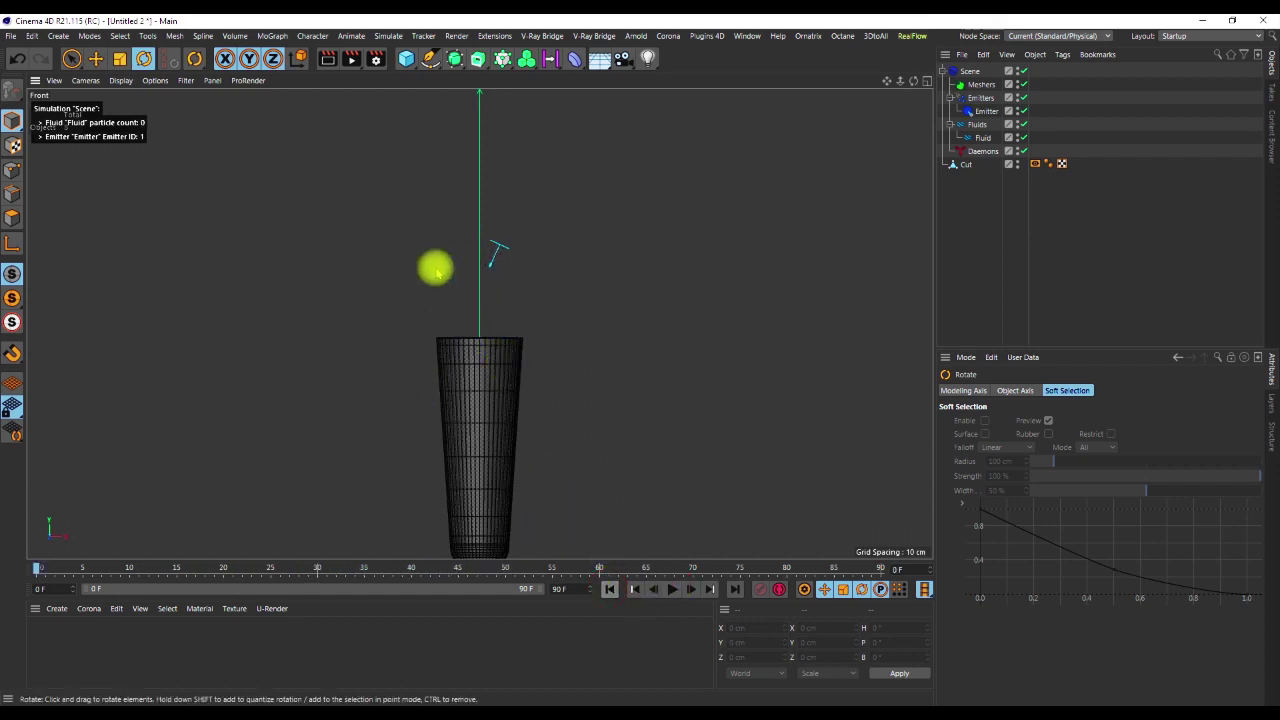
Set the emitter's emission speed to 300 cm
click(985, 111)
click(1056, 390)
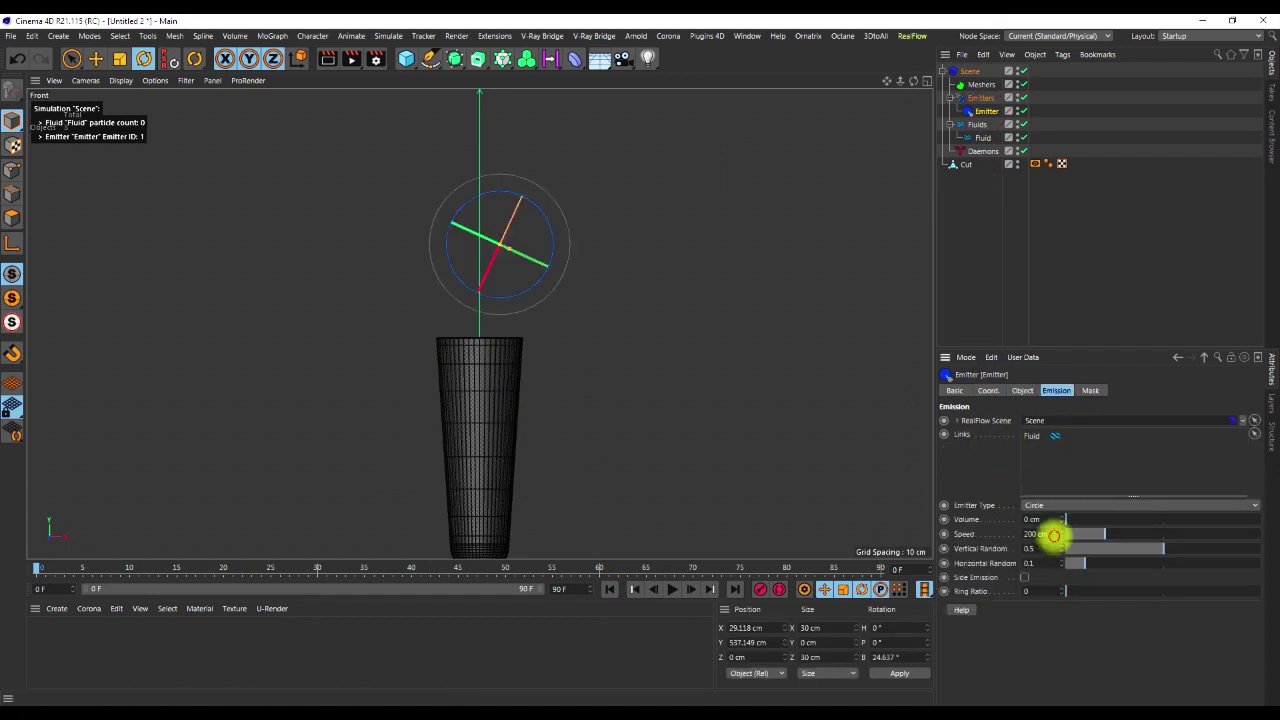
double_click(1054, 535)
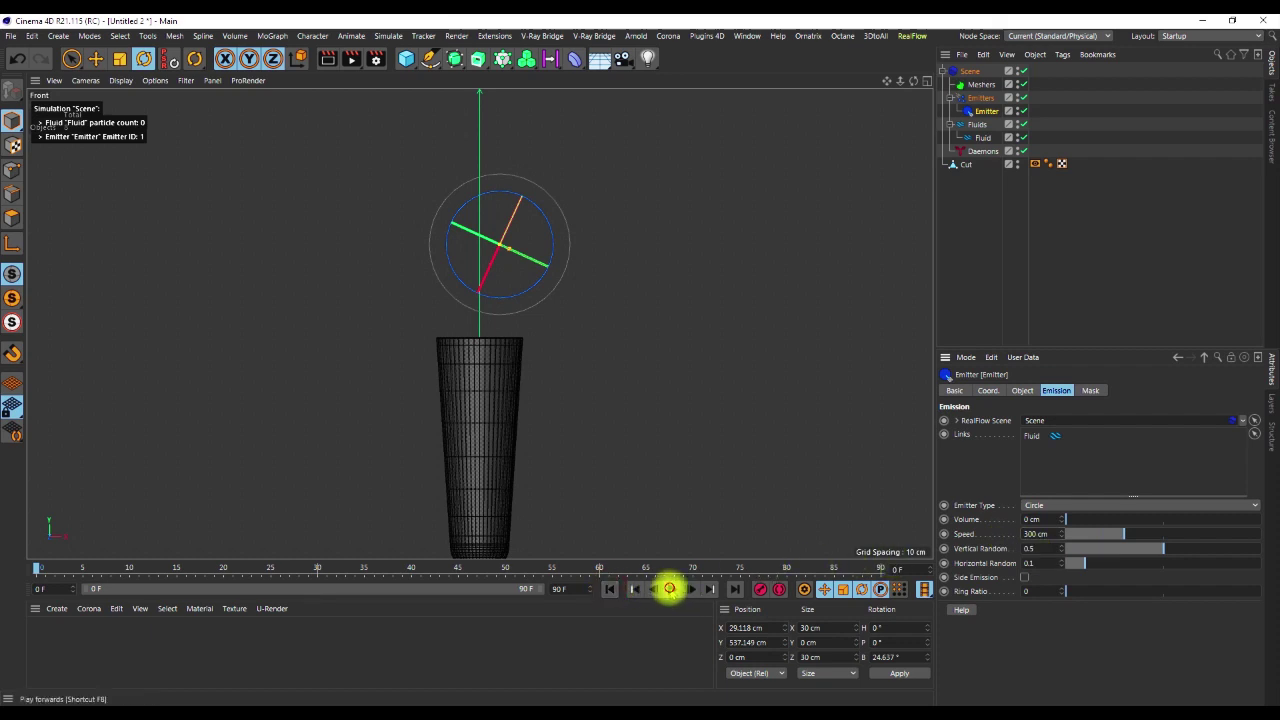
Preview the simulation at the new emission speed and rewind to frame 0
click(1013, 306)
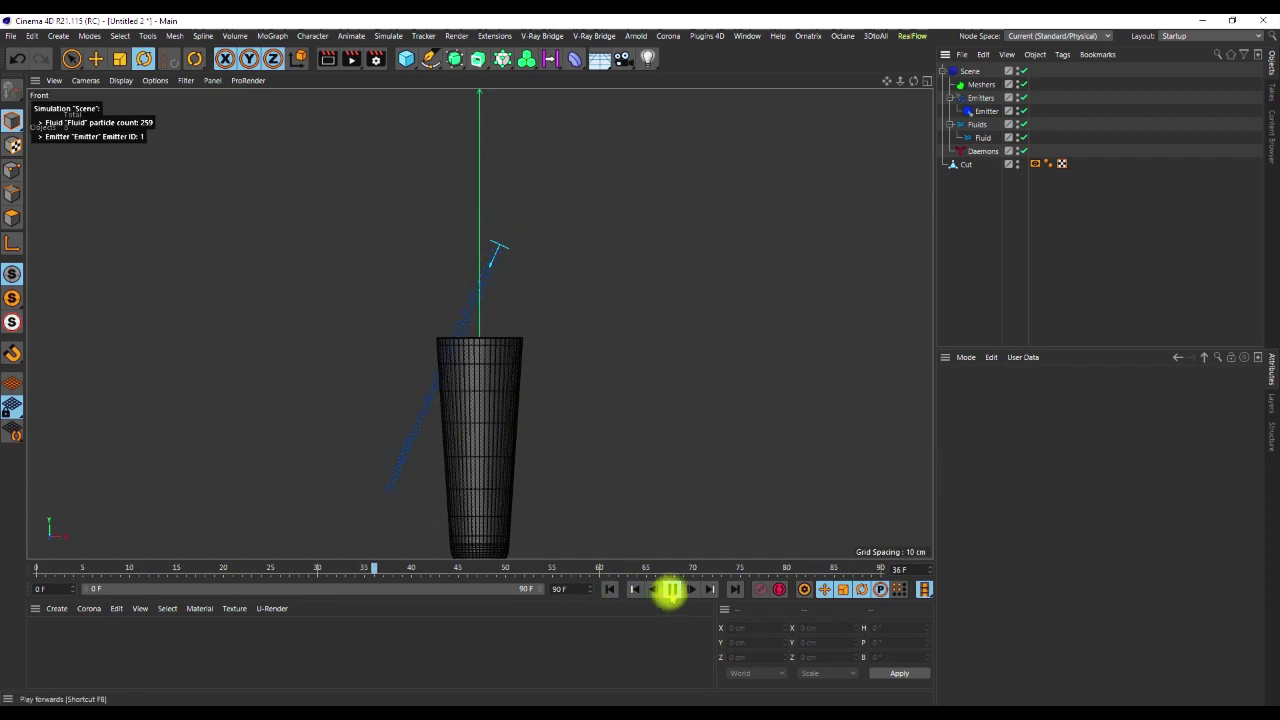
click(609, 589)
scroll(503, 349, down, 5)
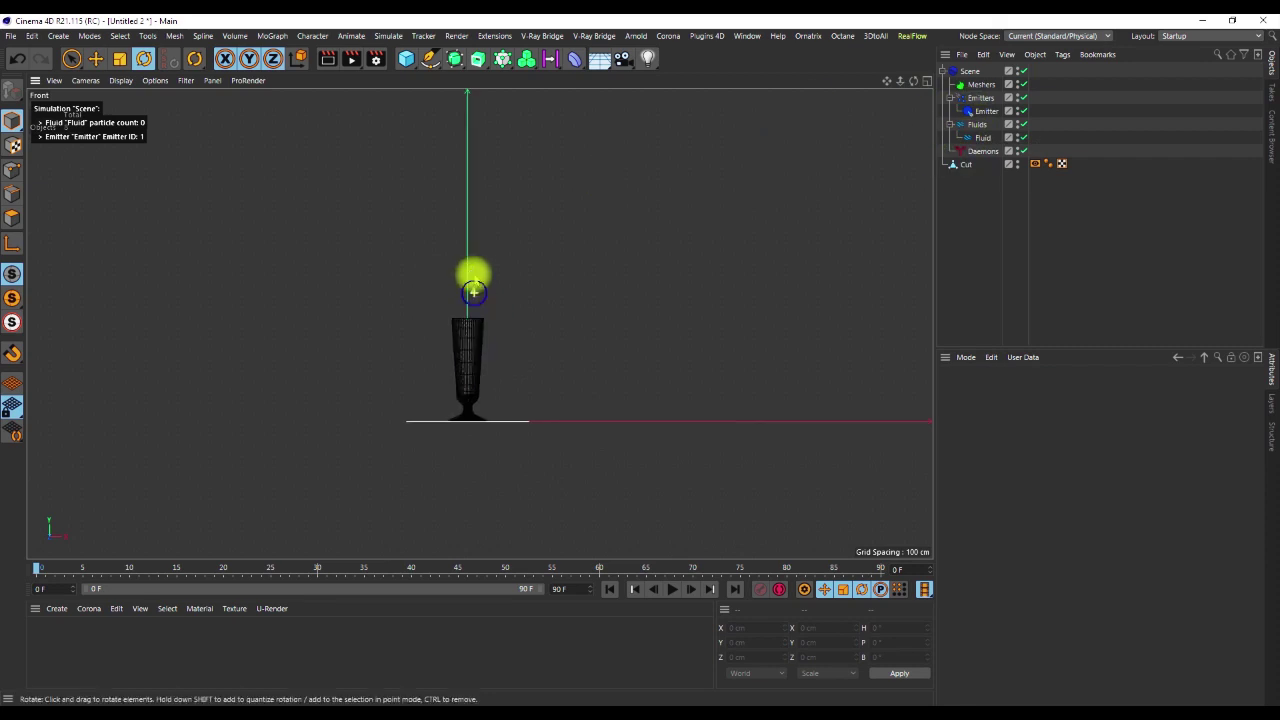
scroll(474, 291, up, 5)
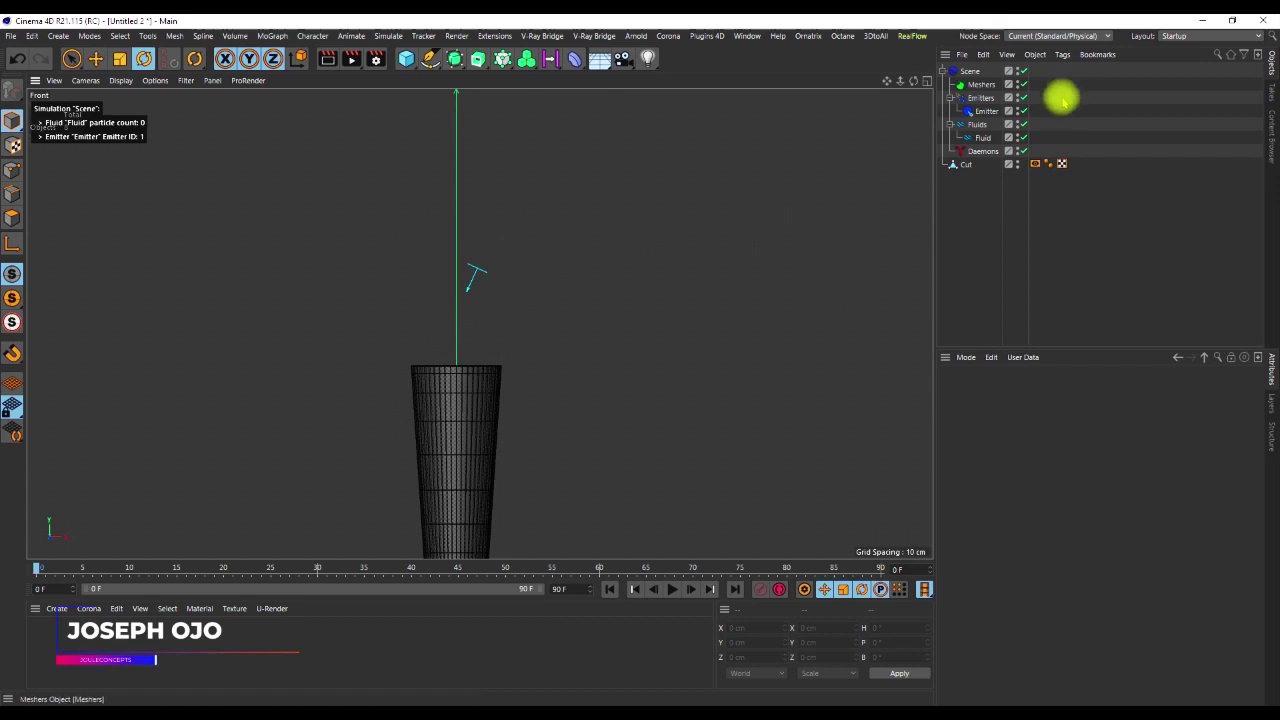
Add a Vibrate animation tag to the emitter and enable its rotation vibration
right_click(984, 111)
mouse_move(1034, 30)
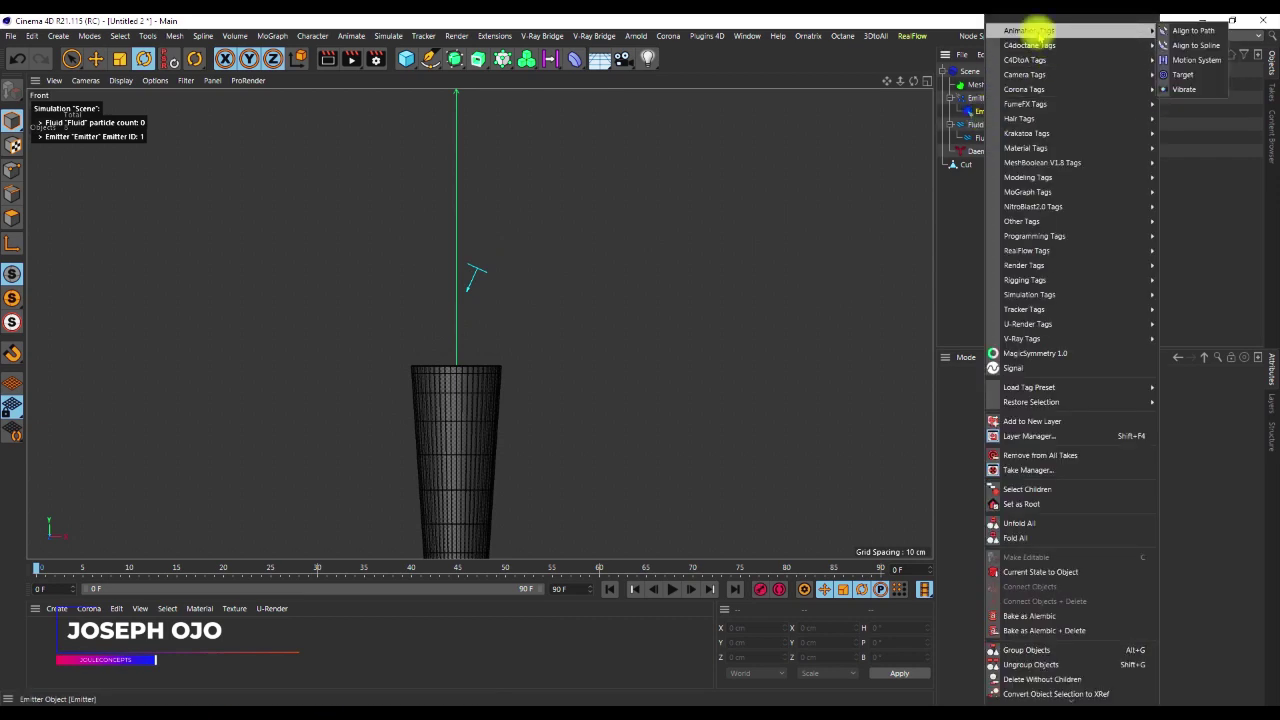
click(1195, 89)
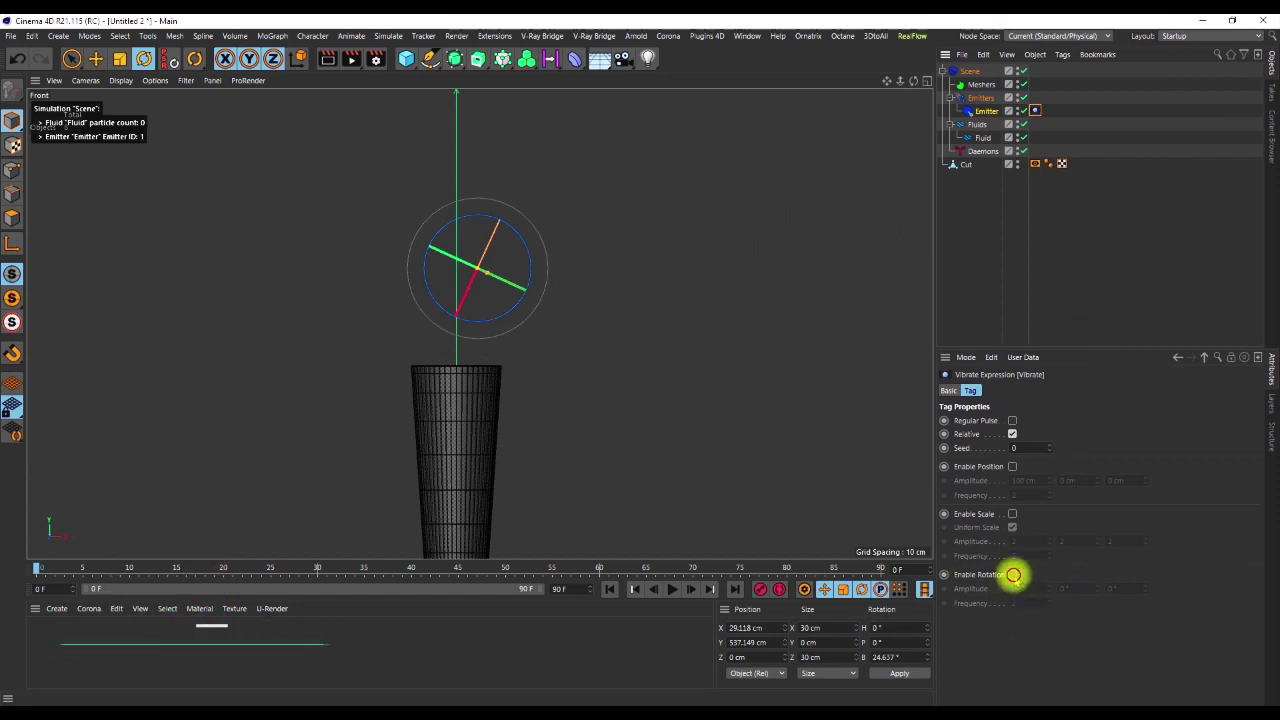
click(1013, 575)
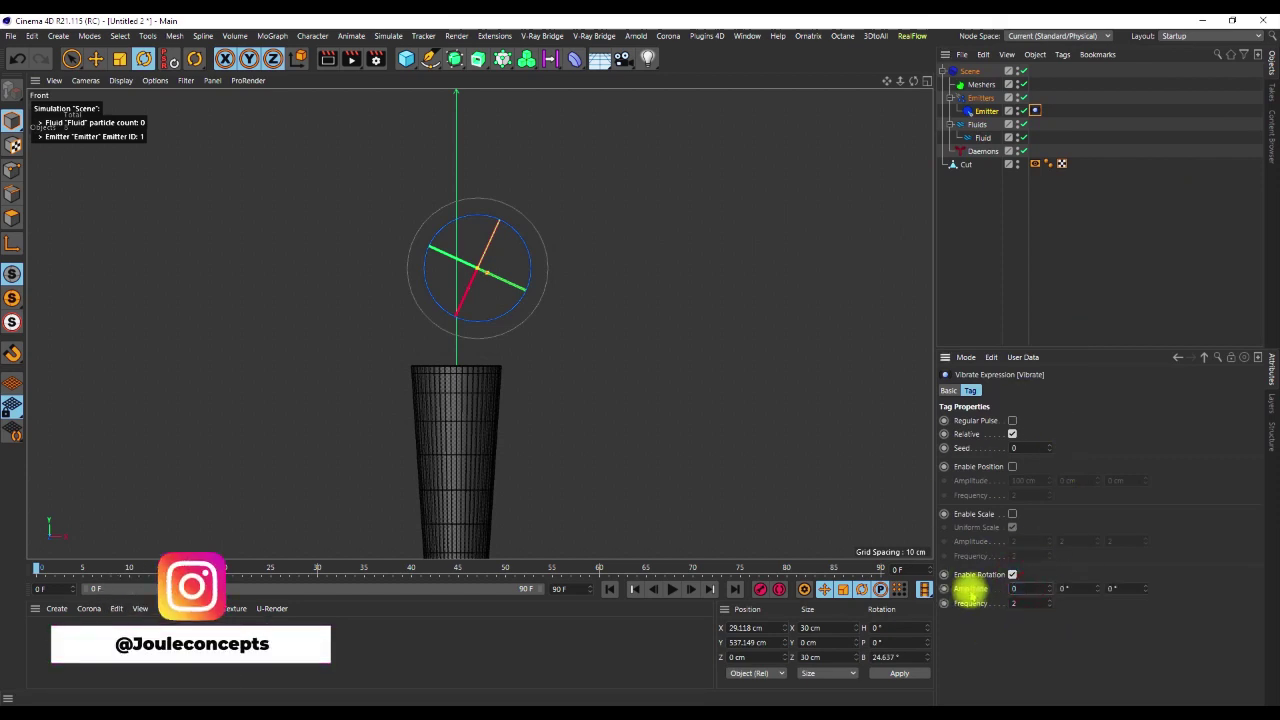
Set the vibration's rotation amplitude to 5° on the second axis and 10° on the third, with a frequency of 4
click(1112, 588)
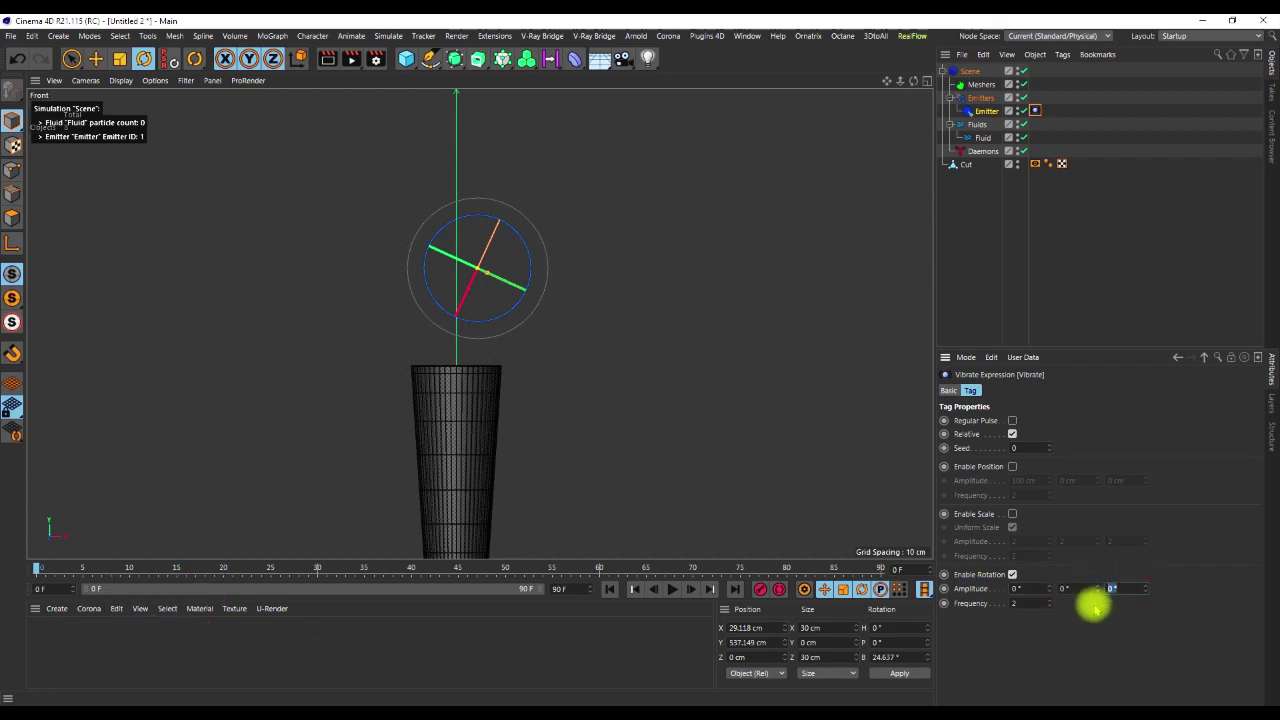
text(10)
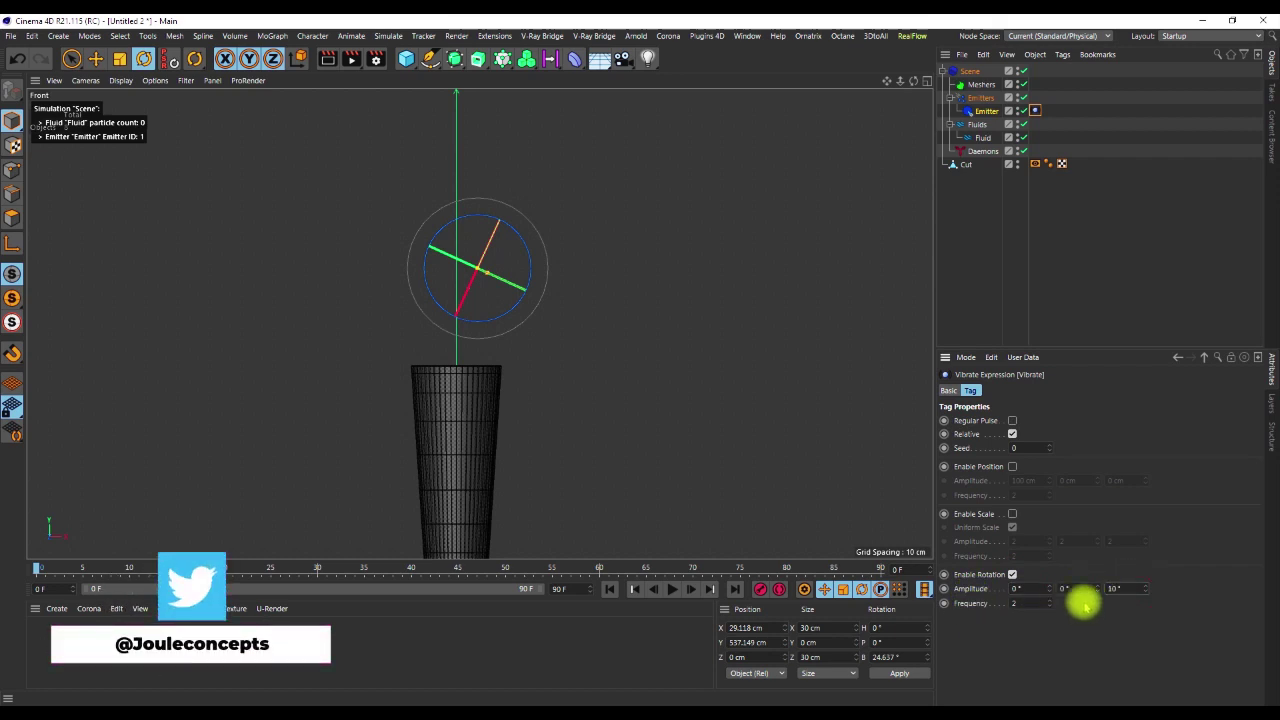
click(1064, 588)
text(5)
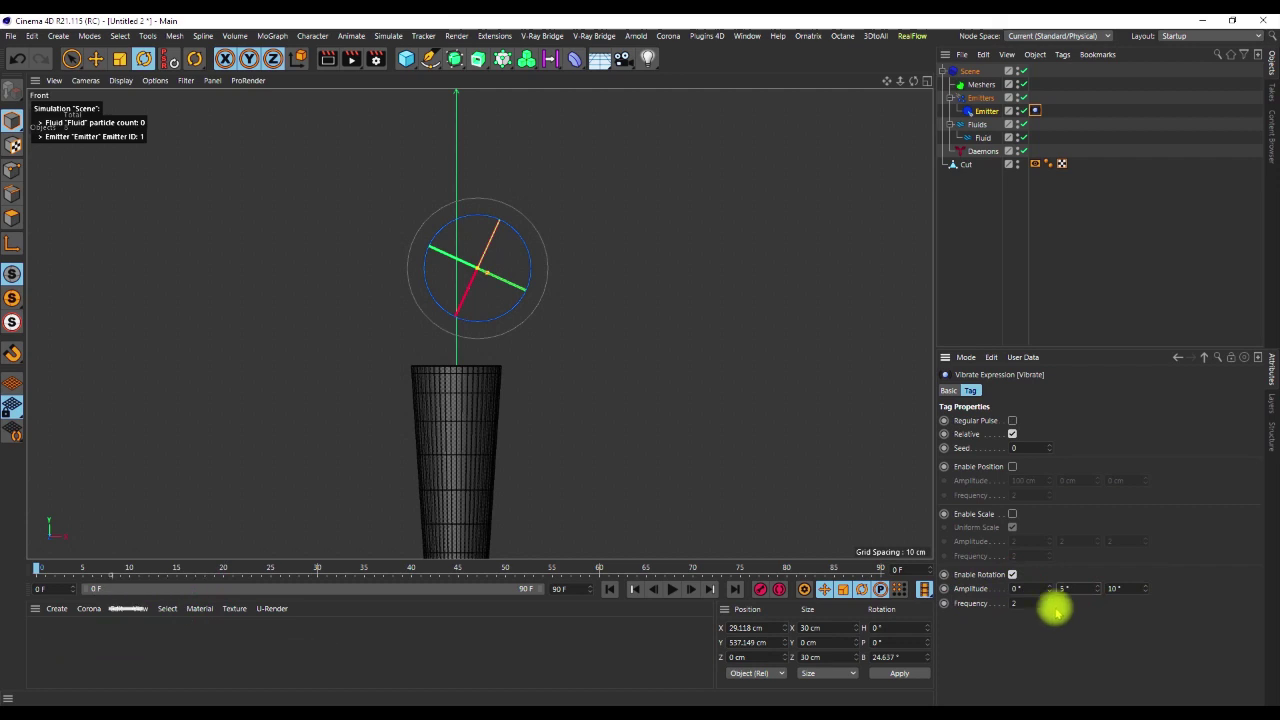
click(1032, 604)
text(4)
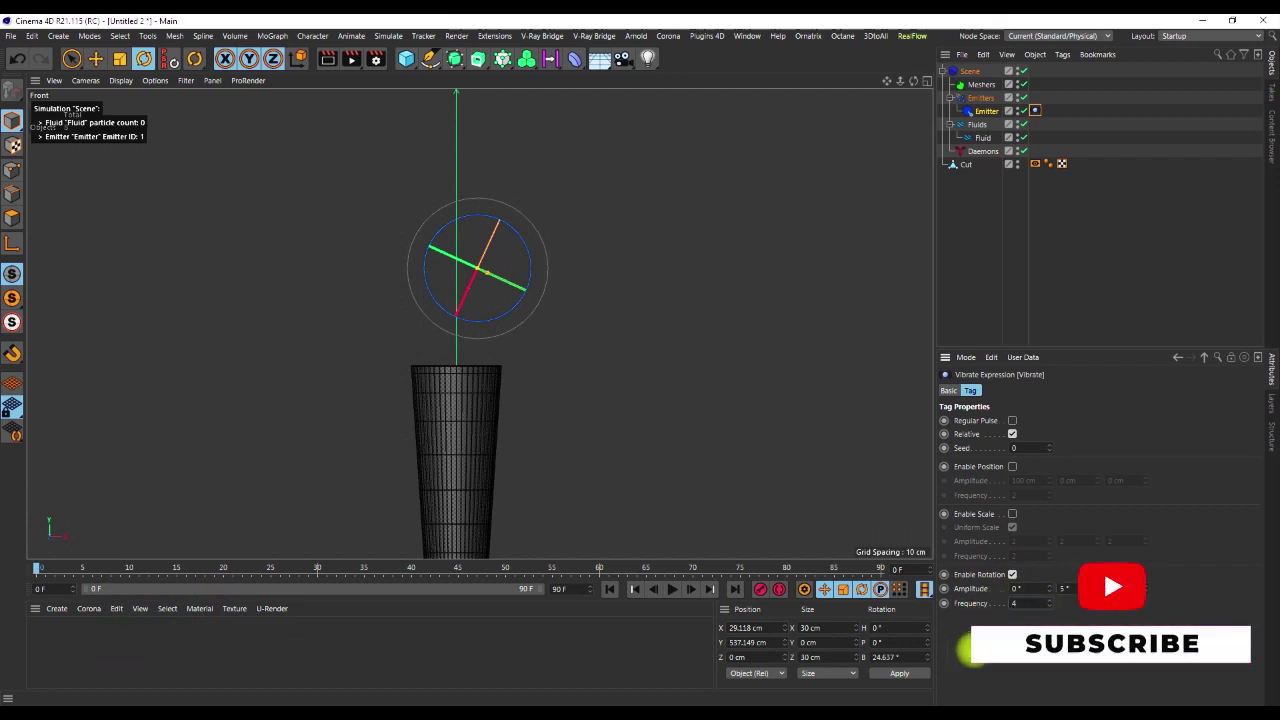
Freeze all of the emitter's transformations in its coordinate settings
click(981, 99)
click(984, 112)
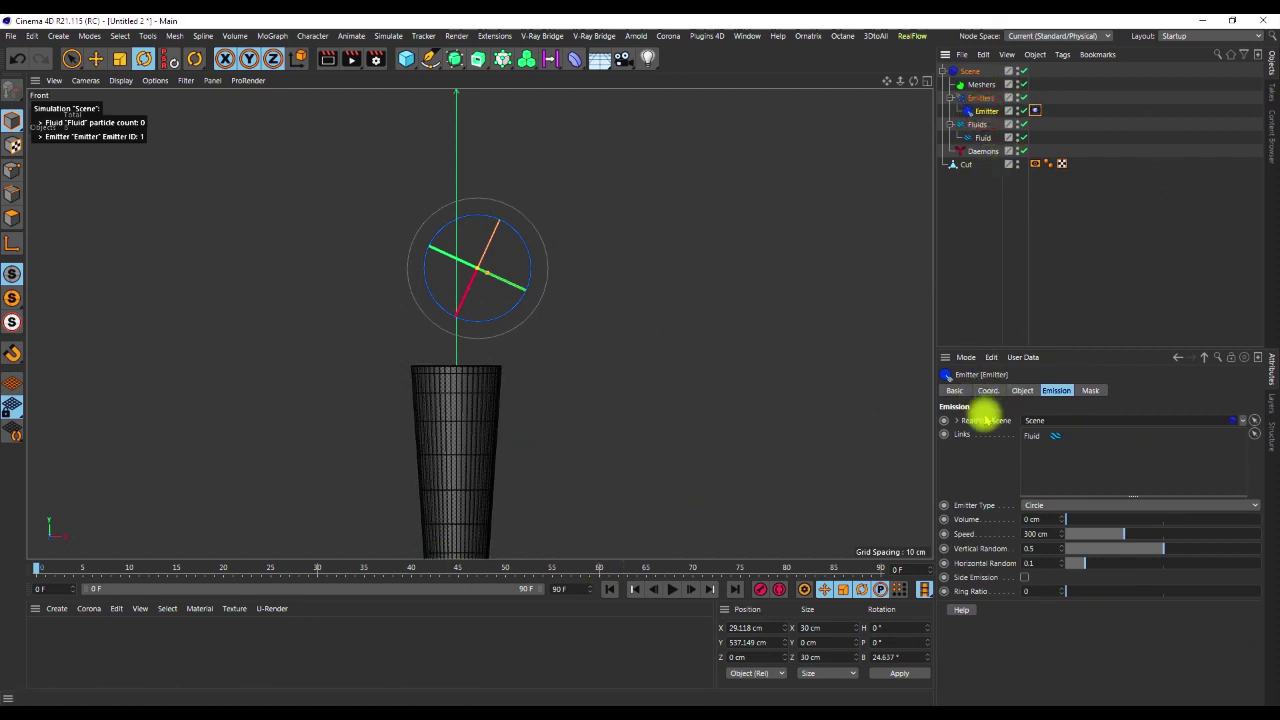
click(986, 391)
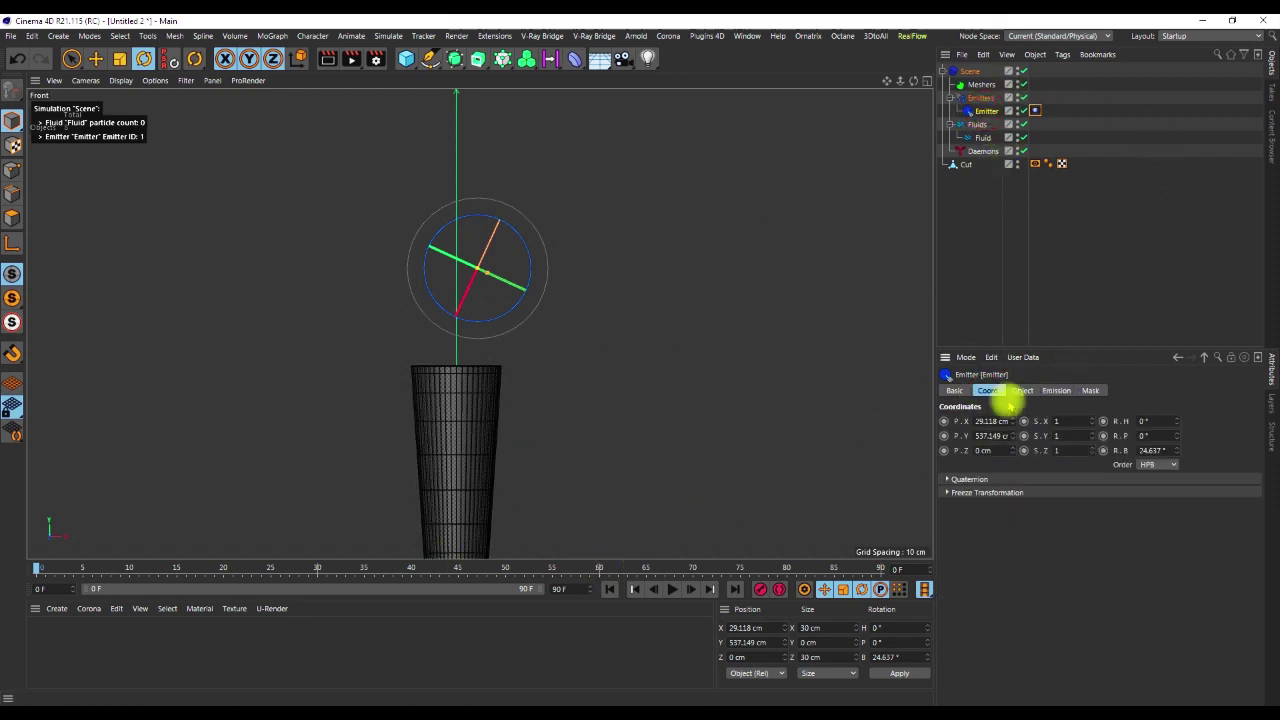
click(947, 492)
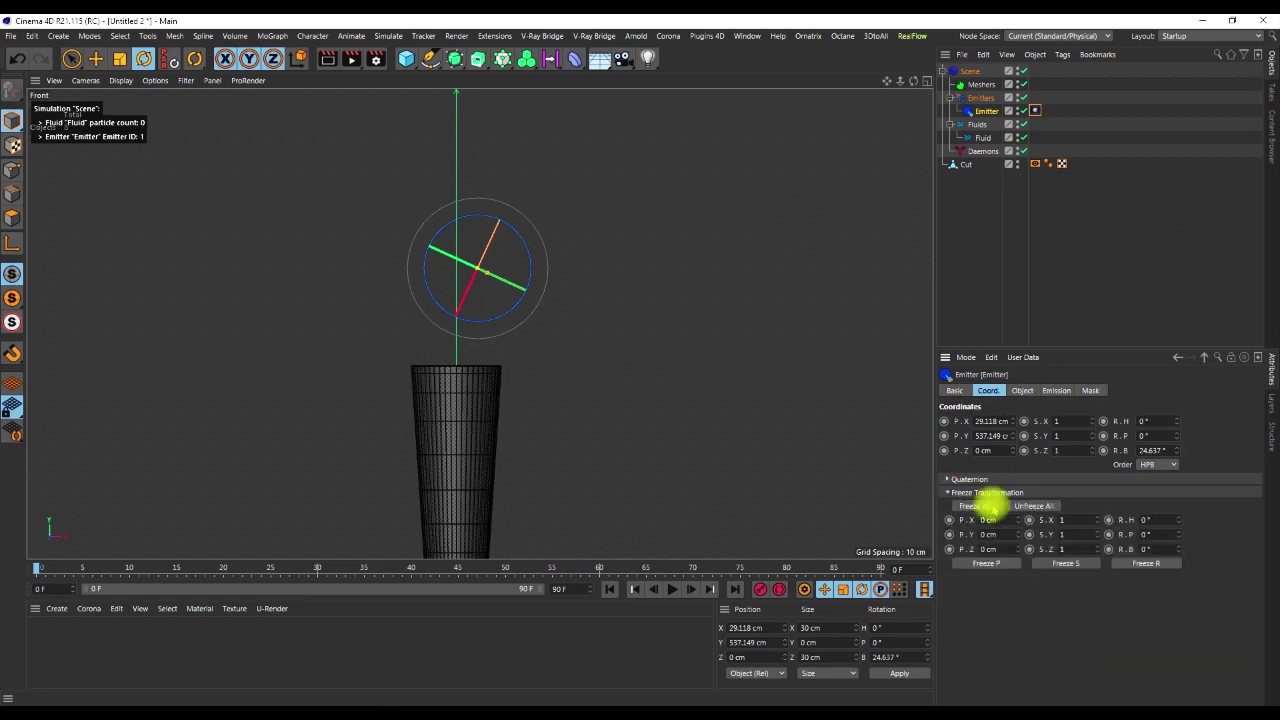
click(975, 506)
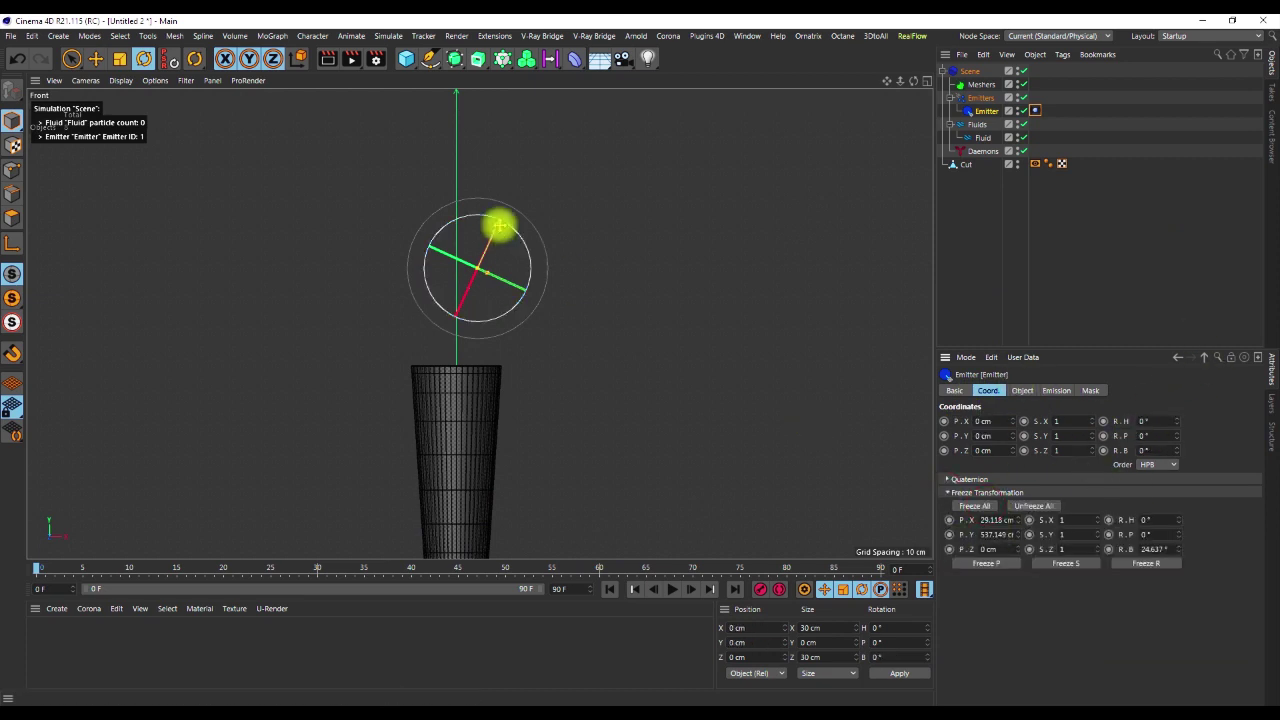
Play the simulation to check the vibrating stream, rewind to frame 0, and bring the whole glass into view
click(1096, 280)
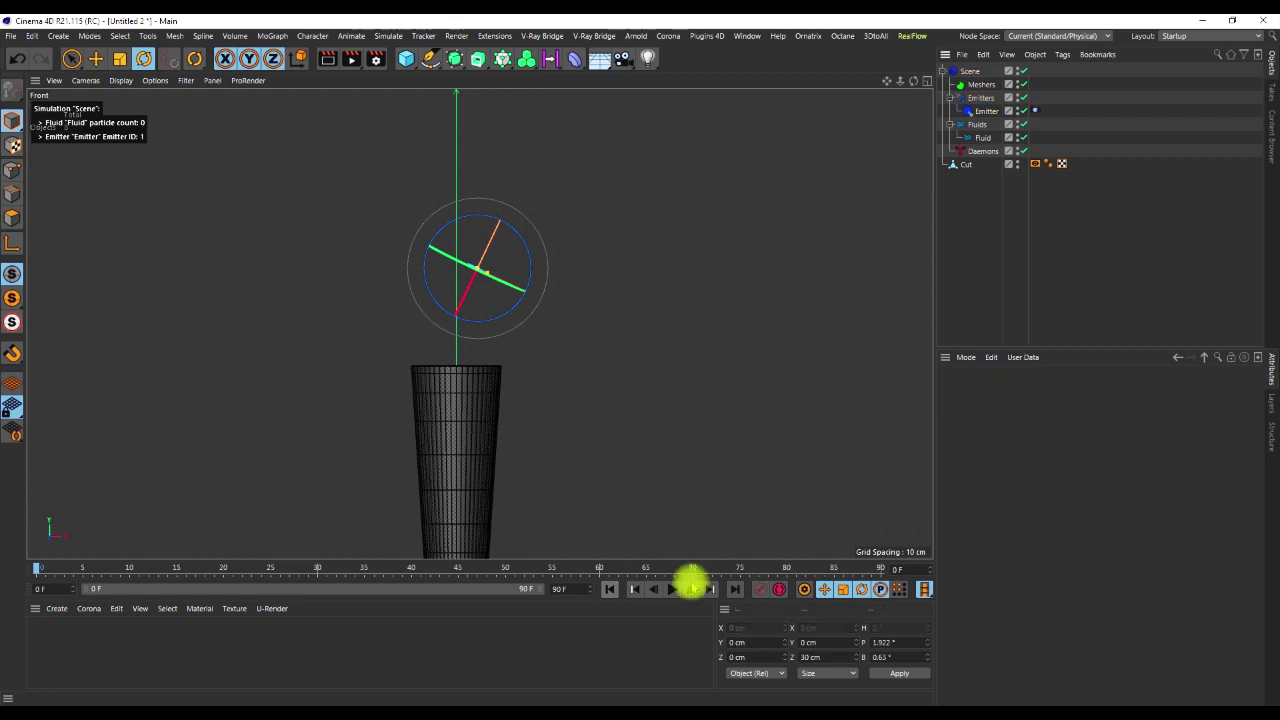
click(669, 589)
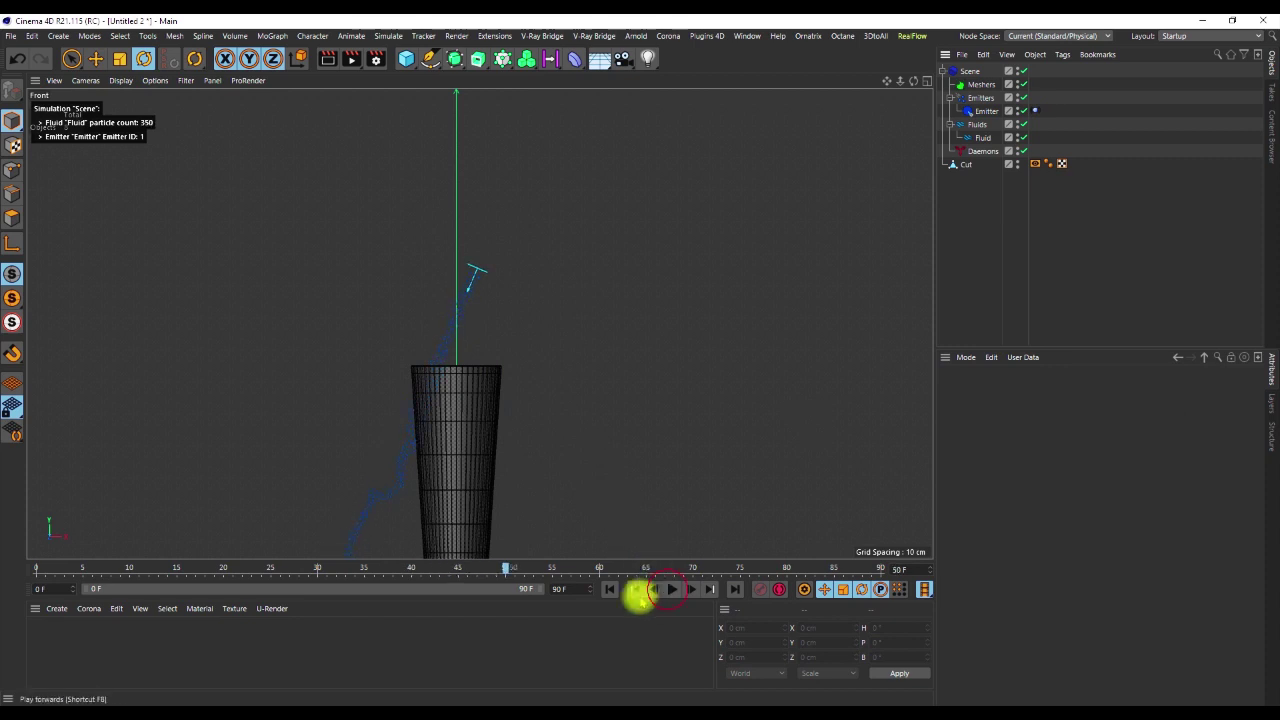
click(614, 590)
alt+right_drag(475, 387, 458, 422)
alt+middle_drag(457, 420, 453, 369)
scroll(454, 374, down, 2)
scroll(457, 372, up, 2)
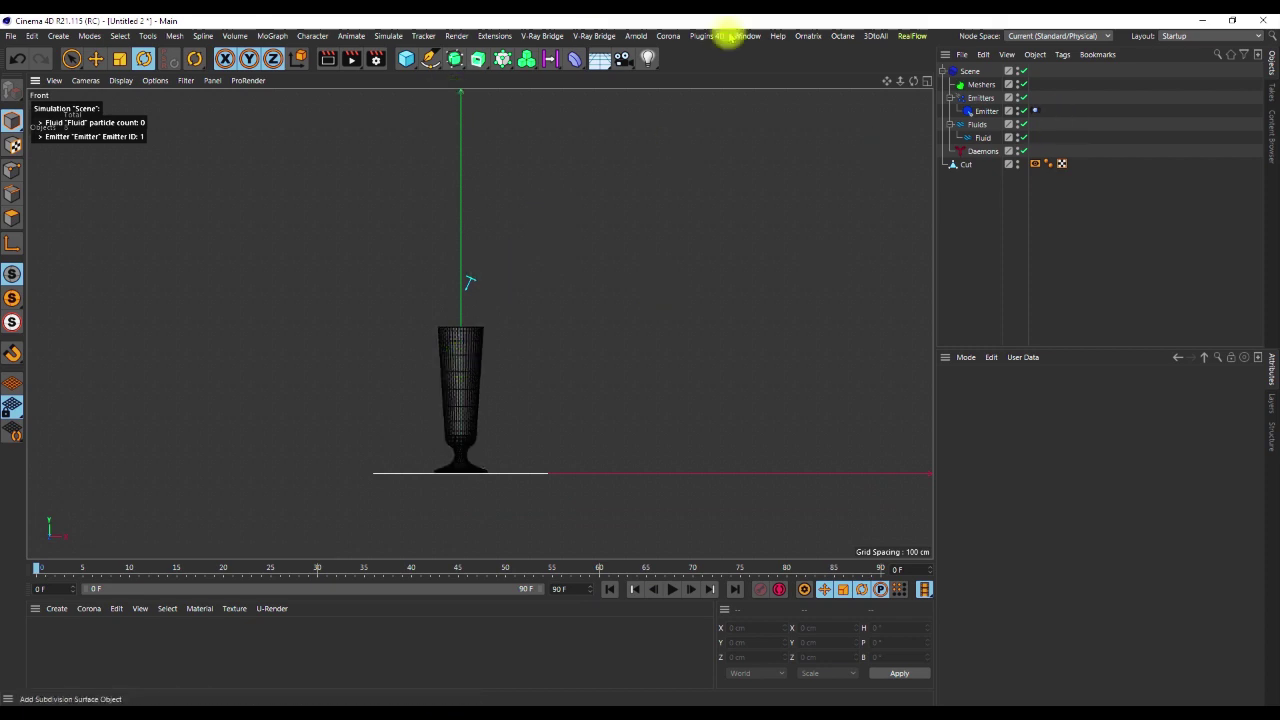
Detach the RealFlow daemons list as a floating palette and add a Gravity daemon to the scene
click(910, 36)
mouse_move(925, 86)
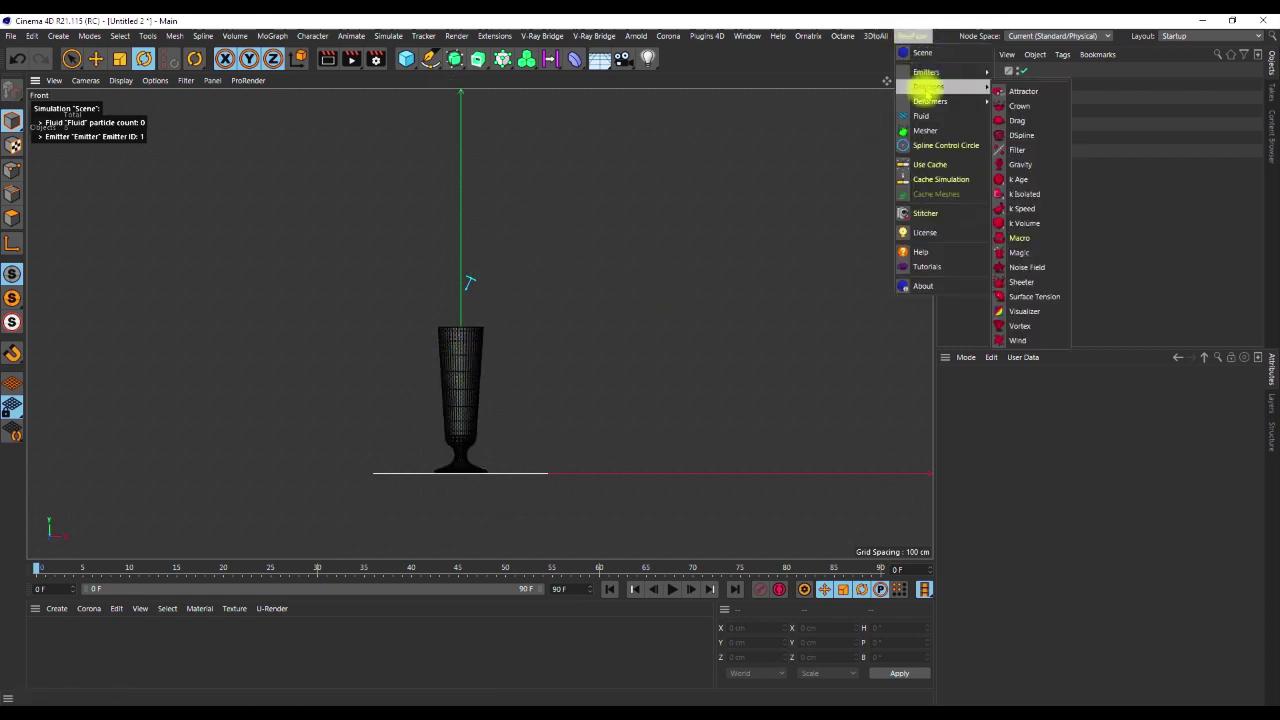
click(1034, 80)
drag(1014, 63, 103, 198)
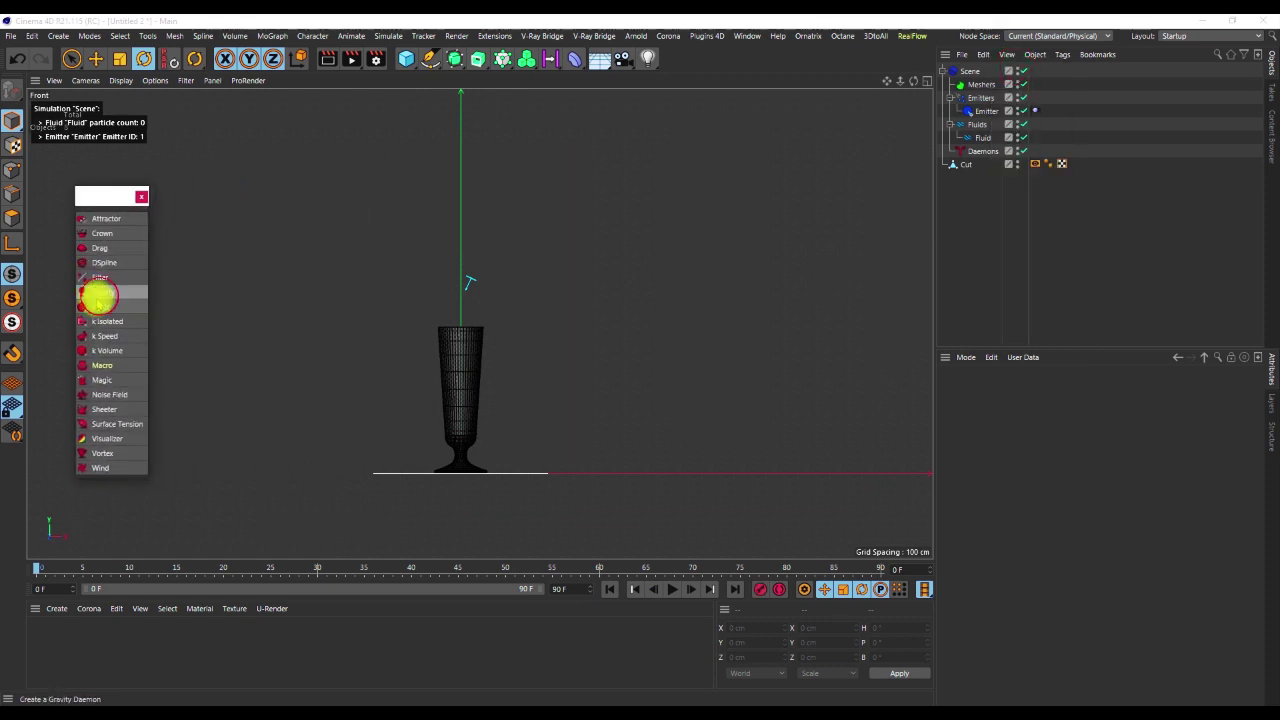
click(96, 291)
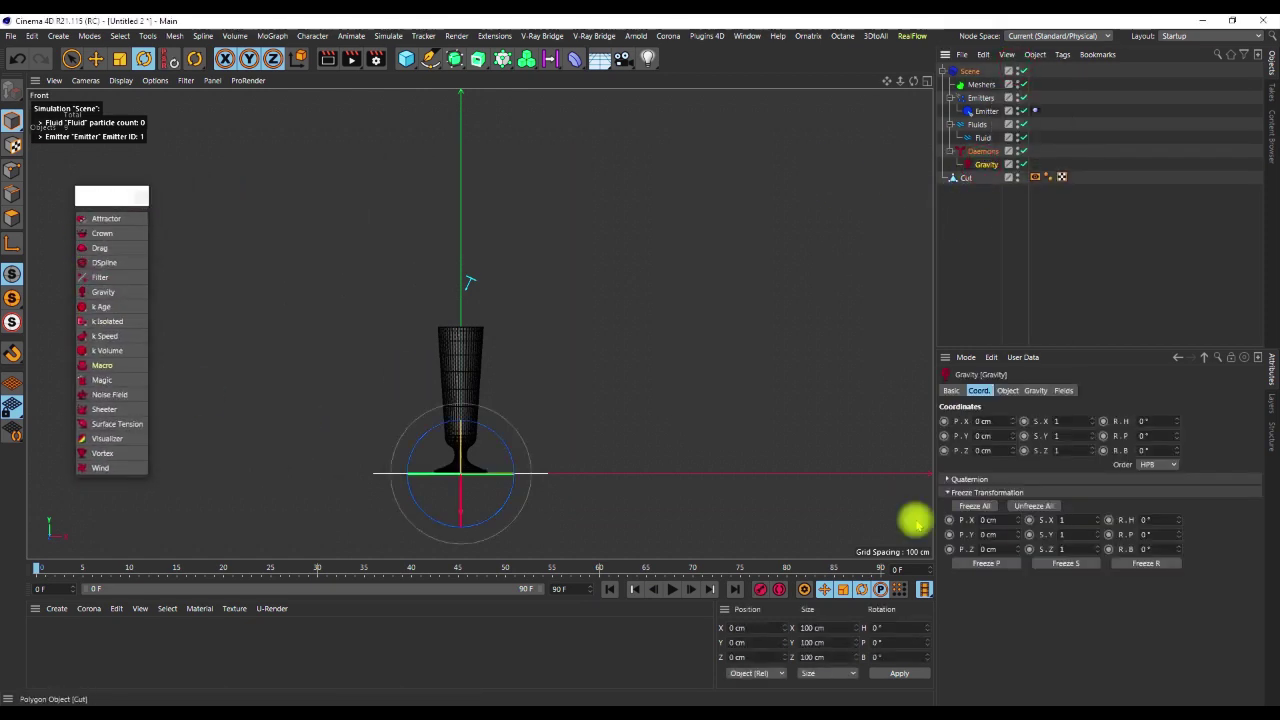
Play the simulation to frame 30 and examine how gravity affects the stream around the glass
click(1007, 390)
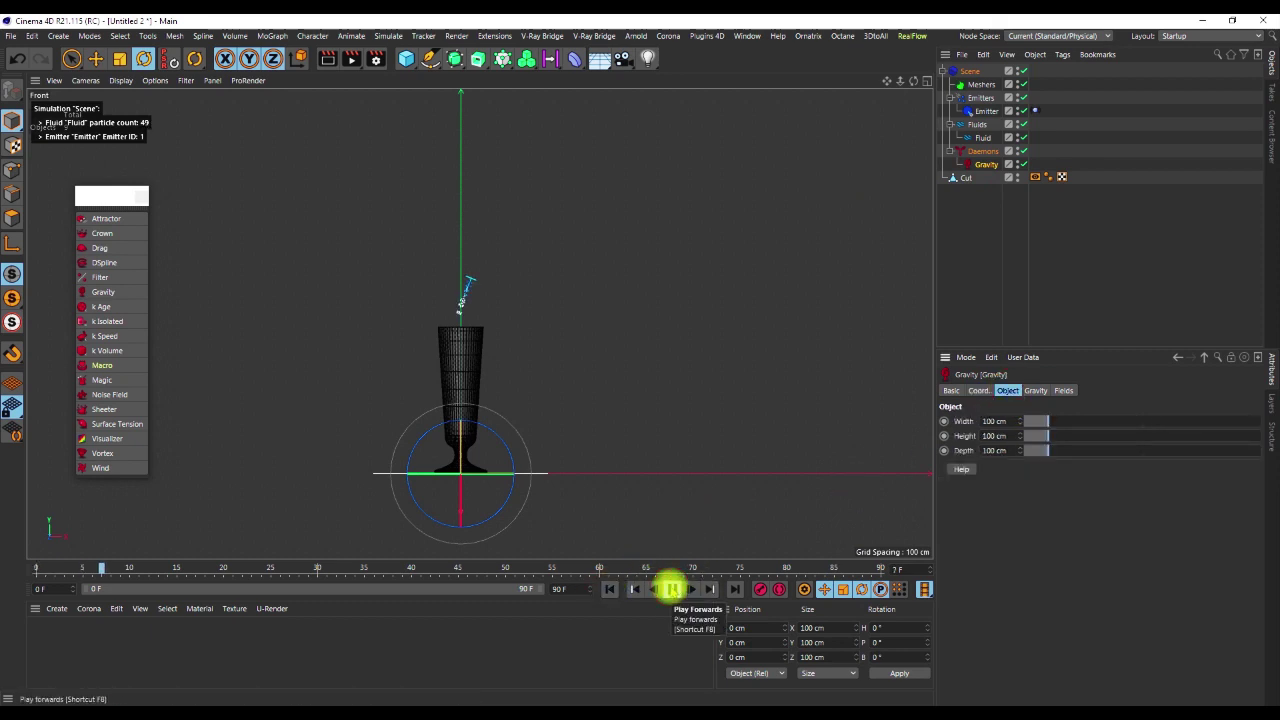
click(672, 589)
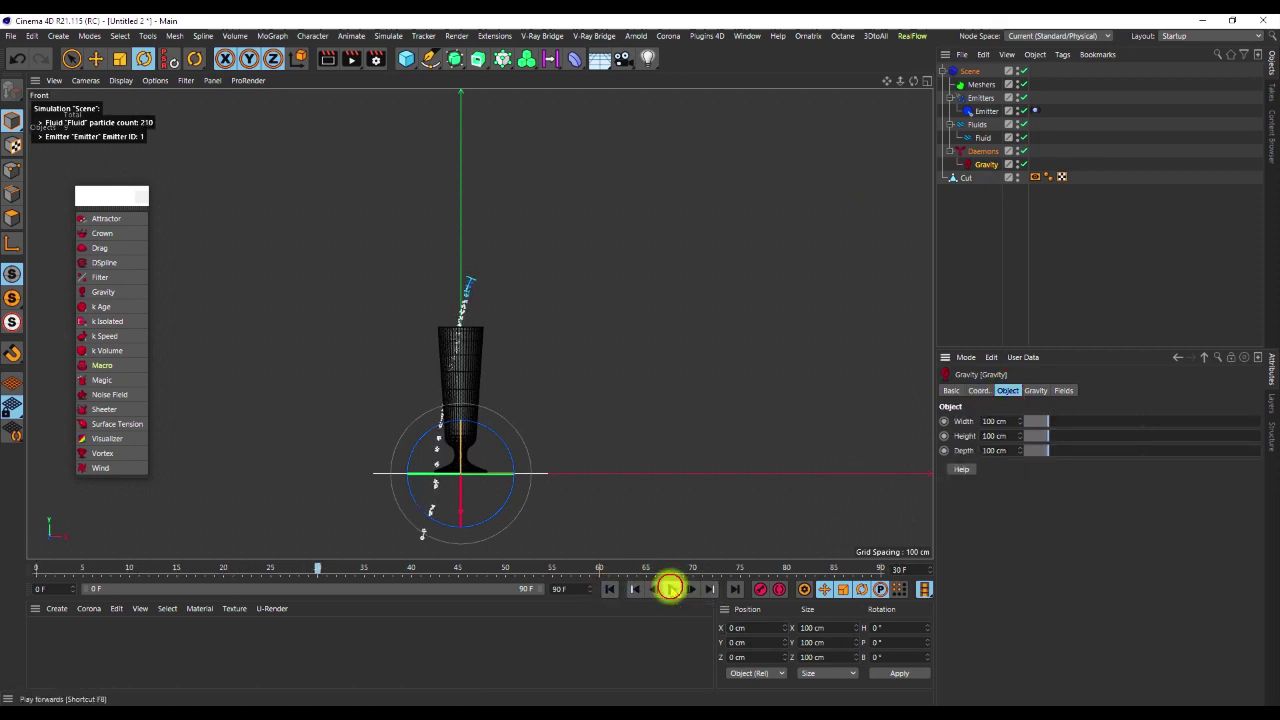
mouse_move(477, 394)
alt+right_down()
mouse_move(464, 470)
mouse_move(443, 418)
mouse_move(425, 470)
mouse_move(506, 289)
mouse_move(471, 309)
mouse_move(480, 294)
mouse_move(455, 255)
alt+right_up()
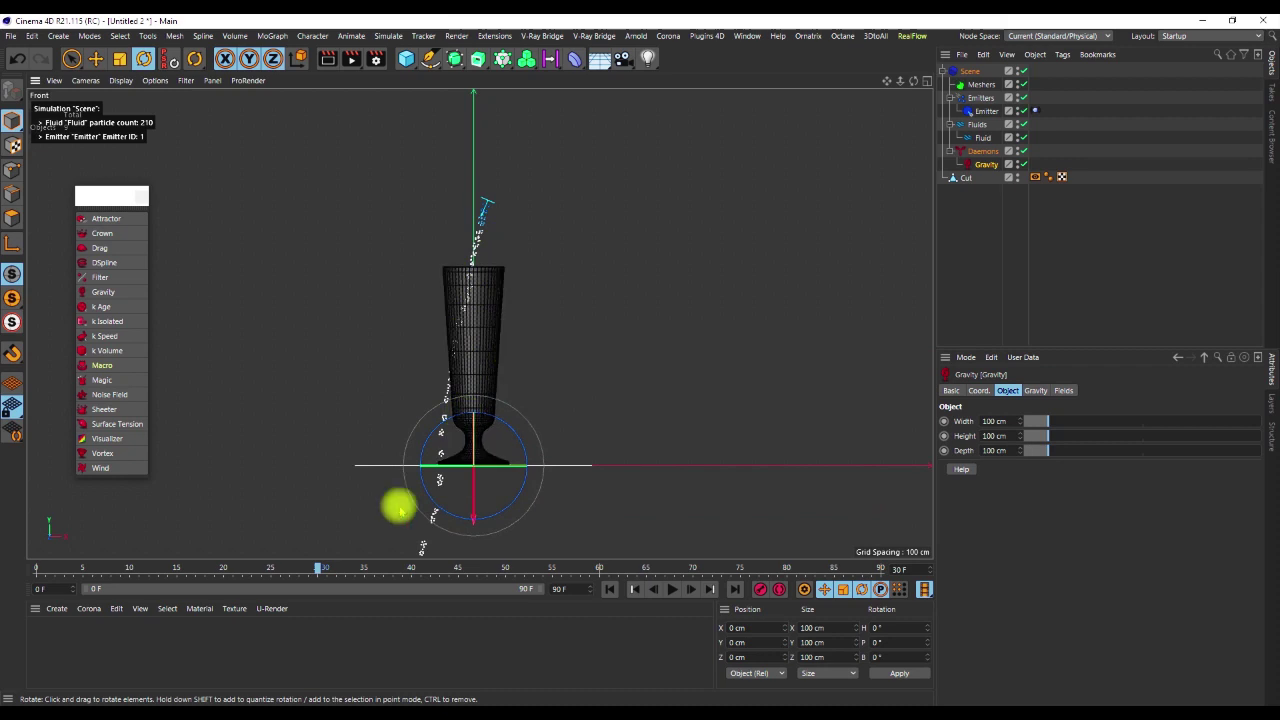
Add a k Volume daemon to the scene and select its box field
click(110, 350)
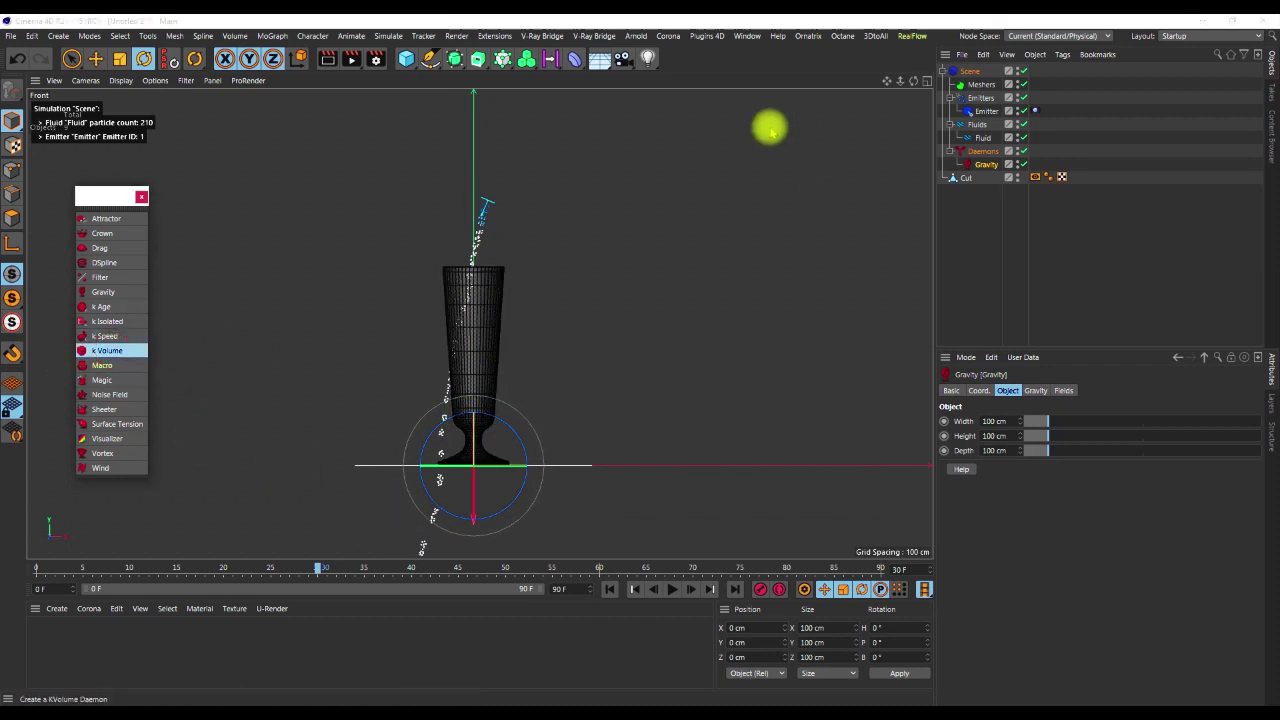
alt+right_drag(654, 289, 1029, 129)
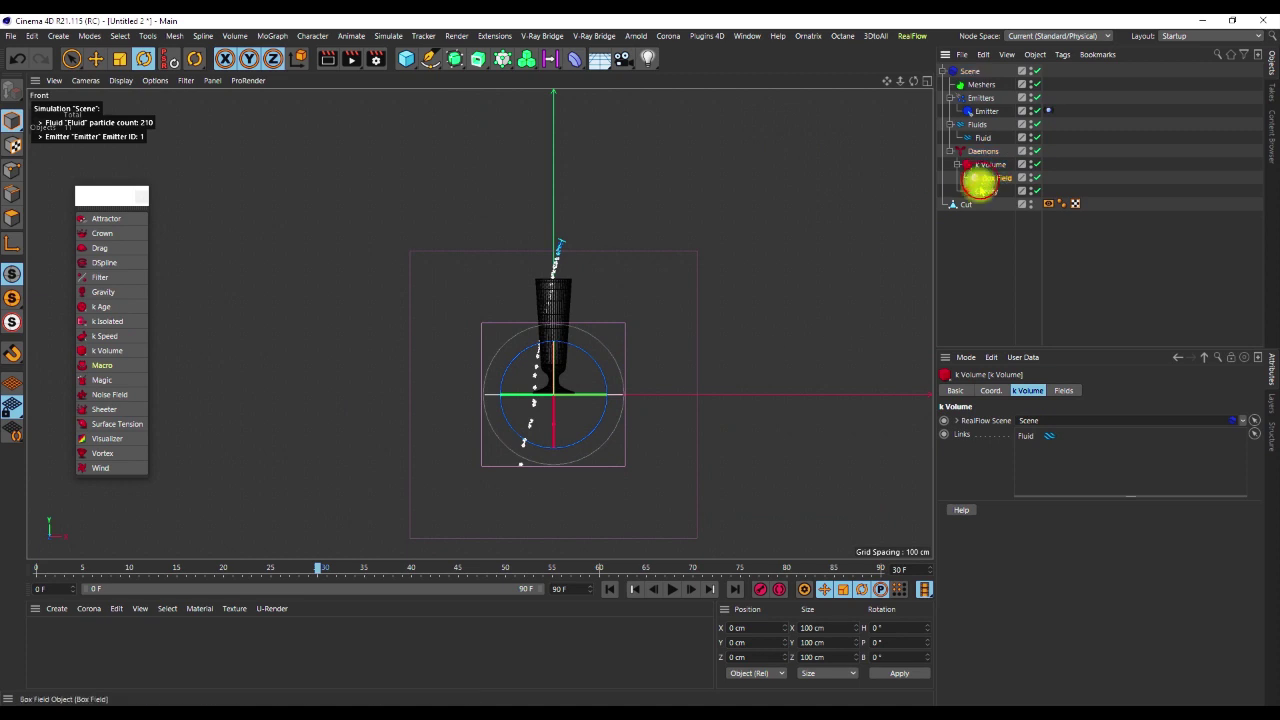
click(982, 178)
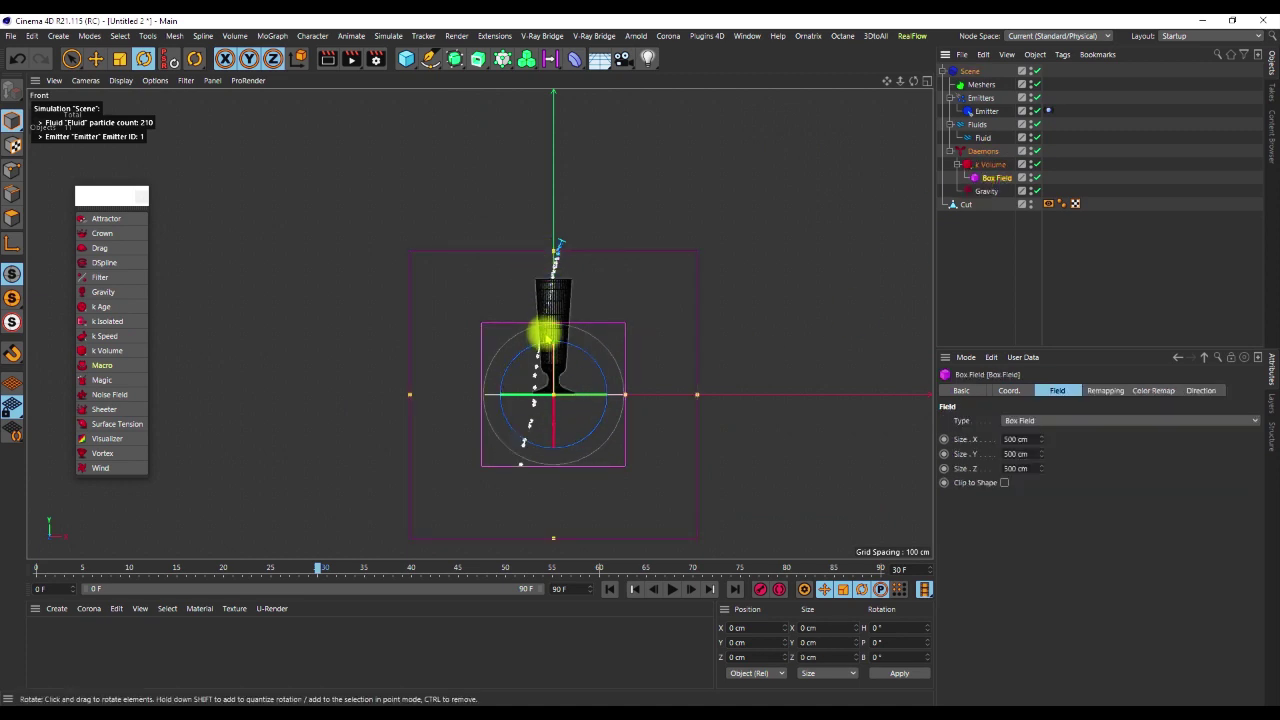
Raise the k Volume box field to about 288 cm and shrink its width and height to enclose the glass and emitter
key(e)
drag(551, 311, 612, 280)
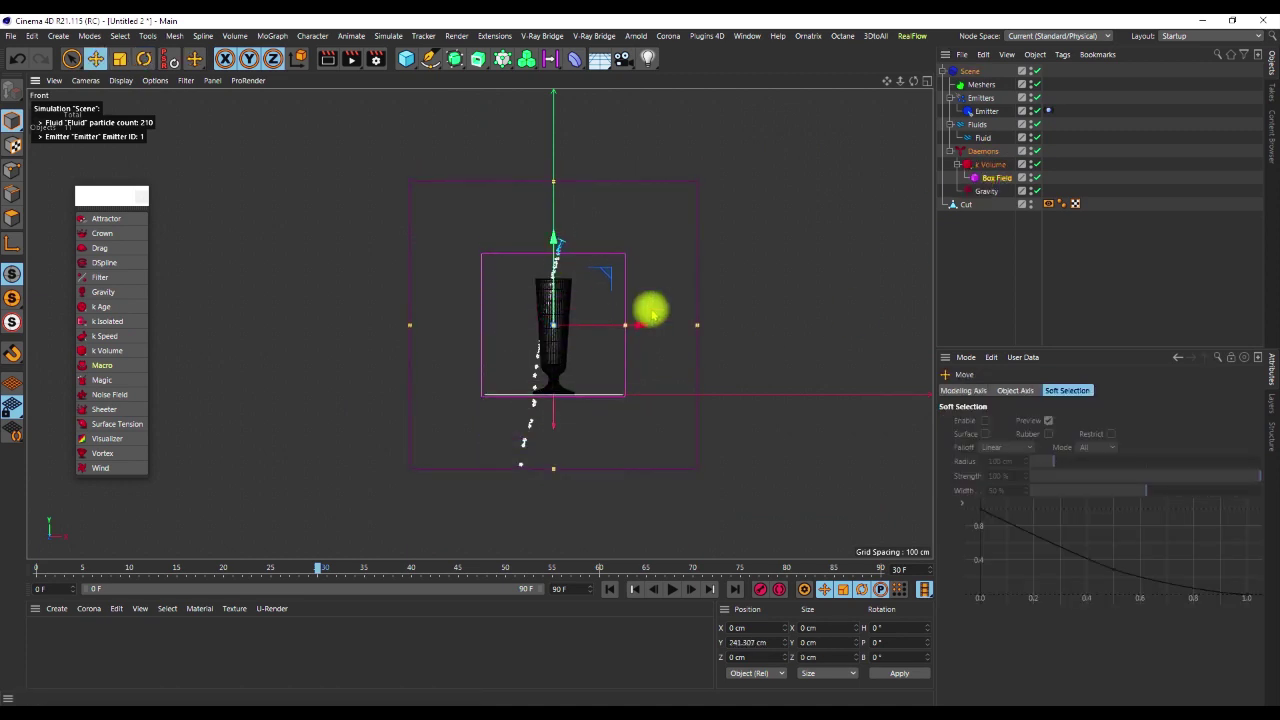
drag(626, 326, 587, 326)
drag(550, 178, 553, 216)
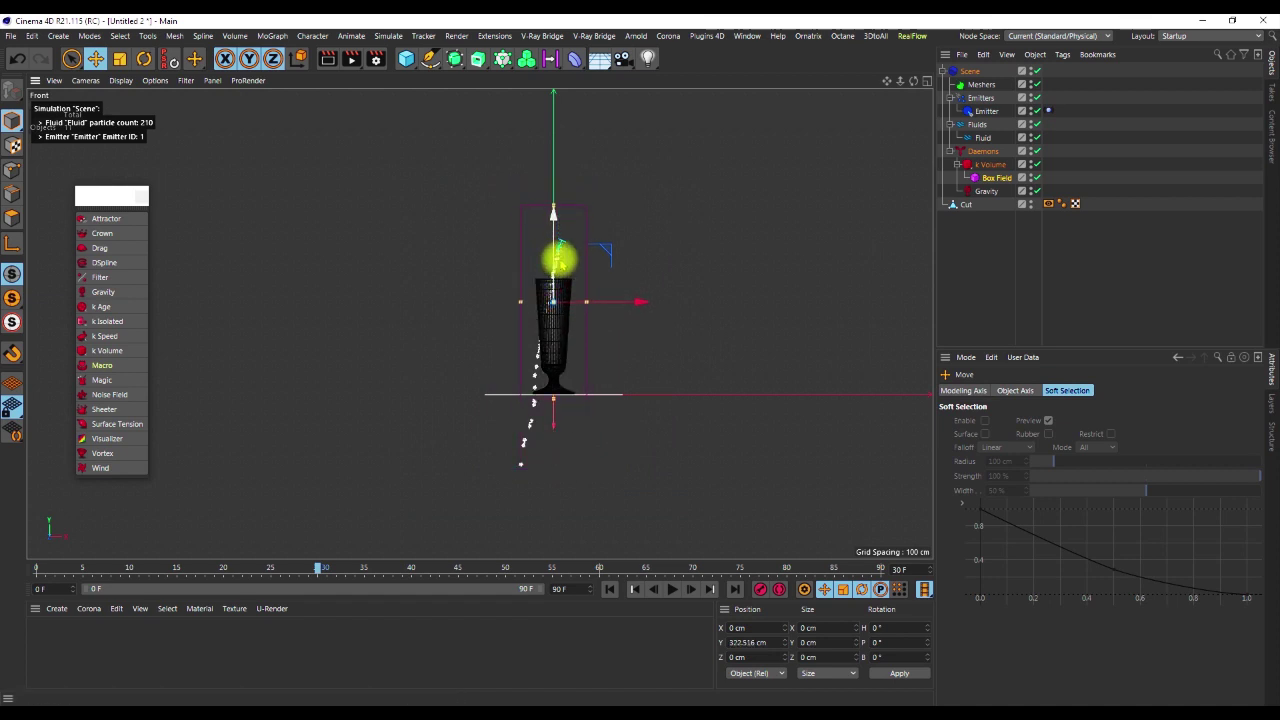
scroll(553, 213, up, 4)
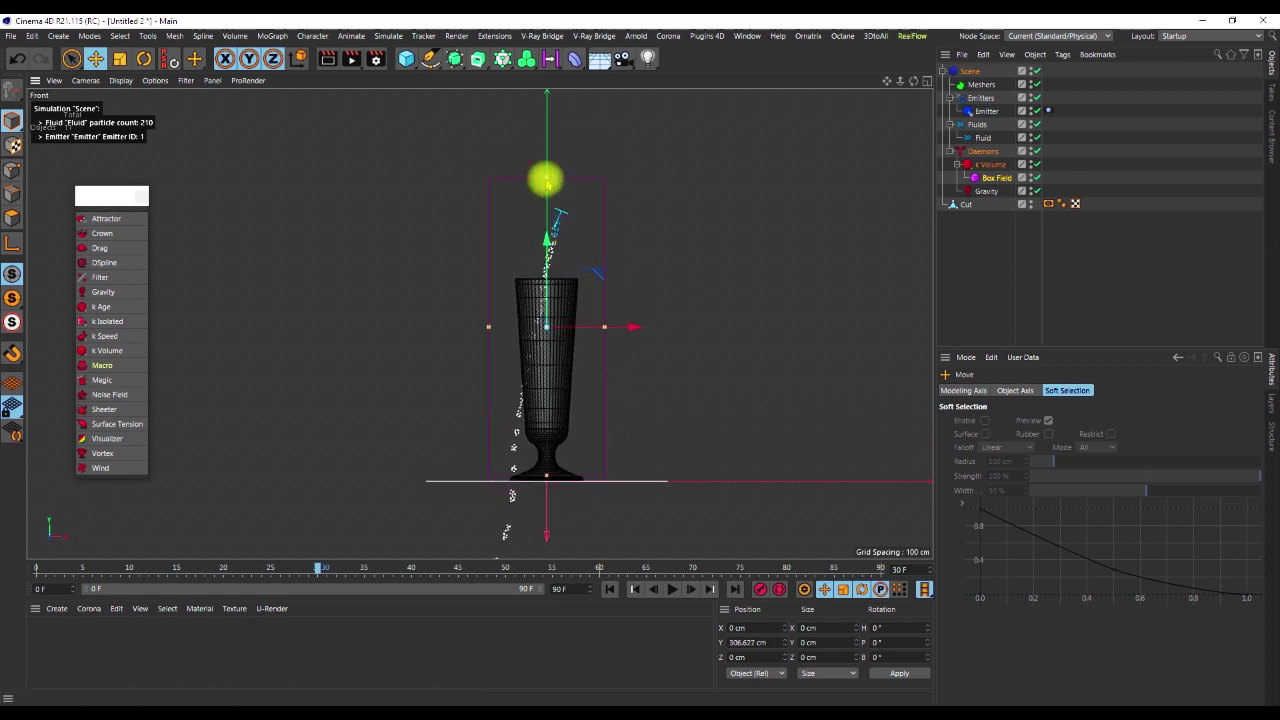
click(548, 245)
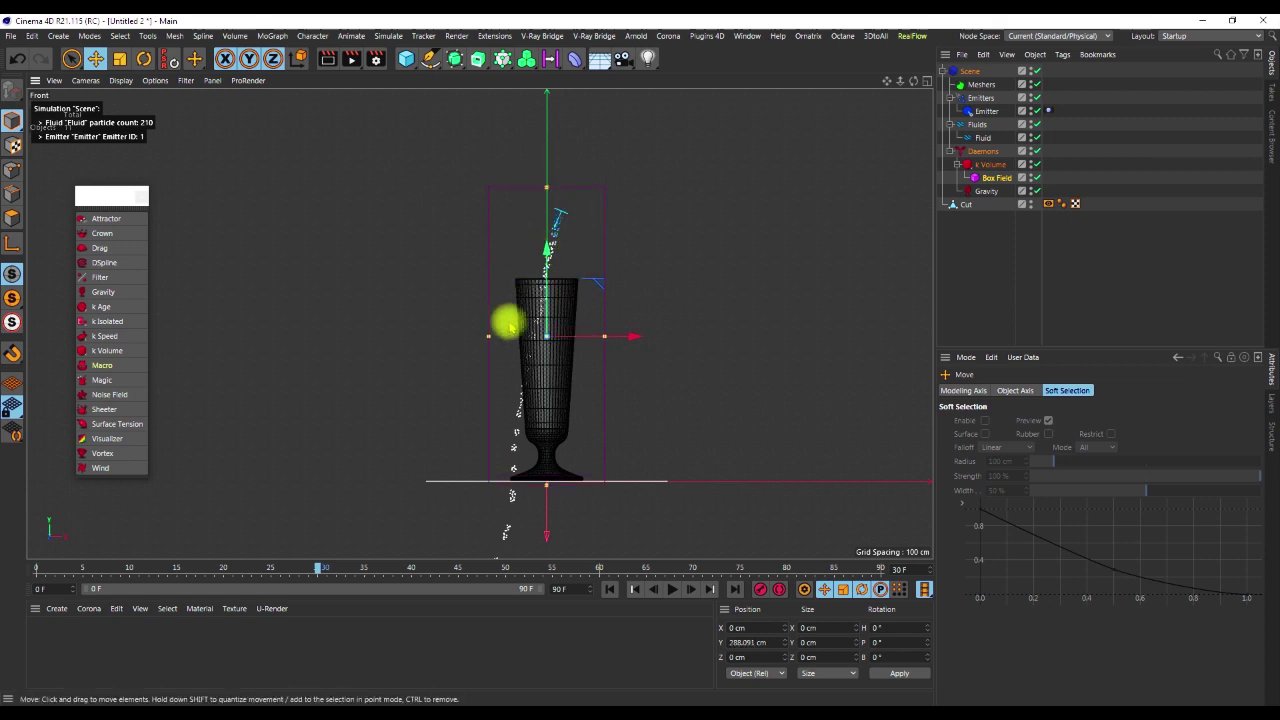
Narrow the box field's depth around the glass in the right view
scroll(521, 490, up, 5)
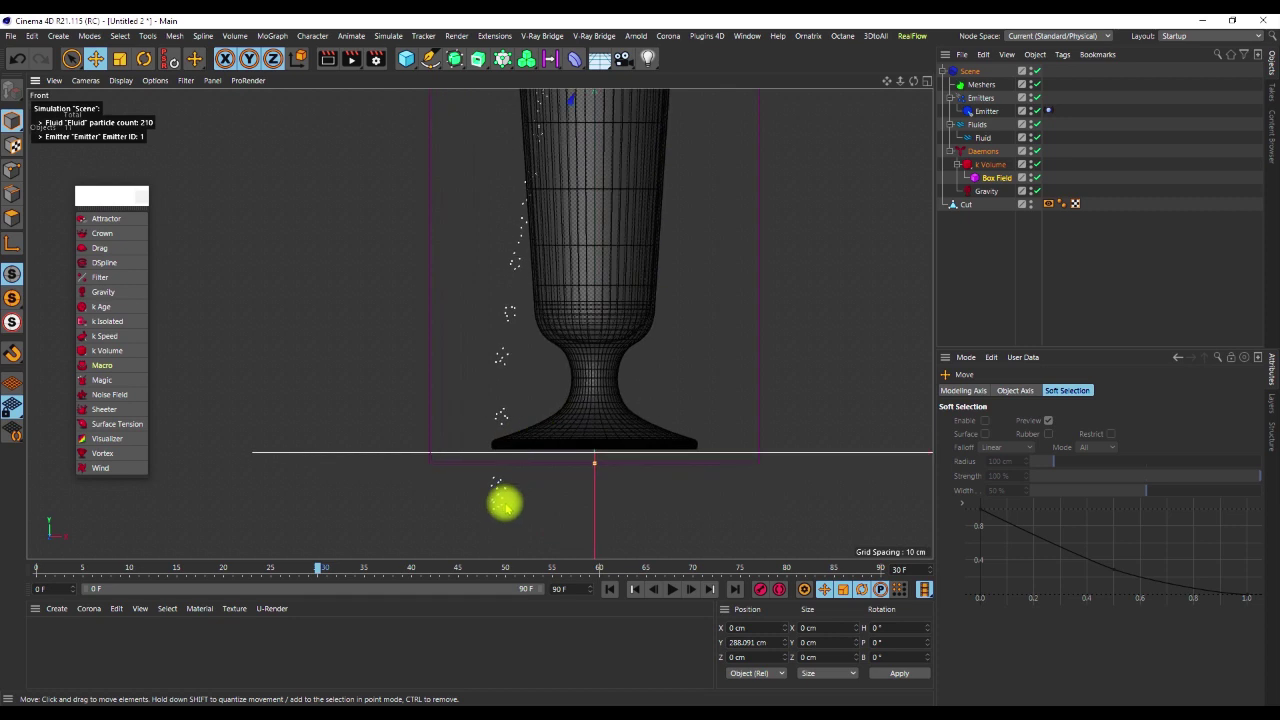
scroll(546, 377, down, 6)
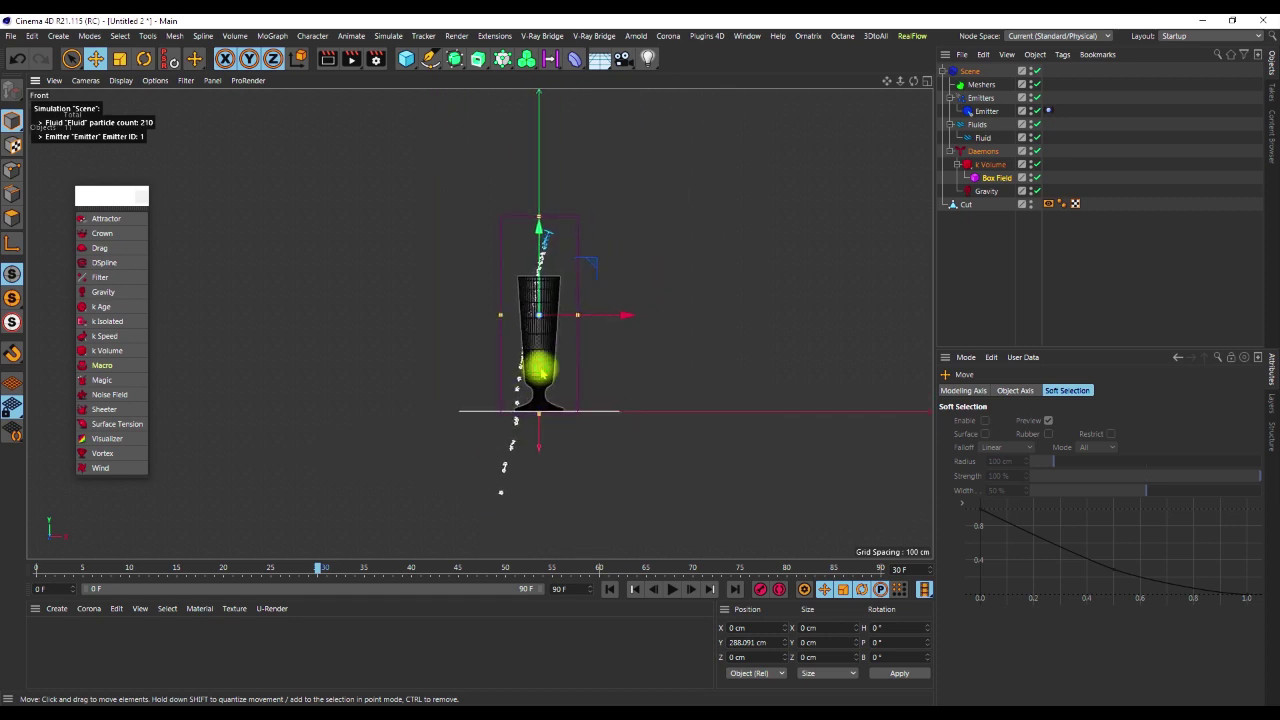
key(F3)
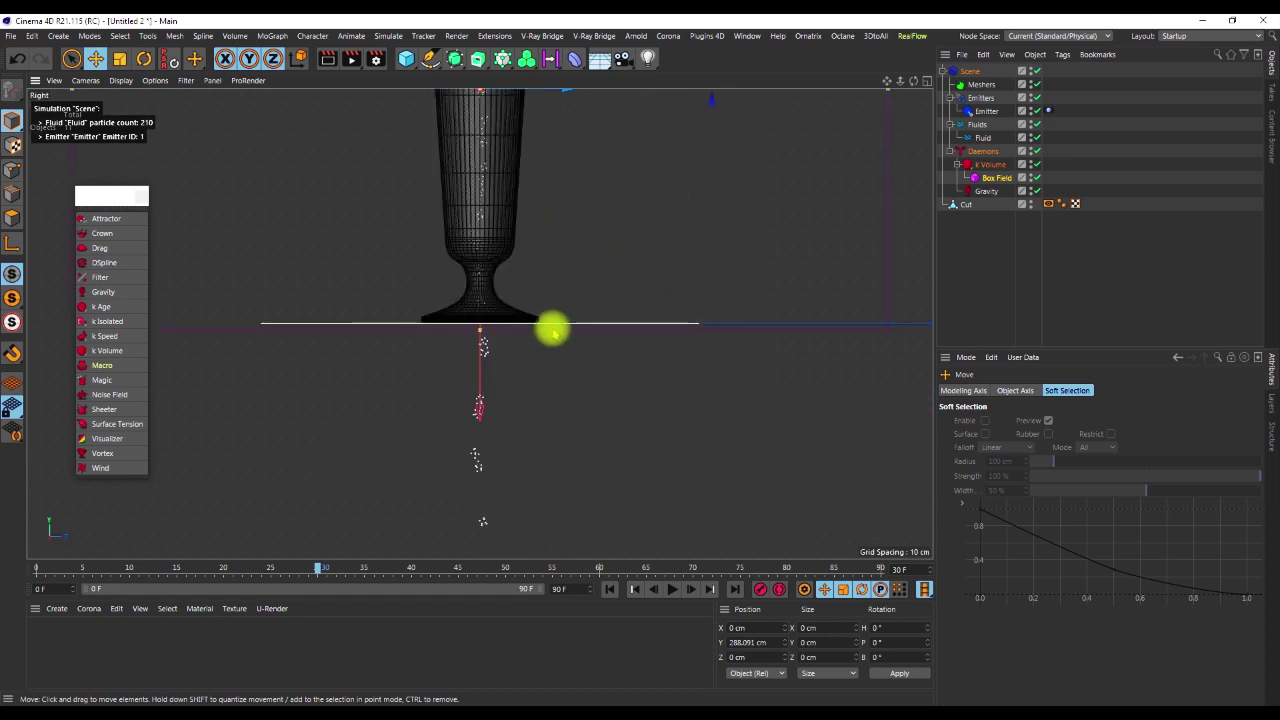
scroll(560, 269, down, 5)
alt+middle_drag(530, 235, 677, 271)
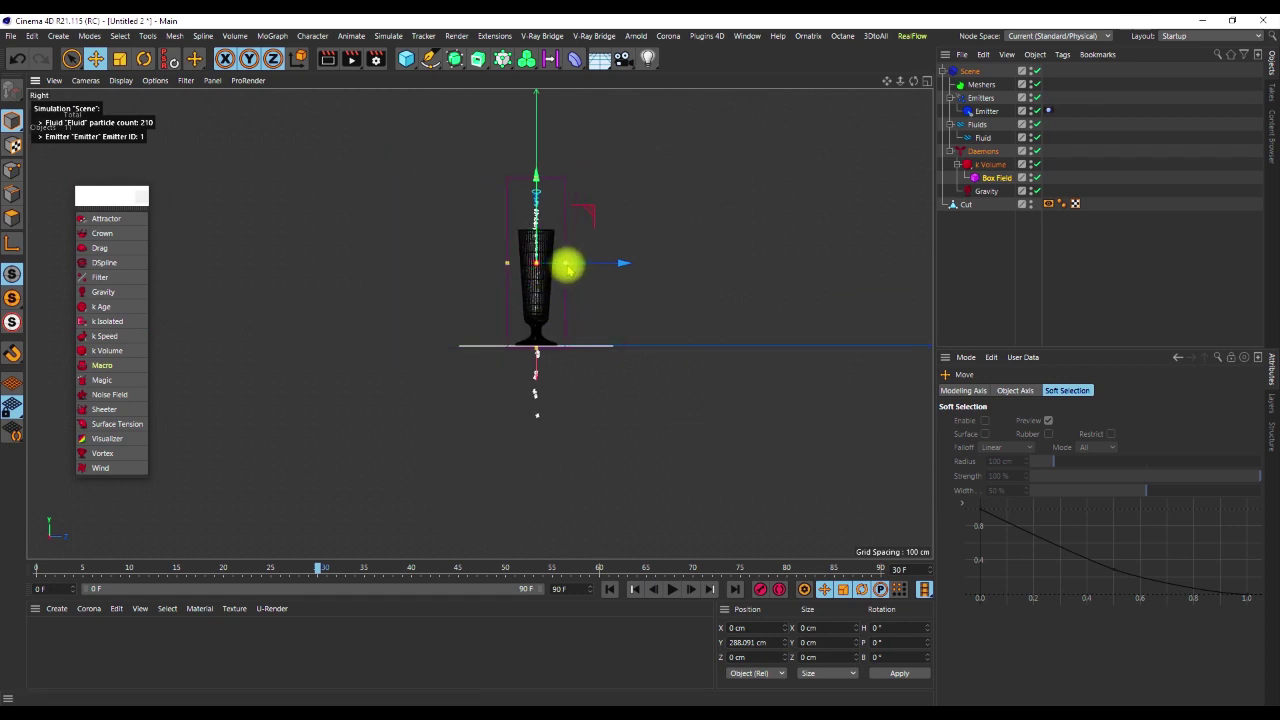
Return to the perspective view and hide the k Volume daemon in the viewport
key(F1)
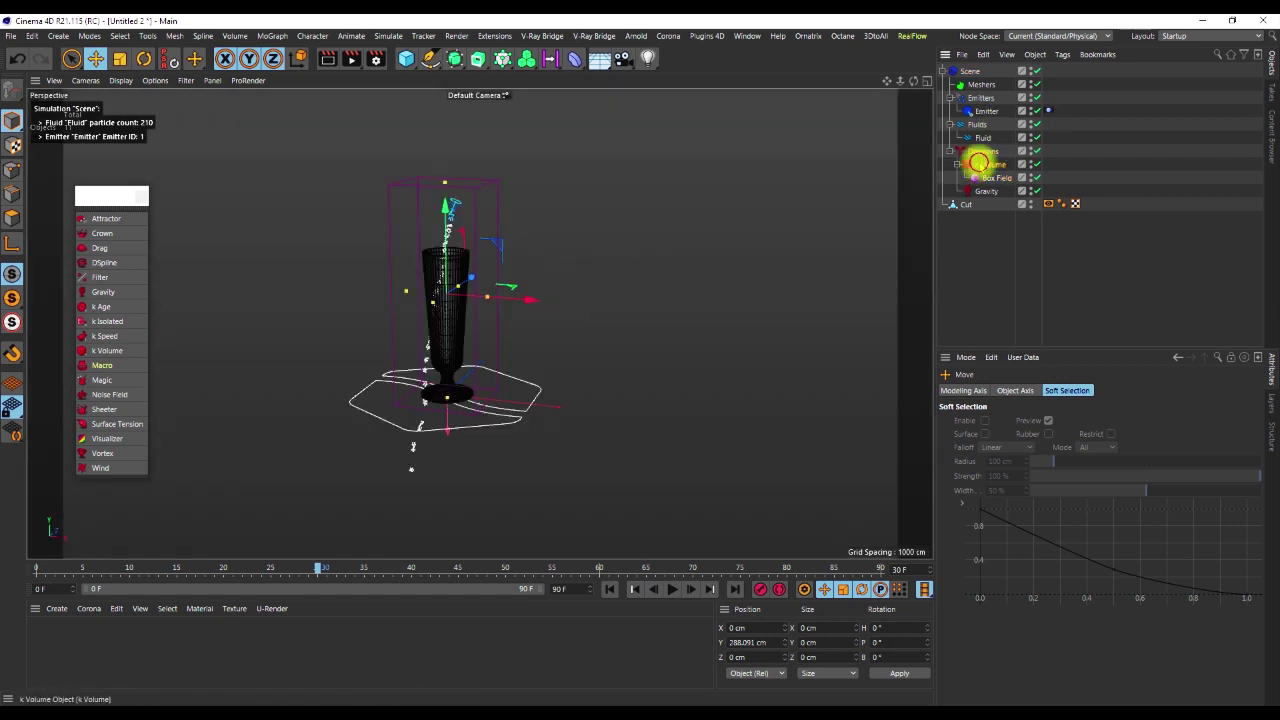
click(979, 163)
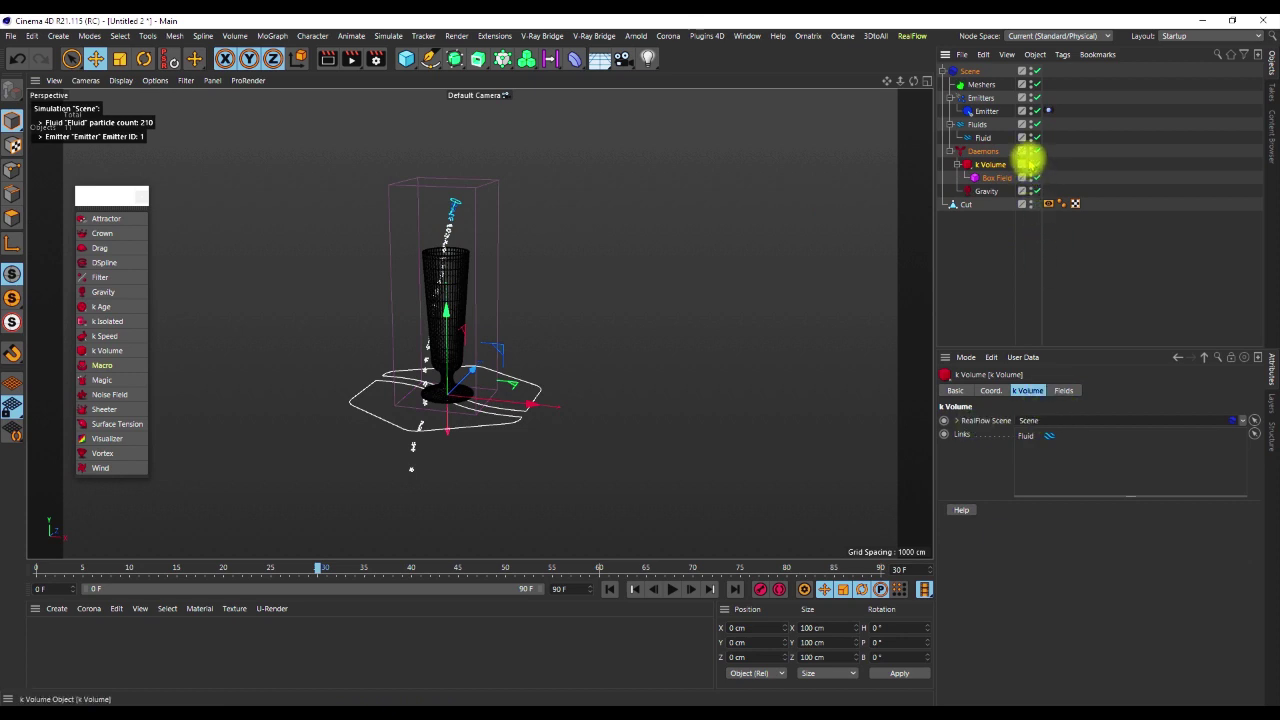
click(448, 443)
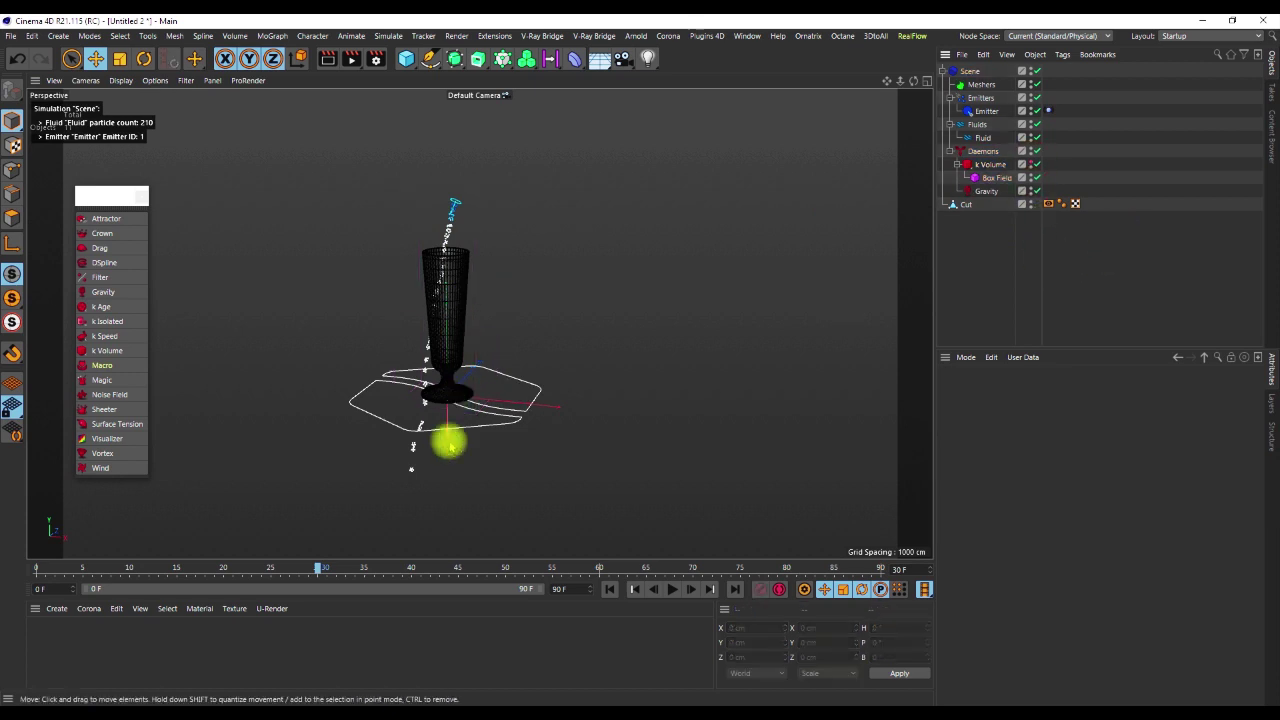
Play the simulation from the start to check where the kill volume removes particles, and rewind to frame 0
click(609, 588)
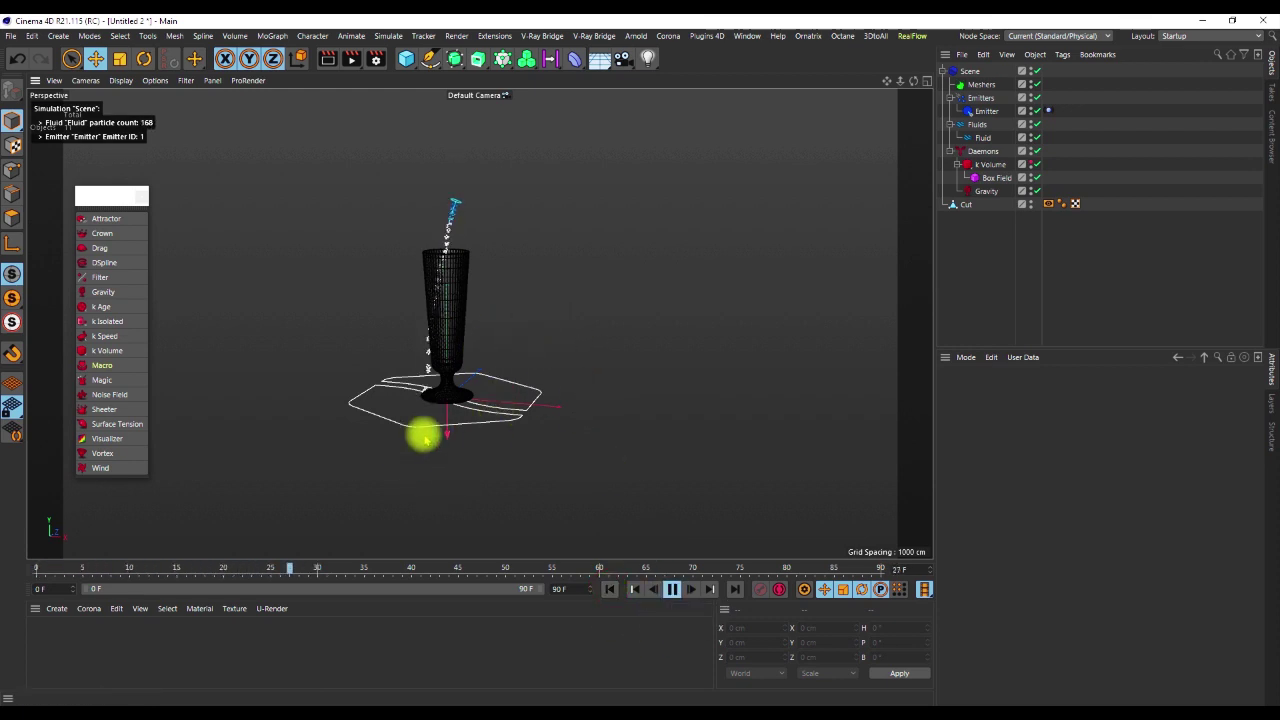
alt+drag(437, 423, 480, 420)
click(672, 589)
click(610, 588)
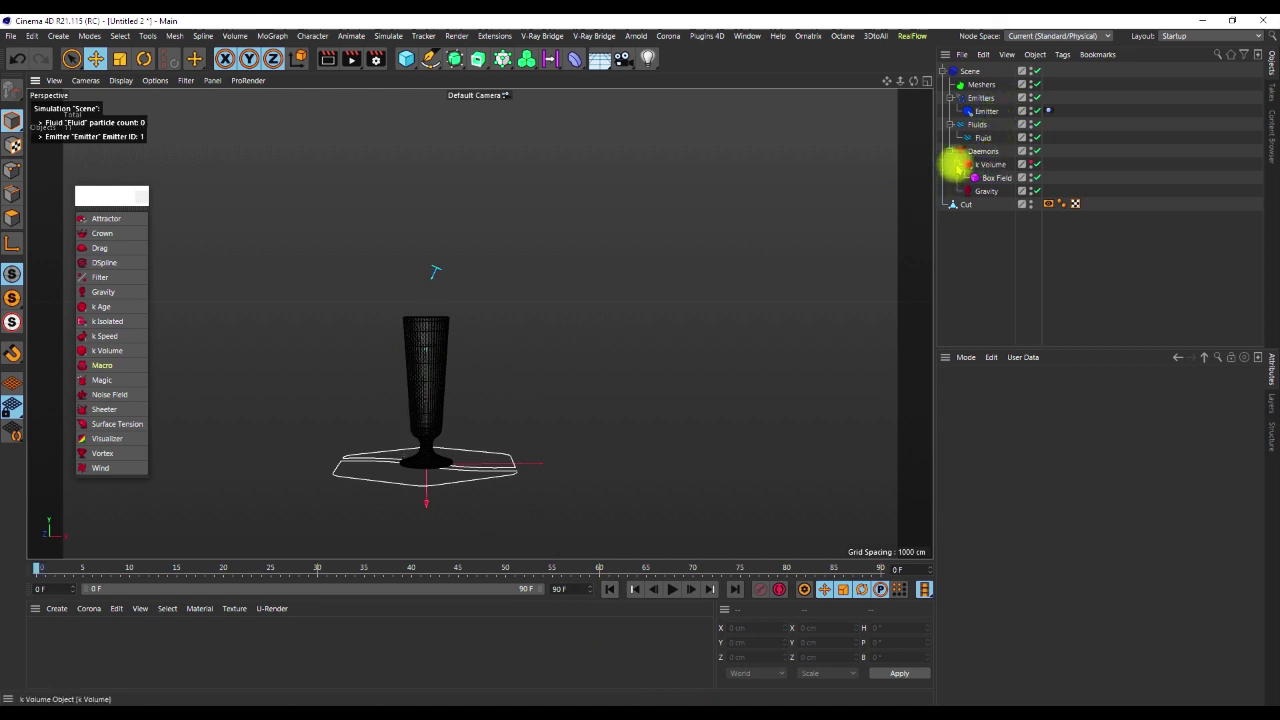
Collapse the k Volume hierarchy and add a Noise Field daemon limited by a Spherical Field
click(957, 164)
scroll(474, 365, up, 3)
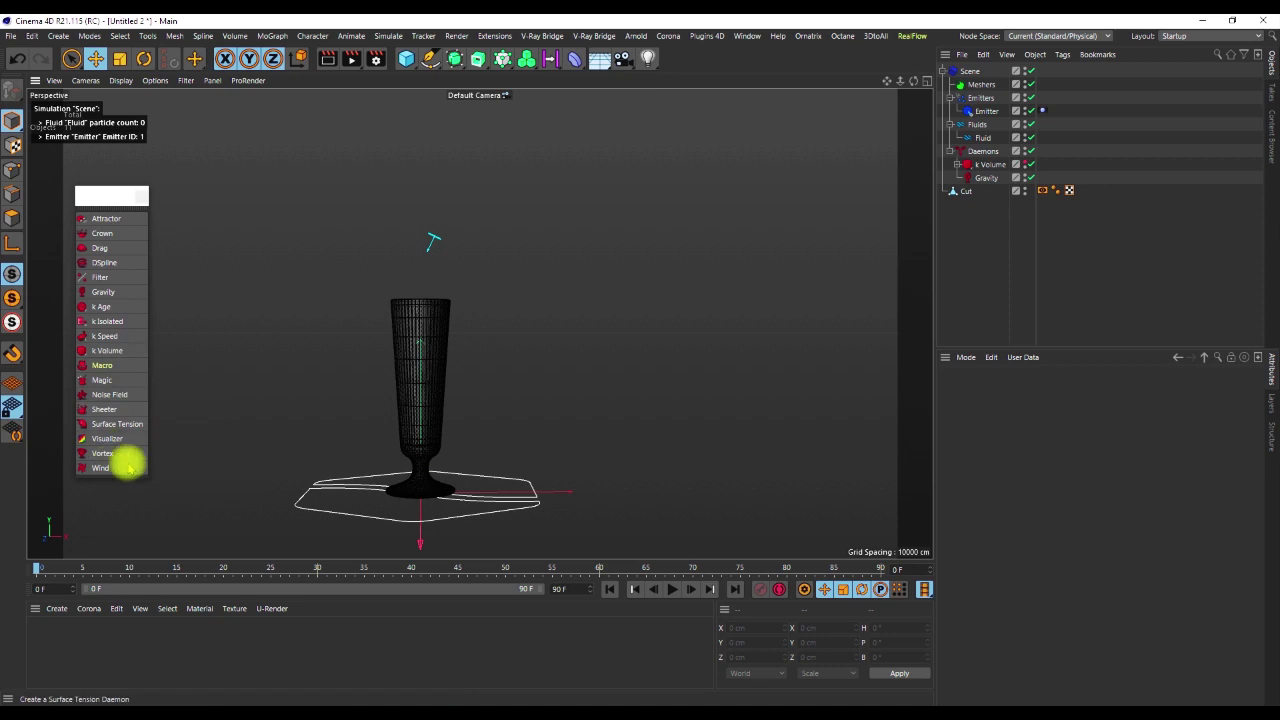
click(118, 395)
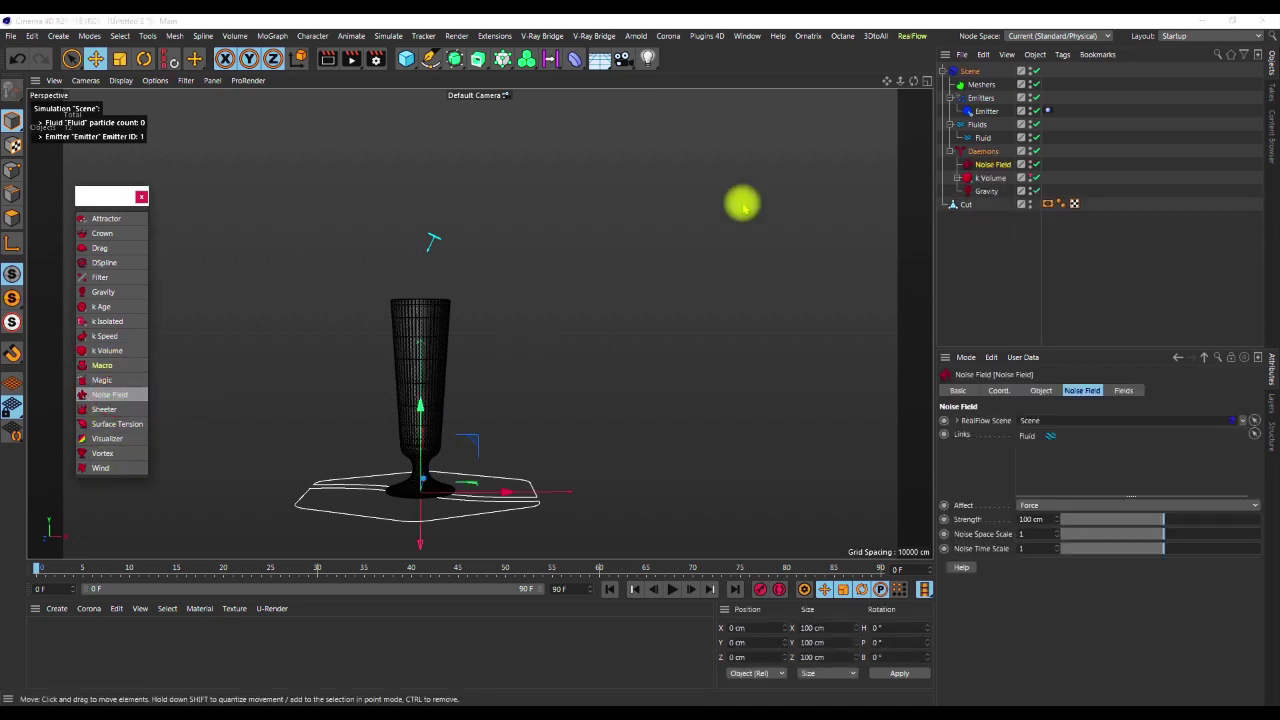
click(1123, 391)
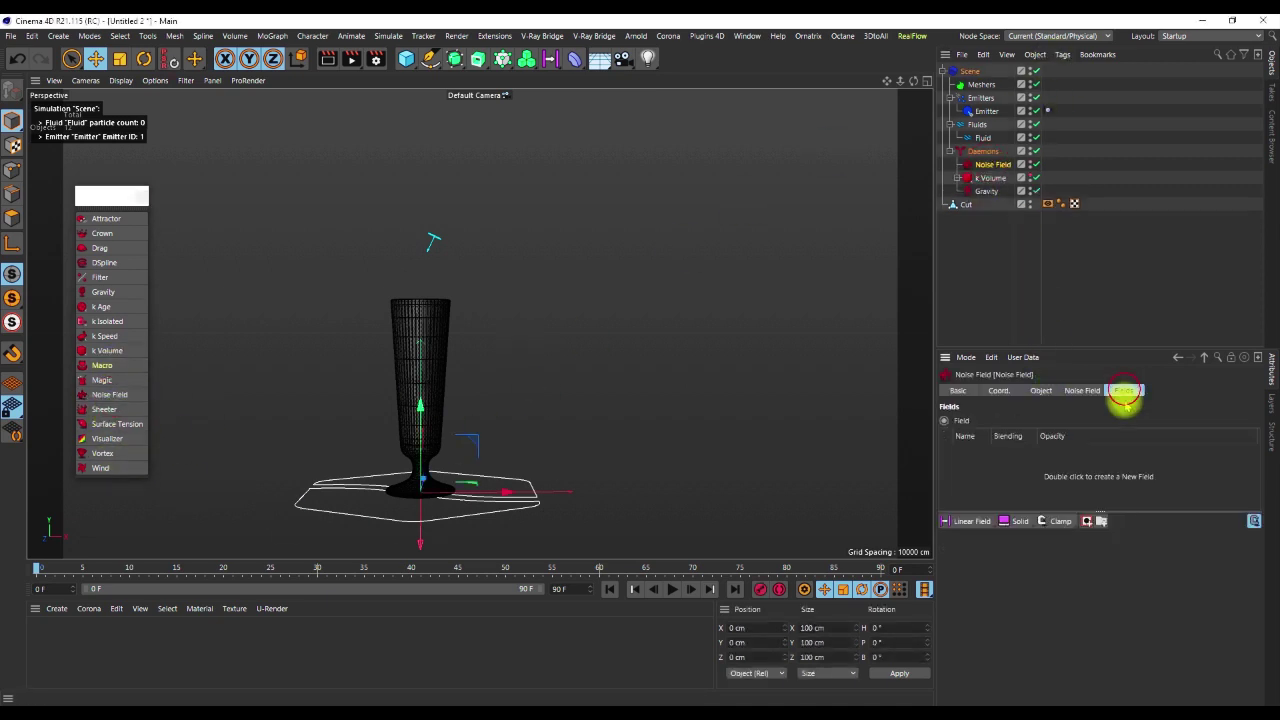
click(966, 521)
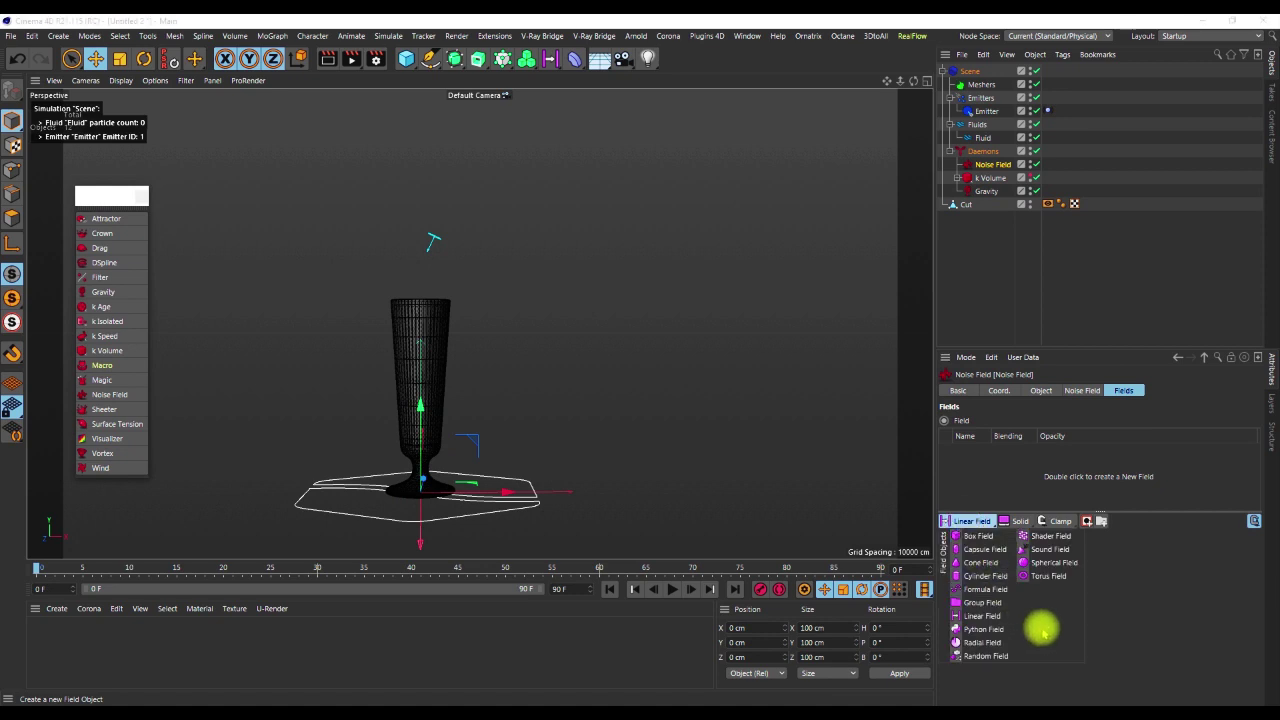
click(1051, 562)
Raise the spherical field to about 178 cm and size it to about 126 cm around the glass's bowl
drag(424, 417, 423, 326)
drag(466, 401, 486, 406)
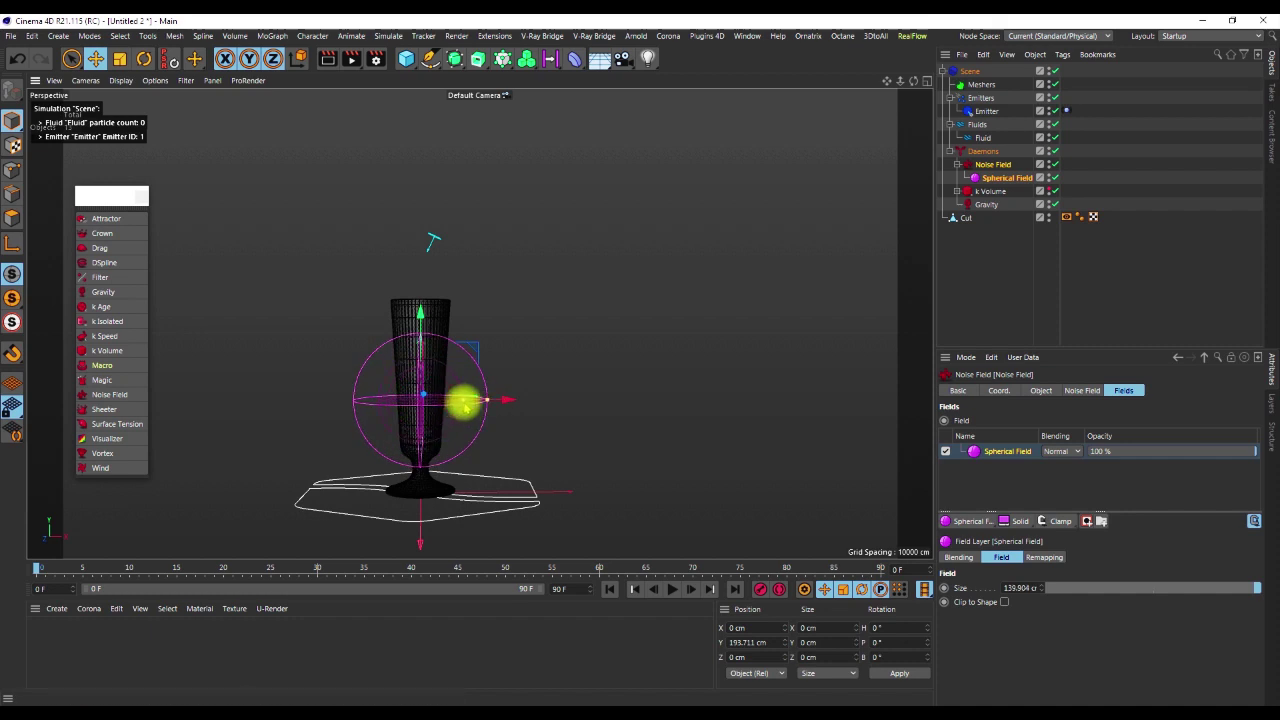
drag(423, 320, 420, 322)
drag(487, 405, 480, 409)
drag(423, 323, 421, 327)
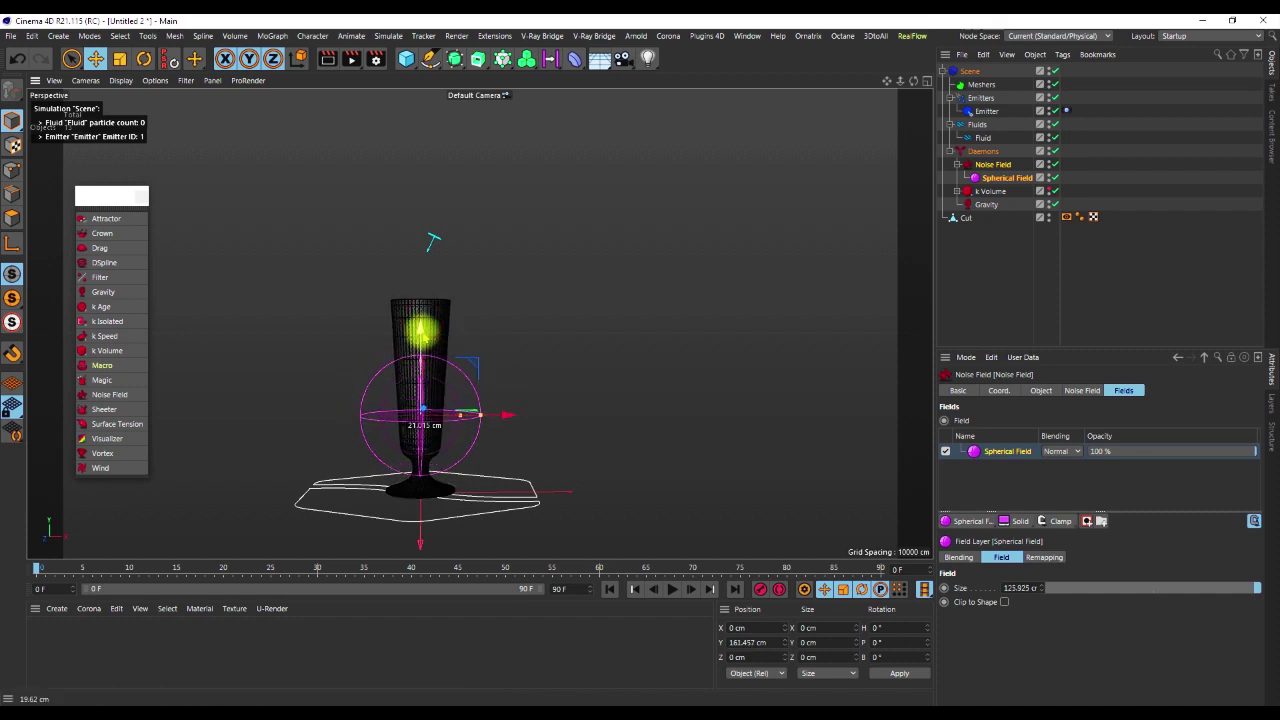
alt+drag(428, 413, 449, 401)
drag(423, 343, 420, 331)
scroll(420, 413, up, 3)
alt+drag(428, 415, 417, 416)
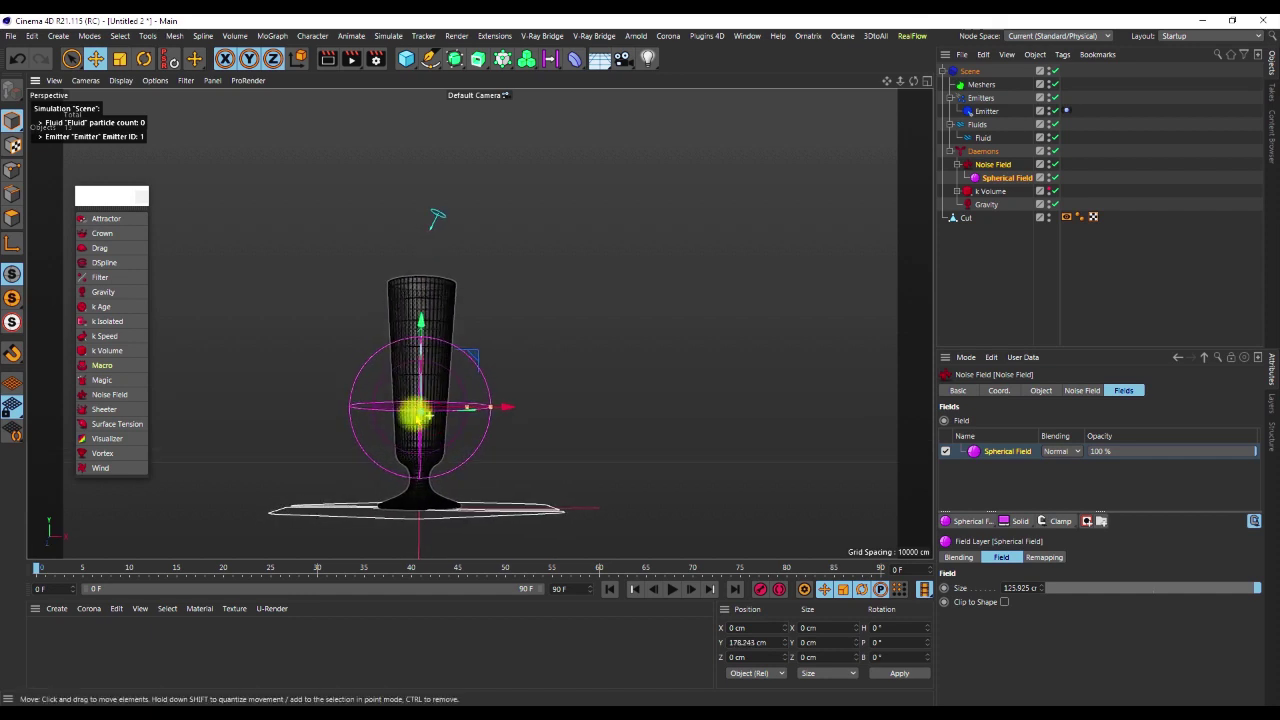
Collapse the Noise Field hierarchy and hide the daemon in the viewport
click(957, 164)
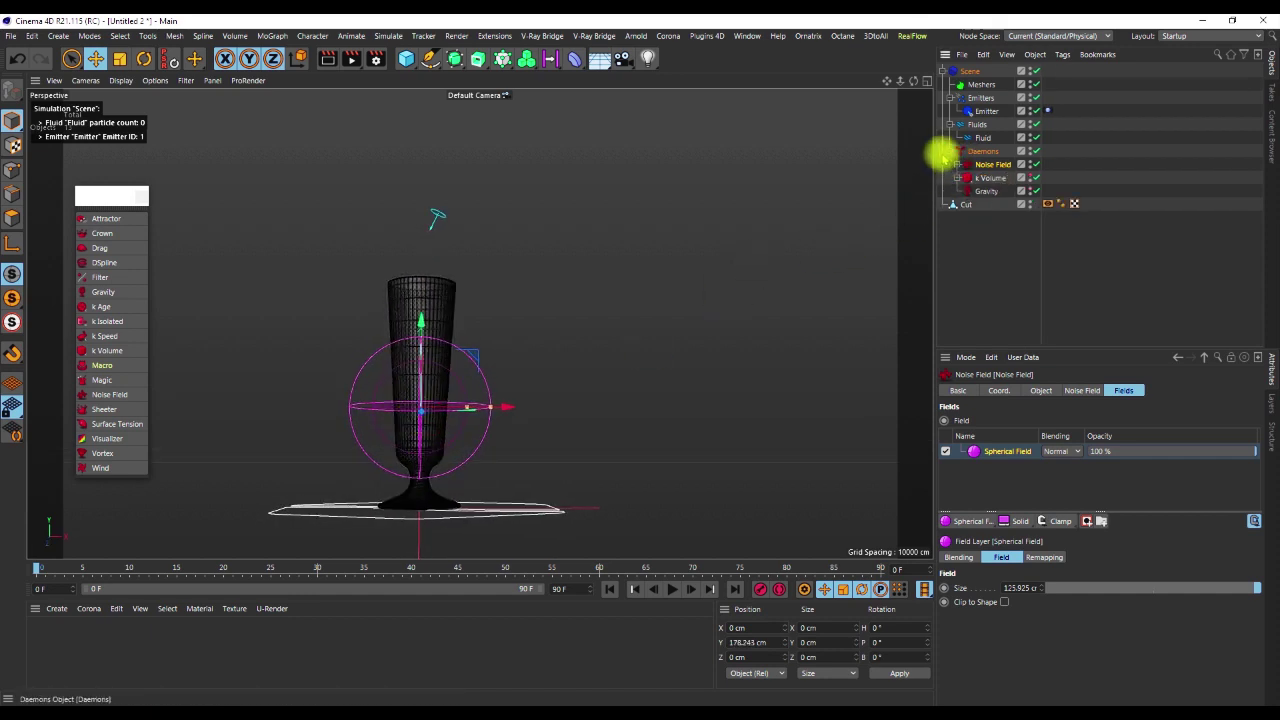
click(942, 151)
click(1030, 162)
scroll(428, 384, down, 2)
alt+drag(424, 397, 425, 404)
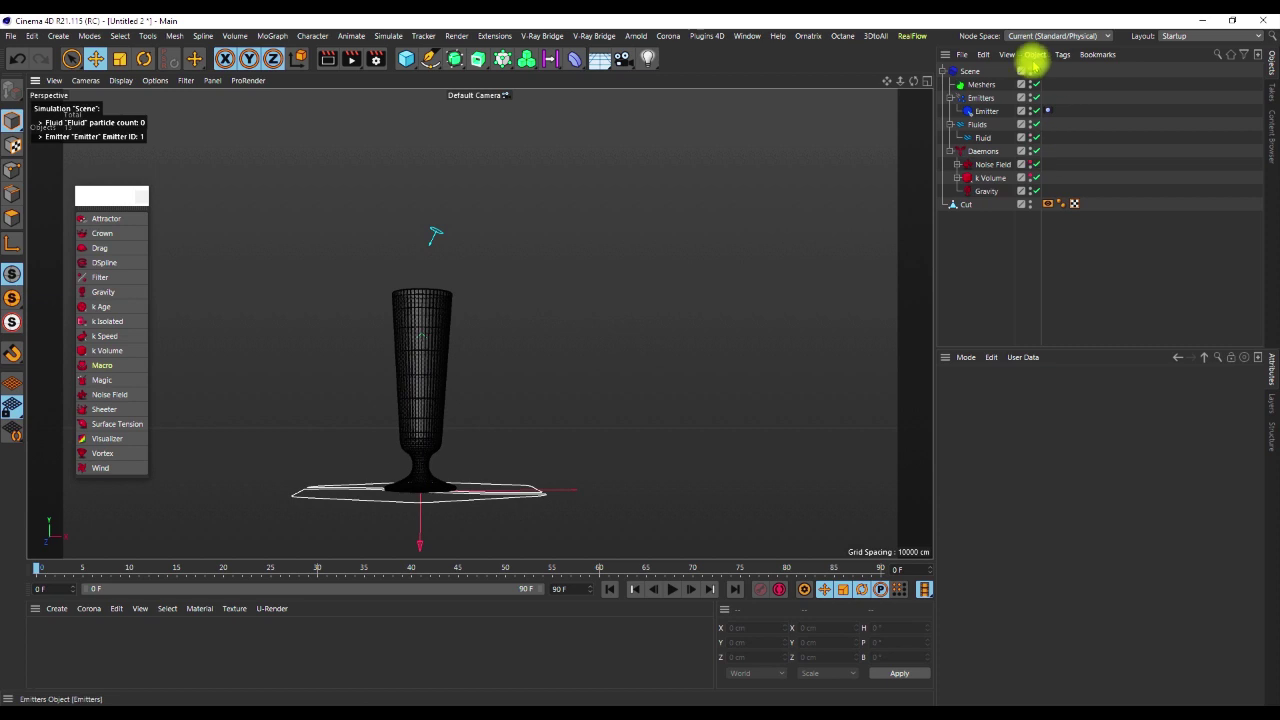
Change the fluid's type to Liquid - SPH with a resolution of 4 and a surface tension of 1.5
click(980, 137)
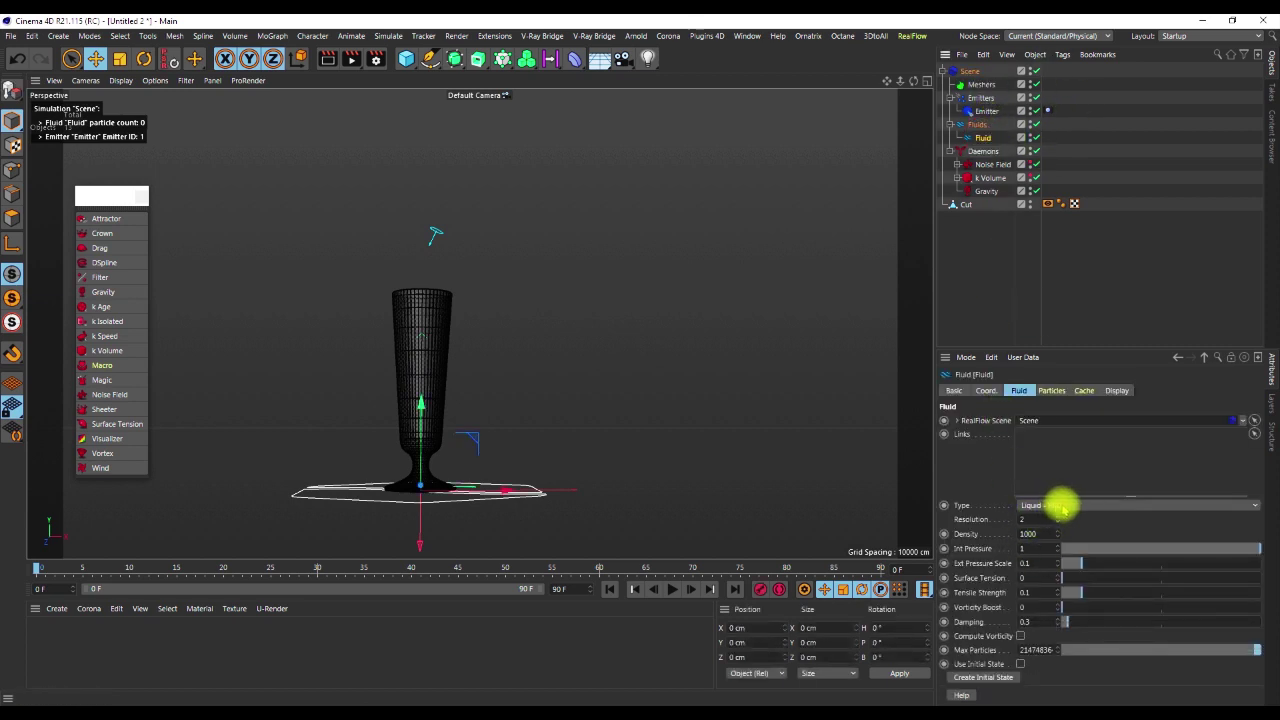
click(1063, 505)
click(1057, 537)
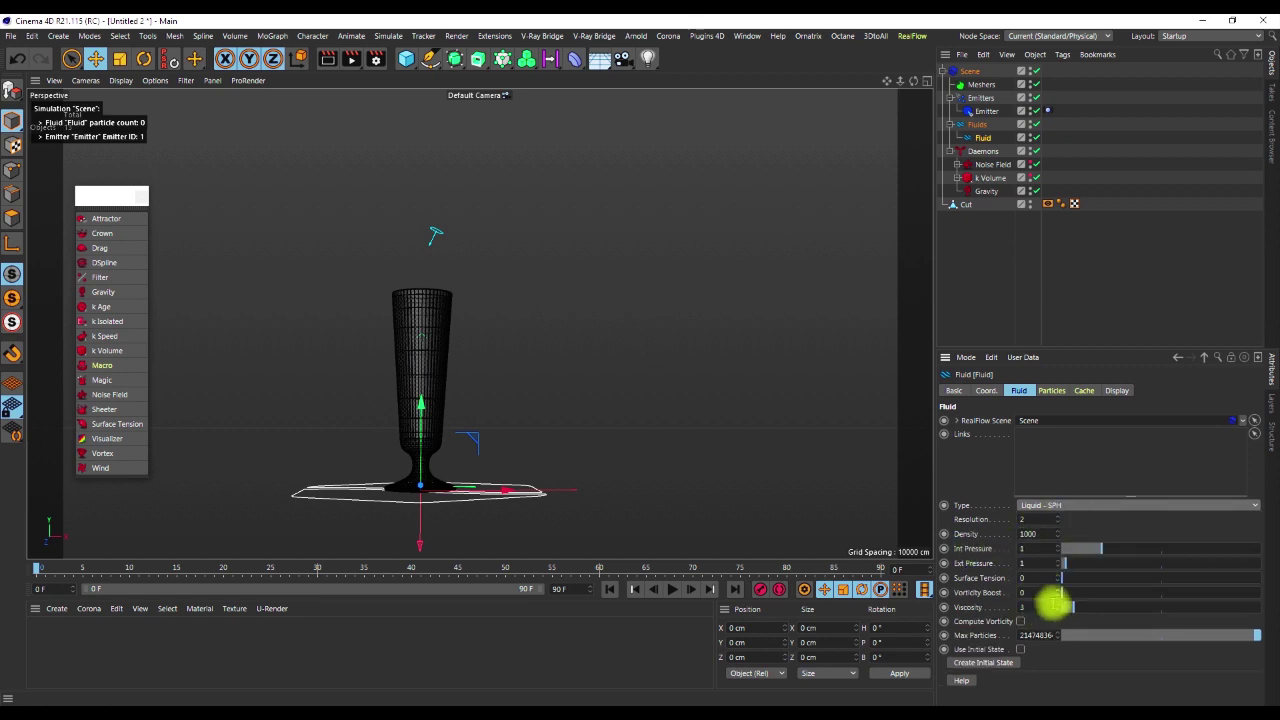
click(1022, 577)
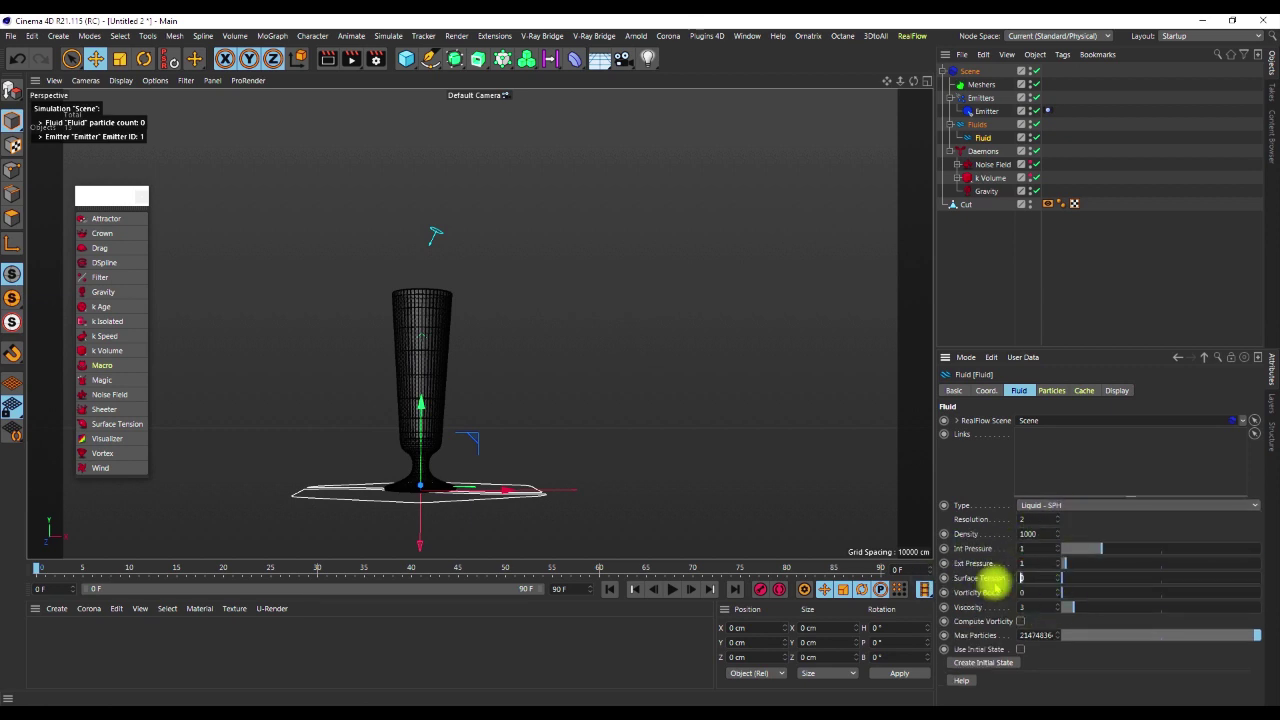
text(1.5)
key(Return)
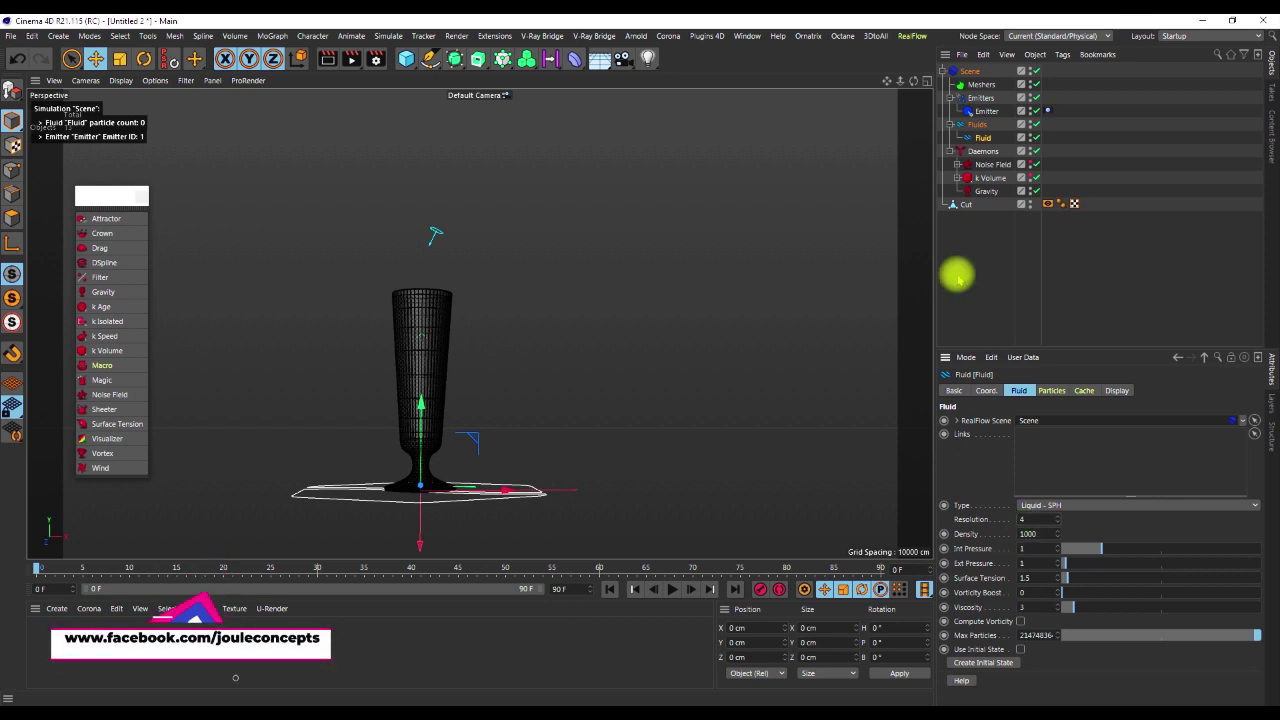
Preview the simulation briefly, rewind it, and extend the timeline and preview range to 240 frames
click(673, 595)
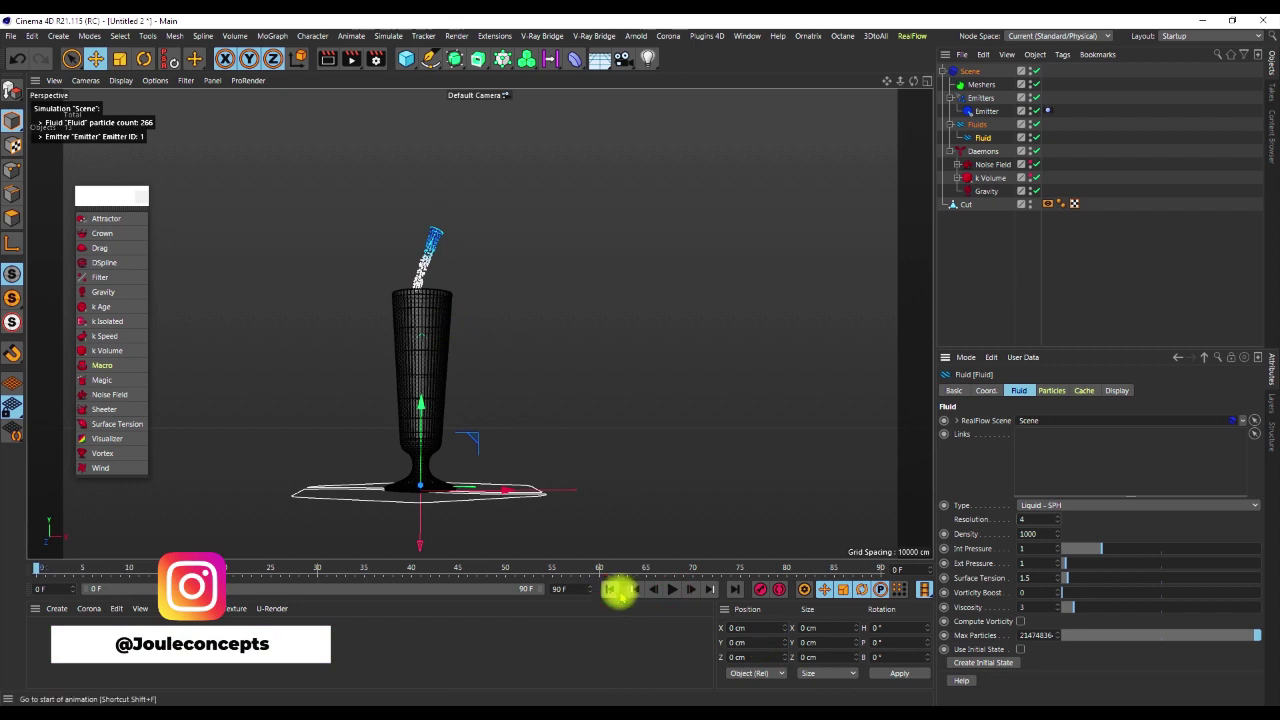
click(610, 590)
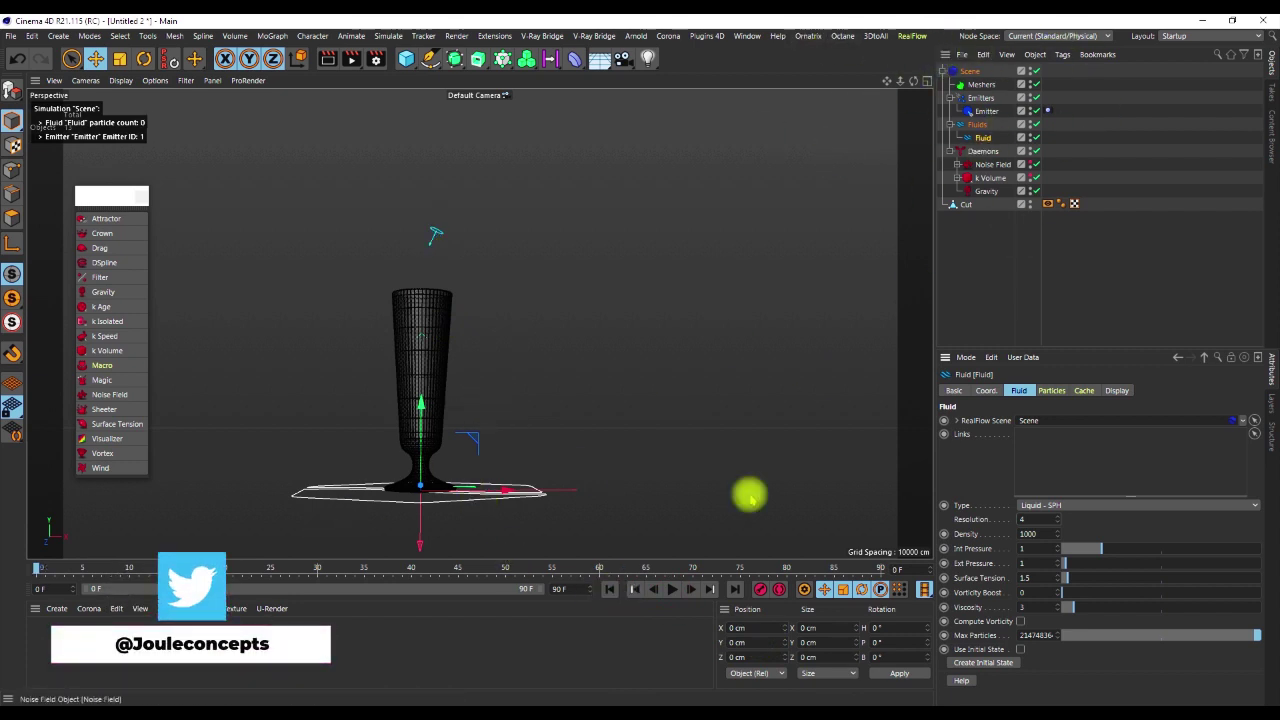
drag(567, 592, 520, 592)
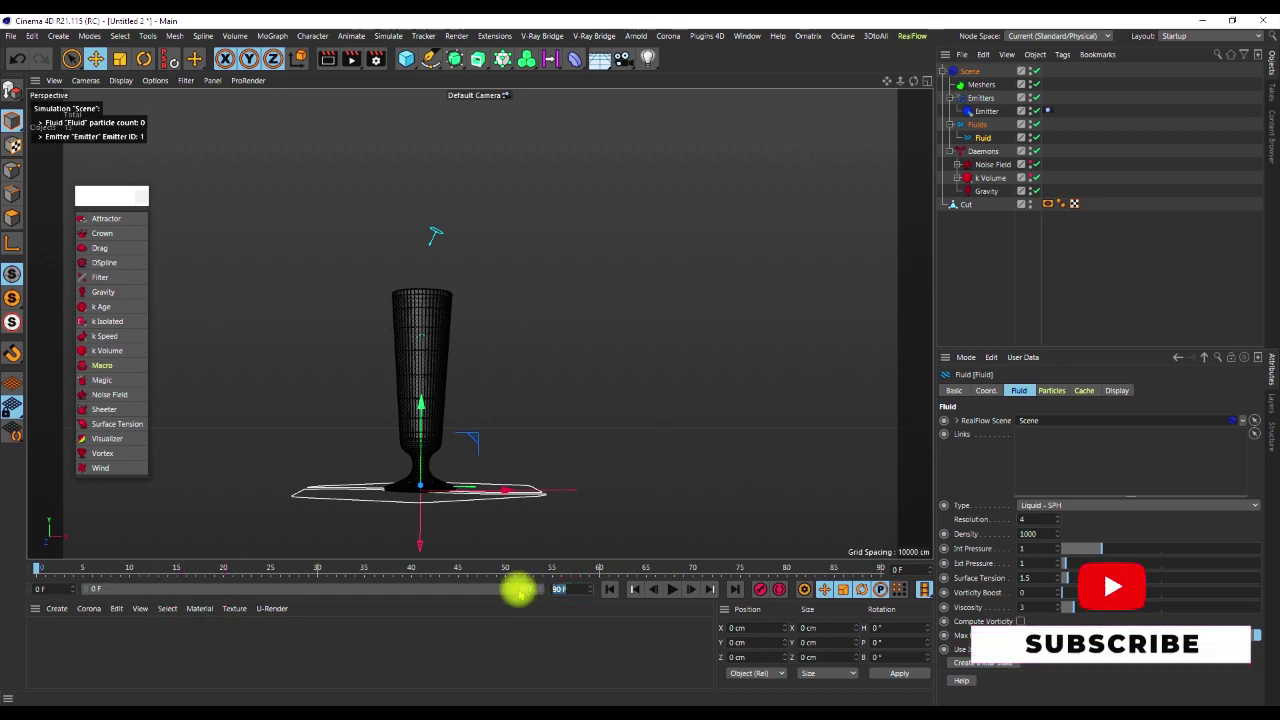
text(2)
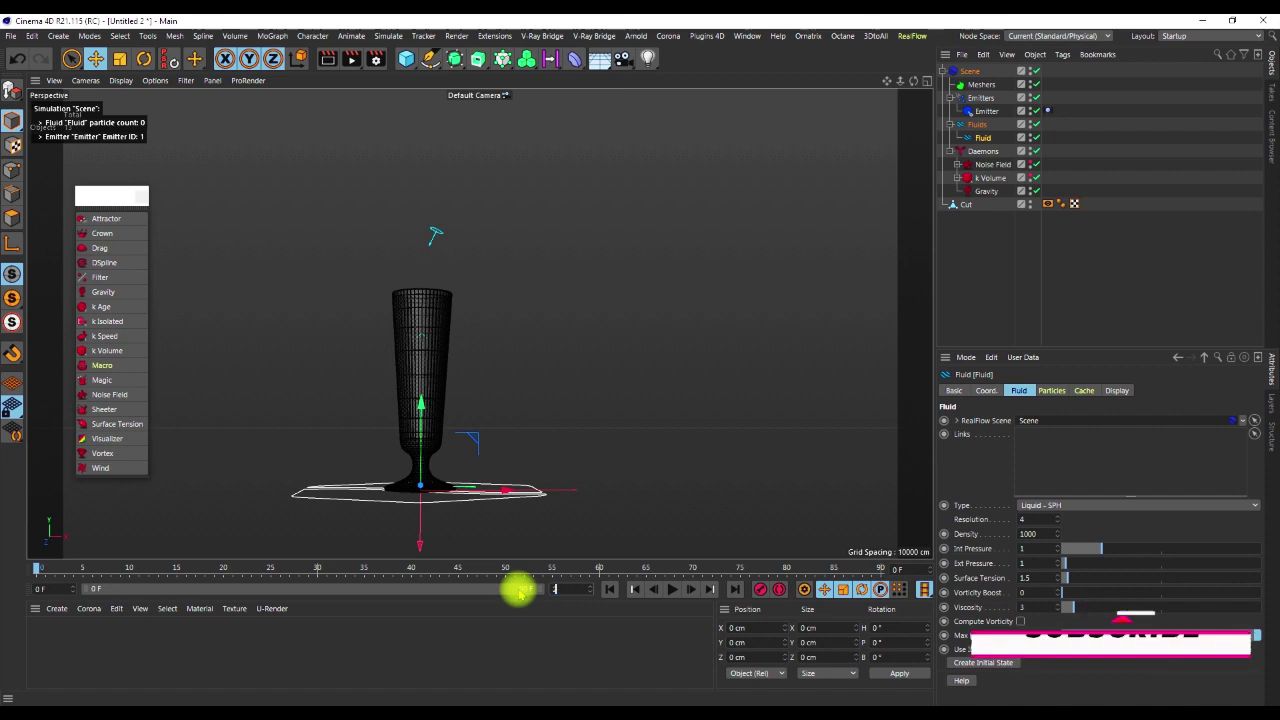
text(4)
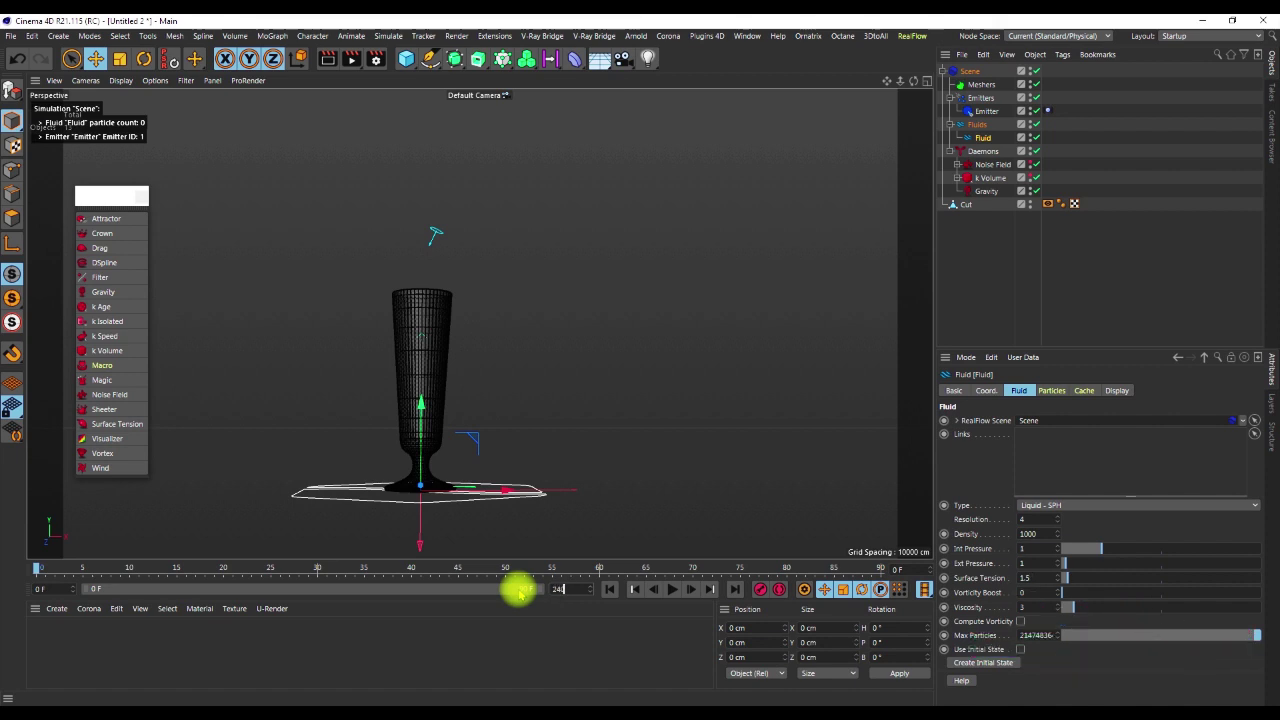
text(0)
key(Return)
drag(262, 588, 556, 590)
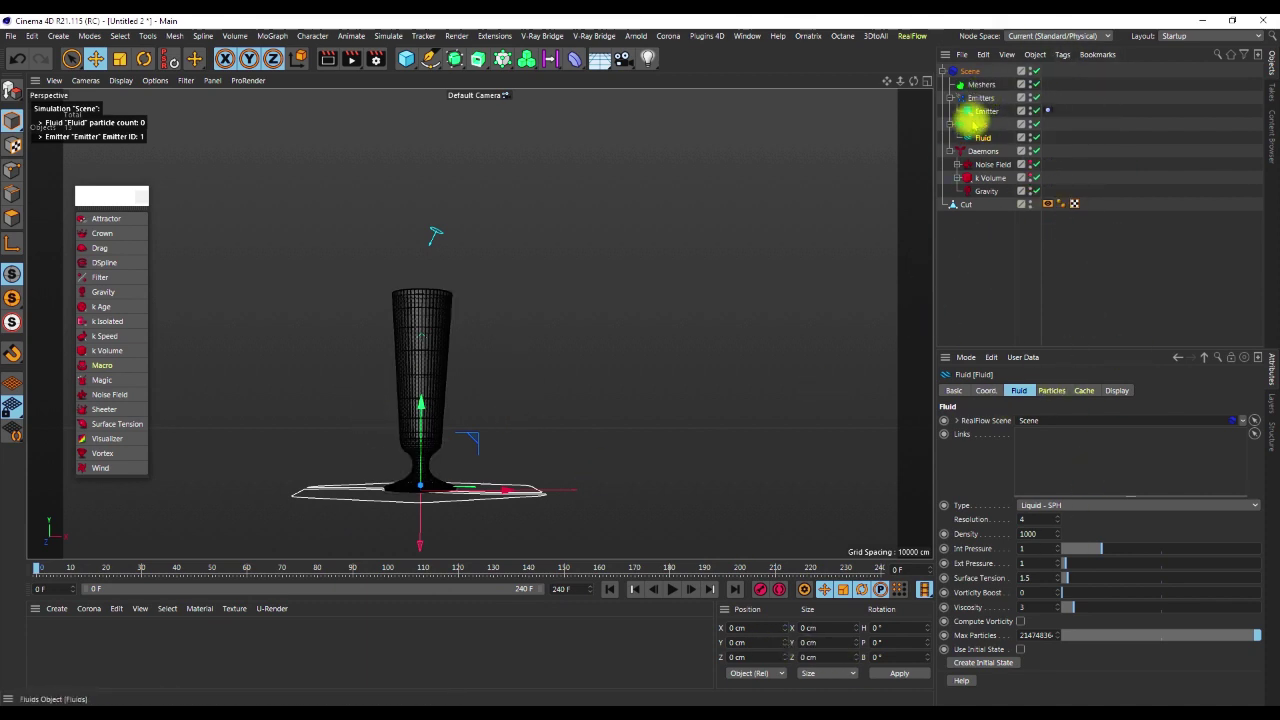
Set the RealFlow scene's Windows cache folder to BeerSim inside the realflow_cinema4d directory
click(970, 71)
click(1069, 390)
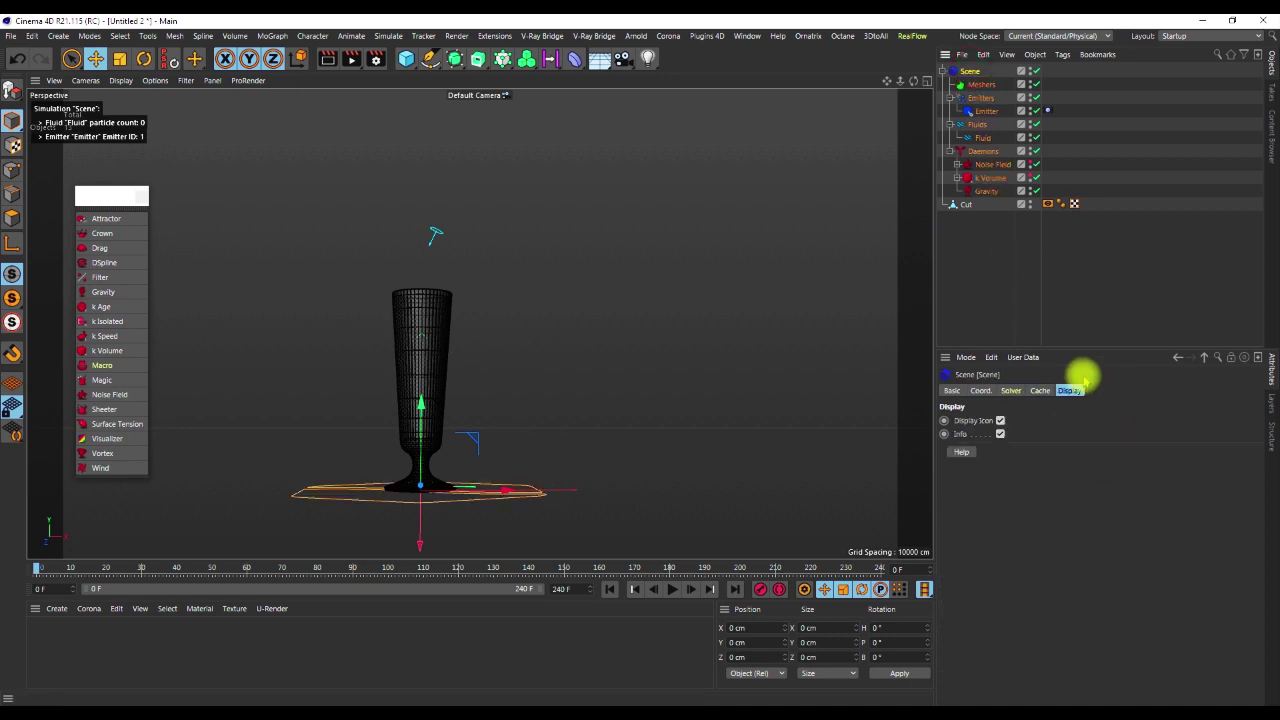
click(1010, 390)
click(1040, 391)
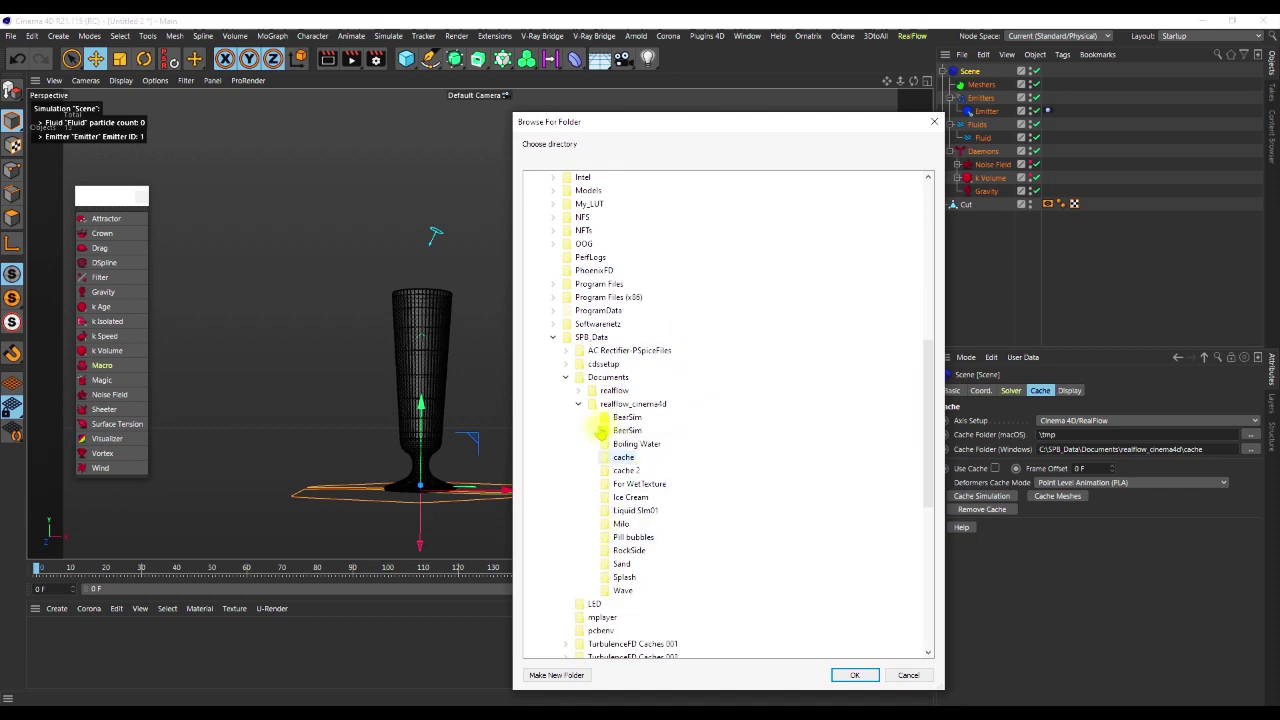
click(628, 430)
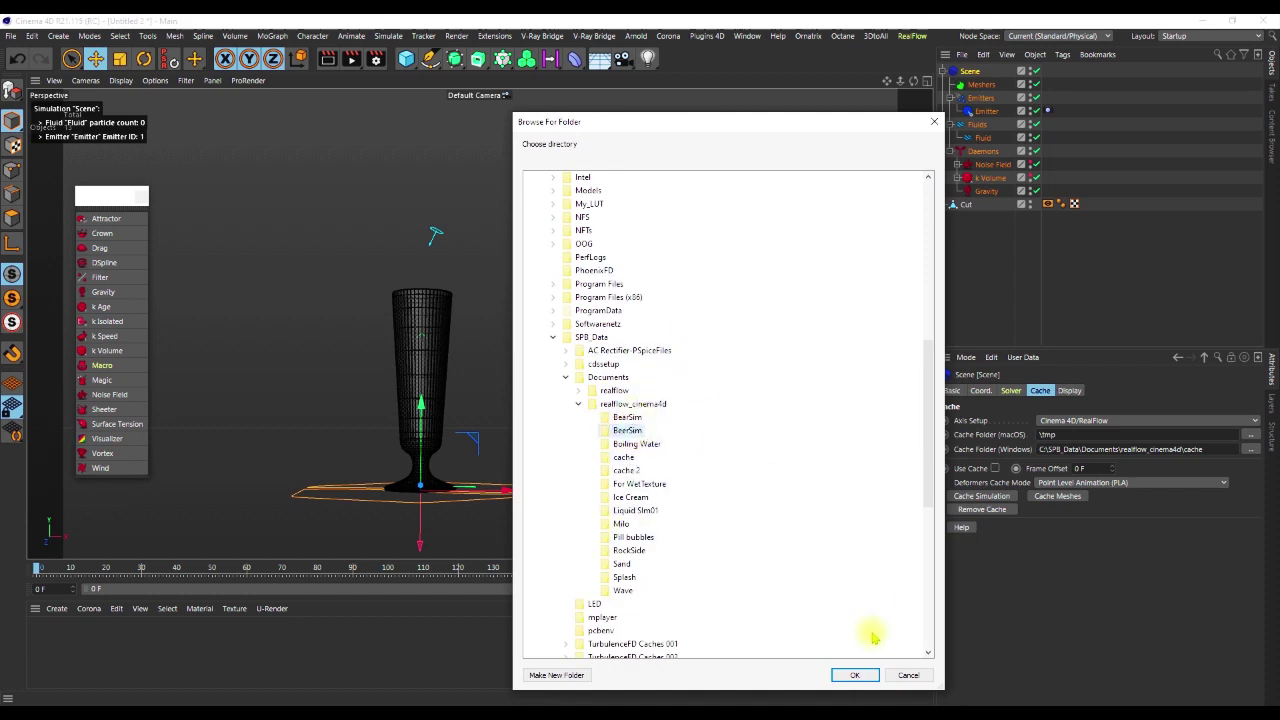
click(855, 676)
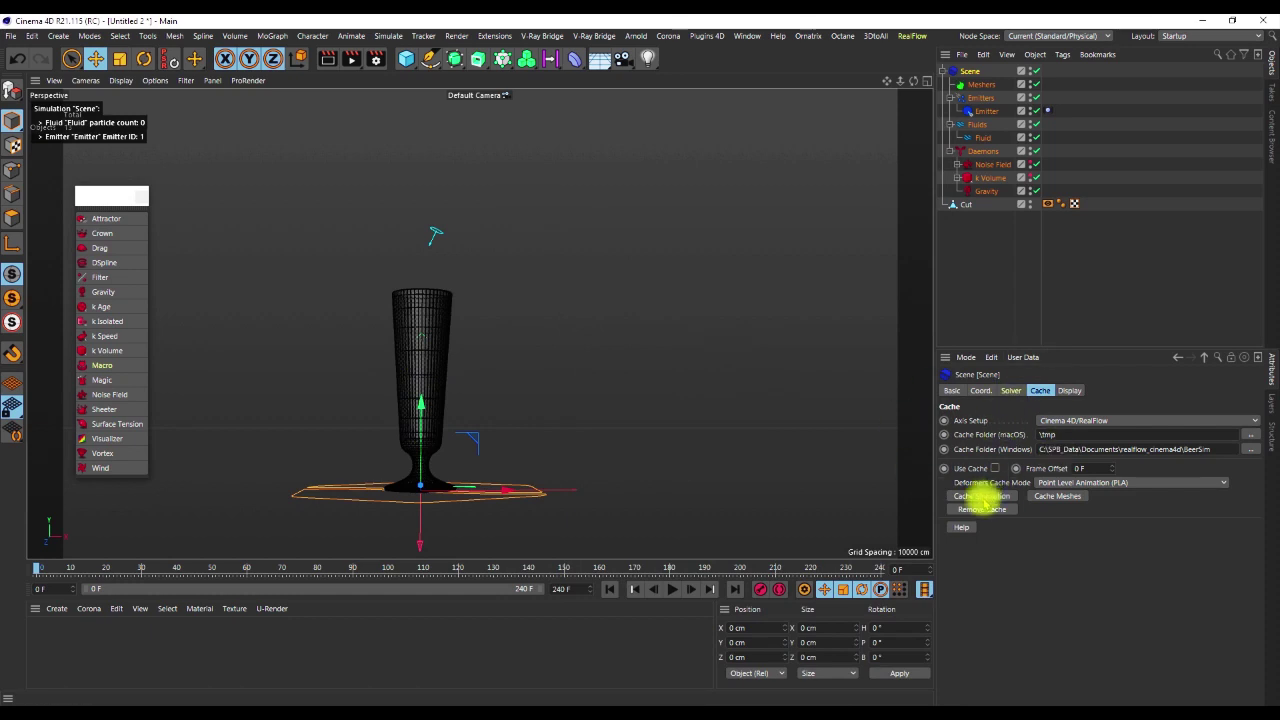
Cache the fluid simulation and play back the cached frames to check how the stream meets the glass
click(982, 496)
drag(465, 362, 687, 268)
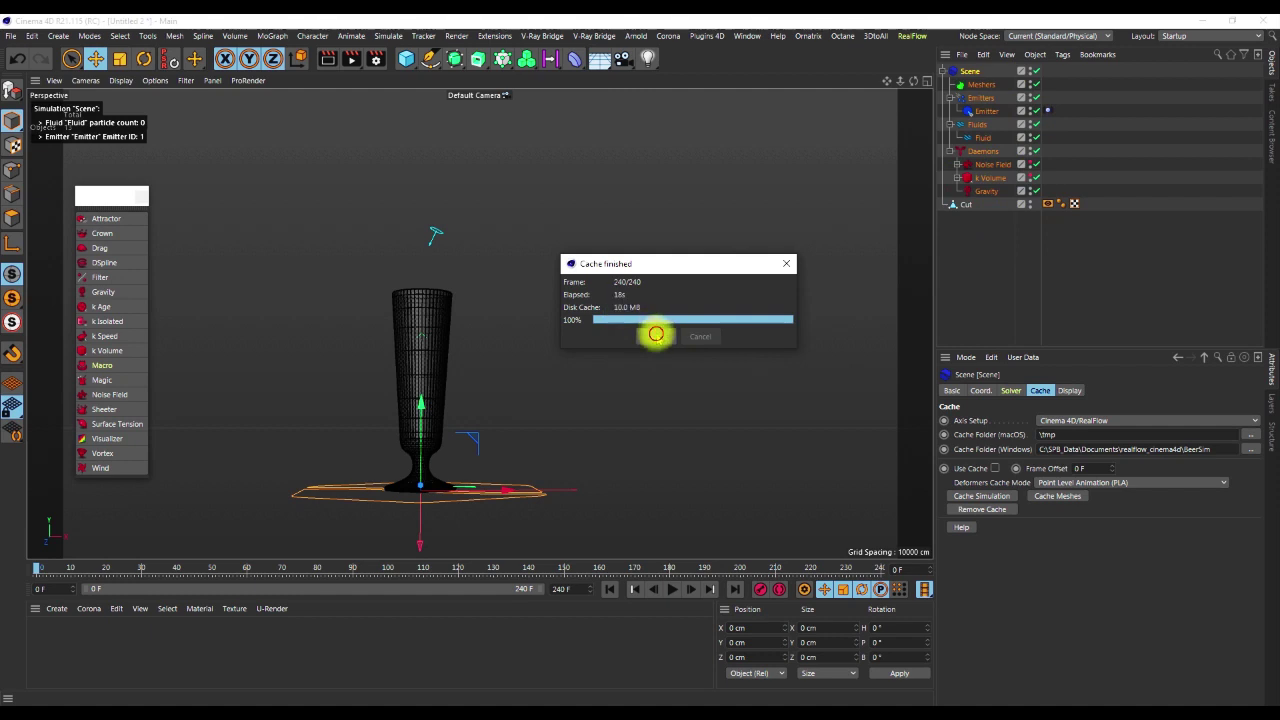
click(656, 334)
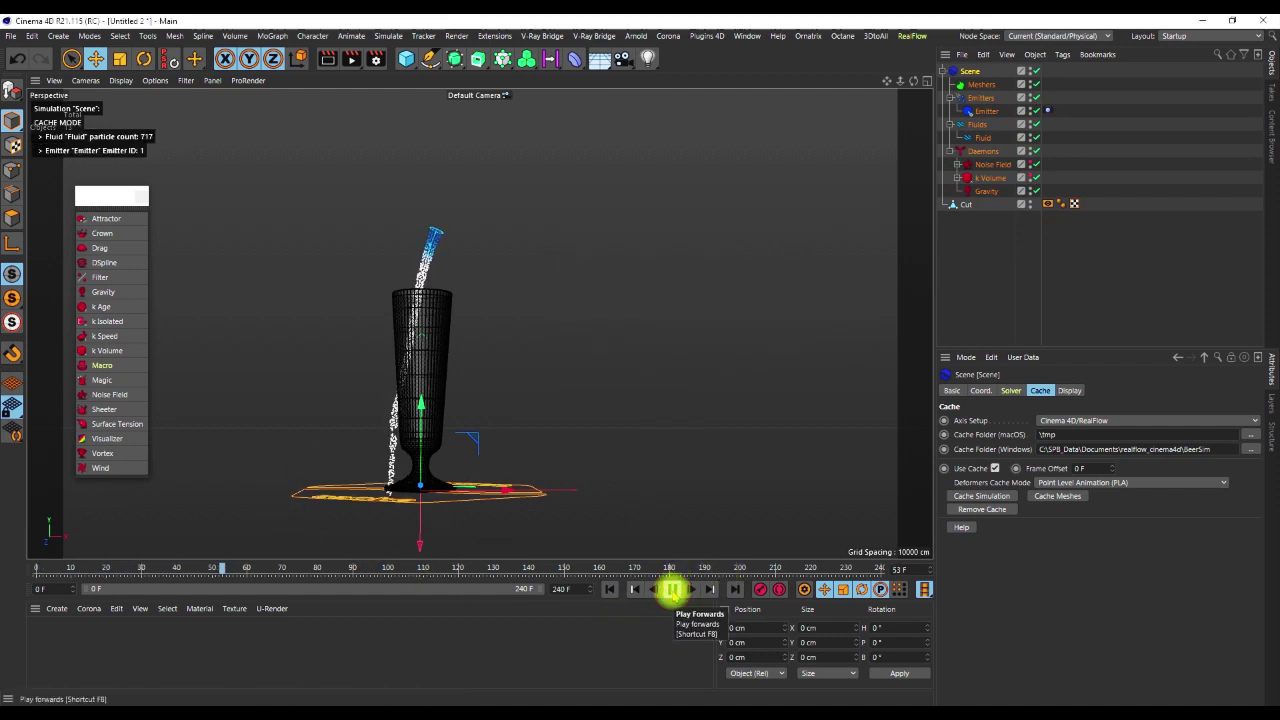
click(672, 589)
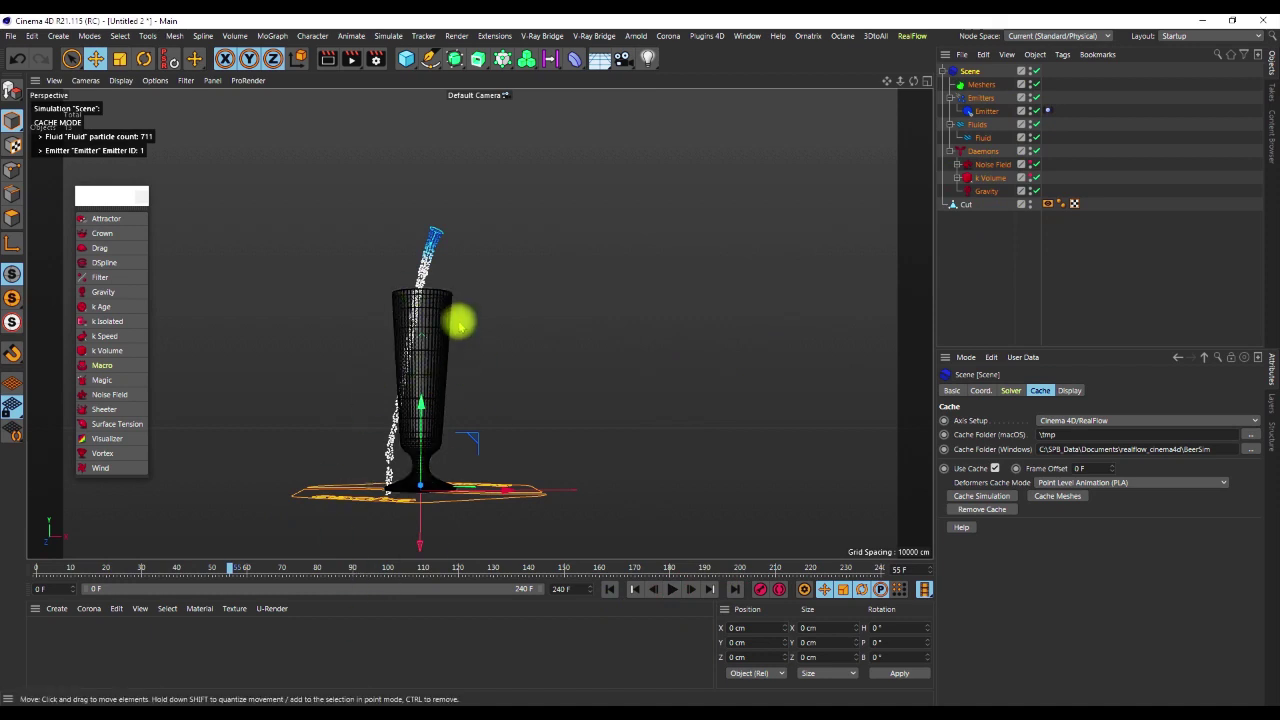
click(609, 589)
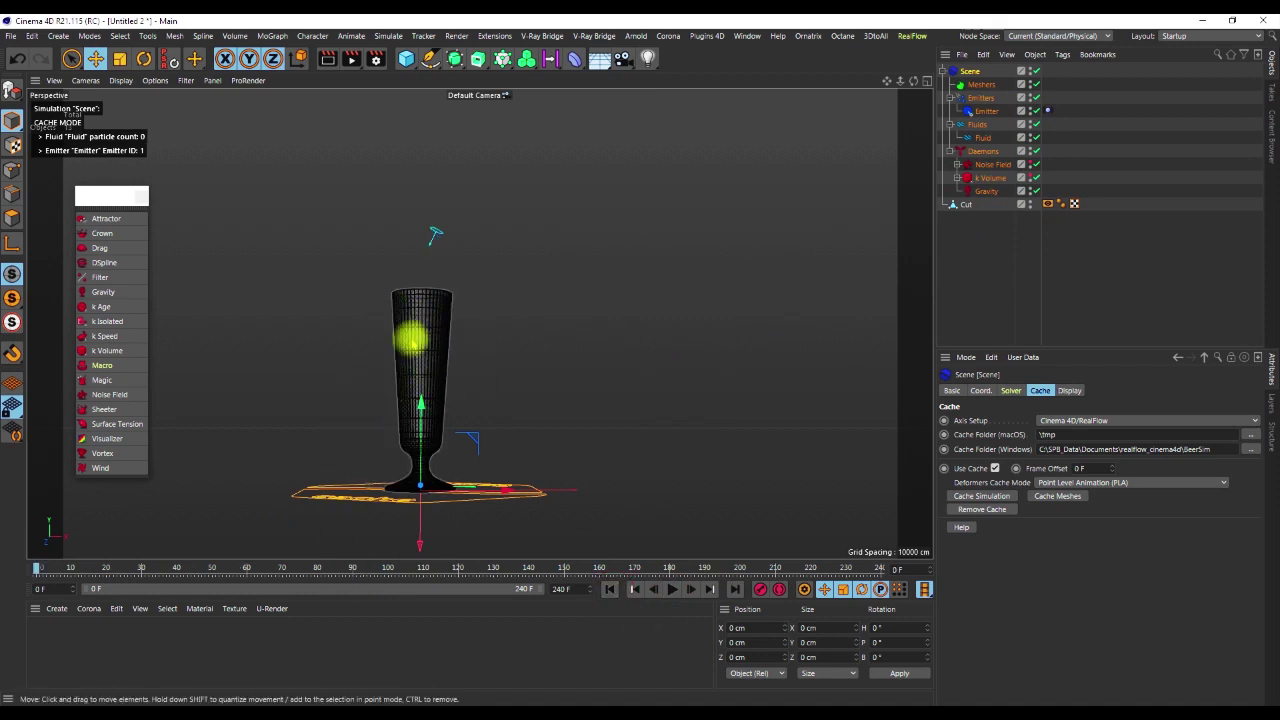
alt+drag(405, 335, 462, 302)
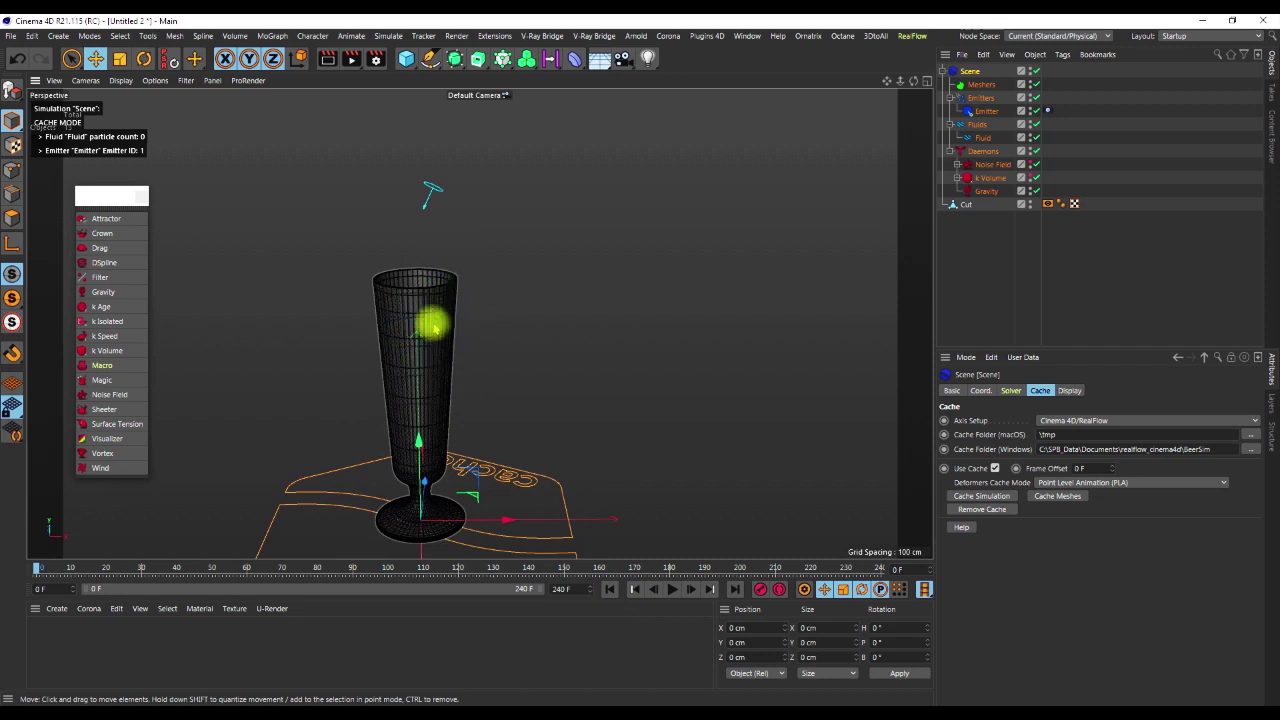
Add a RealFlow Collider tag and a RealFlow Volume tag to the Cup object
click(968, 205)
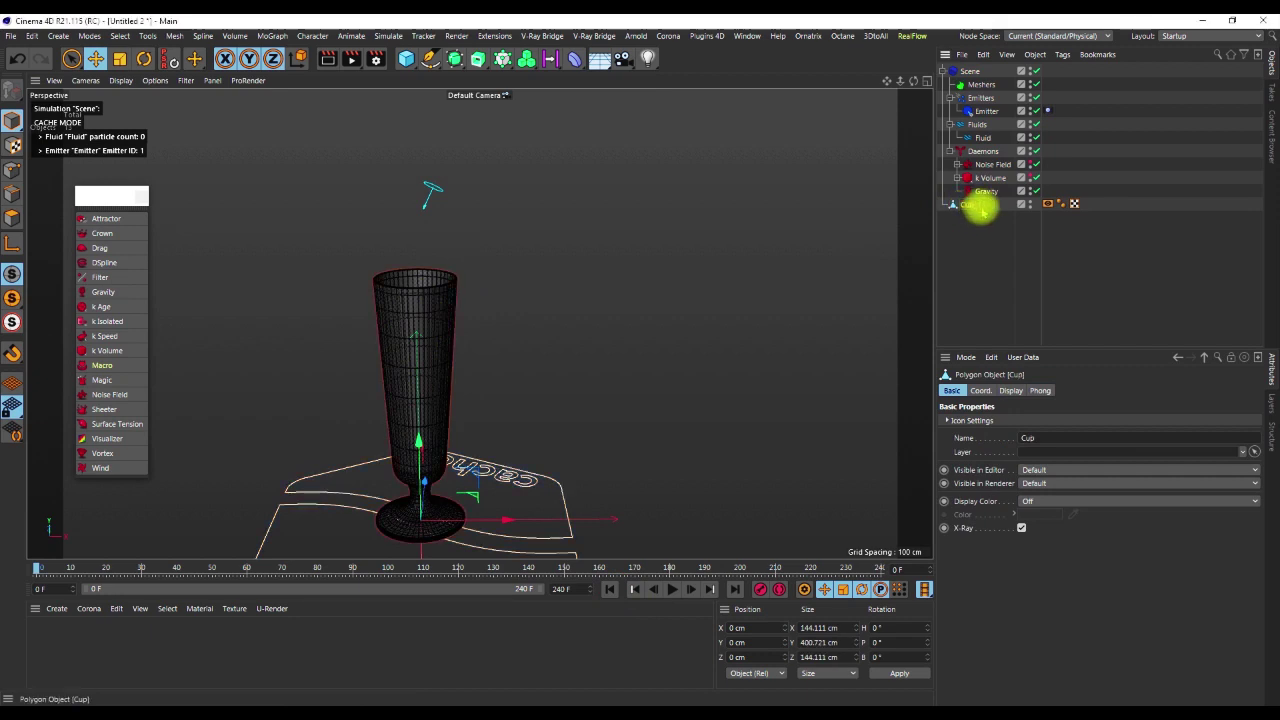
click(960, 310)
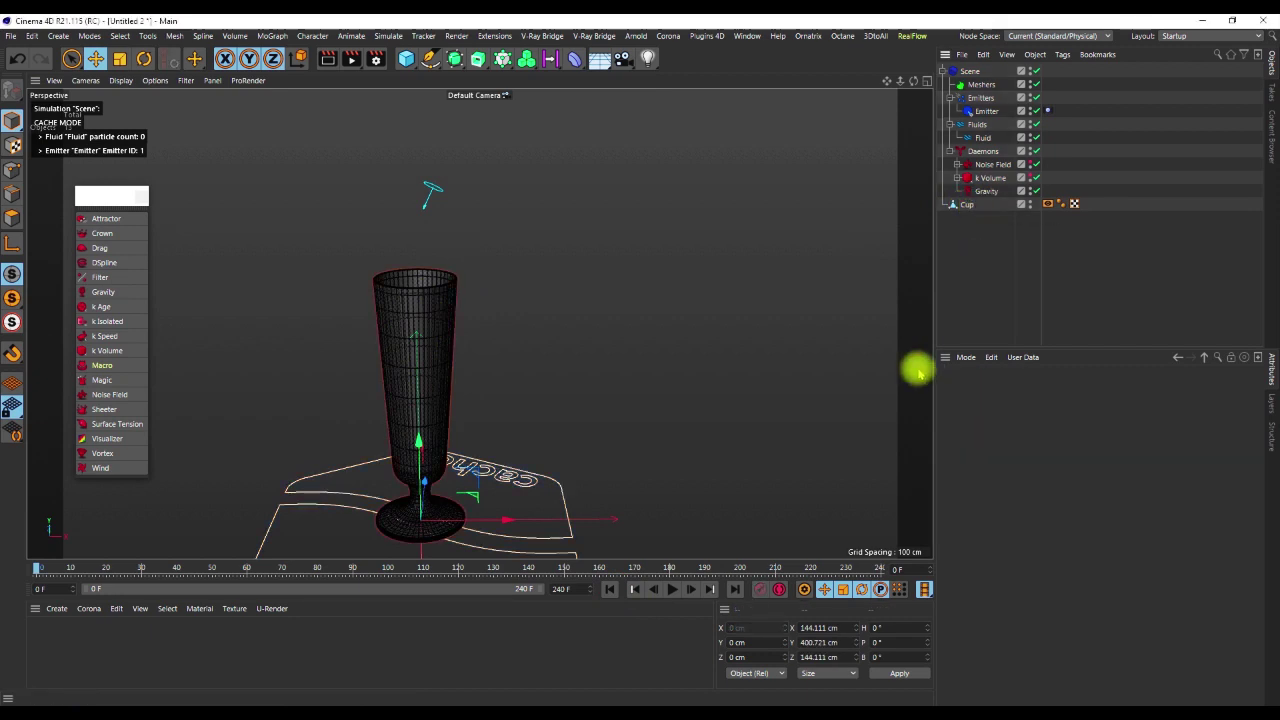
right_click(971, 205)
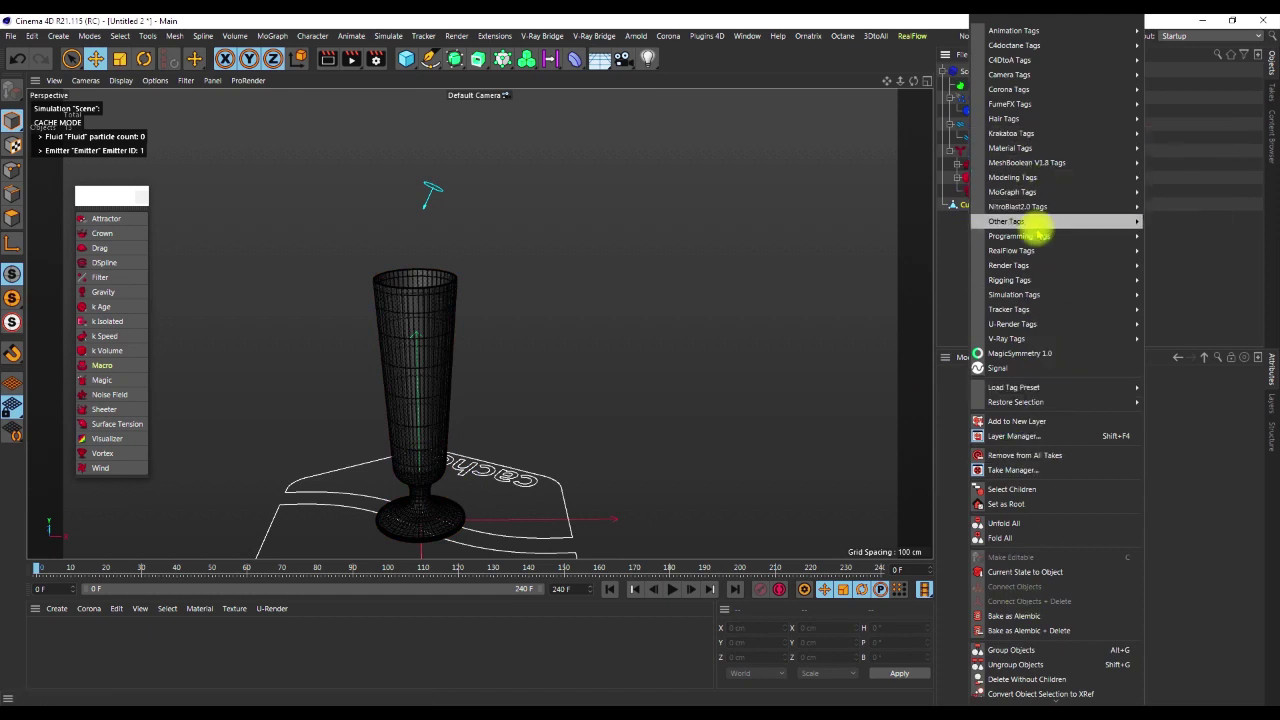
mouse_move(1018, 255)
click(1167, 251)
click(971, 206)
right_click(965, 202)
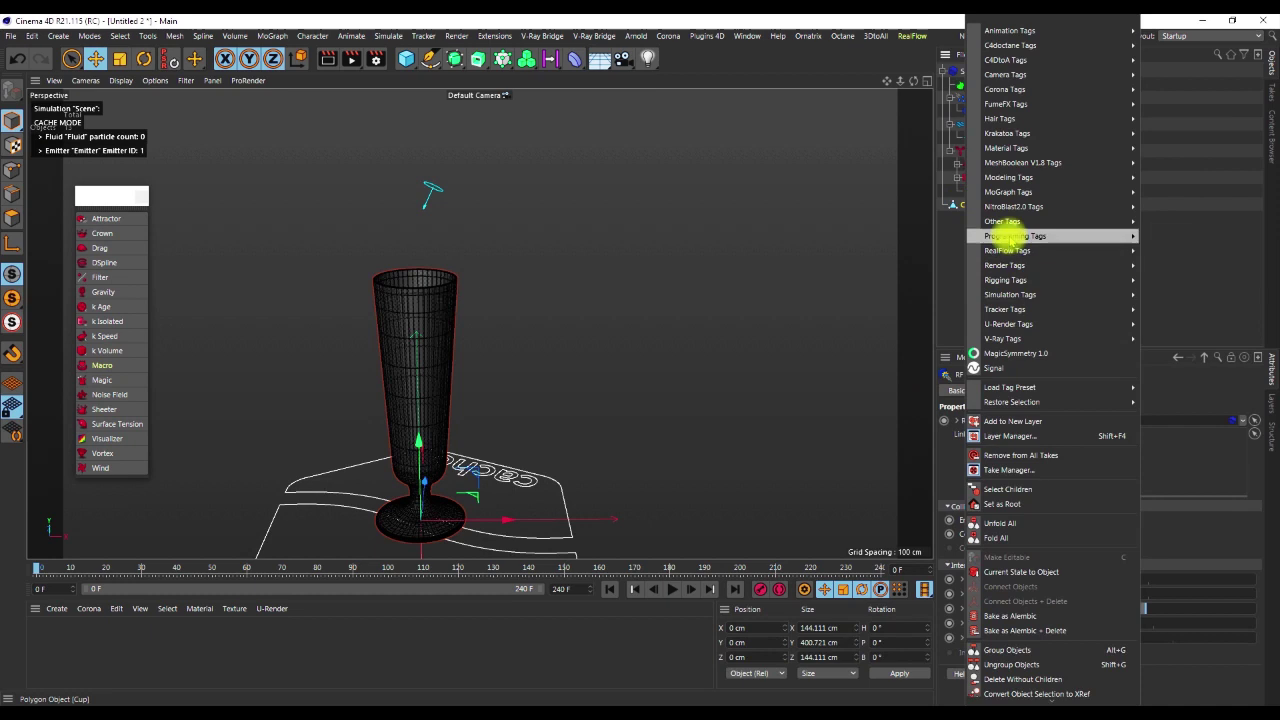
mouse_move(1020, 251)
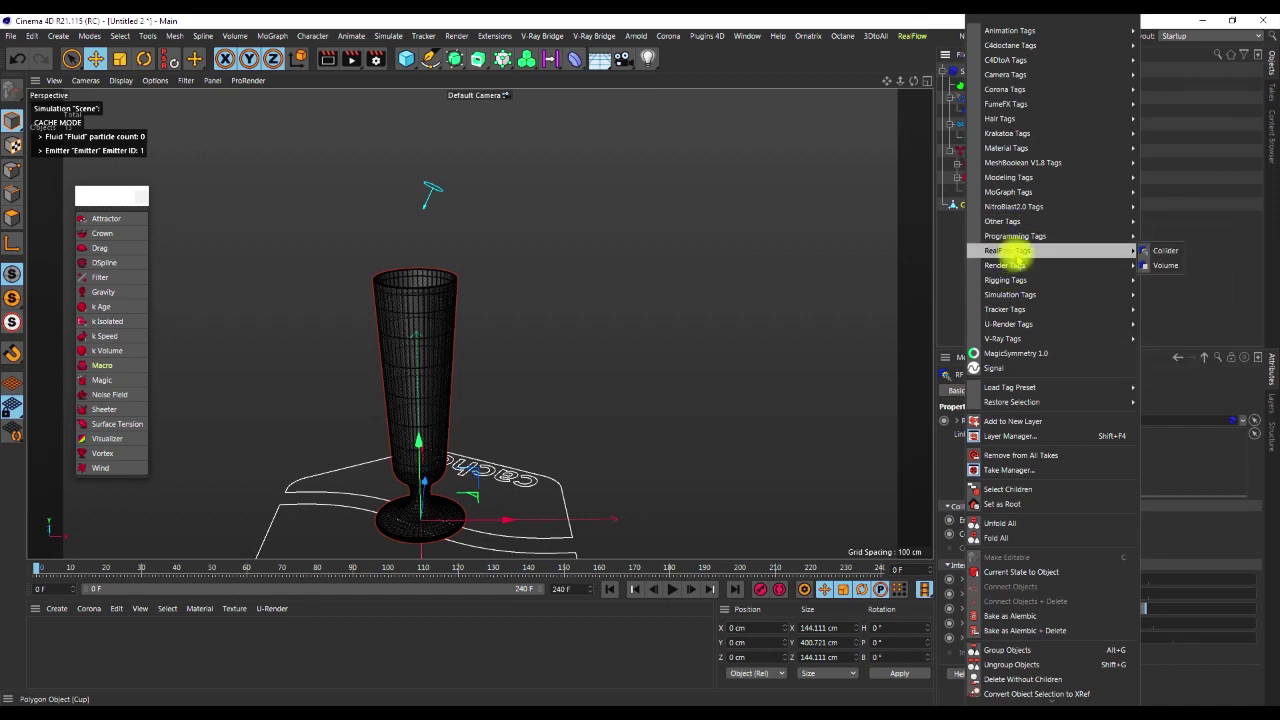
click(1165, 266)
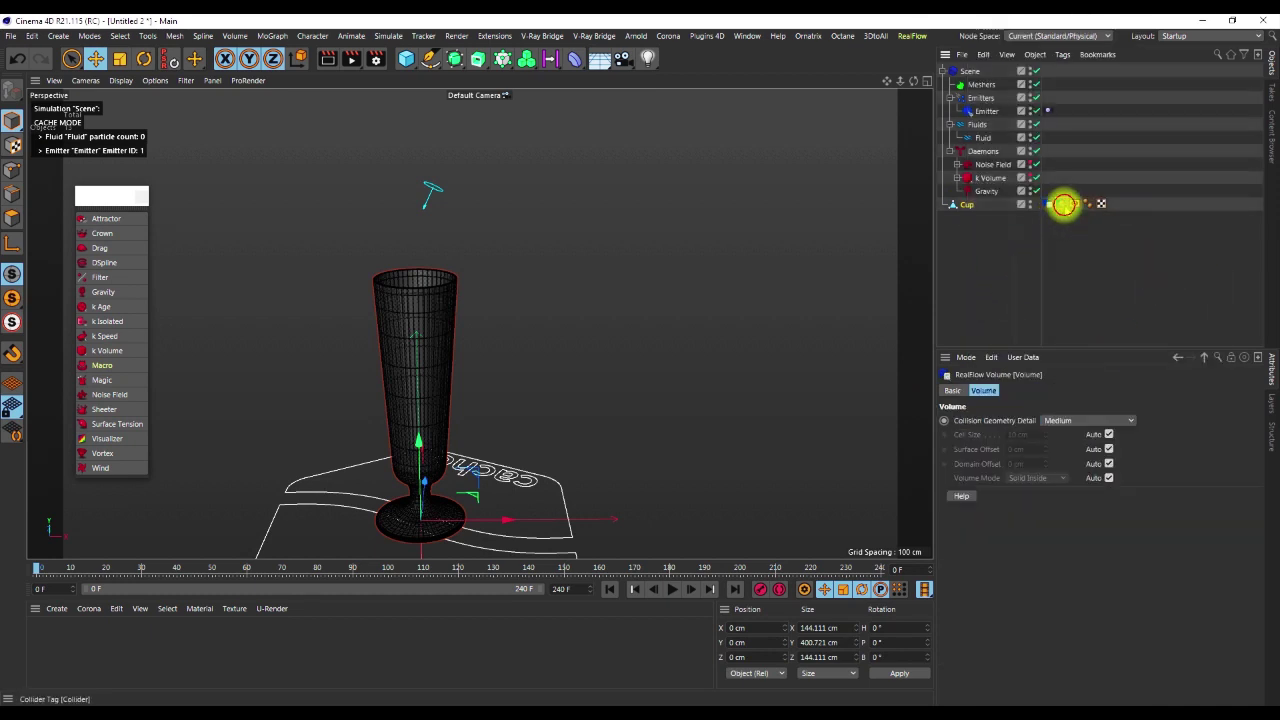
Set the Cup collider's collision distance to 0.001 cm, friction to 0.03 and bounce to 0.18
click(1063, 204)
drag(1045, 533, 1010, 540)
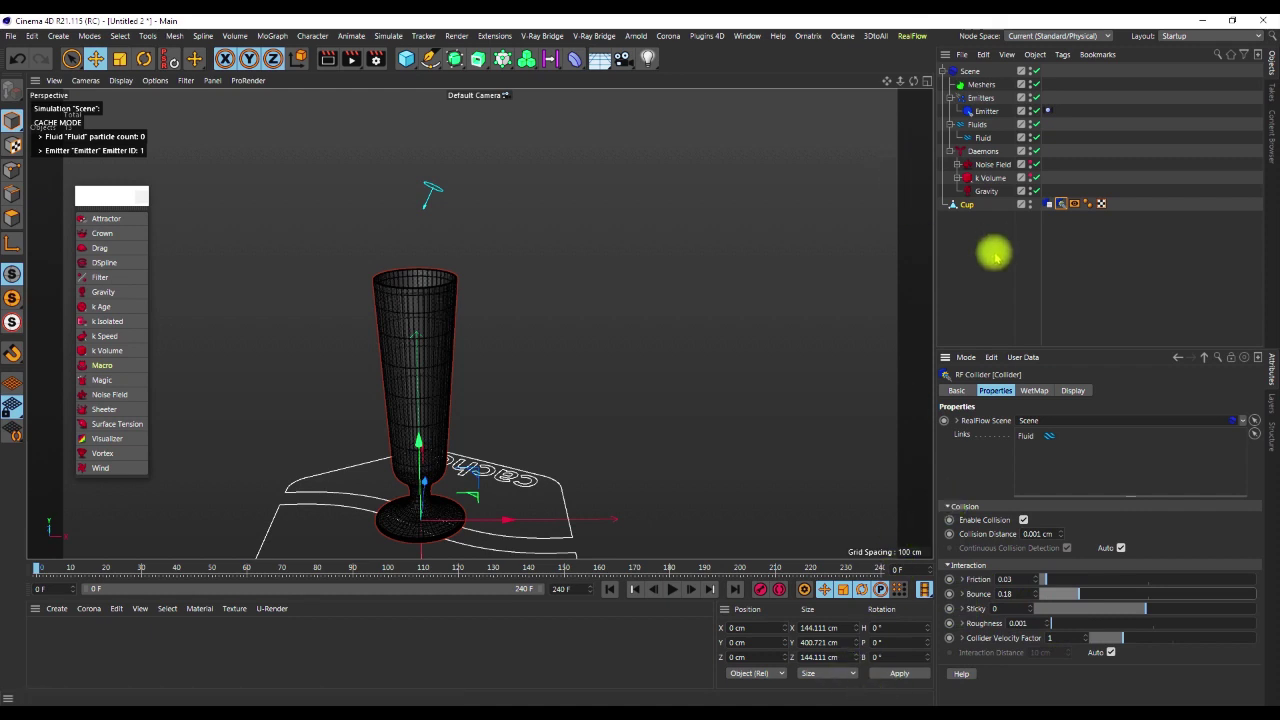
Set the Cup's RealFlow Volume tag to Shell volume mode and give it a manual cell size
click(1048, 203)
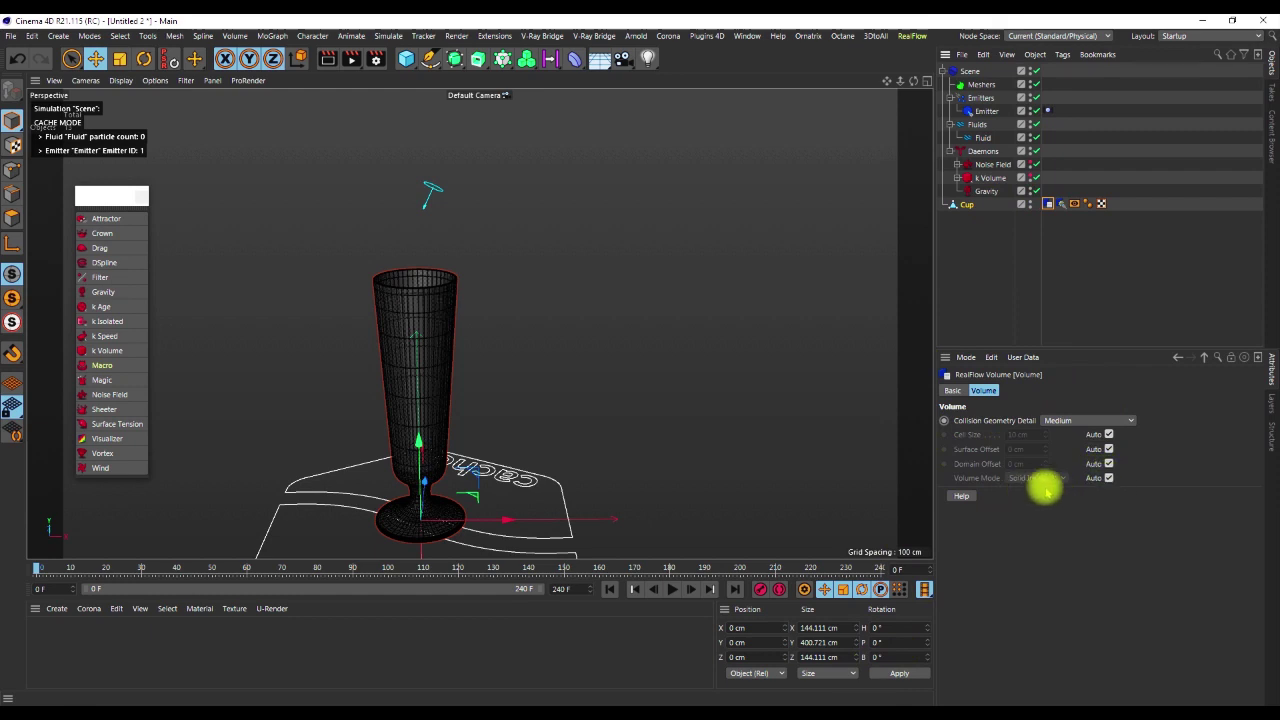
click(1108, 478)
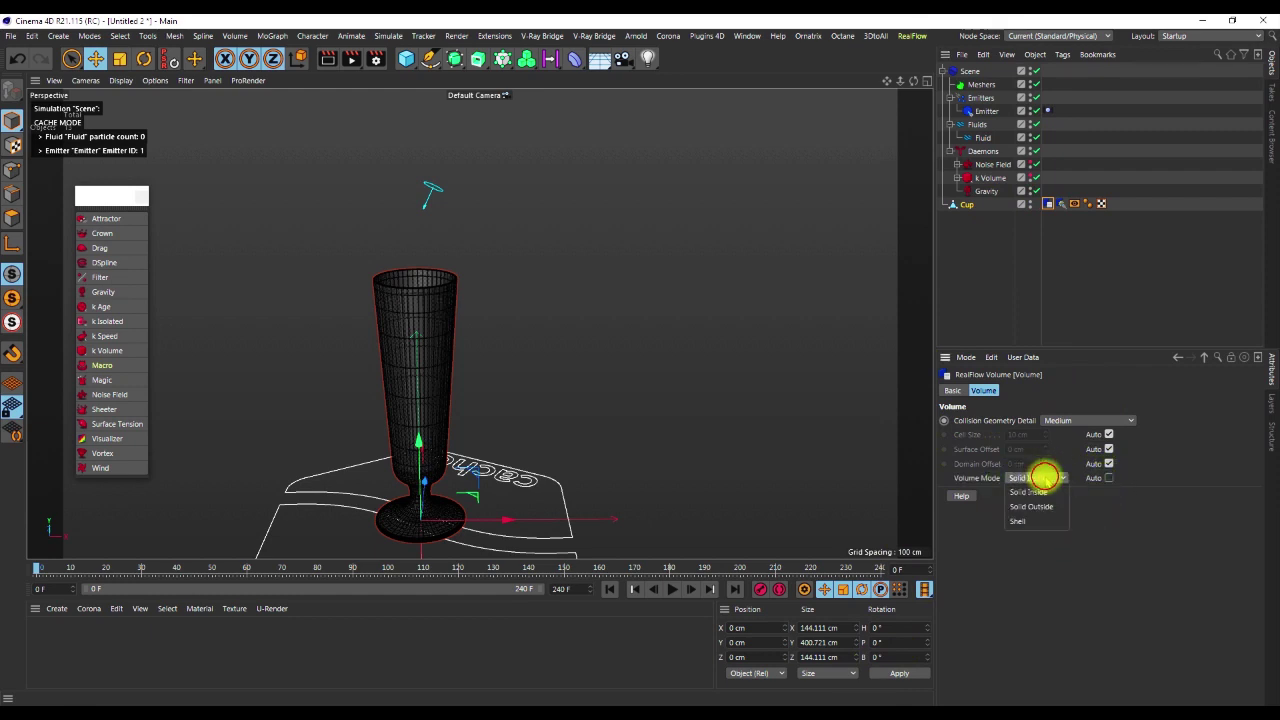
click(1020, 520)
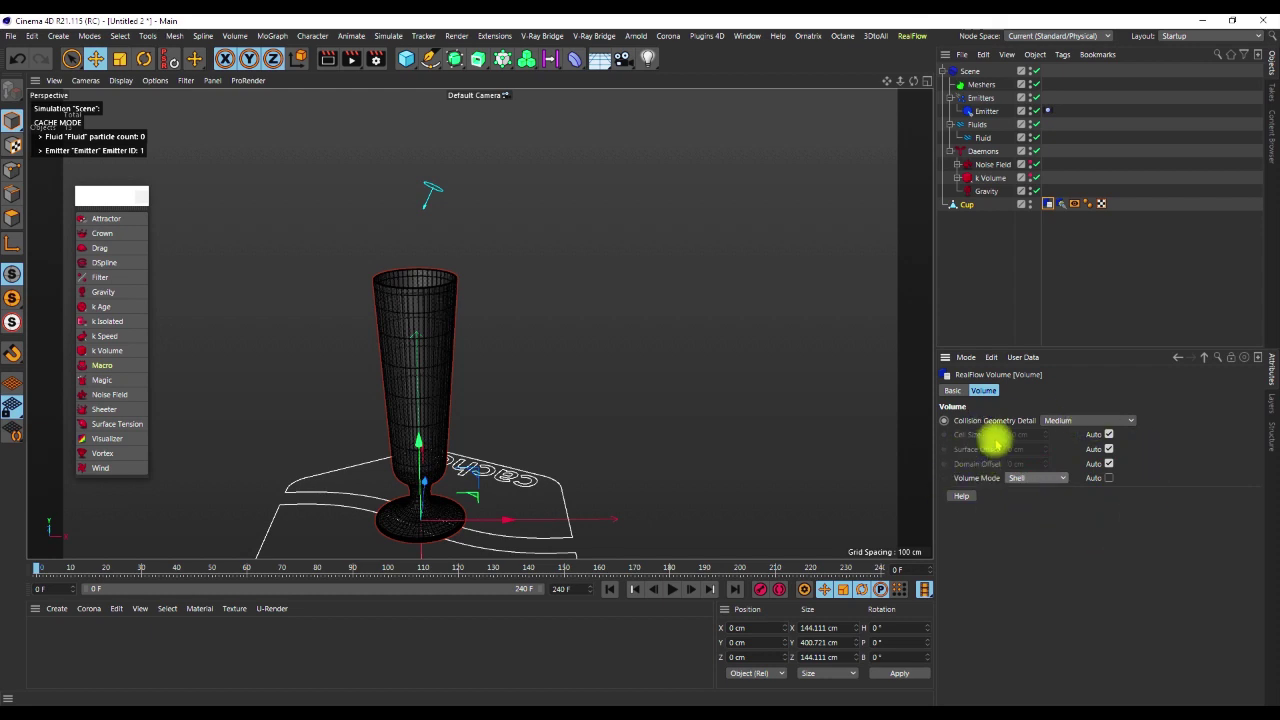
click(1108, 434)
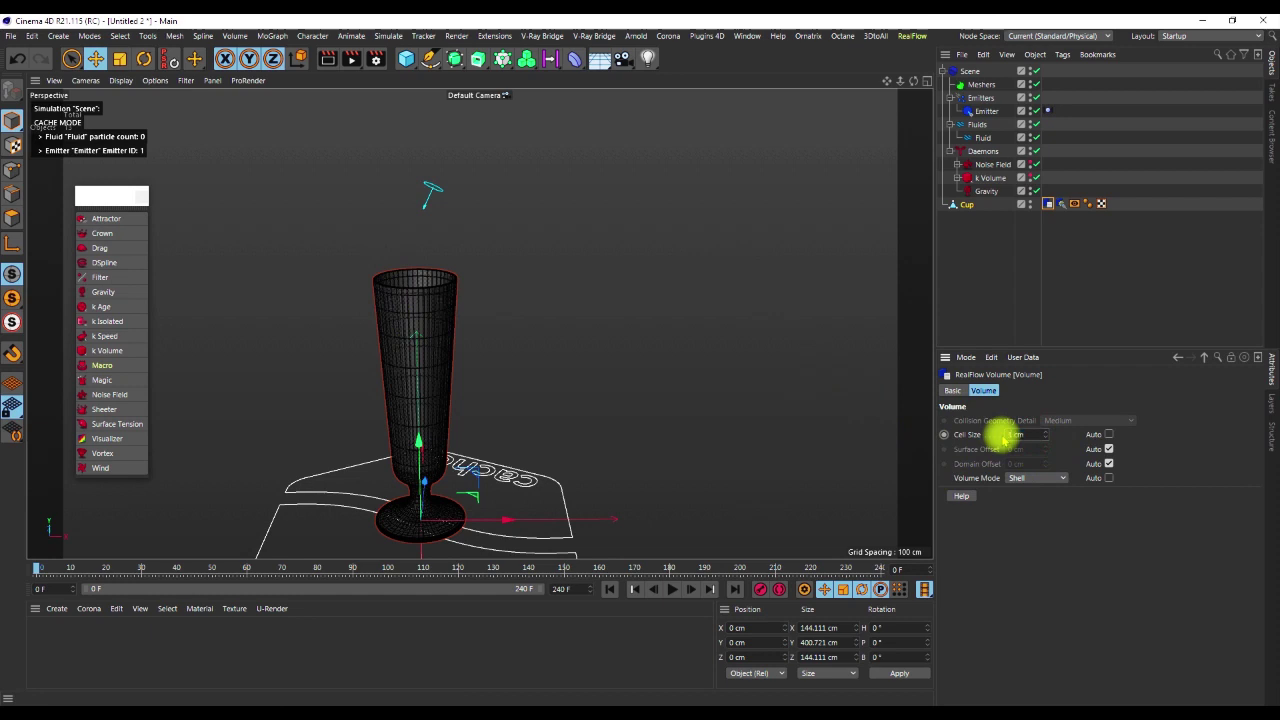
Remove the scene's existing cache files and cache the fluid simulation again with the Cup as collider
alt+drag(417, 354, 394, 323)
alt+drag(410, 272, 526, 280)
click(969, 69)
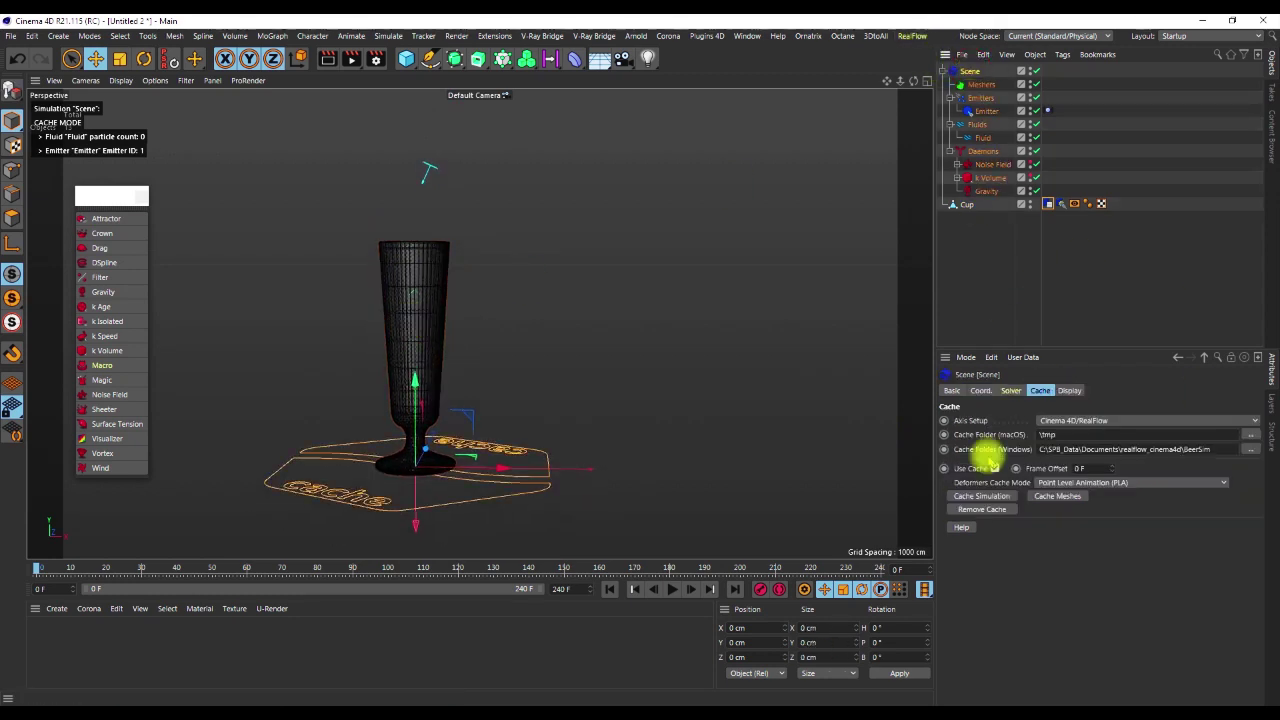
click(982, 510)
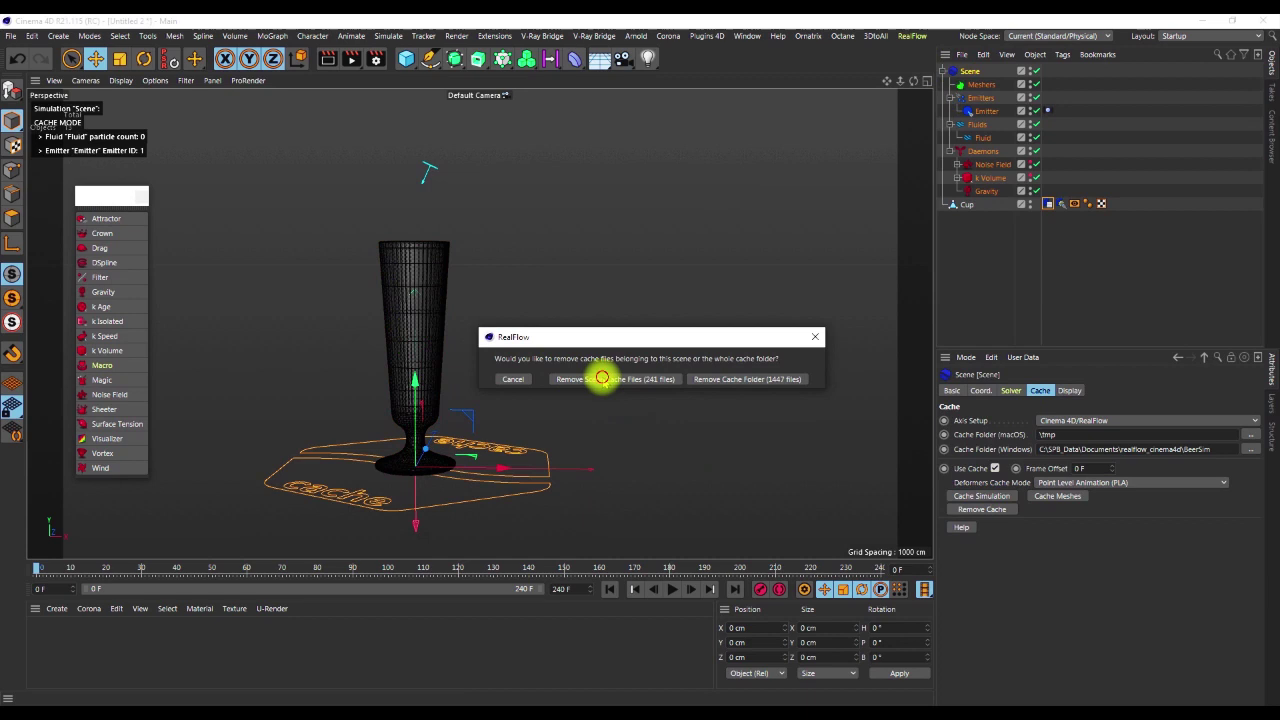
click(603, 379)
click(978, 495)
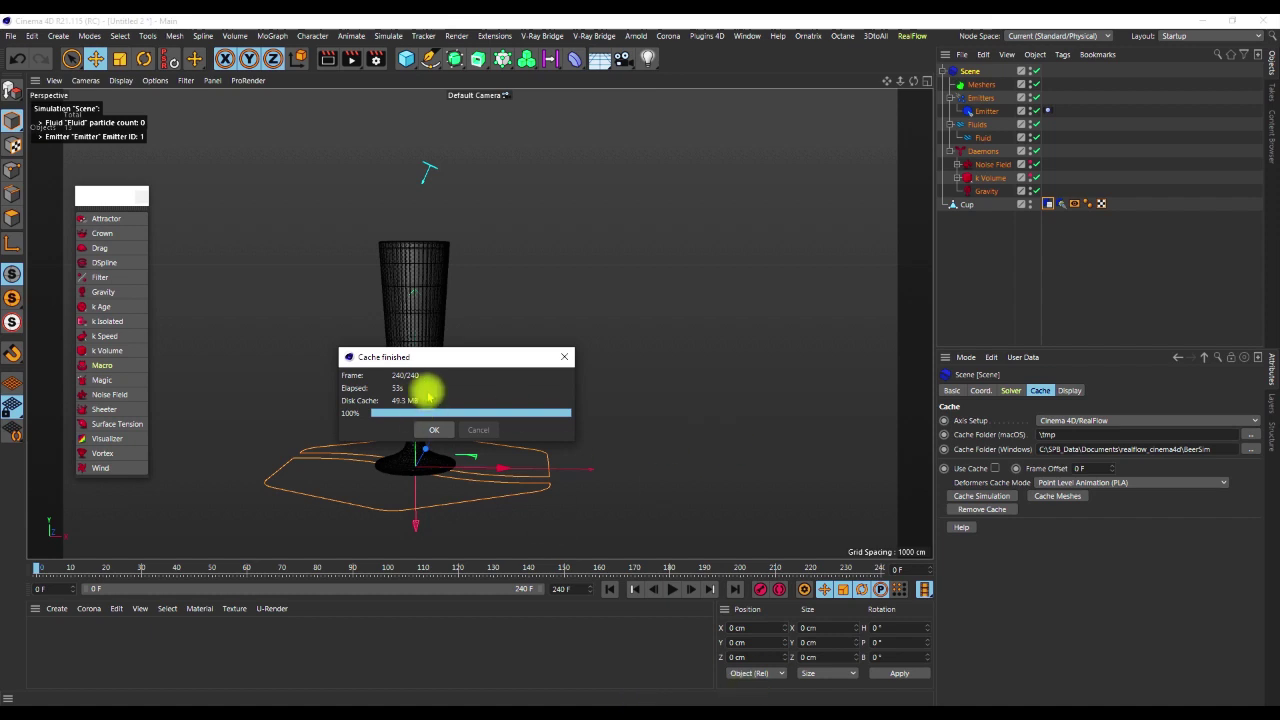
click(436, 432)
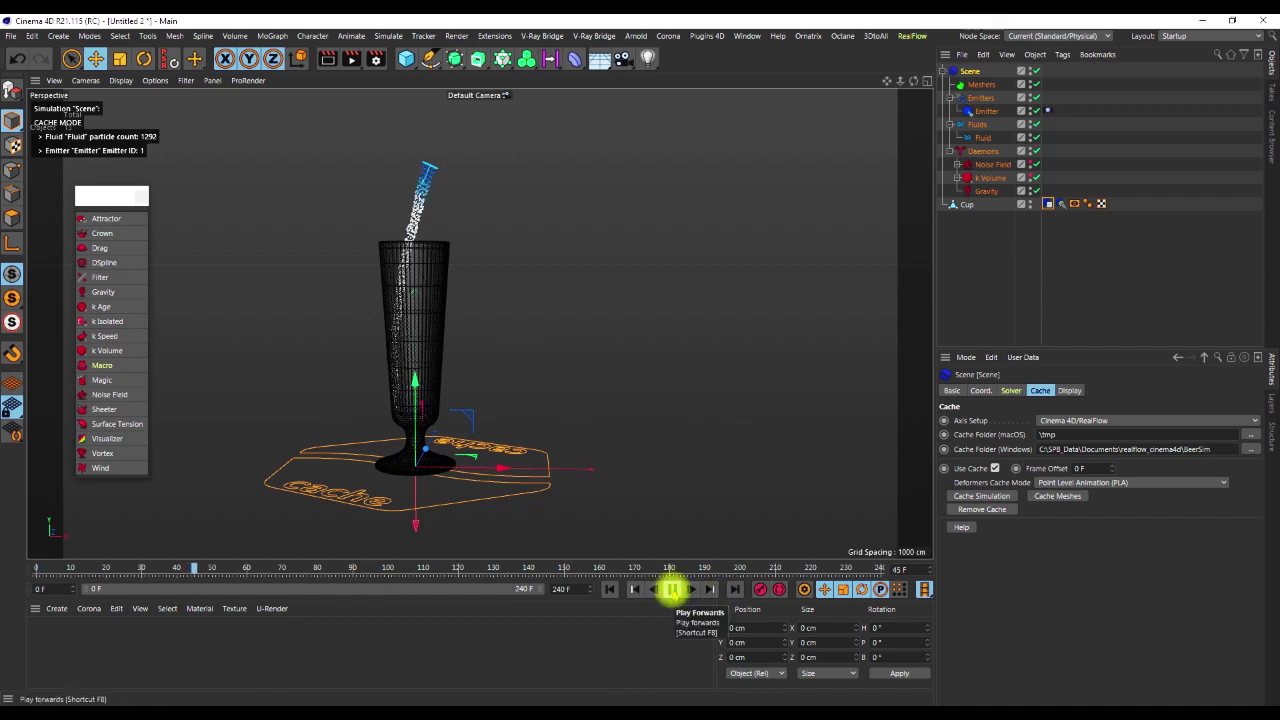
Stop the cached playback and hide the Cup to expose the fluid particles inside it
scroll(428, 424, up, 4)
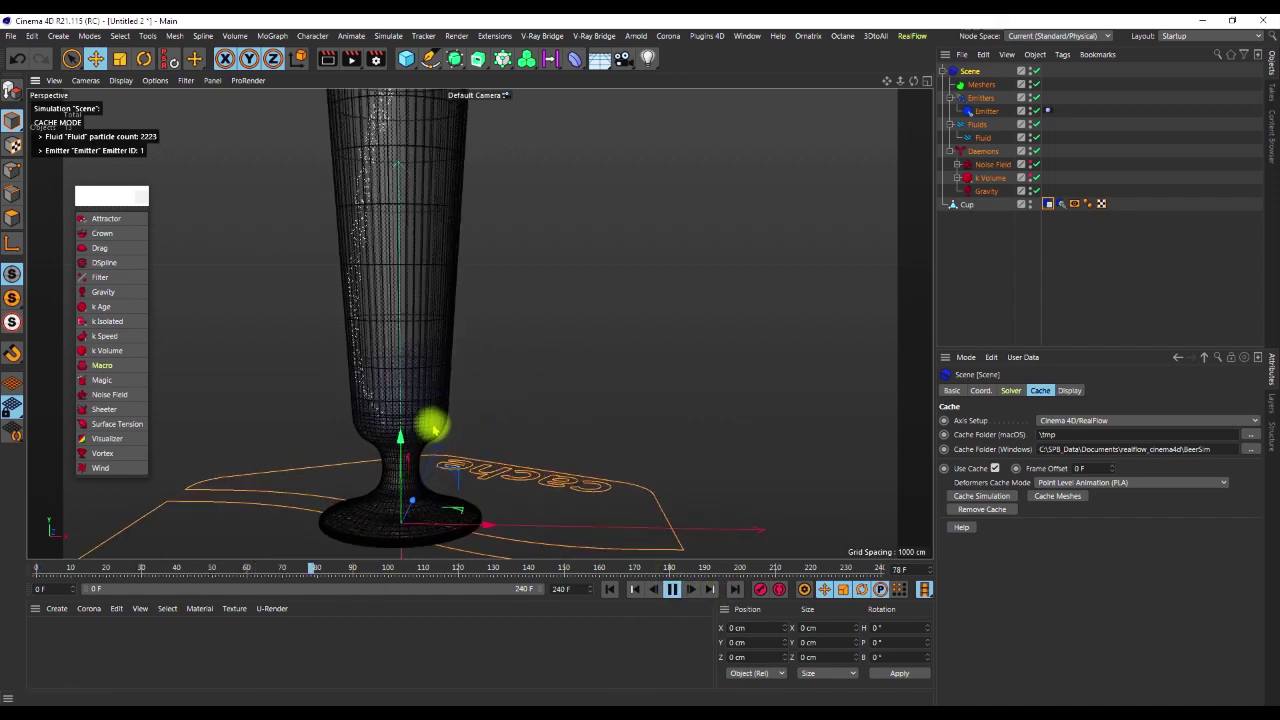
click(673, 589)
alt+click(1030, 202)
scroll(425, 374, down, 2)
Play the cached simulation from the start and examine how the stream fills the hidden glass
click(610, 589)
click(672, 589)
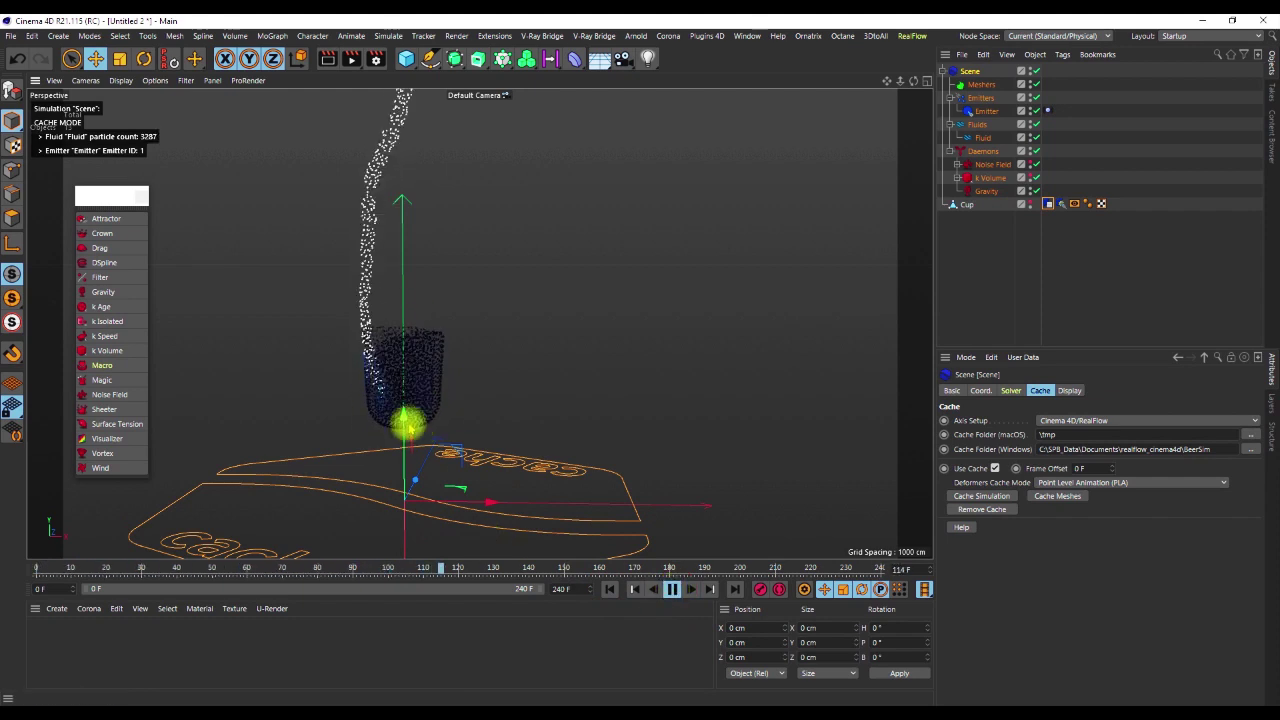
scroll(414, 388, down, 2)
scroll(414, 388, down, 2)
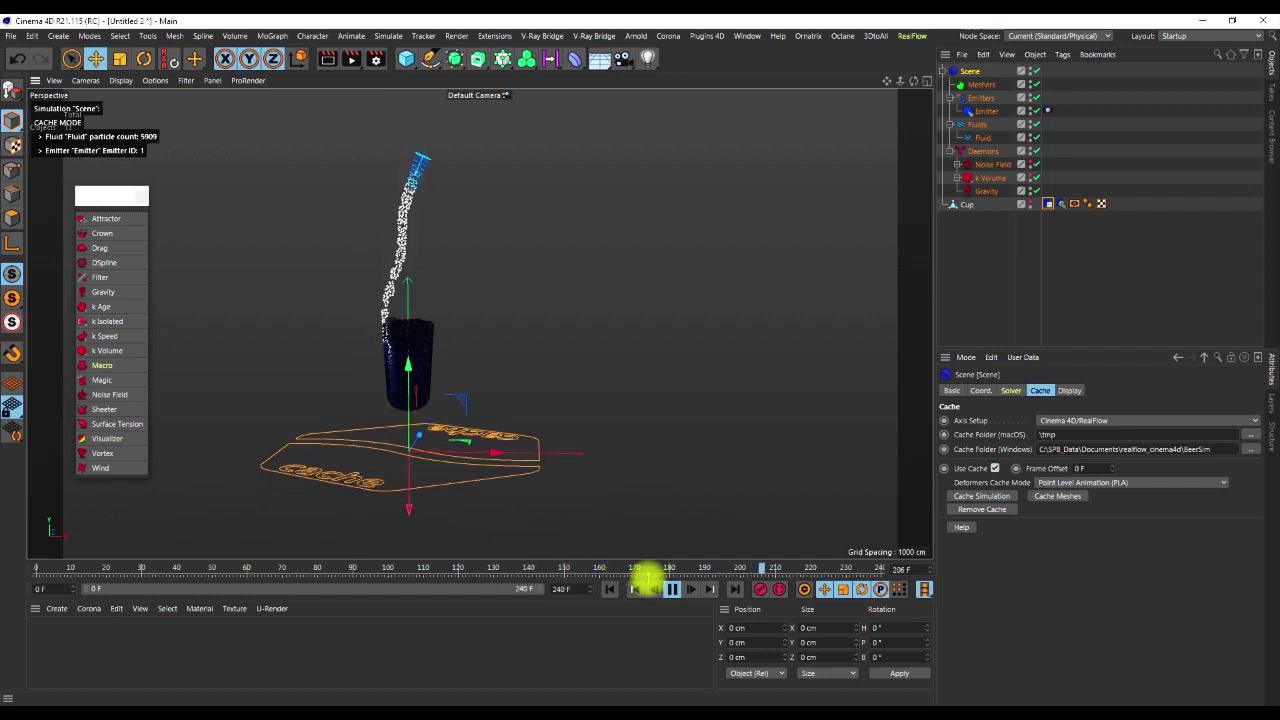
click(672, 589)
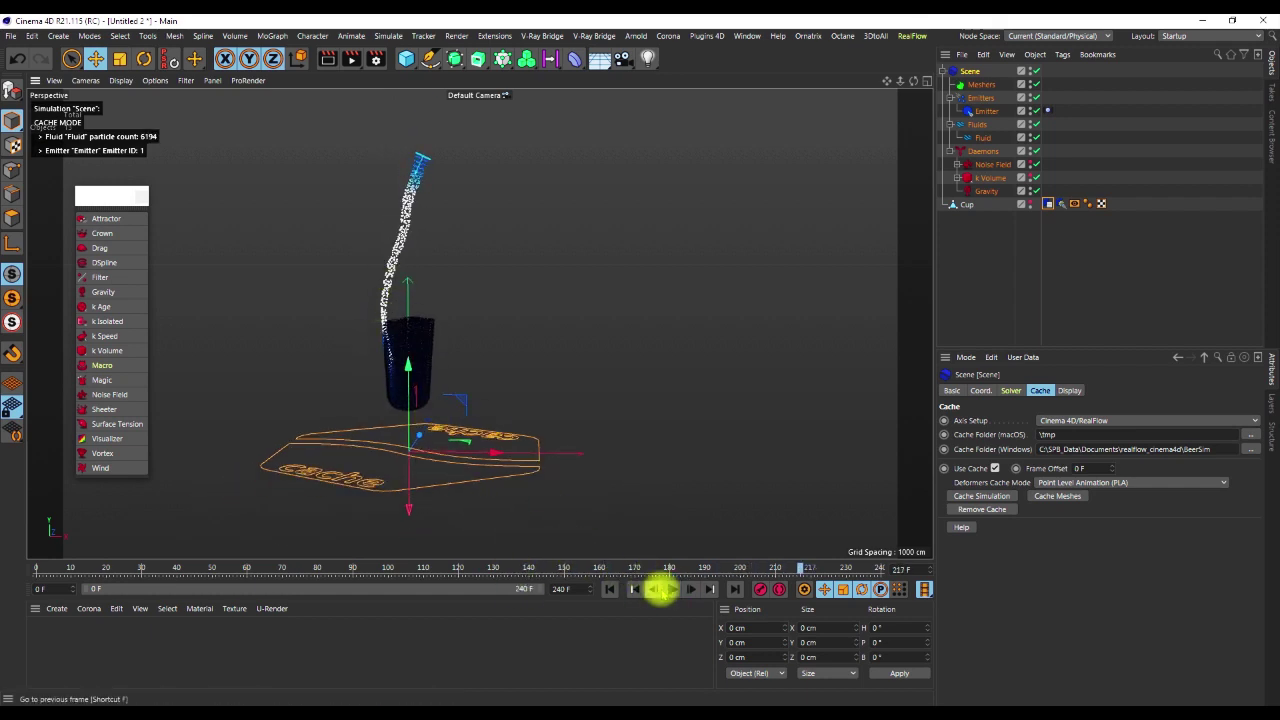
click(671, 589)
click(405, 260)
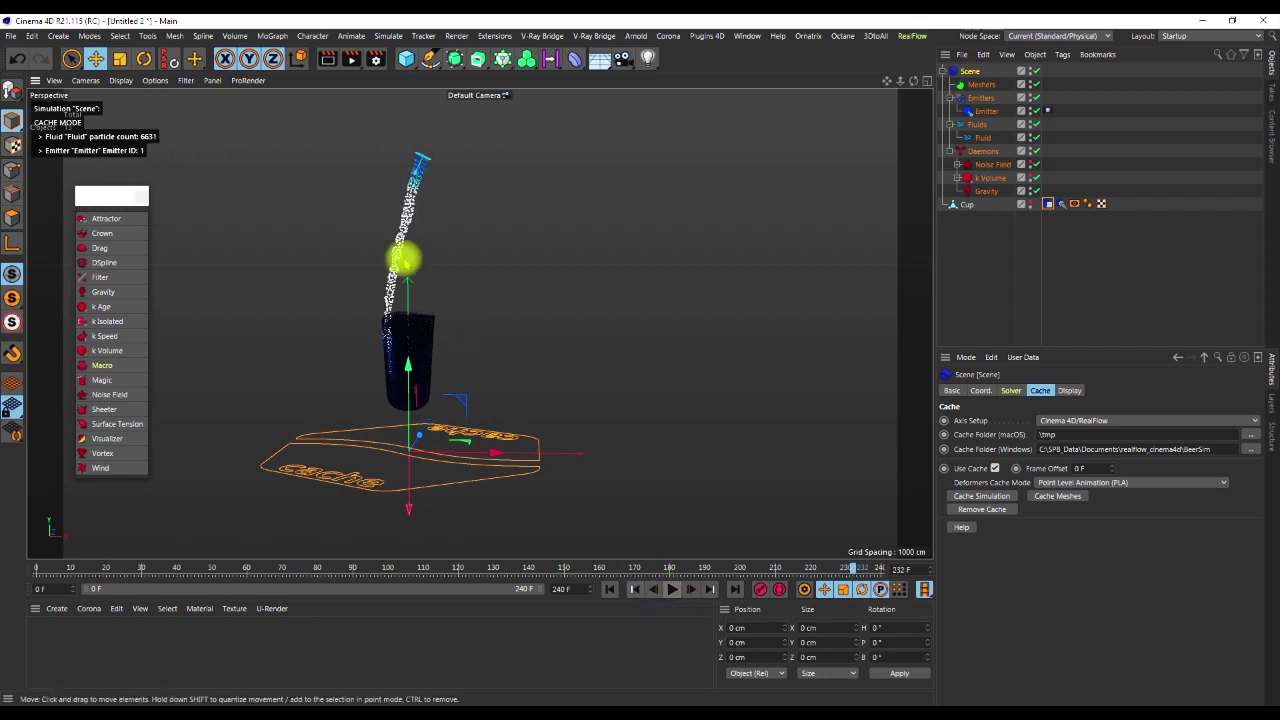
Compare the fluid level with the Cup shown and hidden, and scrub the cached simulation back to frame 42
click(1031, 203)
scroll(415, 308, up, 4)
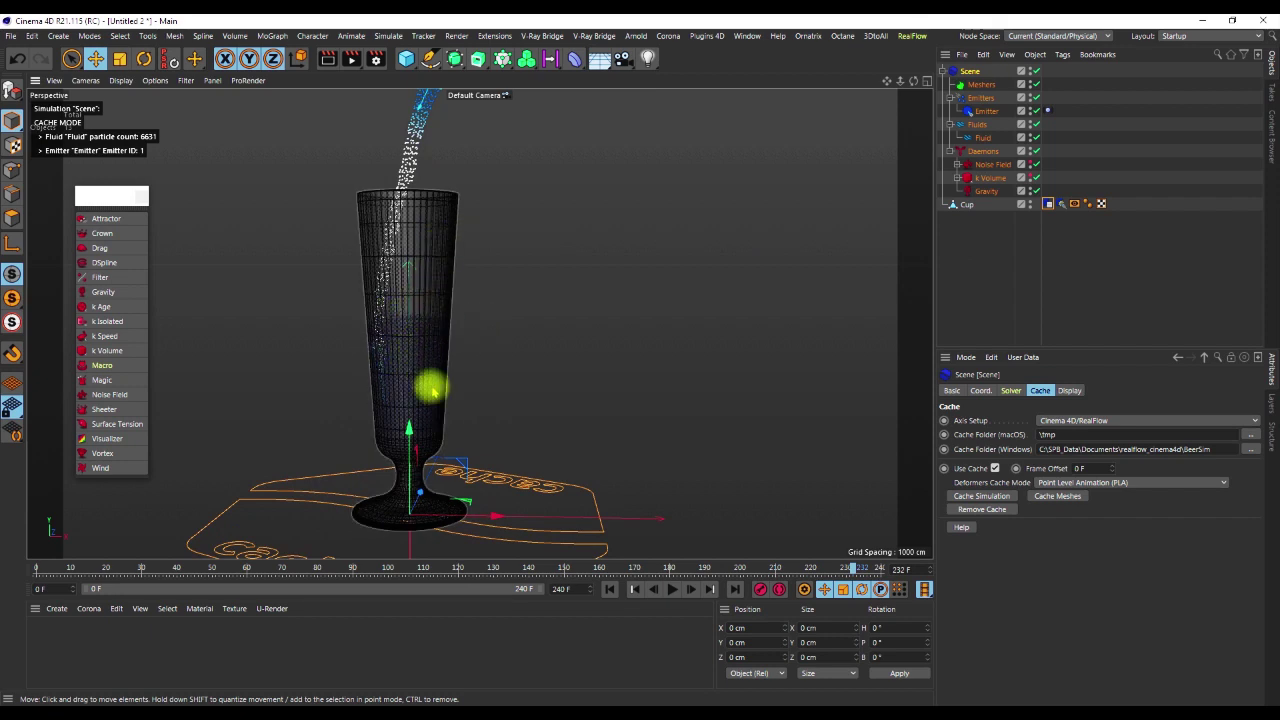
scroll(443, 451, down, 4)
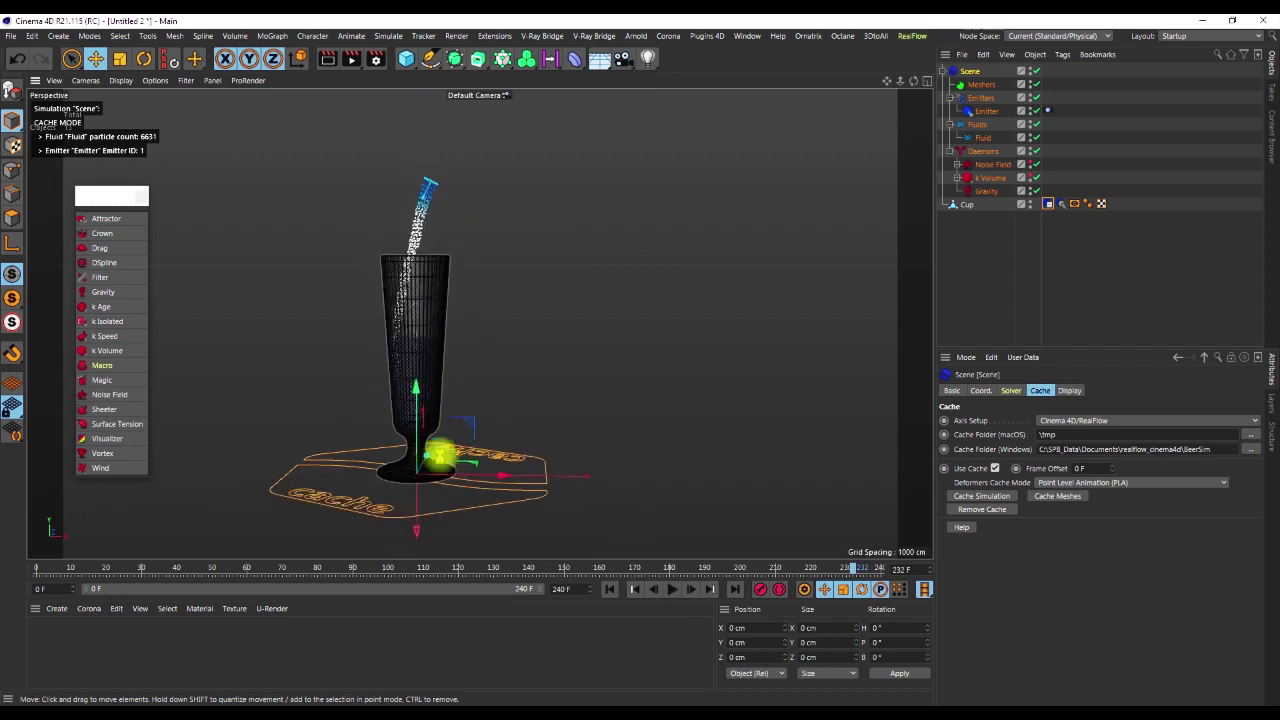
click(1030, 203)
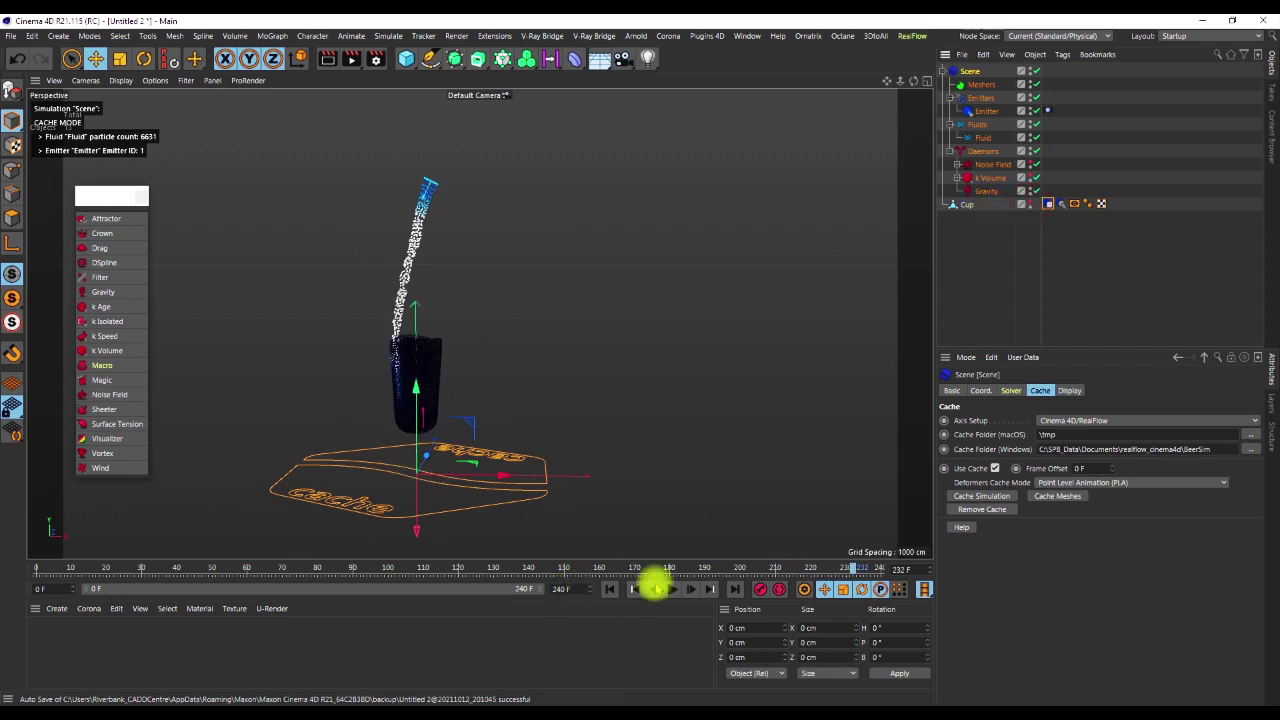
drag(852, 567, 185, 580)
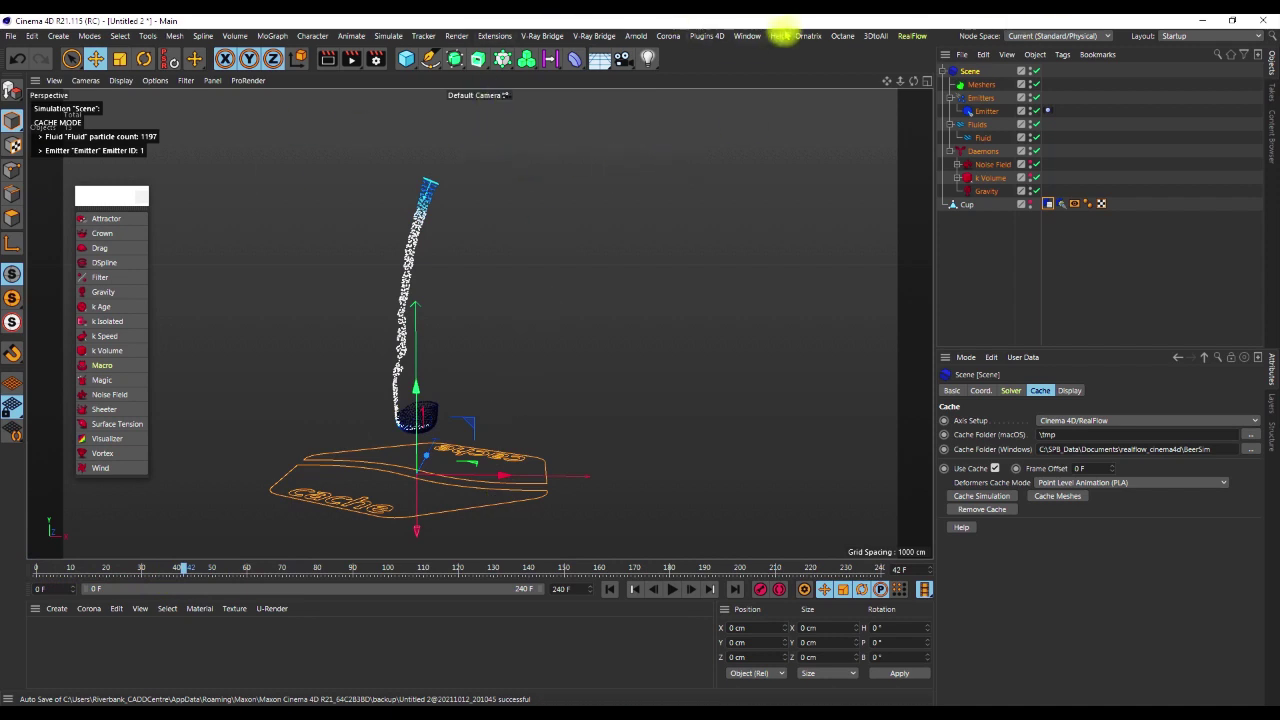
Add a second RealFlow circle emitter to the scene and set its width and depth to 30 cm
click(909, 36)
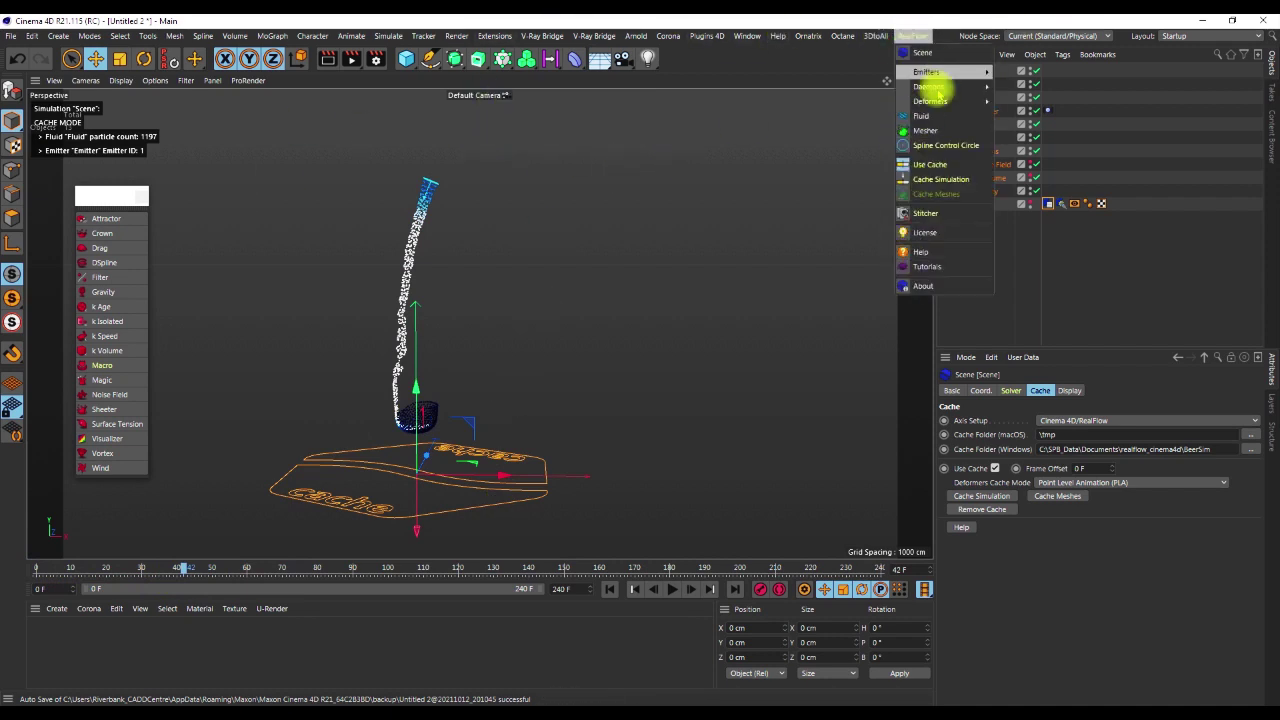
mouse_move(945, 72)
click(1022, 76)
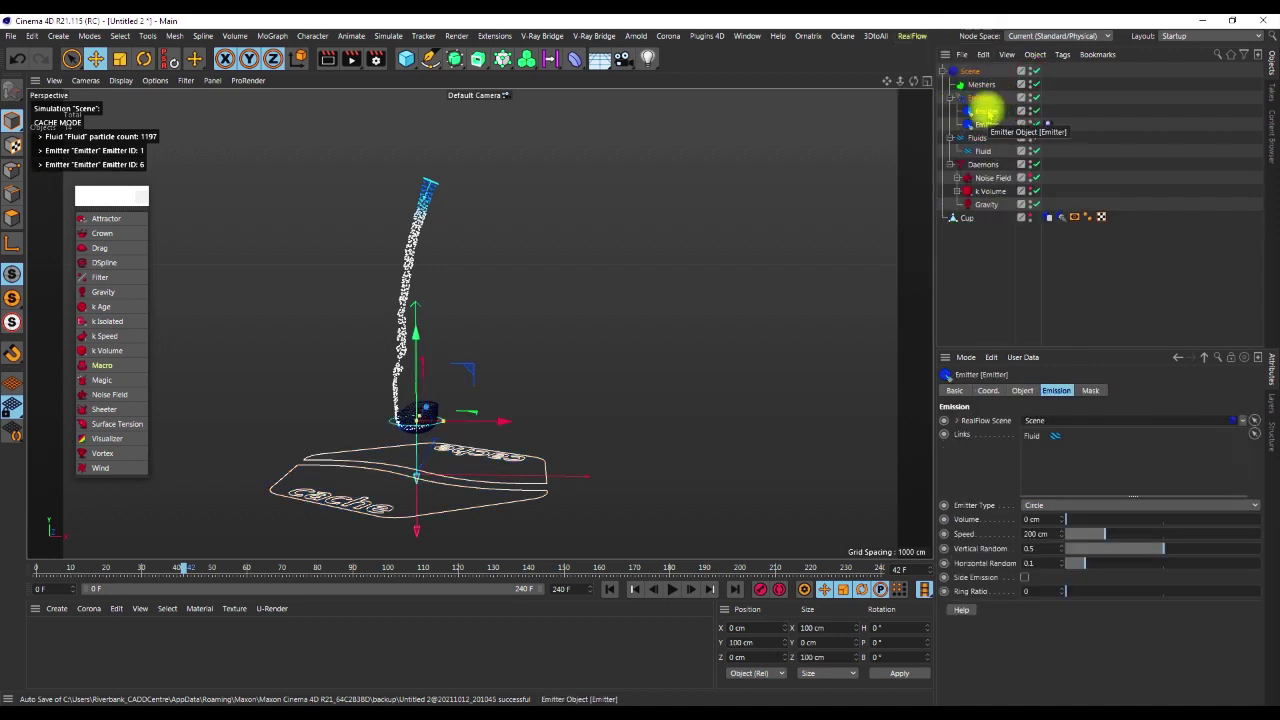
click(1024, 391)
click(1004, 420)
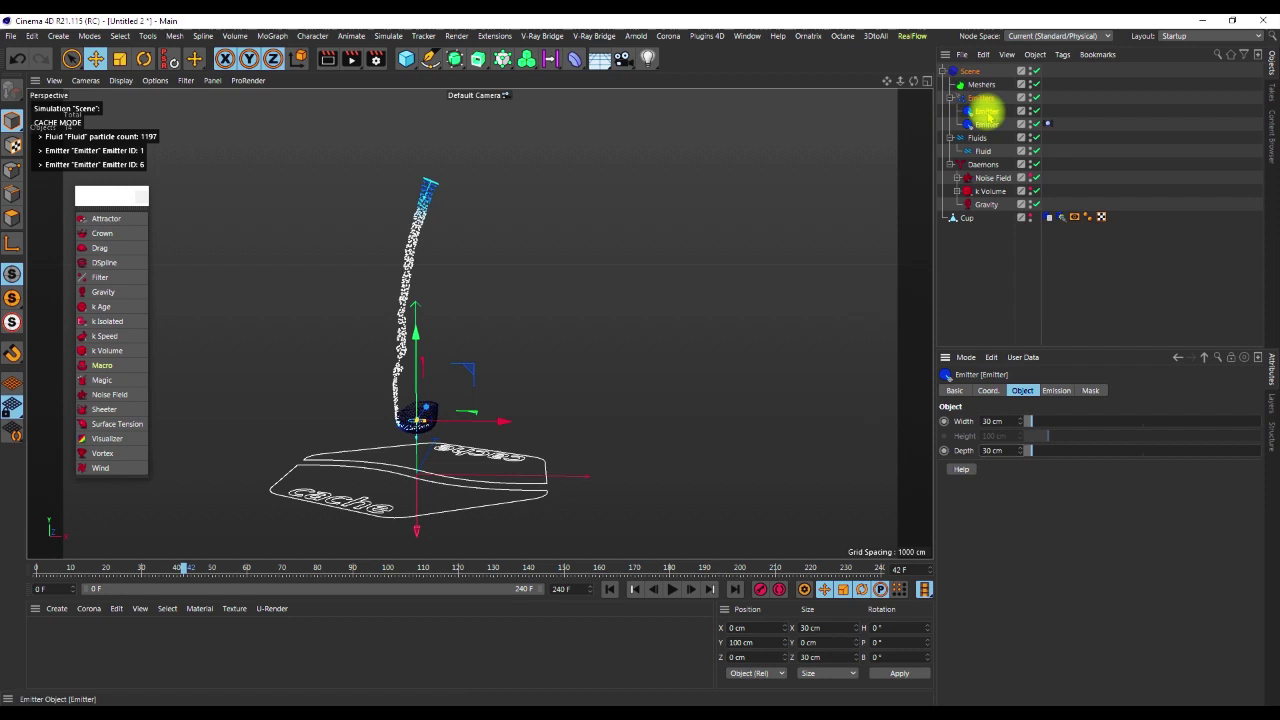
Raise the new emitter inside the fluid to a Y position of about 108.5 cm and bank it to about -35.8°
scroll(425, 420, up, 5)
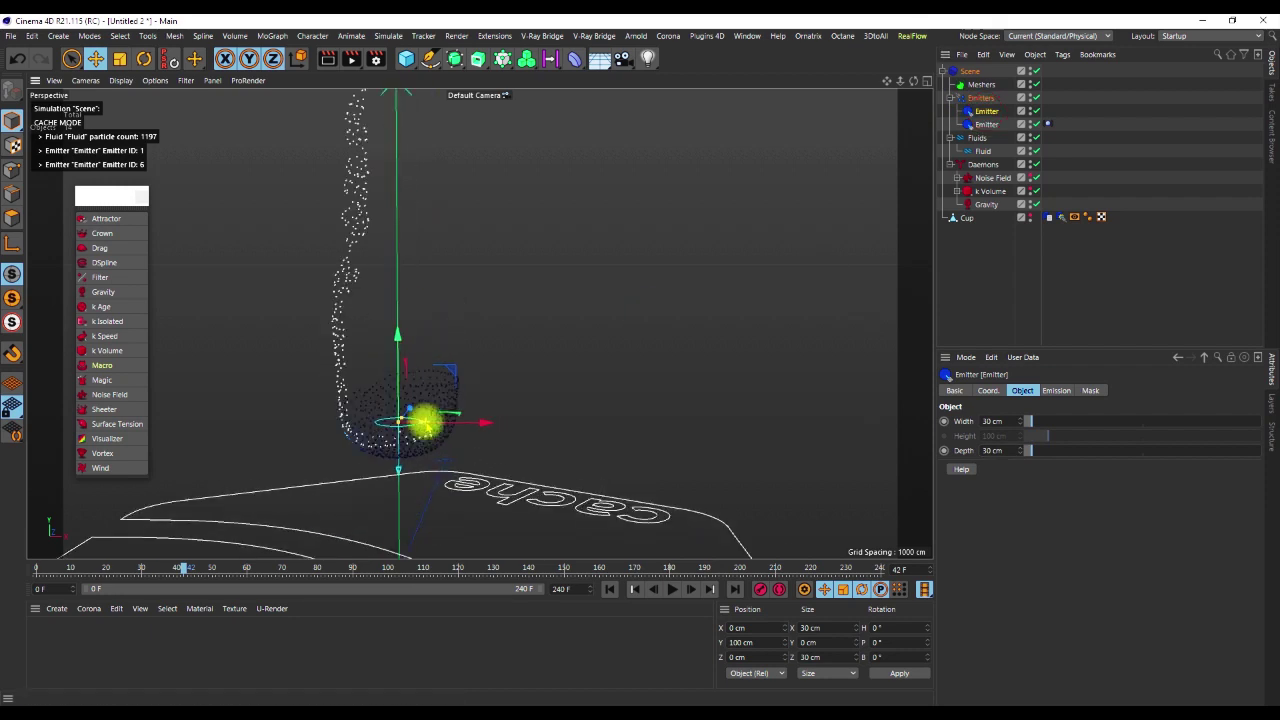
scroll(425, 420, up, 1)
drag(389, 337, 389, 320)
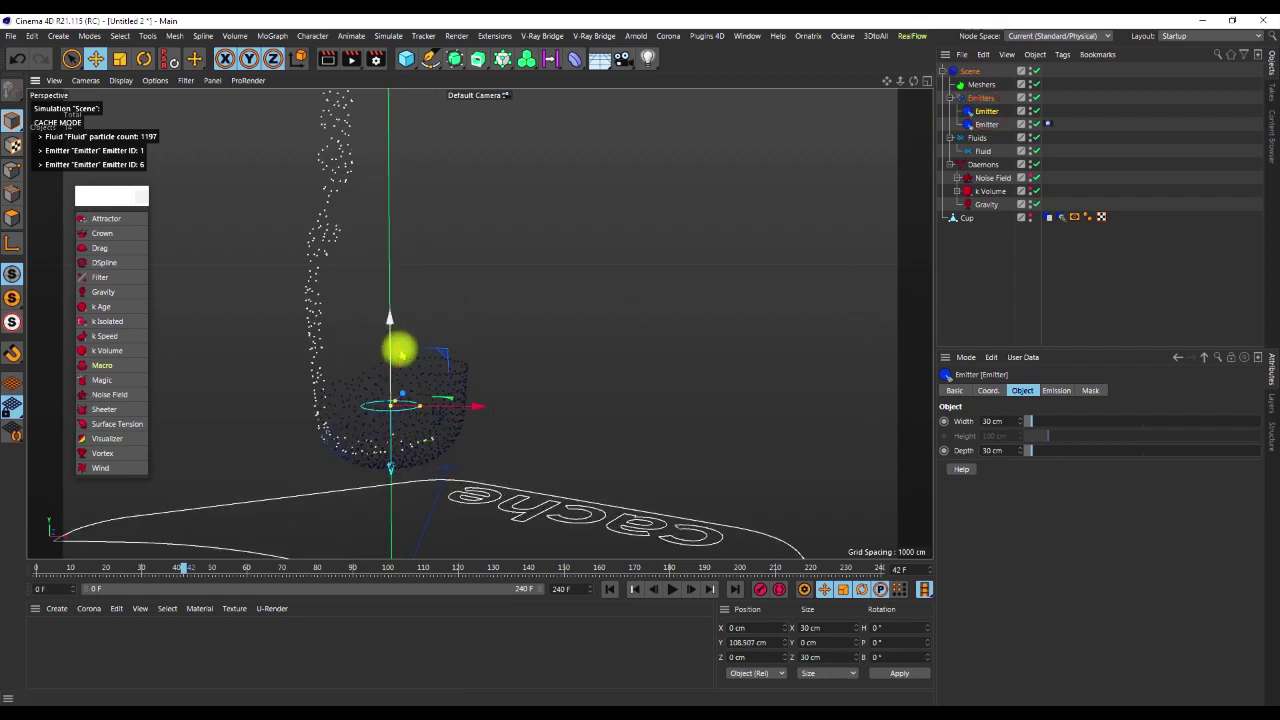
key(r)
drag(437, 374, 415, 345)
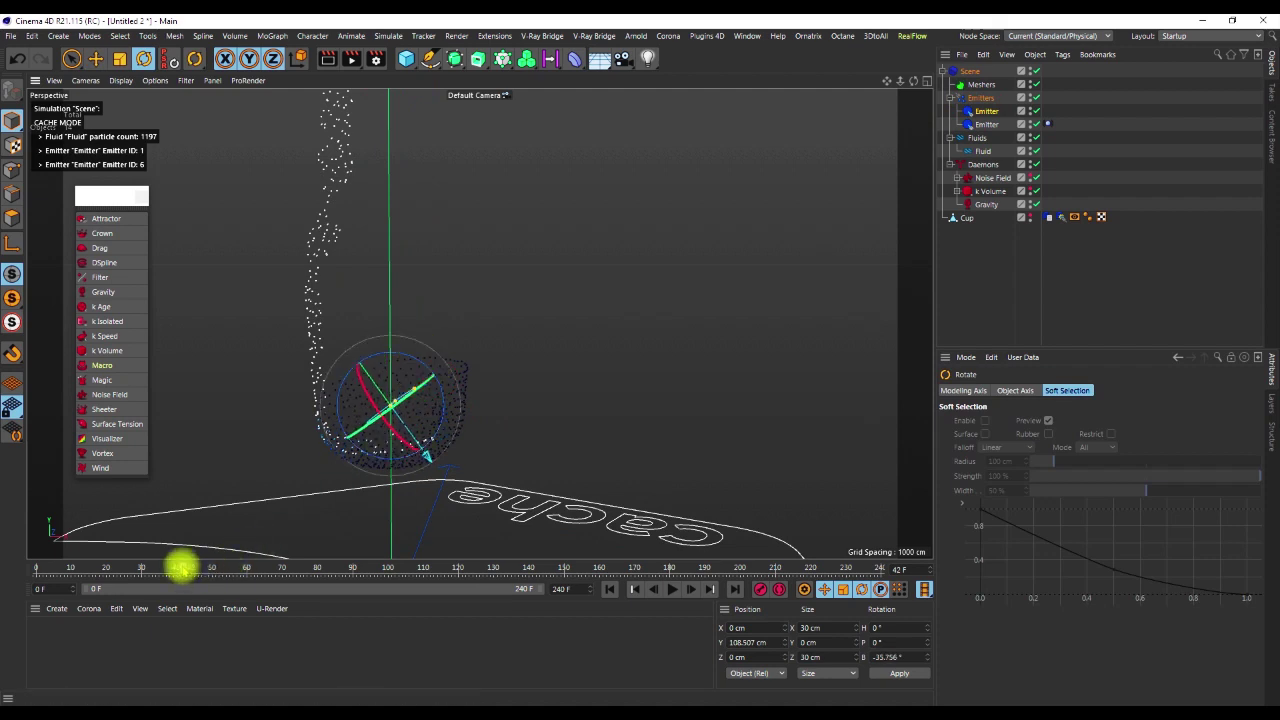
Keyframe the new emitter's Speed at 0 cm on frame 40 and at 300 cm on frame 44
mouse_move(184, 567)
mouse_down()
mouse_move(109, 563)
mouse_move(177, 569)
mouse_up()
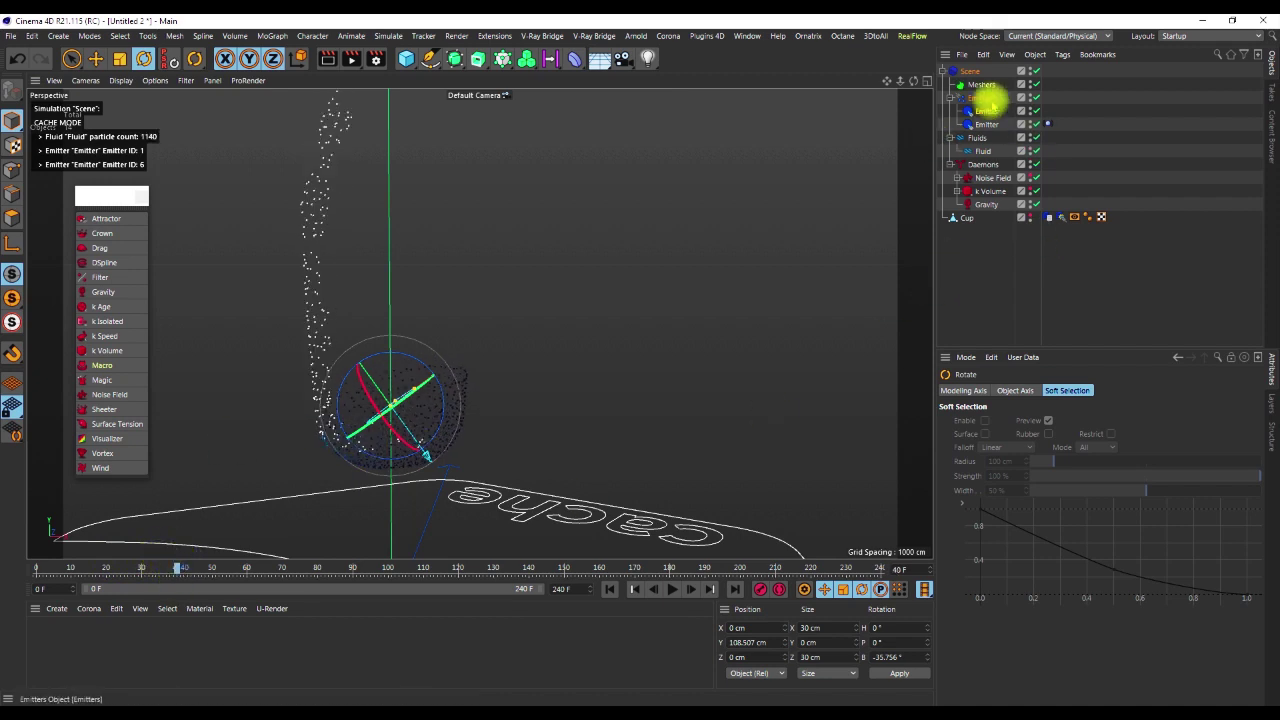
click(985, 109)
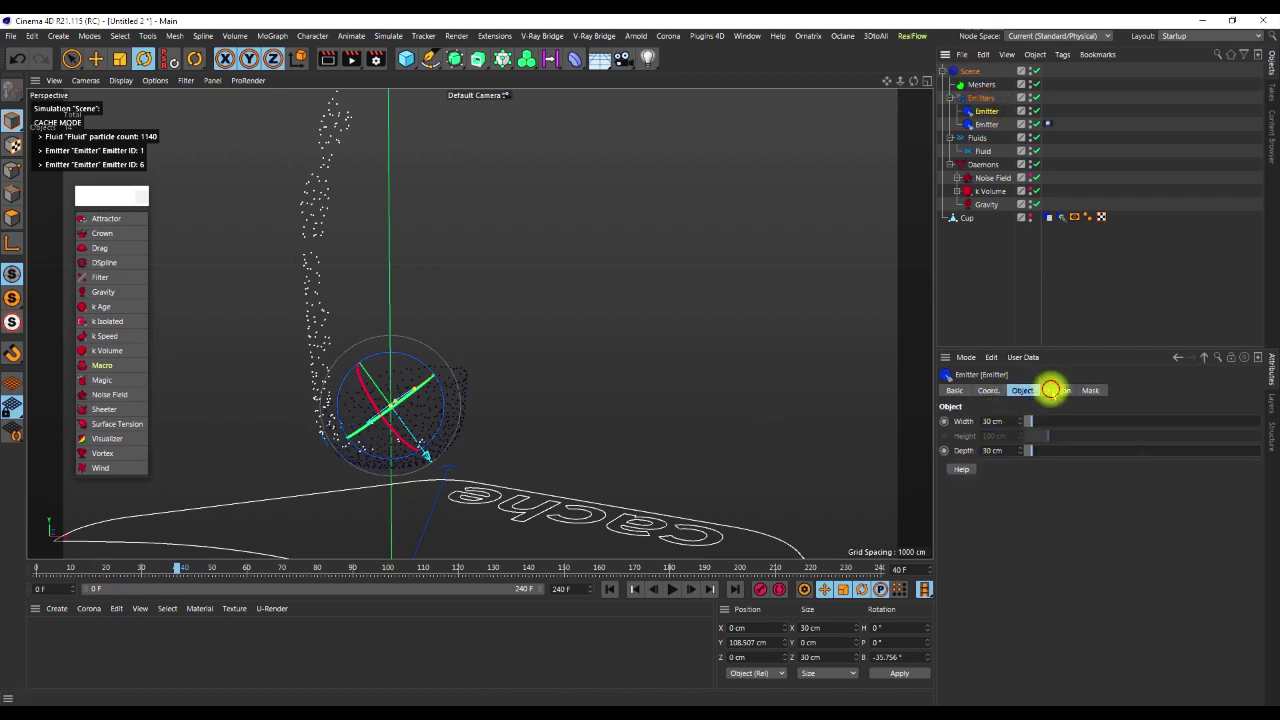
click(1051, 390)
click(1042, 534)
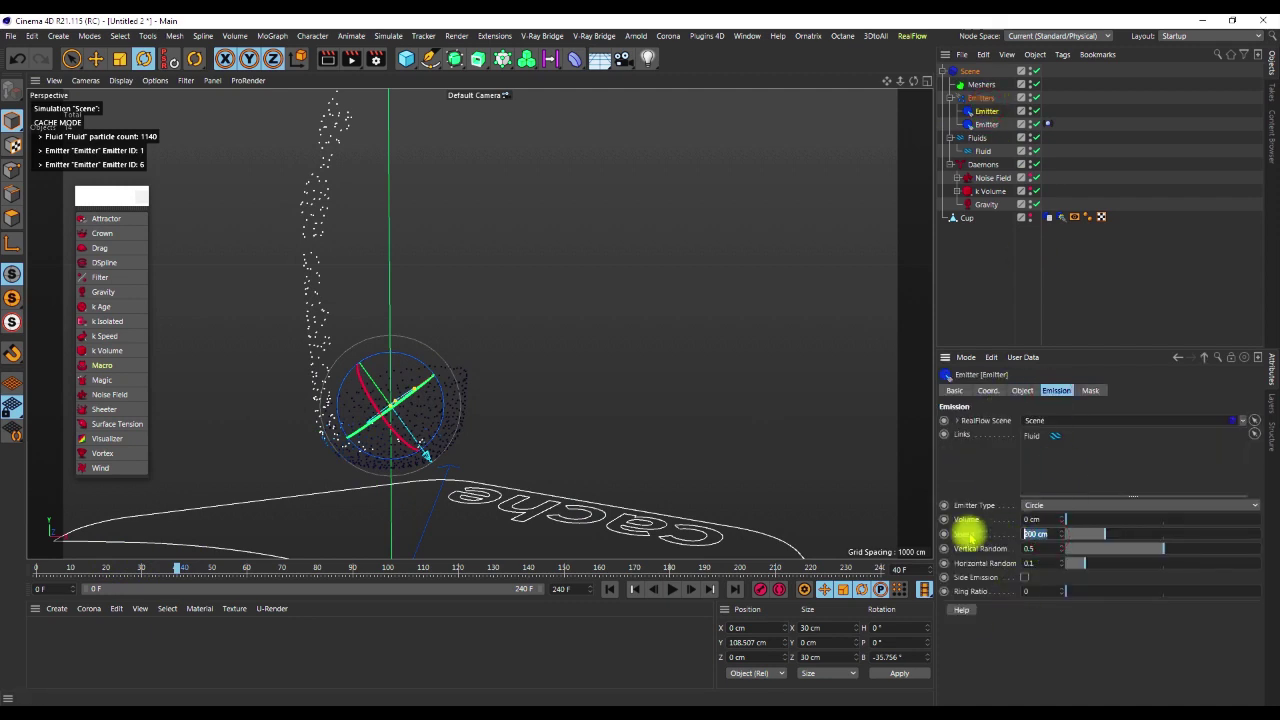
click(944, 534)
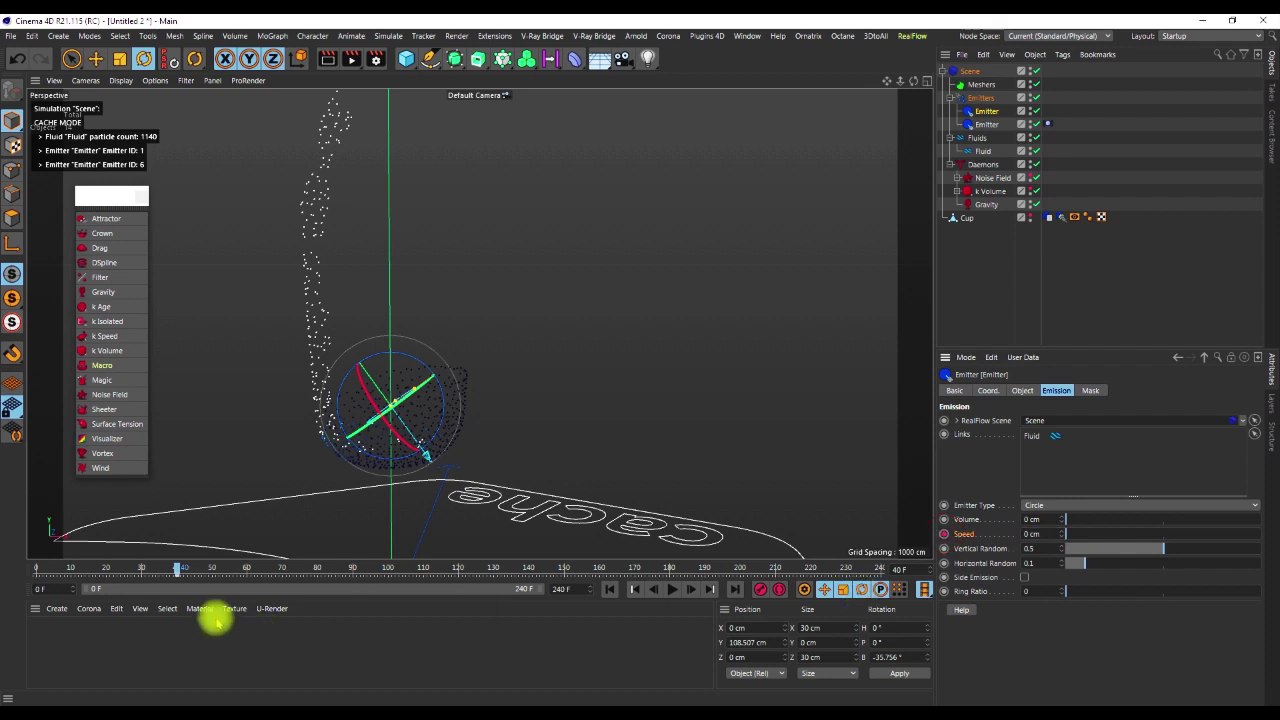
drag(176, 566, 192, 567)
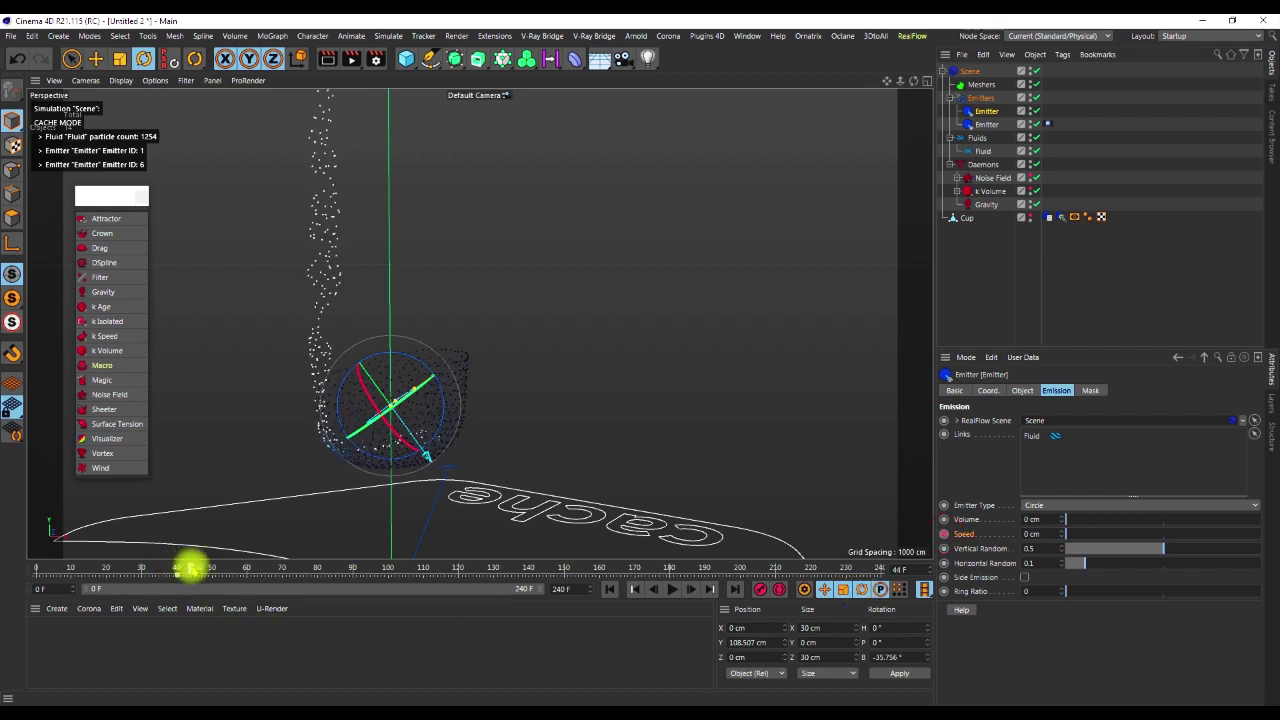
click(1047, 536)
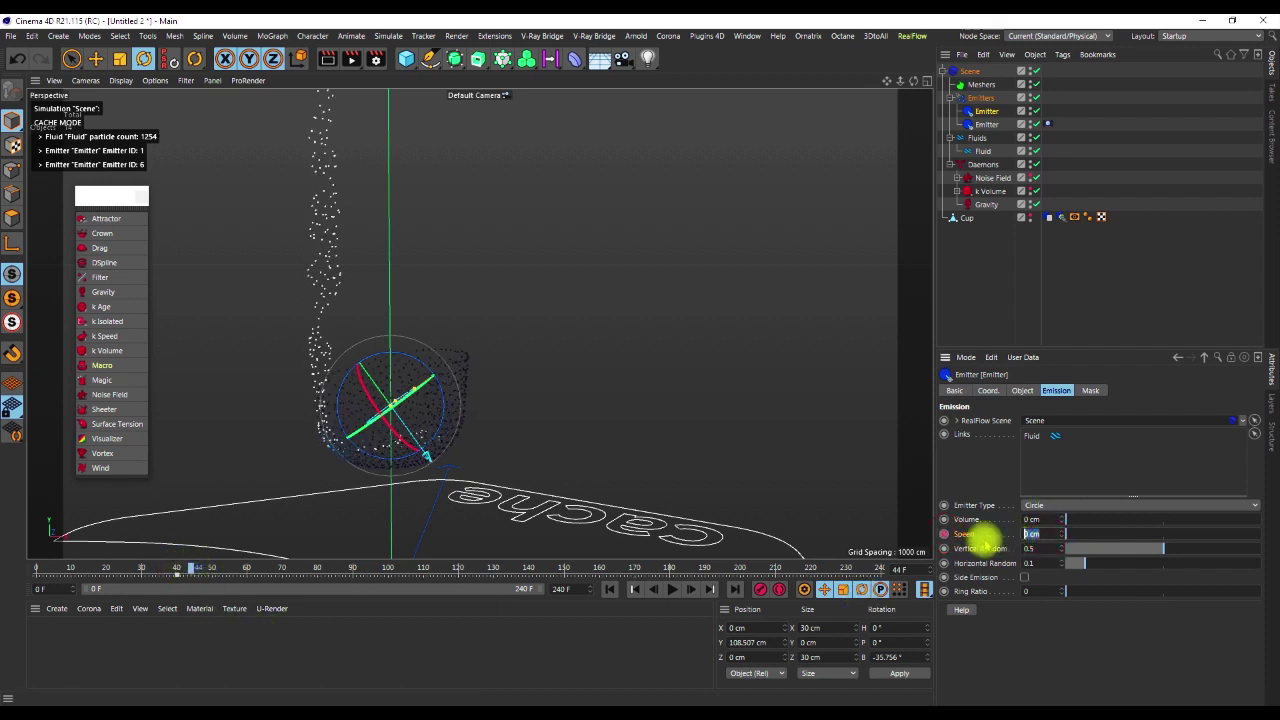
click(942, 533)
Keyframe the new emitter's Speed at 300 cm on frame 100 and at 0 cm on frame 105
drag(191, 567, 386, 571)
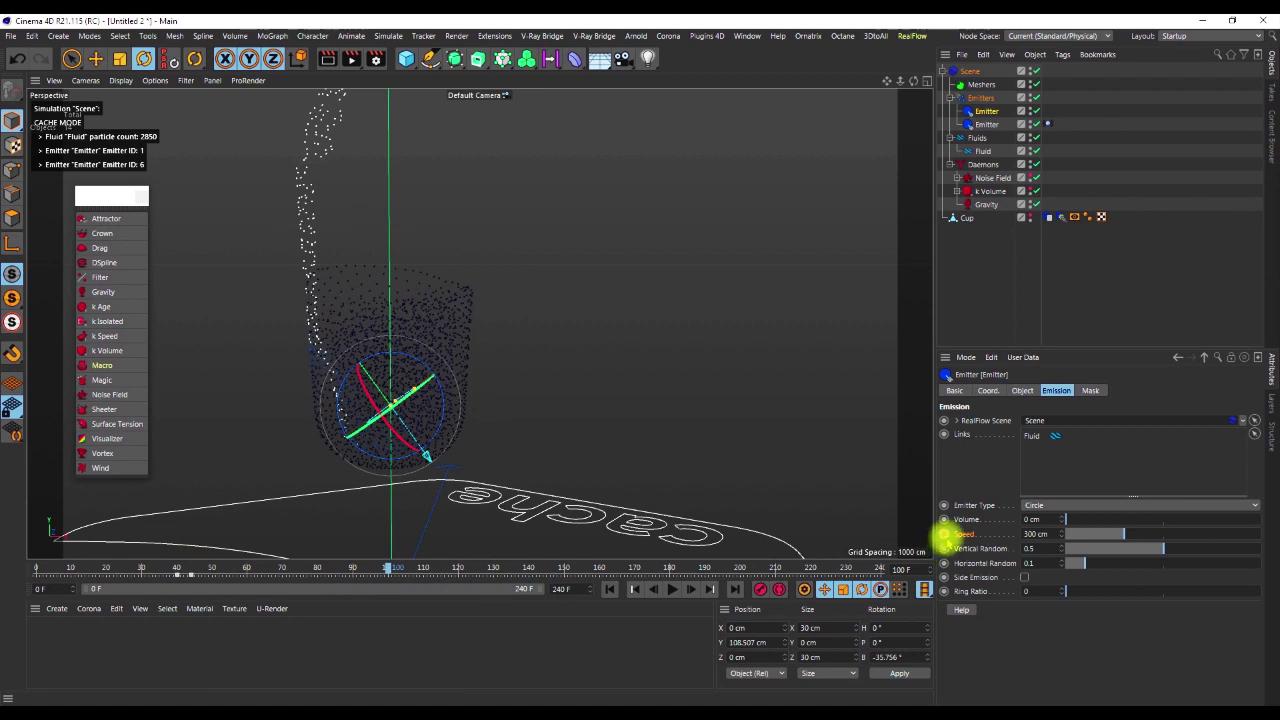
drag(391, 566, 408, 568)
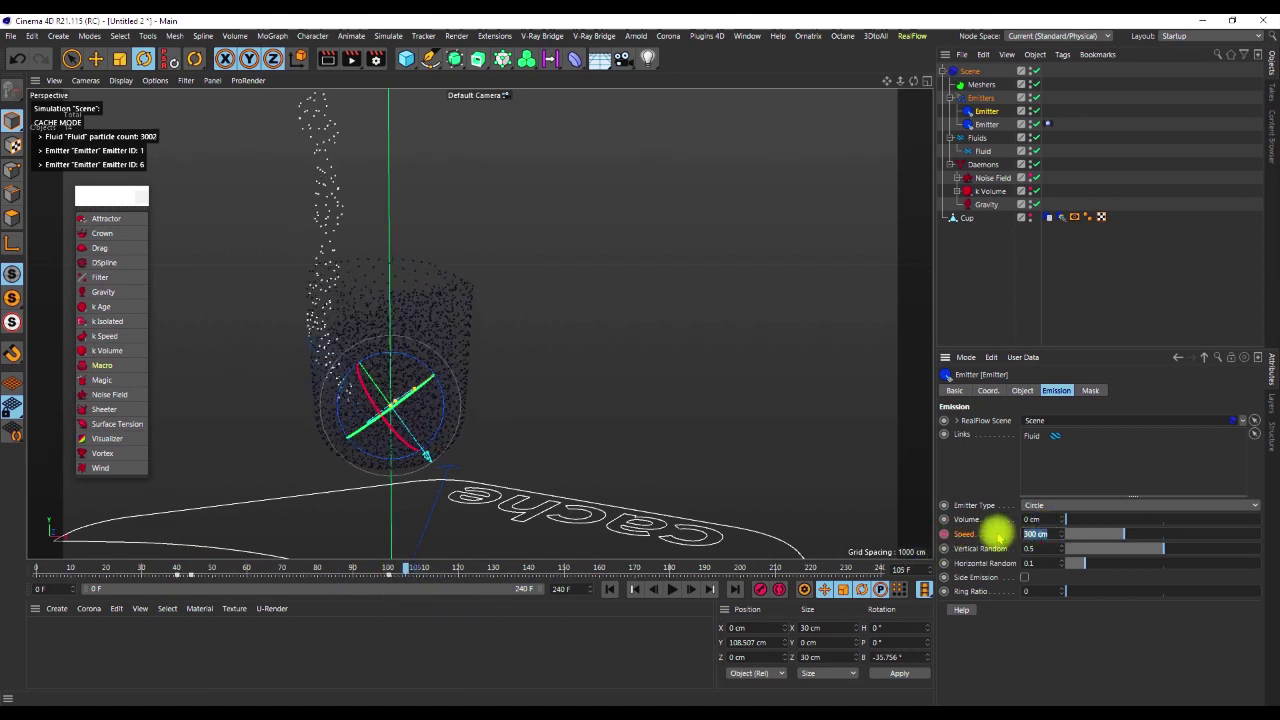
click(946, 533)
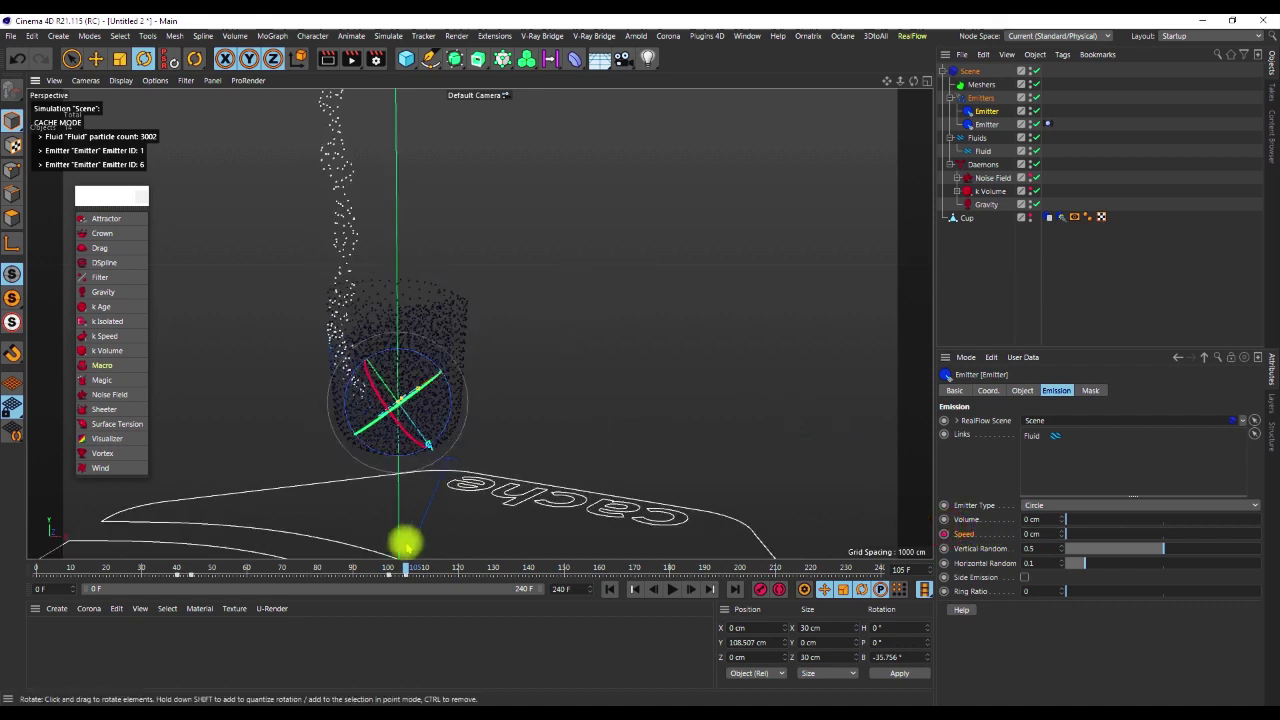
Rename the original emitter to Emitter 1 and the newly added one to Emitter 2
drag(403, 564, 827, 566)
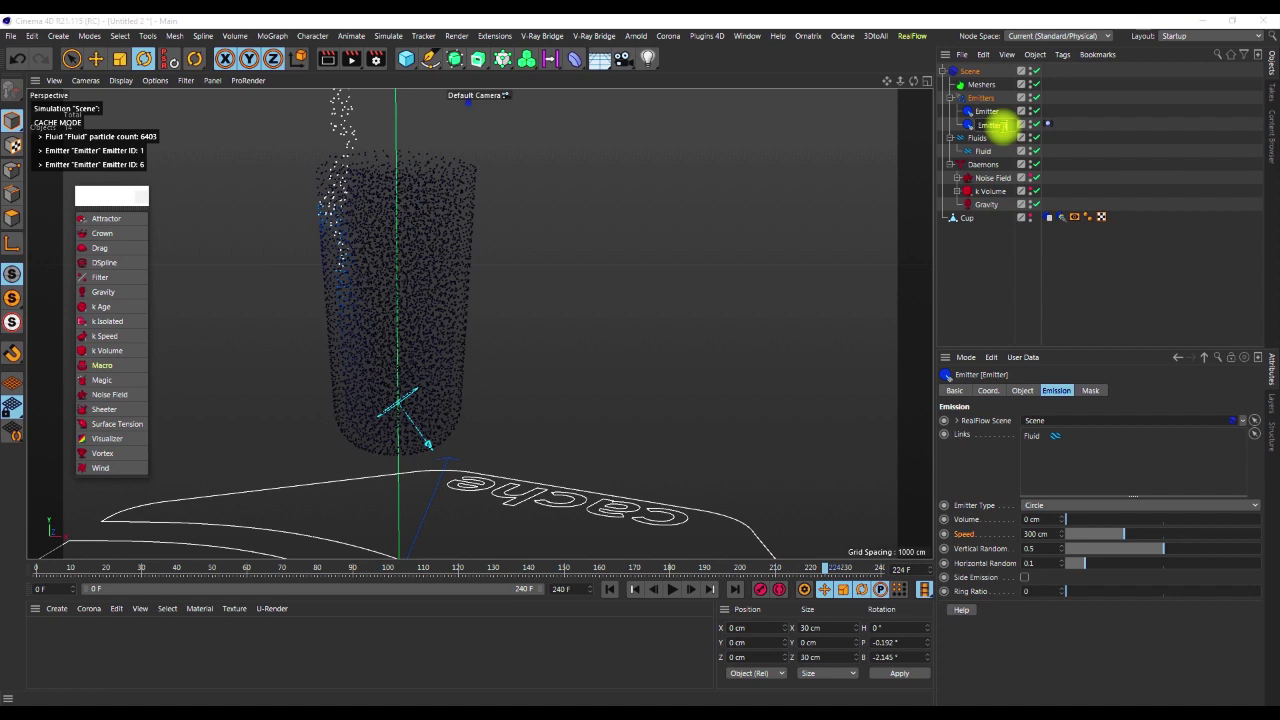
click(1004, 111)
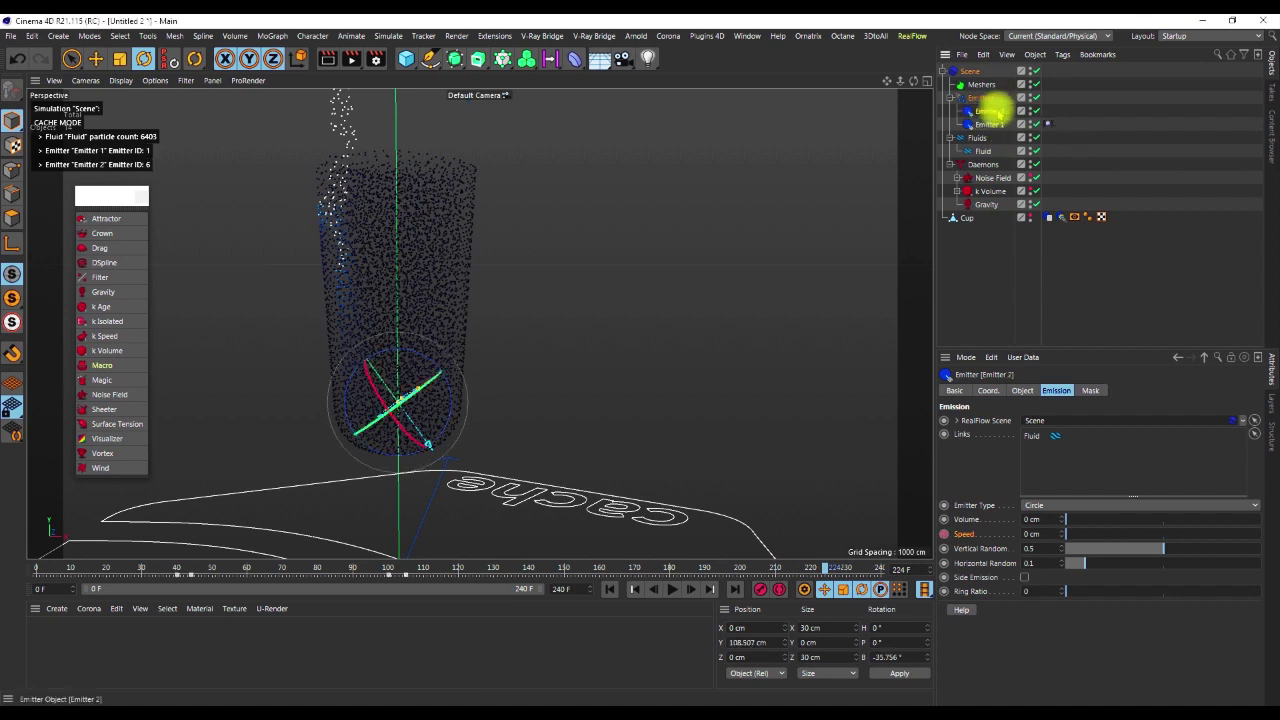
Keyframe Emitter 1's Speed at 300 cm on frame 217 and at 0 cm on frame 222
click(989, 124)
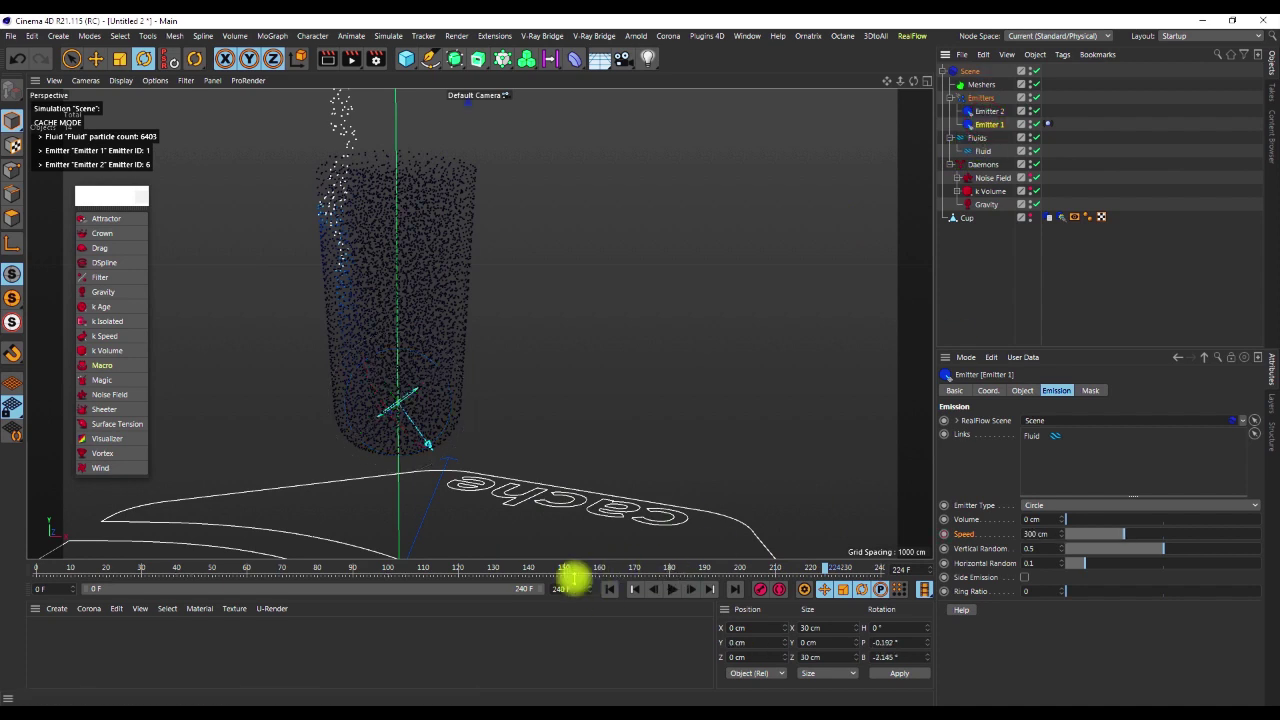
drag(820, 566, 800, 566)
click(944, 534)
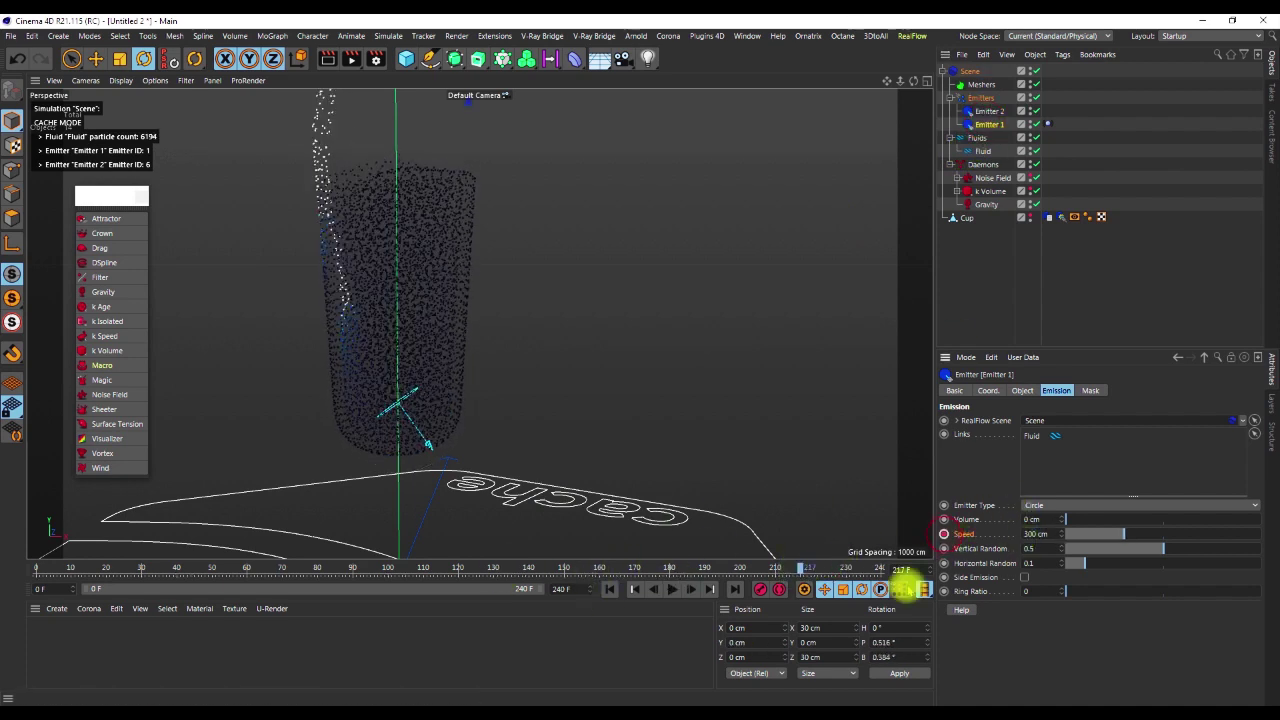
drag(806, 568, 820, 569)
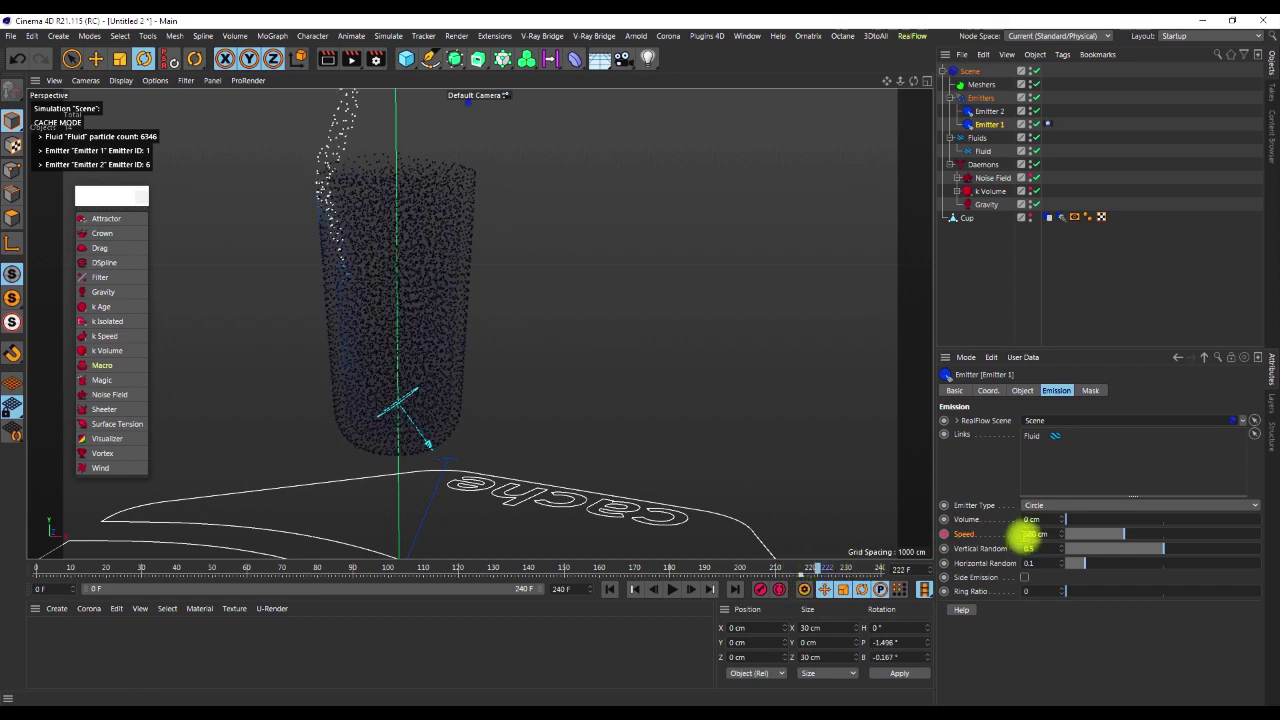
double_click(1050, 534)
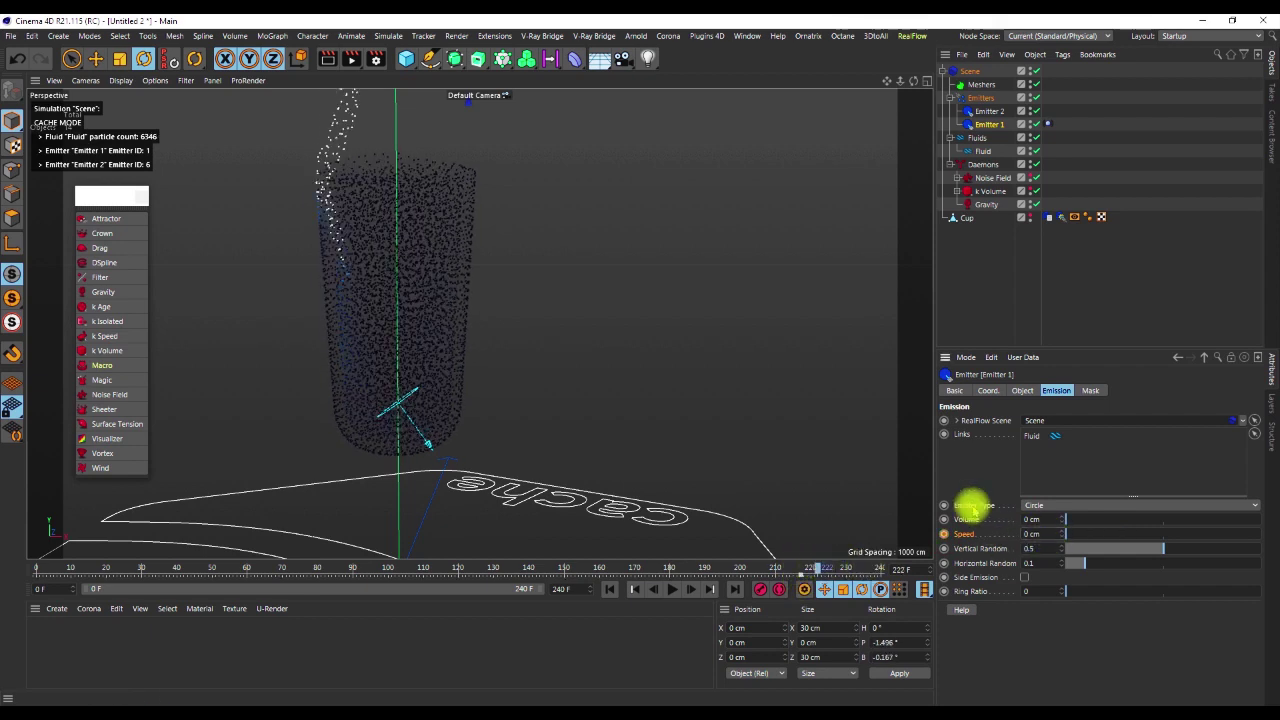
click(944, 534)
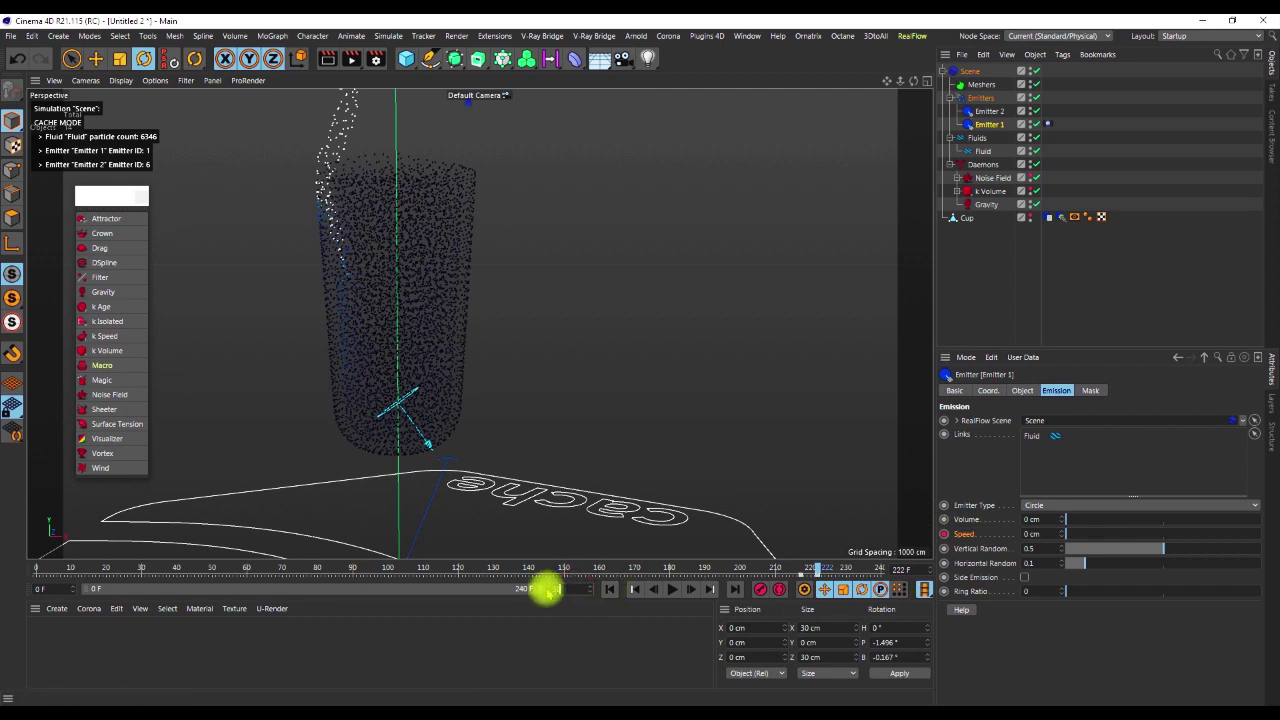
Extend the animation range to 300 frames and scrub from the start to frame 174 with the whole stream in view
drag(443, 590, 610, 590)
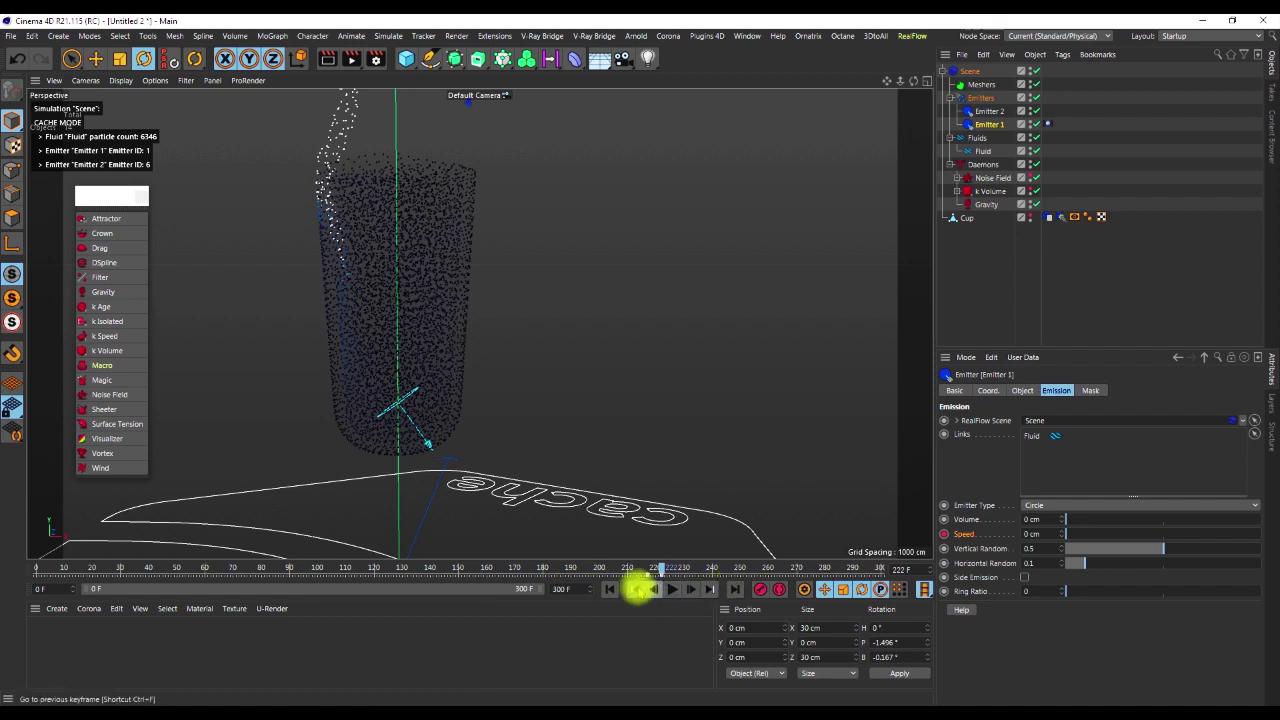
click(610, 590)
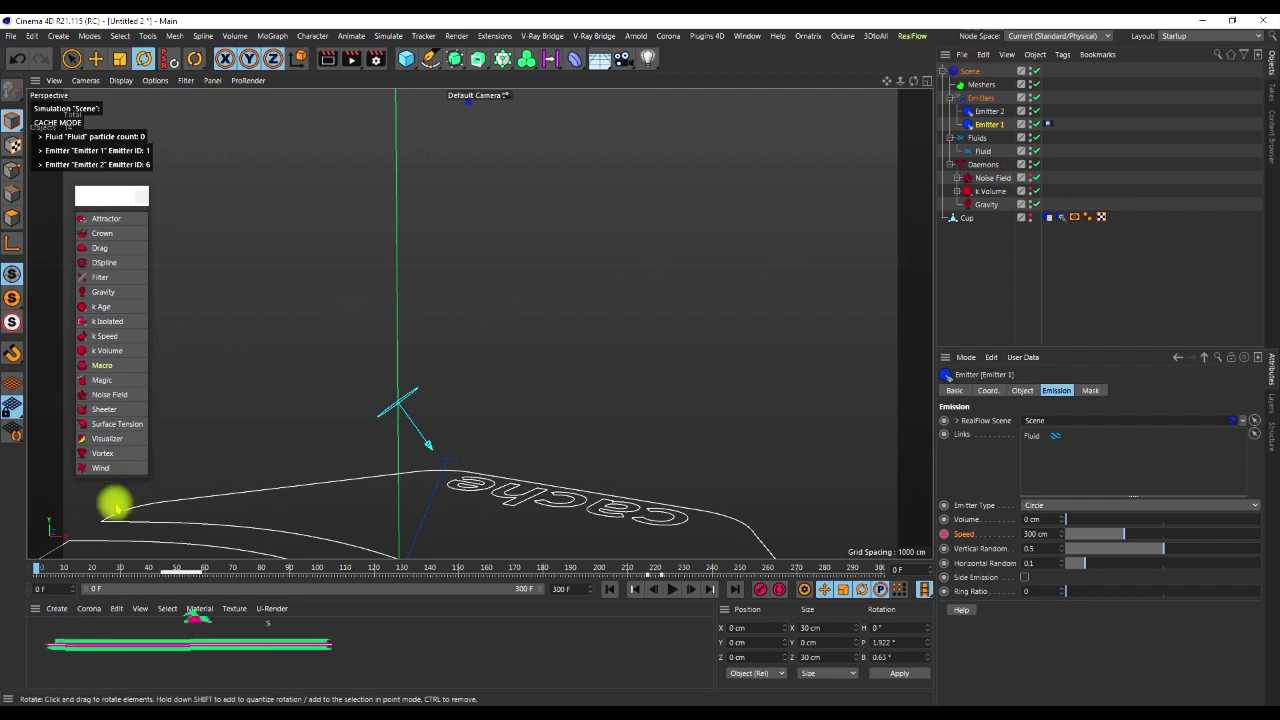
drag(395, 553, 528, 540)
alt+drag(440, 380, 408, 294)
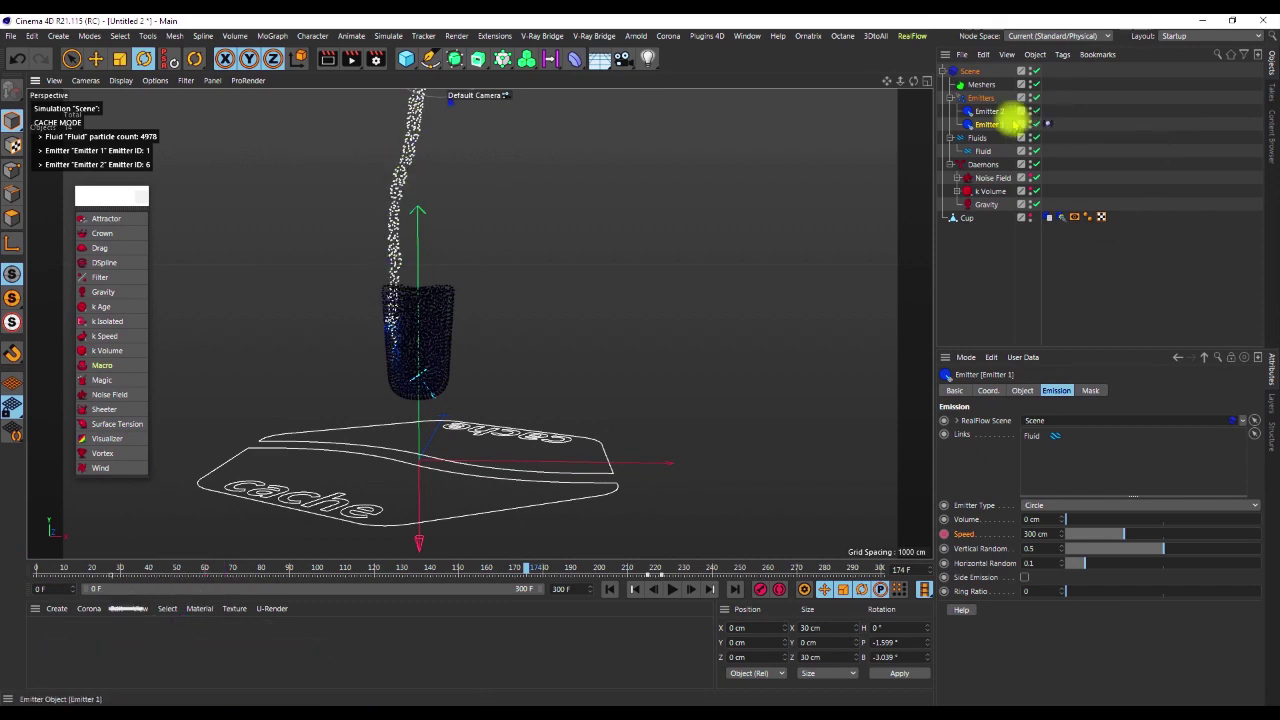
In the Fluid's Particle Color gradient, remove the white knot, move the cyan knot to the end at 44% saturation, and shift the blue knot near it
click(978, 150)
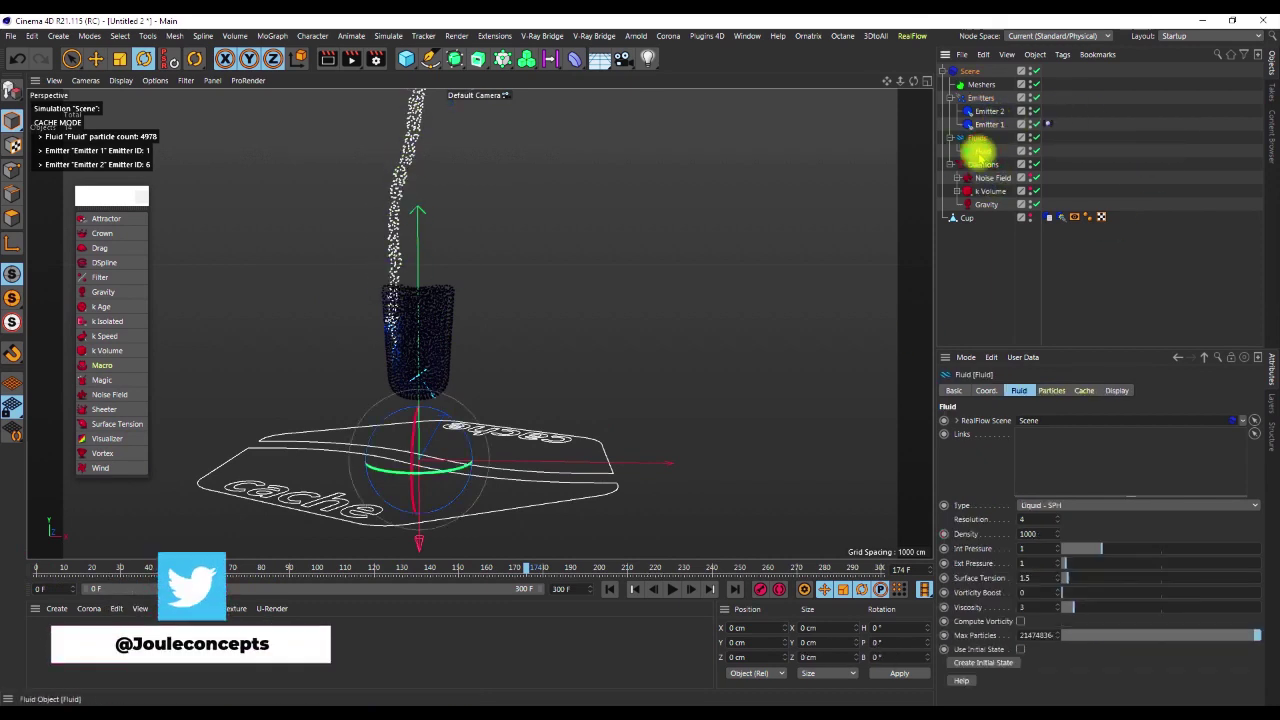
click(1117, 390)
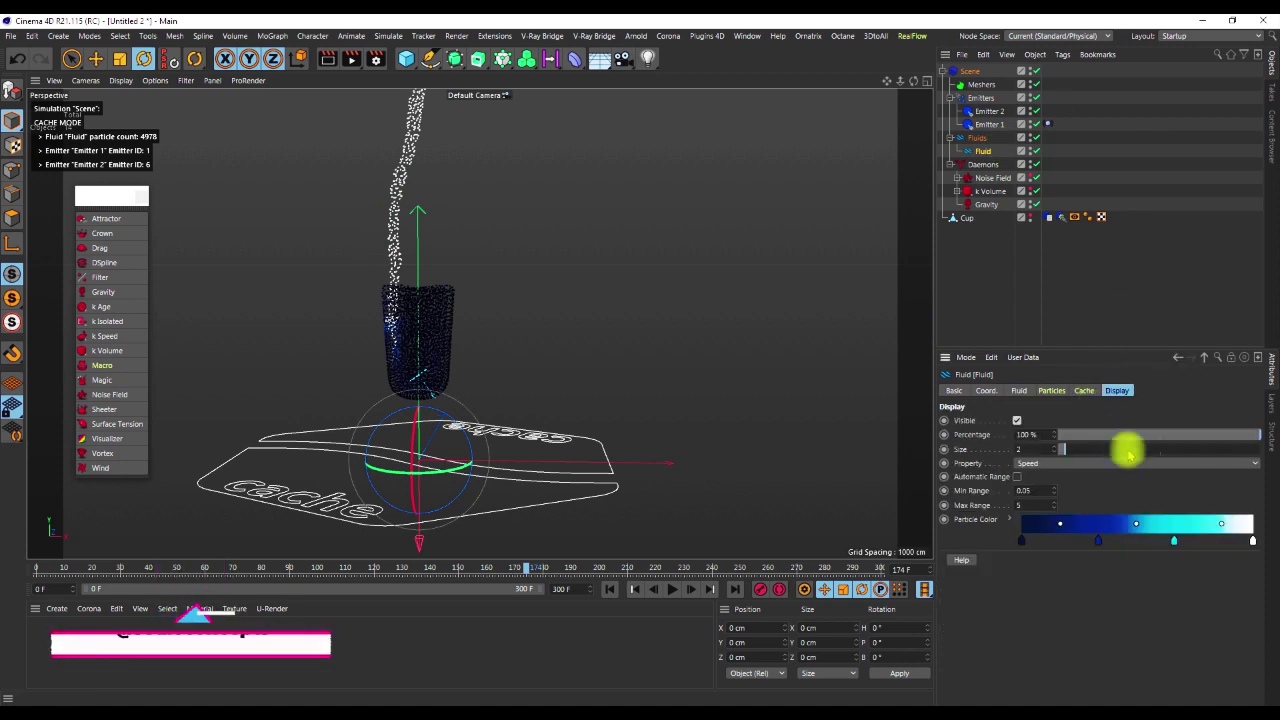
drag(1251, 543, 1237, 640)
drag(1175, 545, 1254, 547)
double_click(1253, 544)
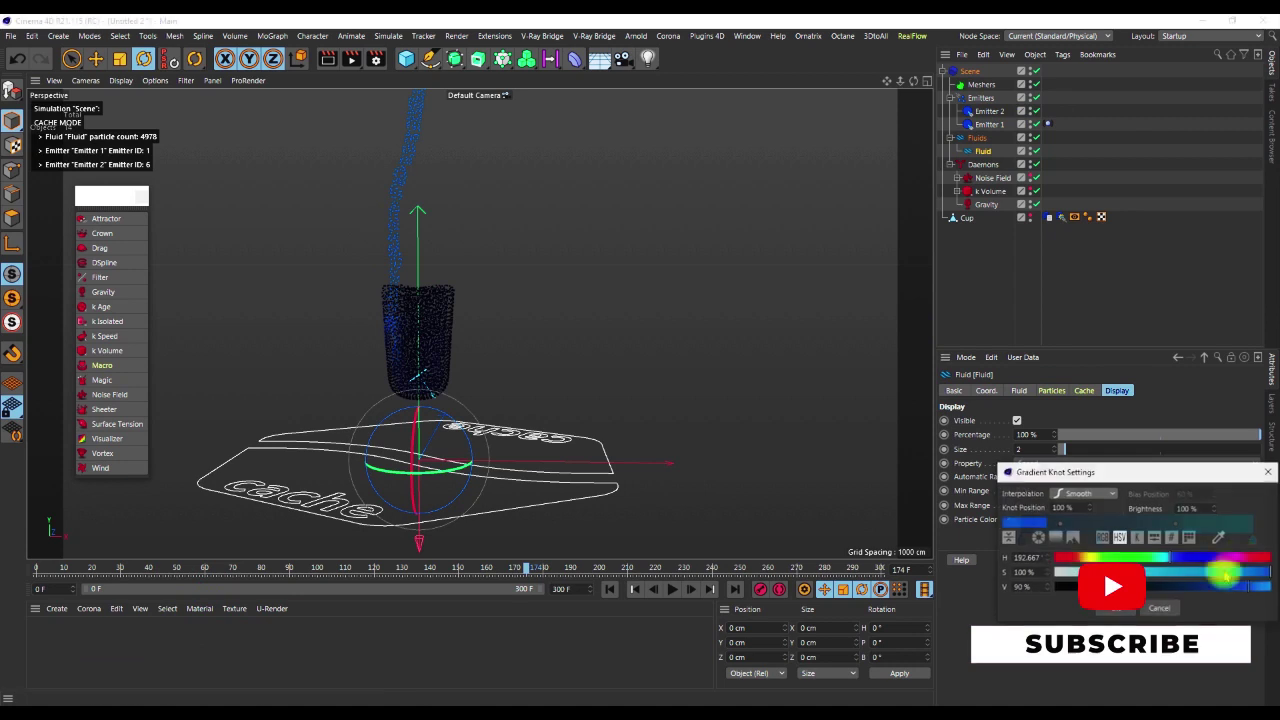
drag(1219, 573, 1149, 573)
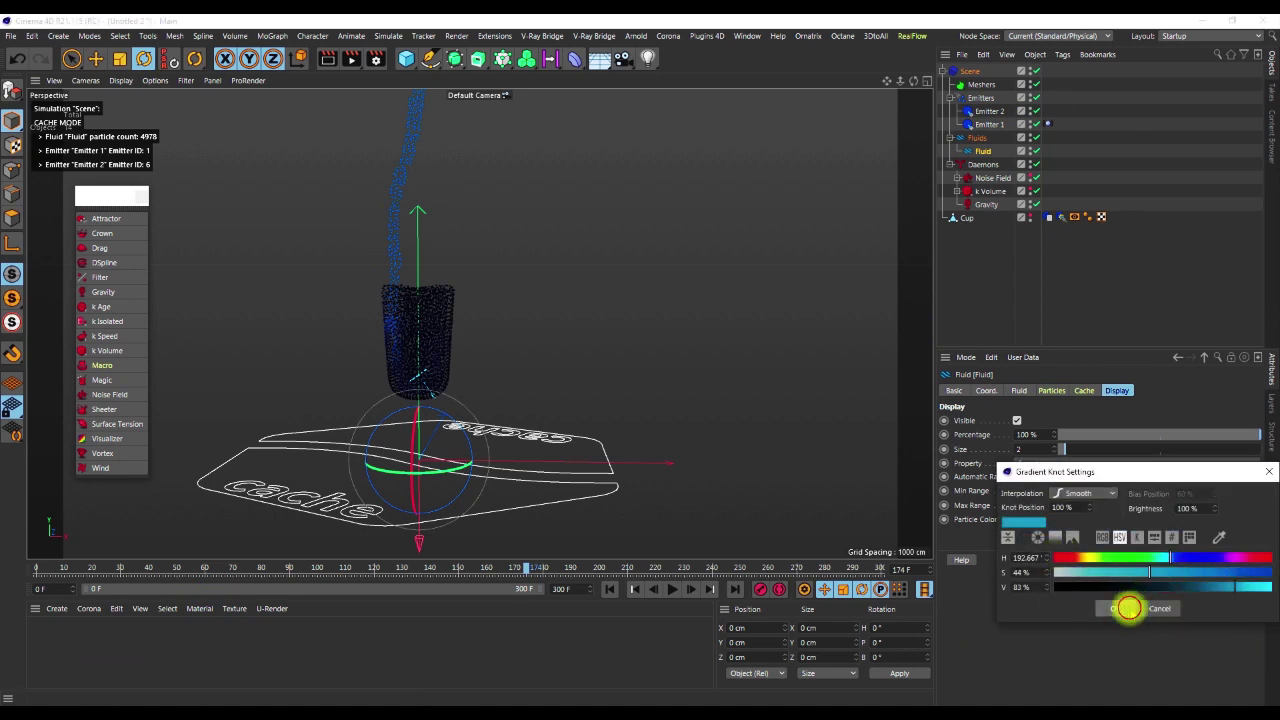
click(1128, 608)
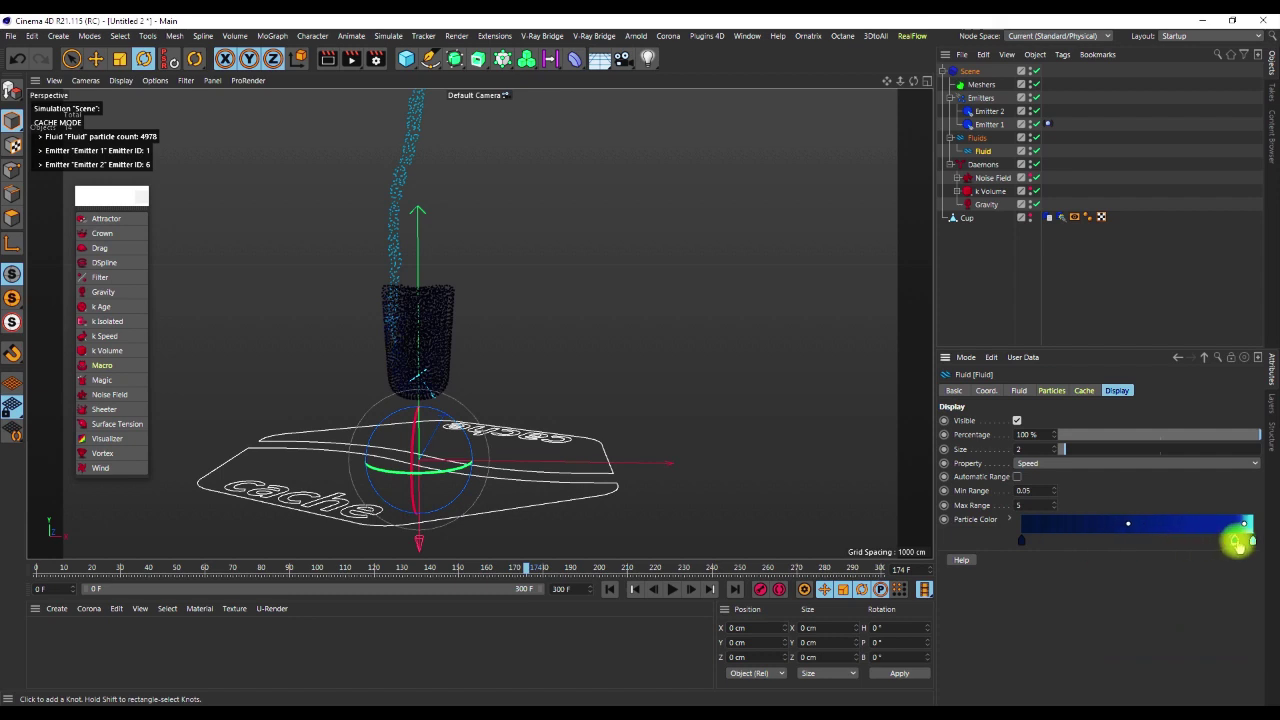
alt+drag(506, 317, 388, 286)
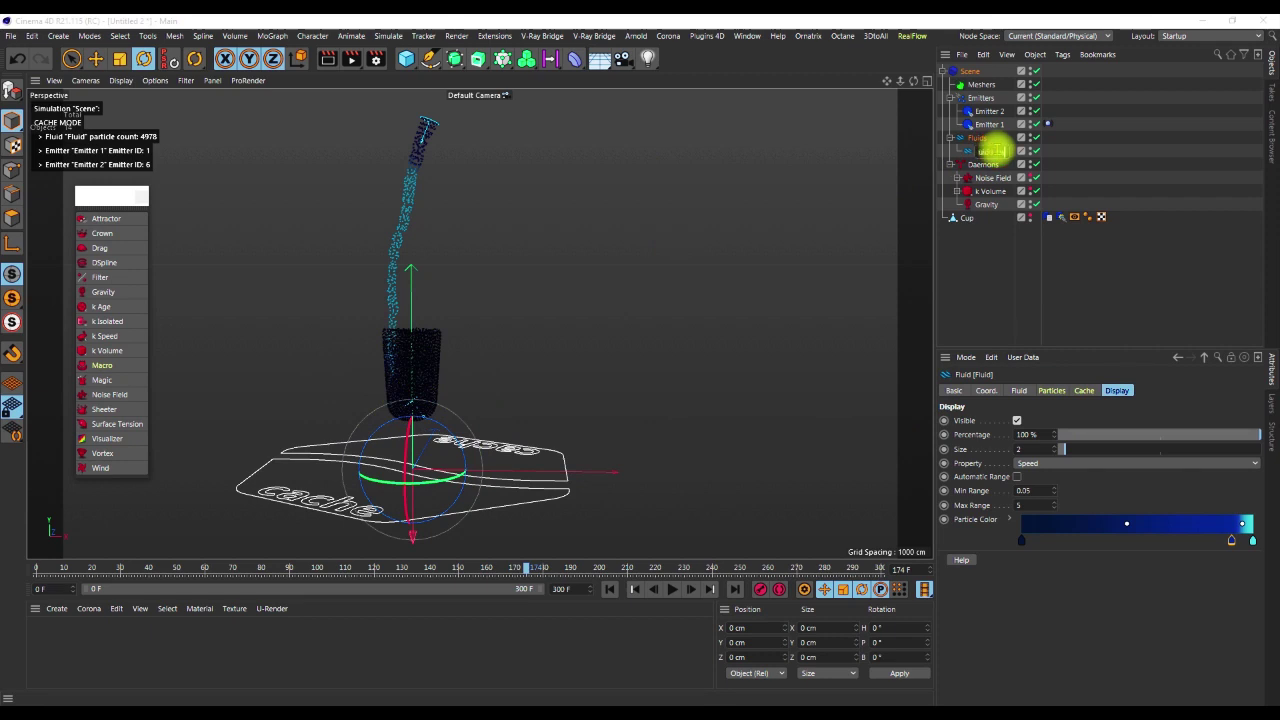
Name the existing fluid "Fluid - water" and enable Compute Vorticity for it
key(Return)
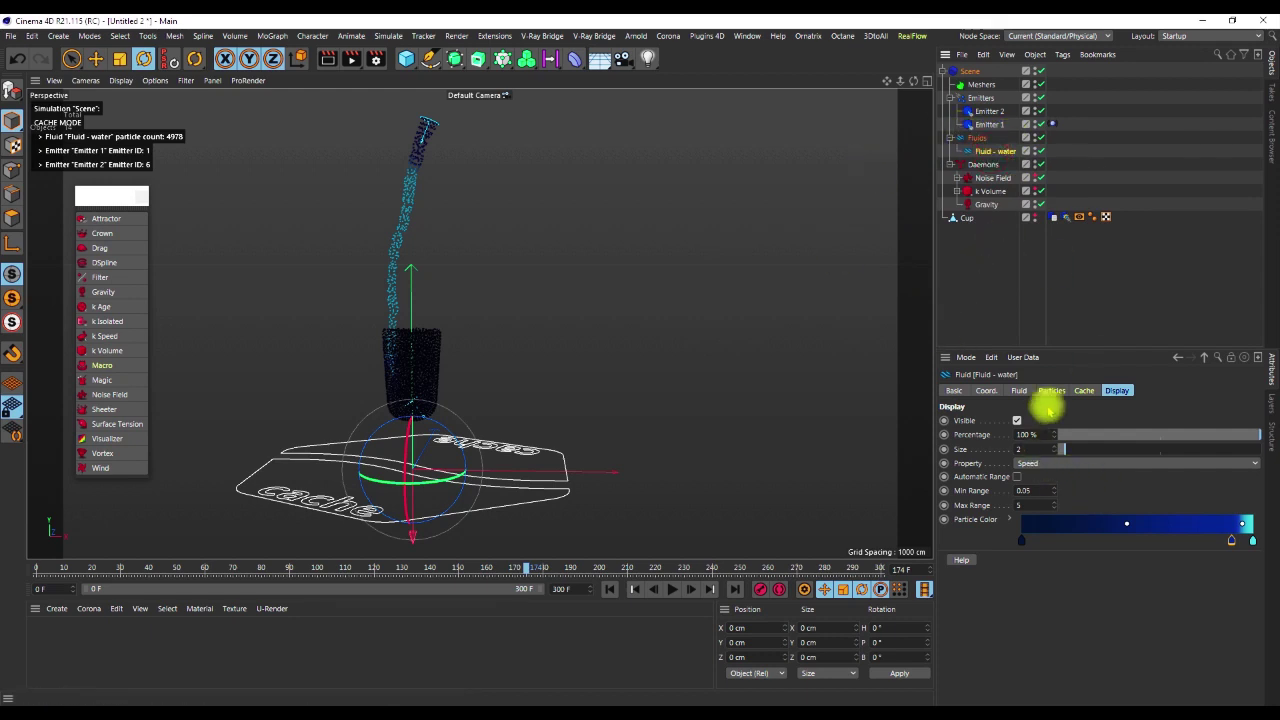
click(1048, 390)
click(1017, 390)
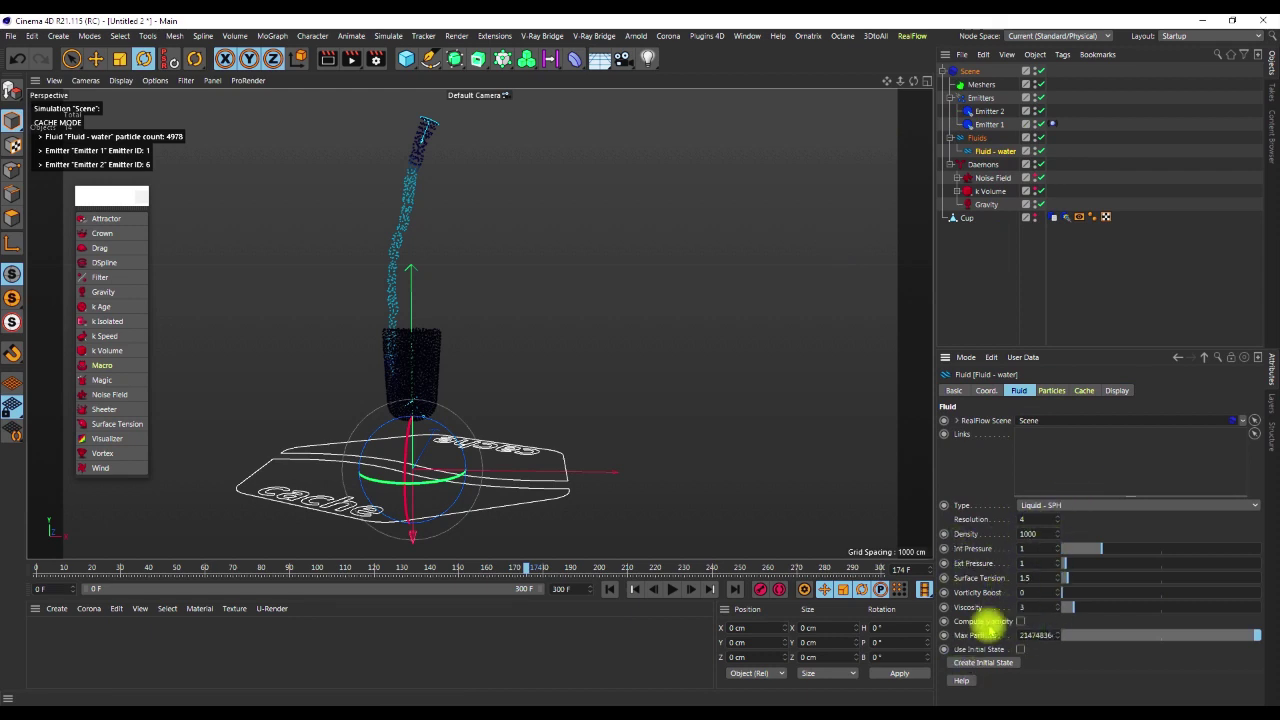
click(1019, 621)
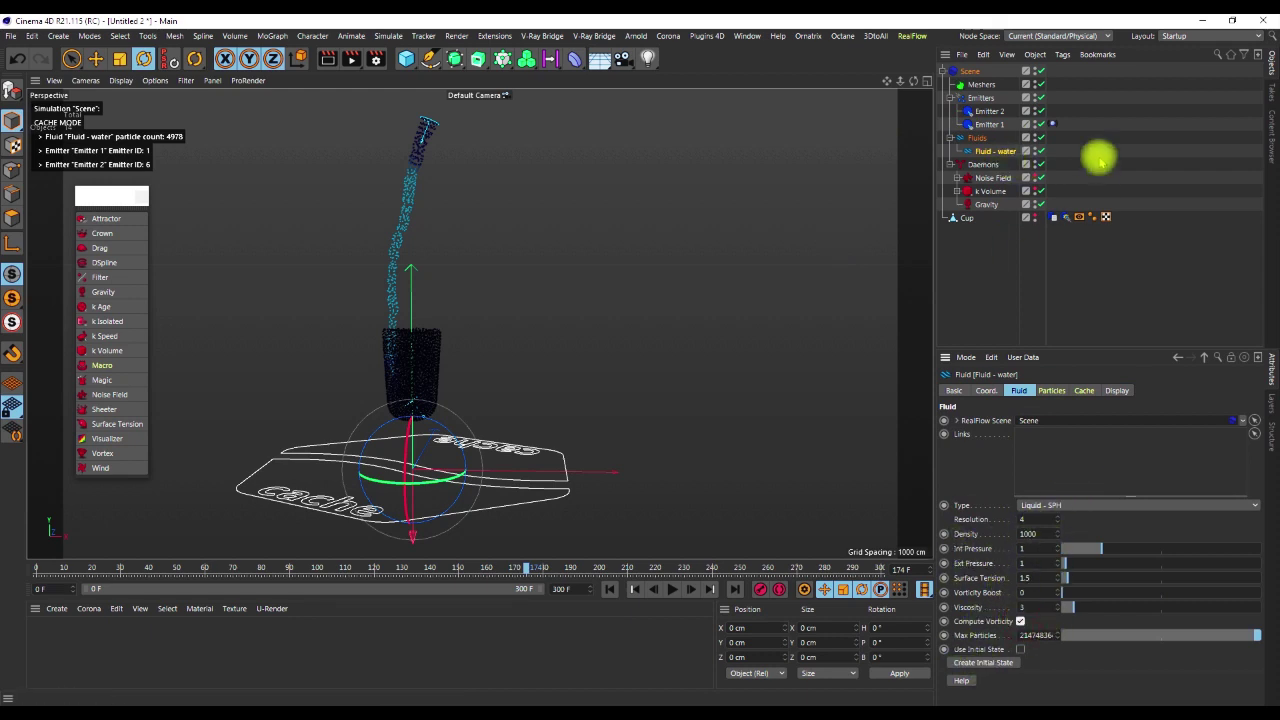
Set the Bounce to 0.29 and the Friction to 0.05 on the Cup's collider tag
click(1073, 219)
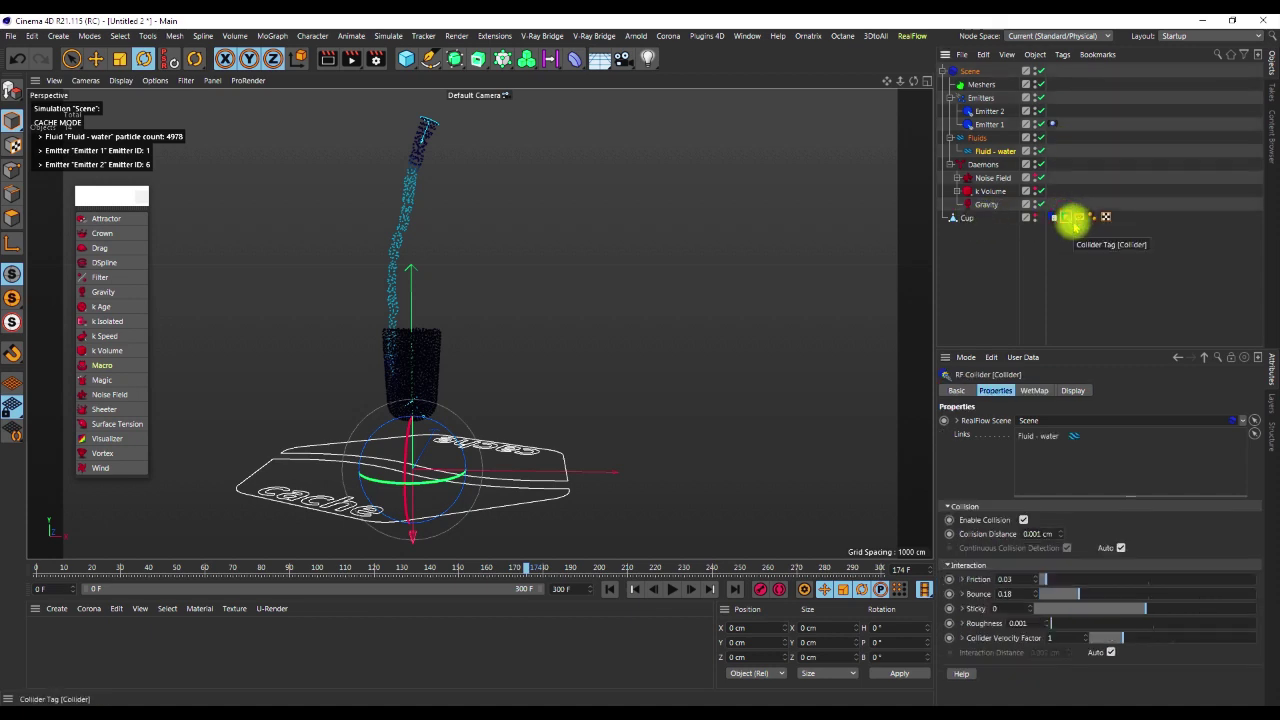
click(1082, 594)
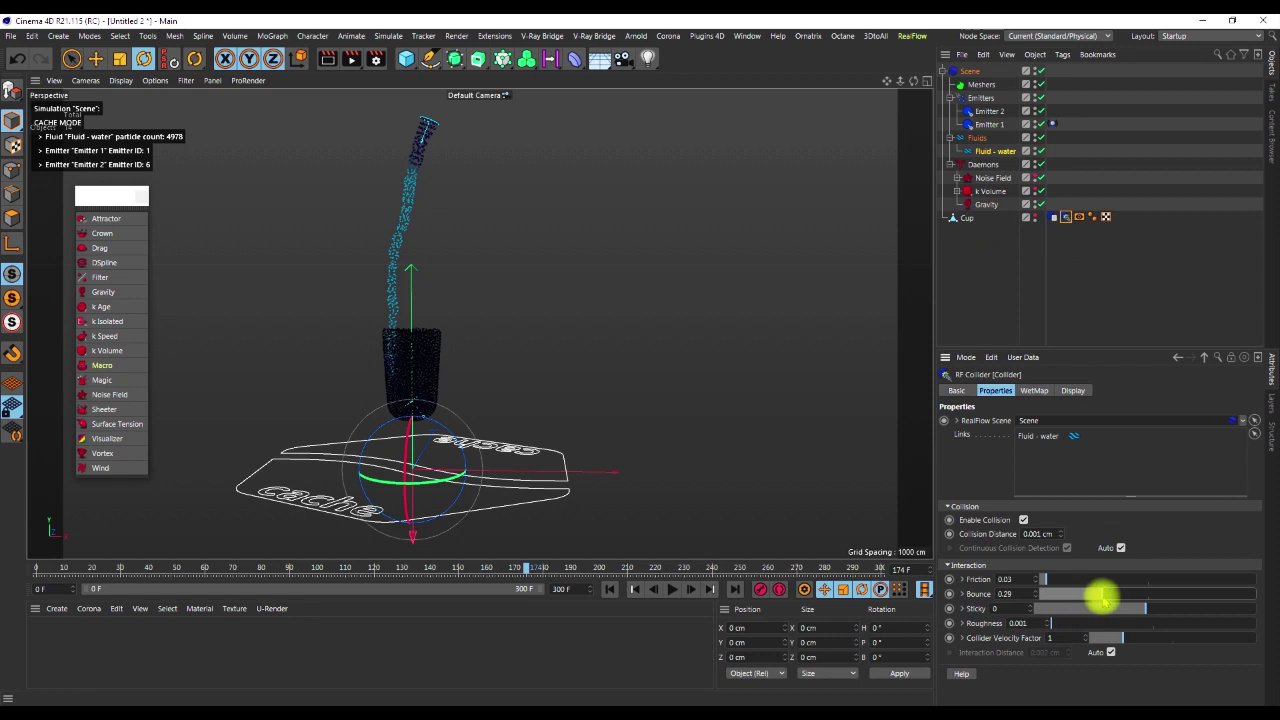
click(1049, 580)
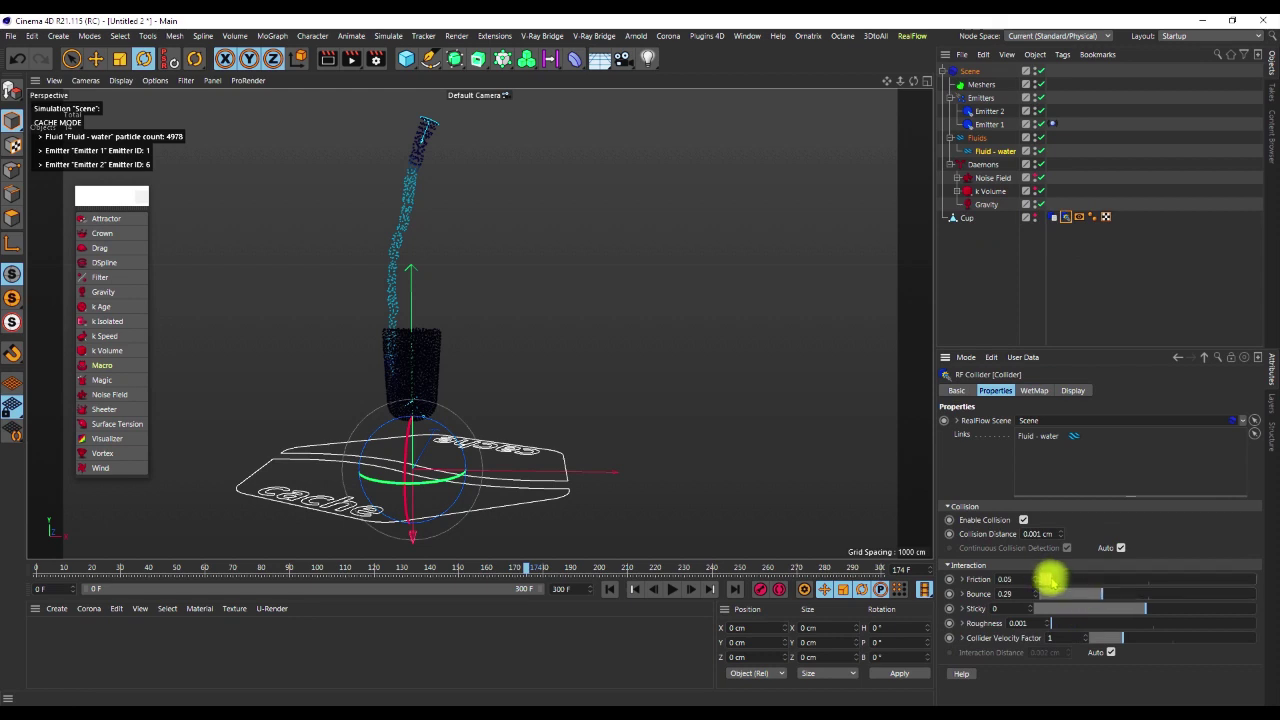
Return to frame 0 and add a second fluid to the RealFlow scene, named "Fluid - foam"
mouse_move(572, 411)
alt+right_down()
mouse_move(502, 380)
mouse_move(445, 395)
alt+right_up()
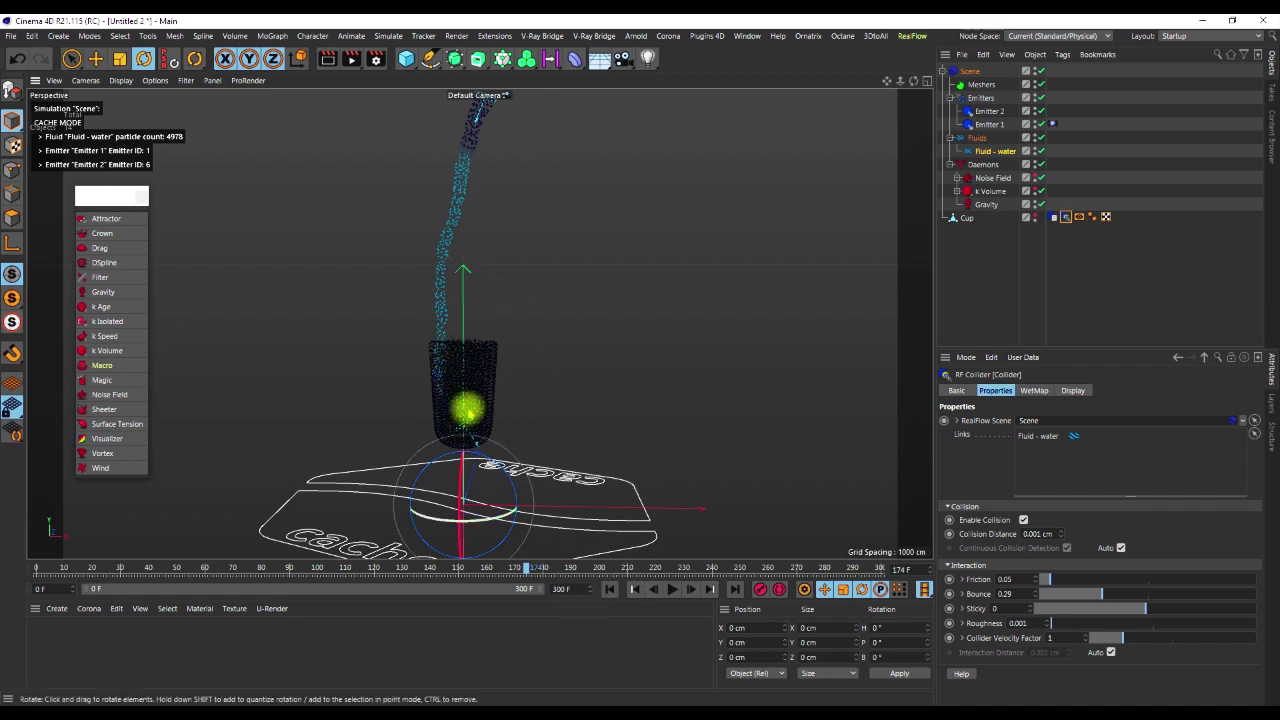
click(608, 589)
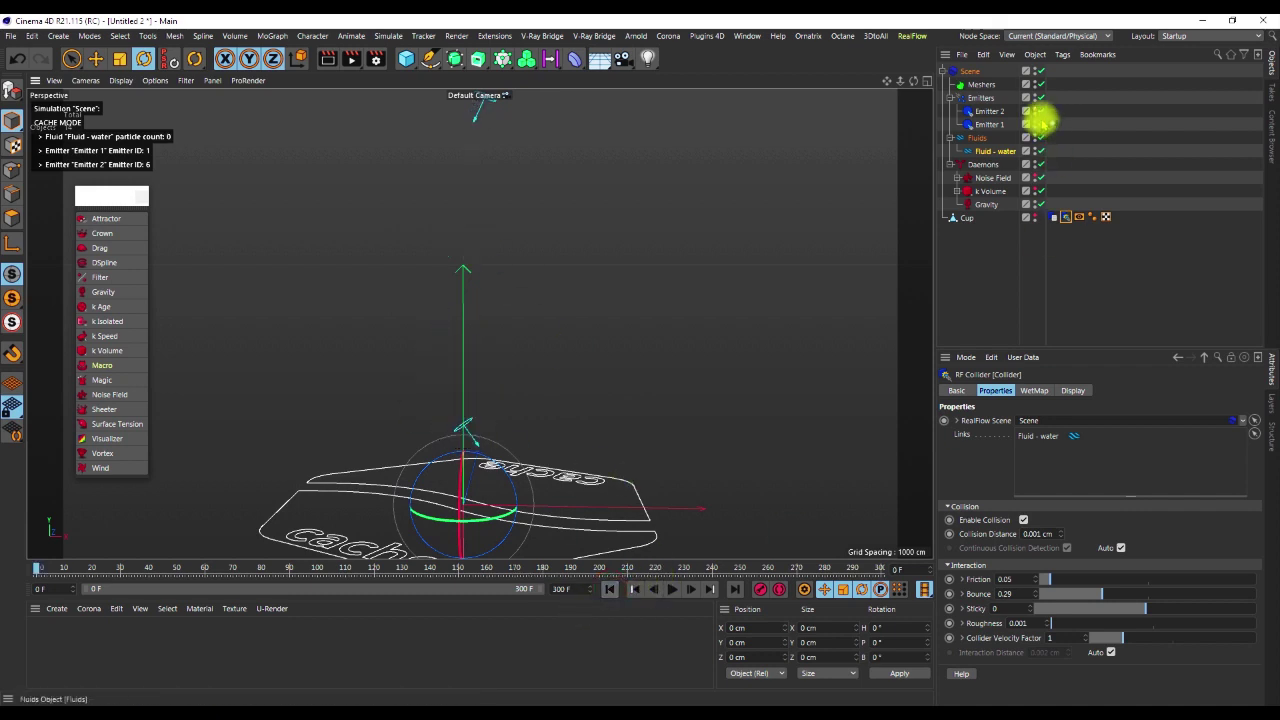
click(969, 71)
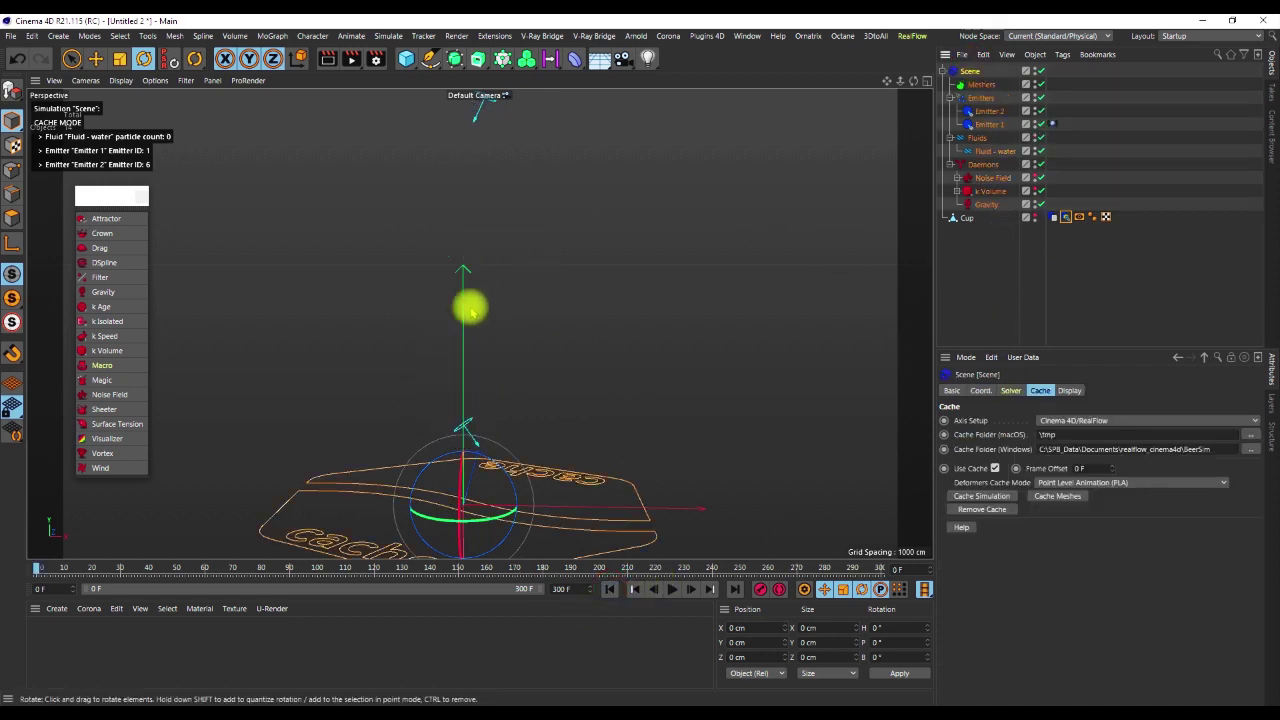
alt+drag(501, 288, 735, 288)
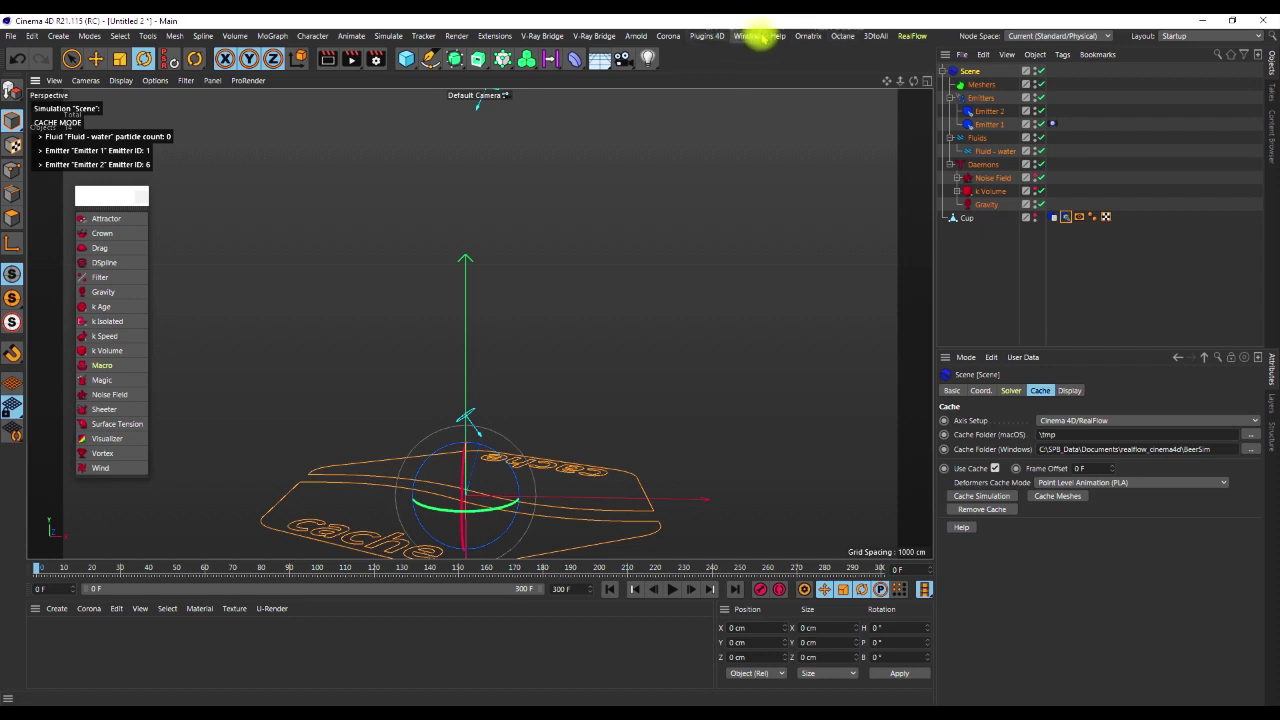
click(910, 36)
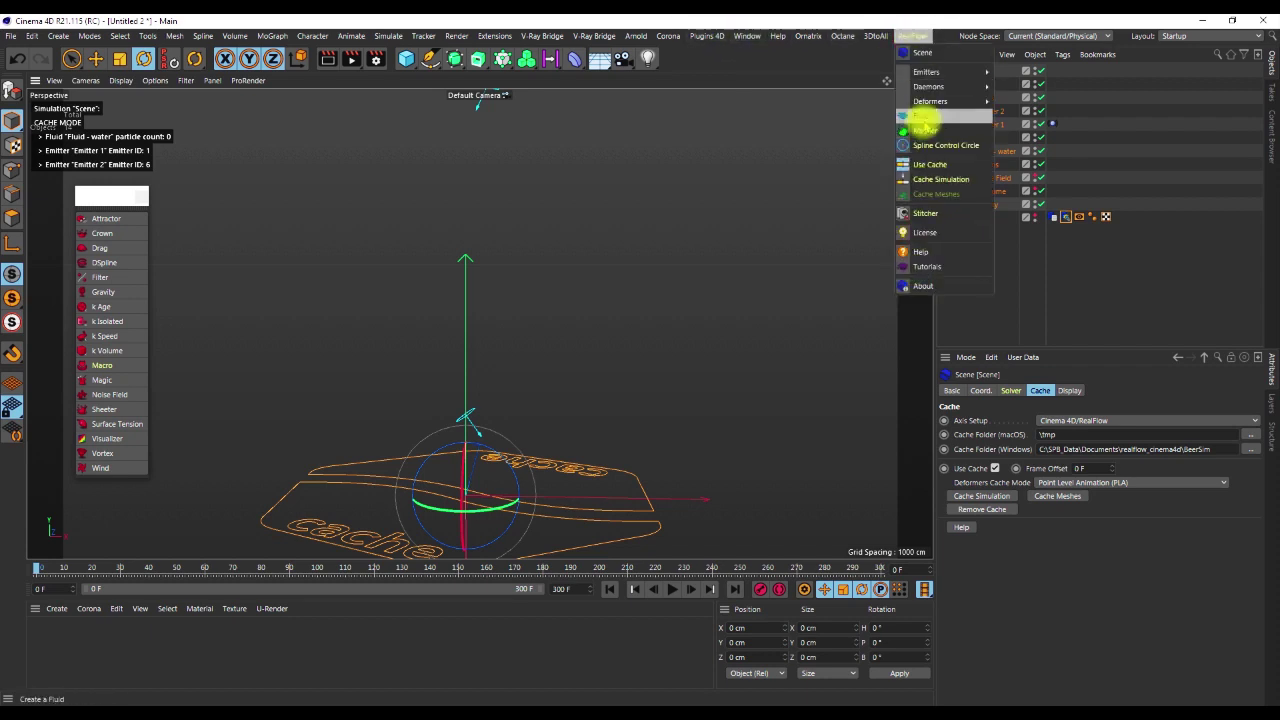
click(922, 117)
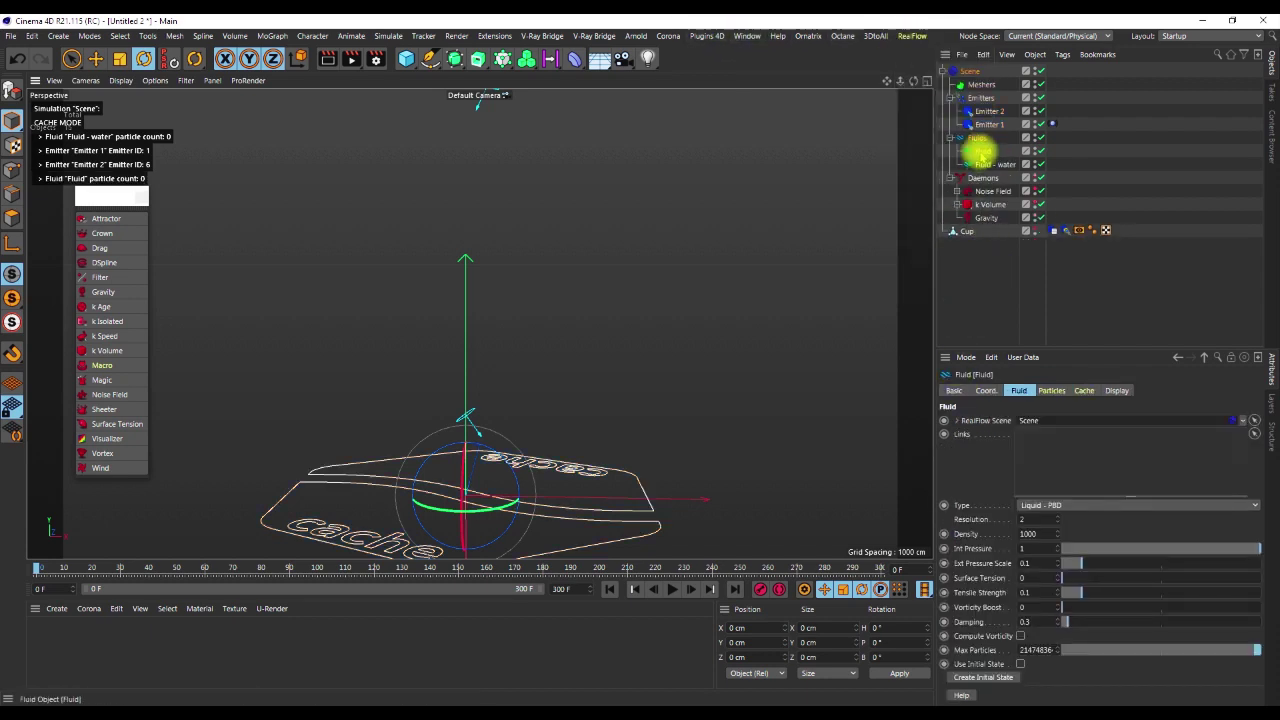
double_click(981, 152)
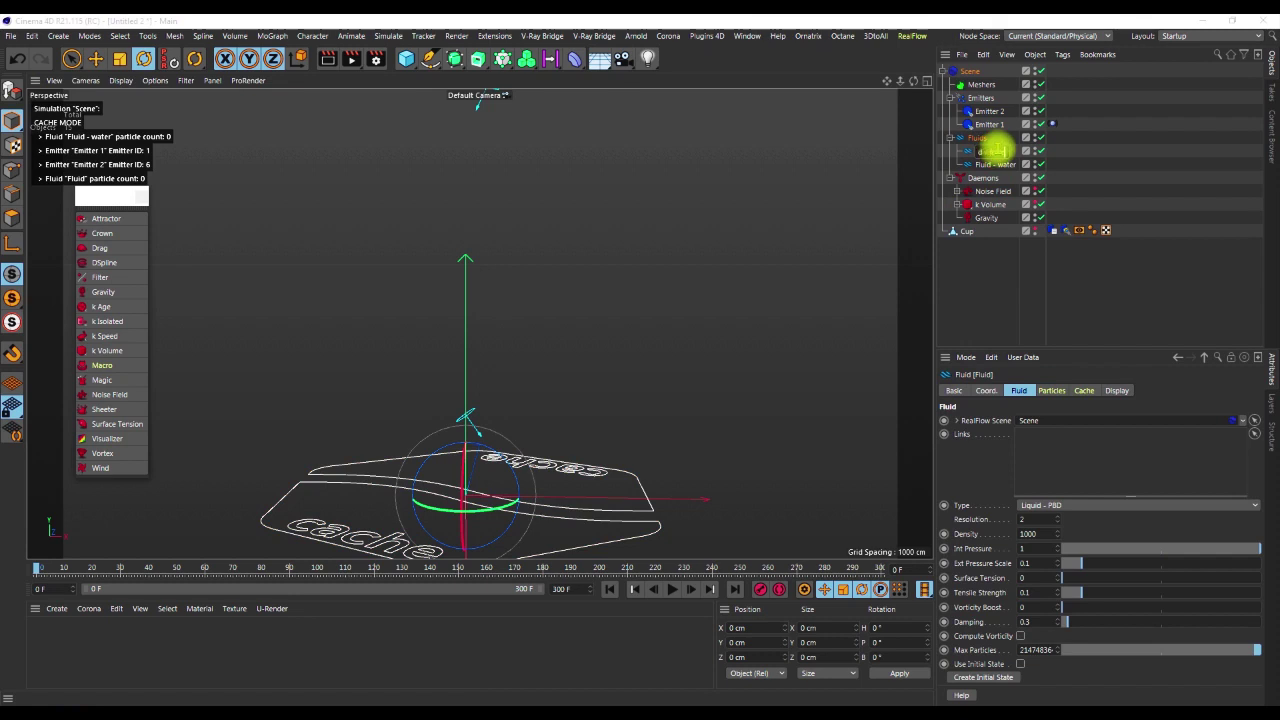
key(Return)
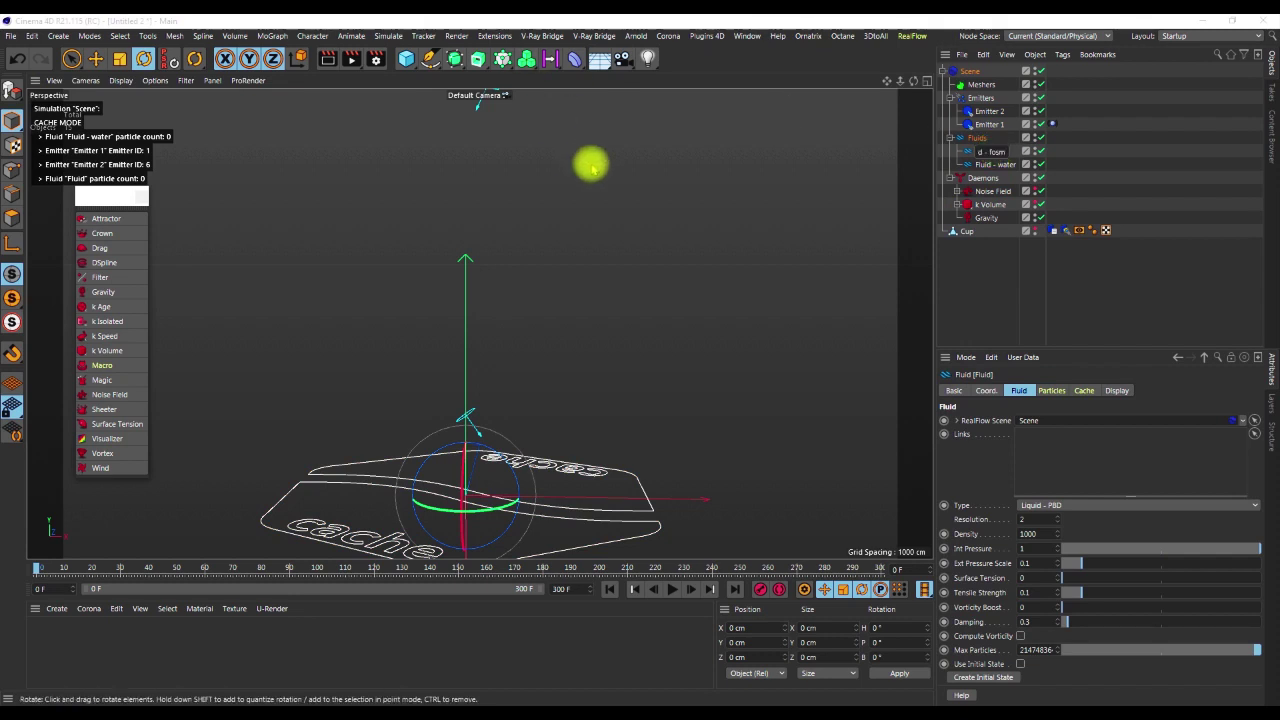
key(Return)
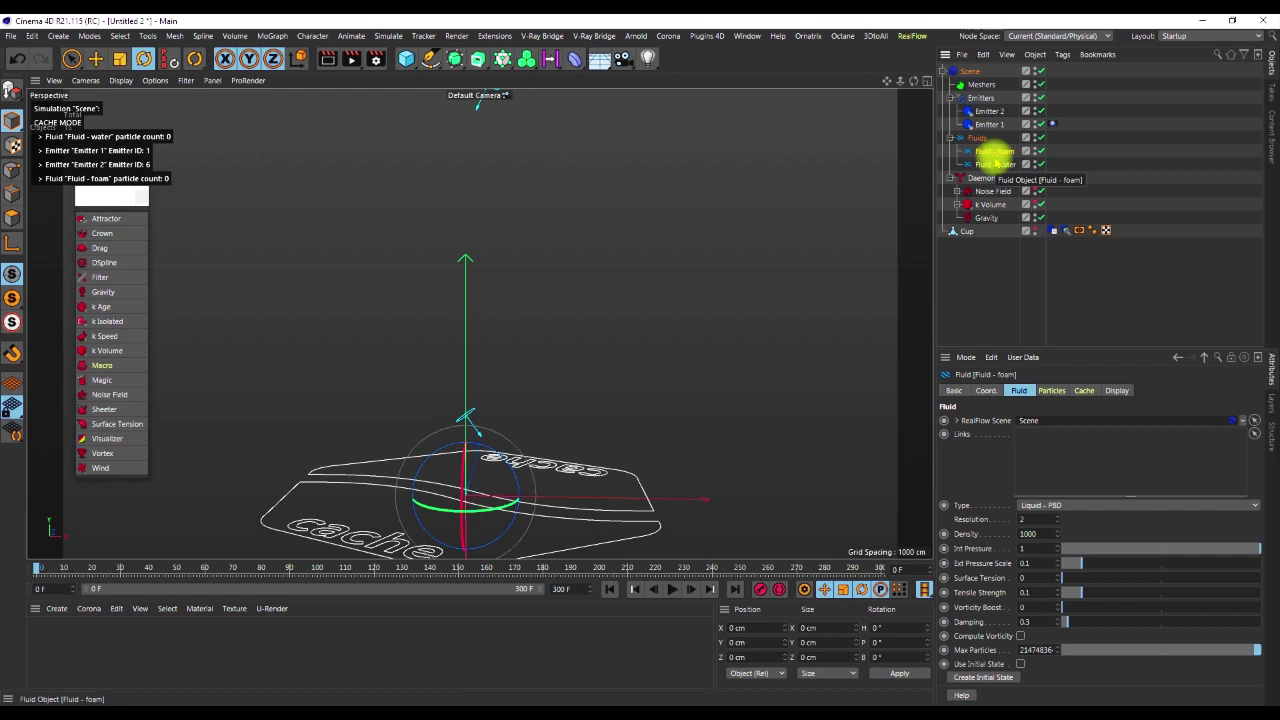
Match Fluid - foam to the water fluid by setting its Type to Liquid - SPH and its Resolution to 4
click(998, 165)
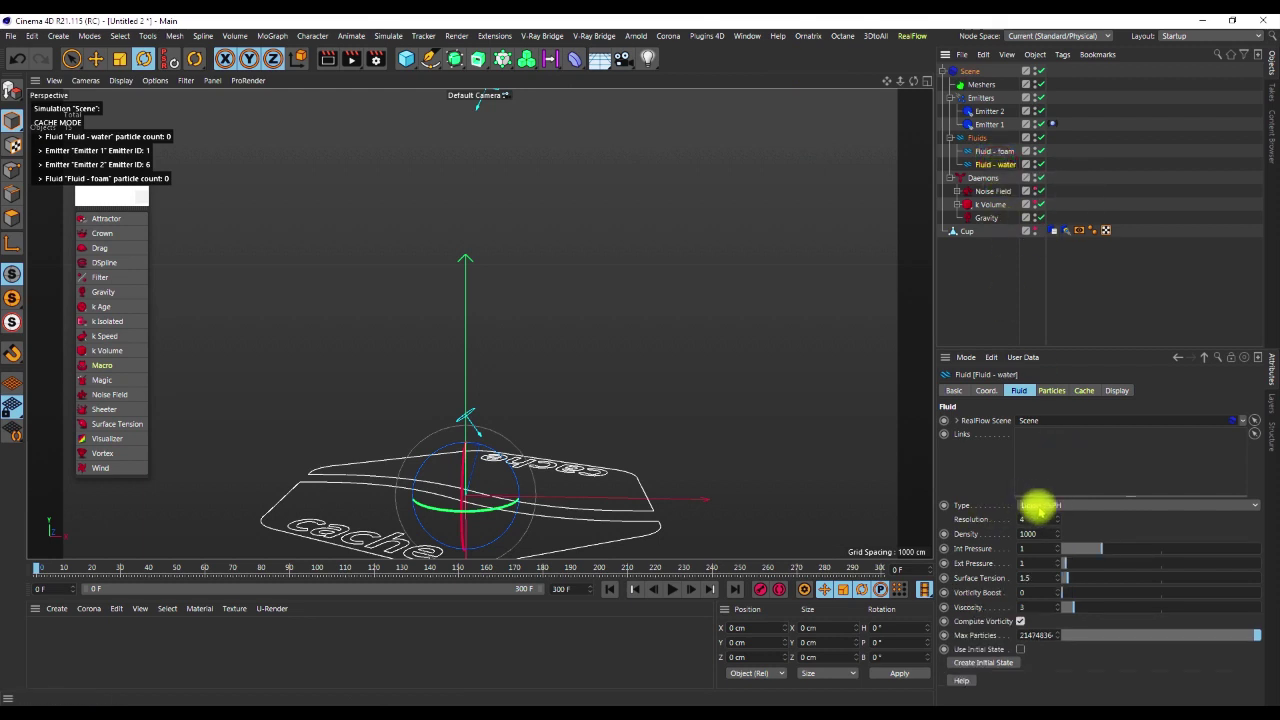
click(1001, 152)
click(1046, 505)
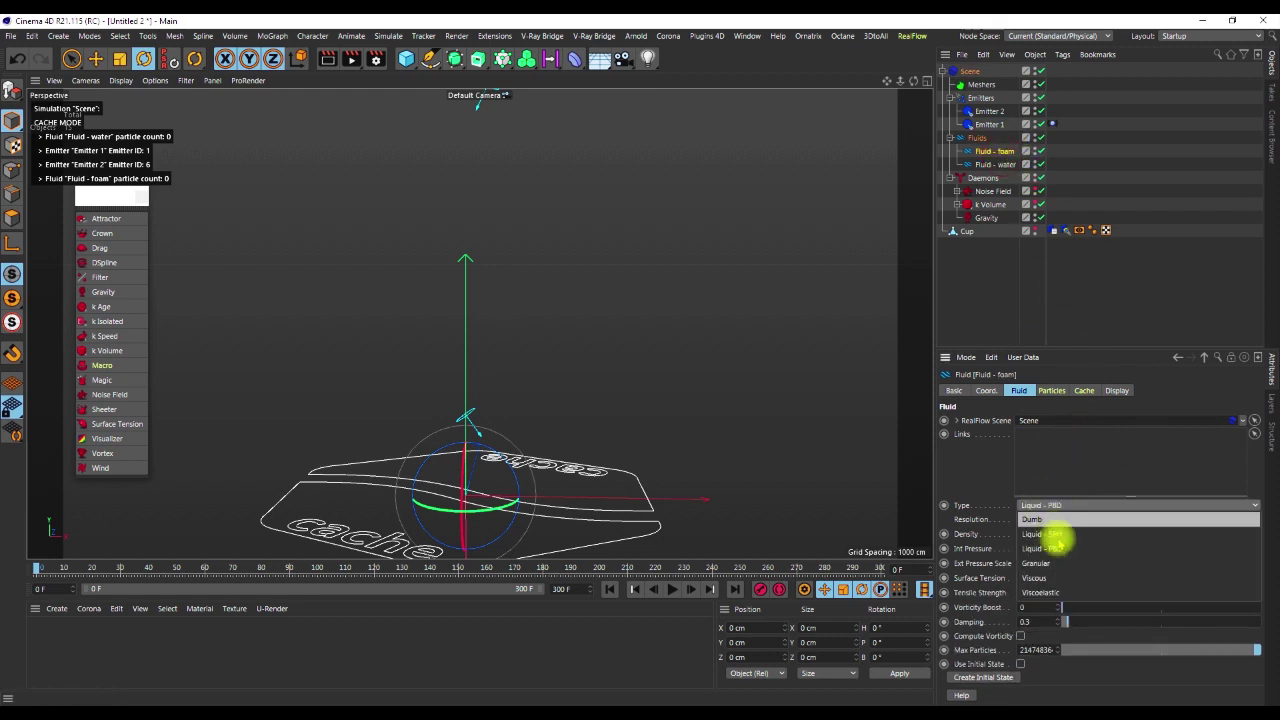
click(1060, 534)
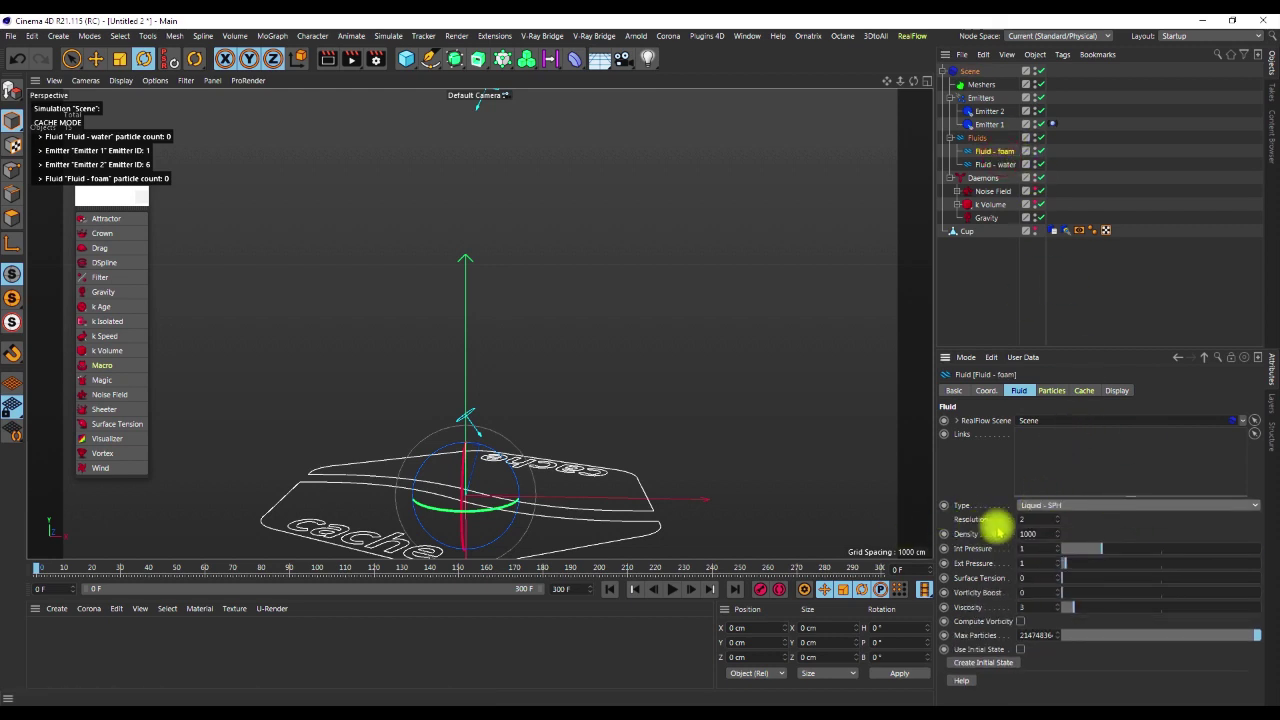
click(995, 164)
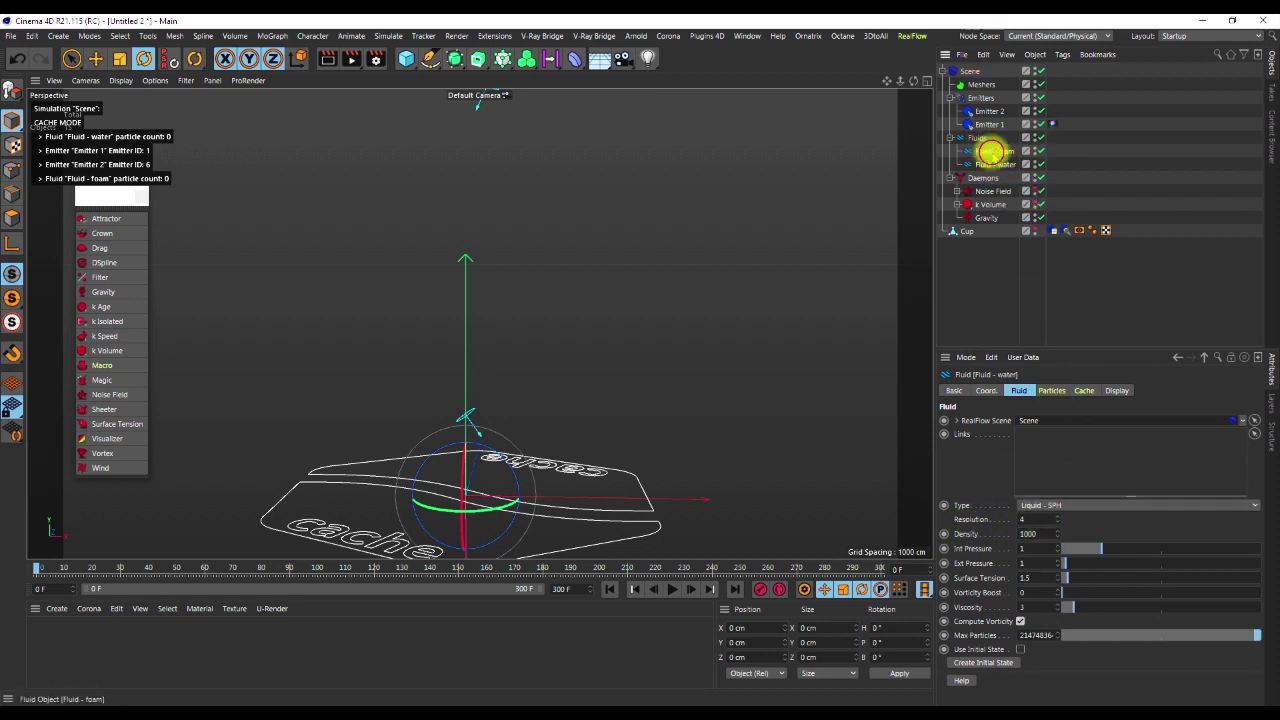
click(990, 151)
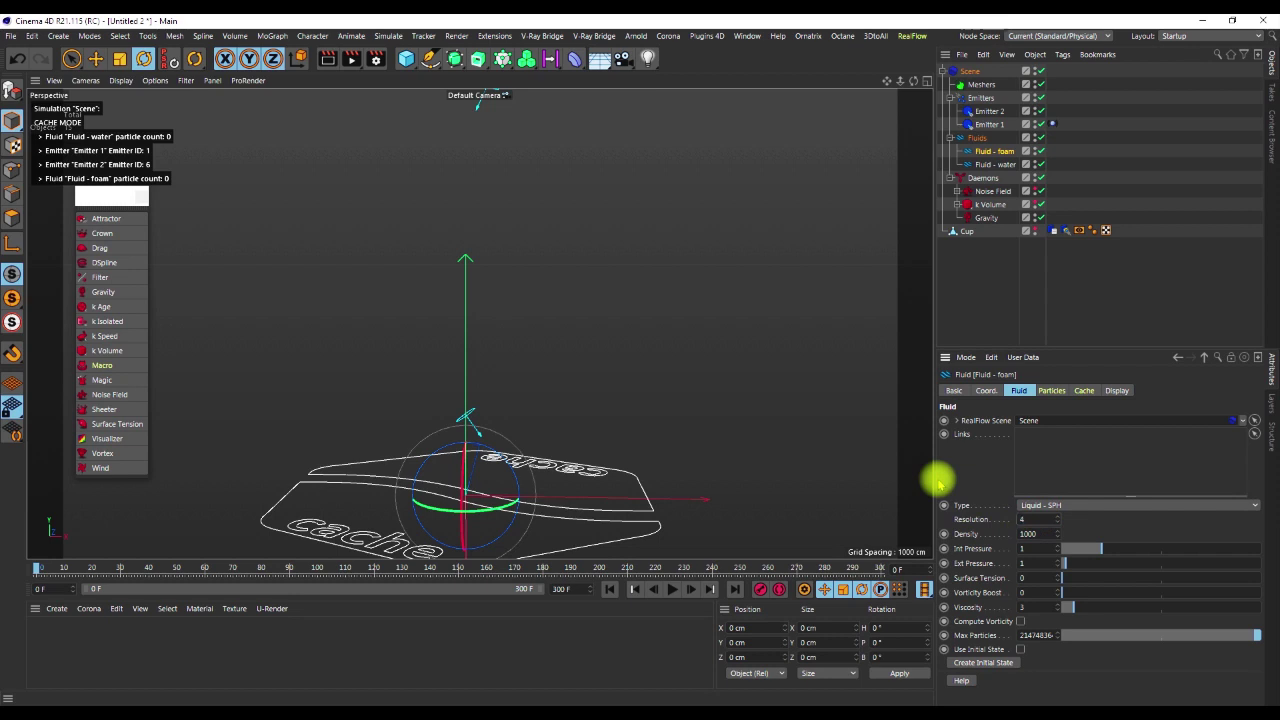
Compare the settings of the two fluids and set Fluid - water's Density to 4000
click(1000, 165)
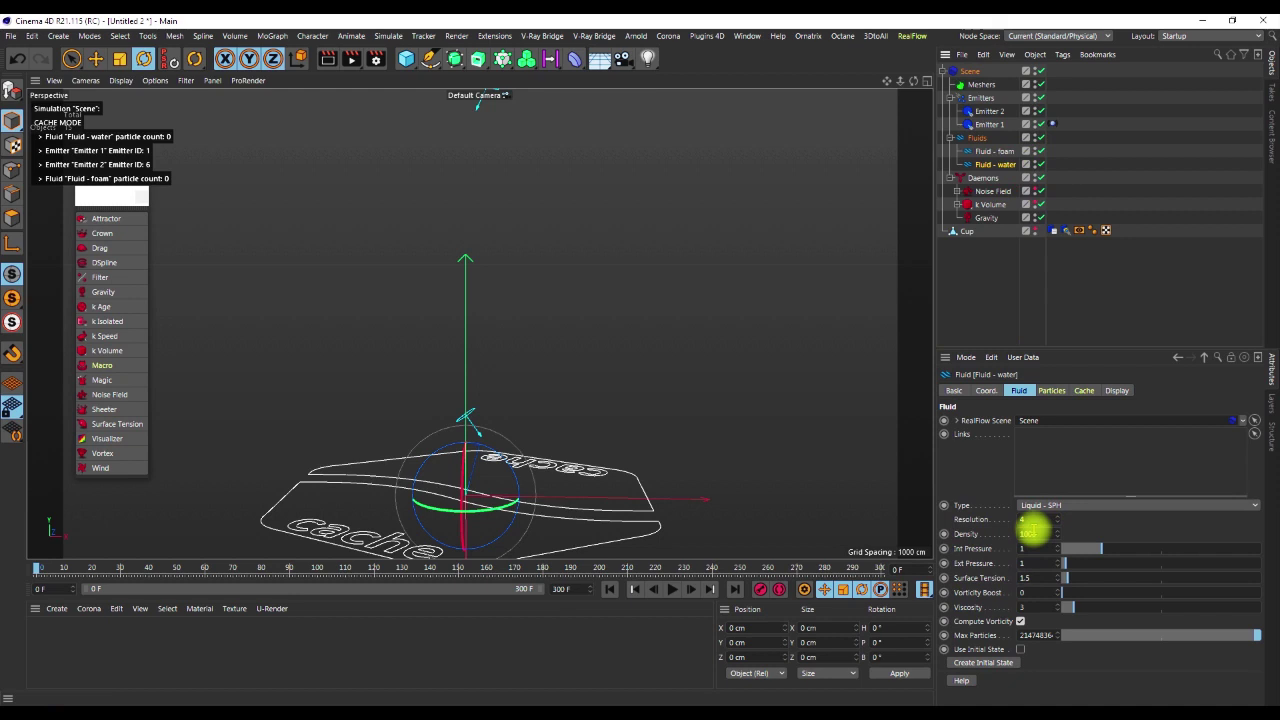
click(1003, 152)
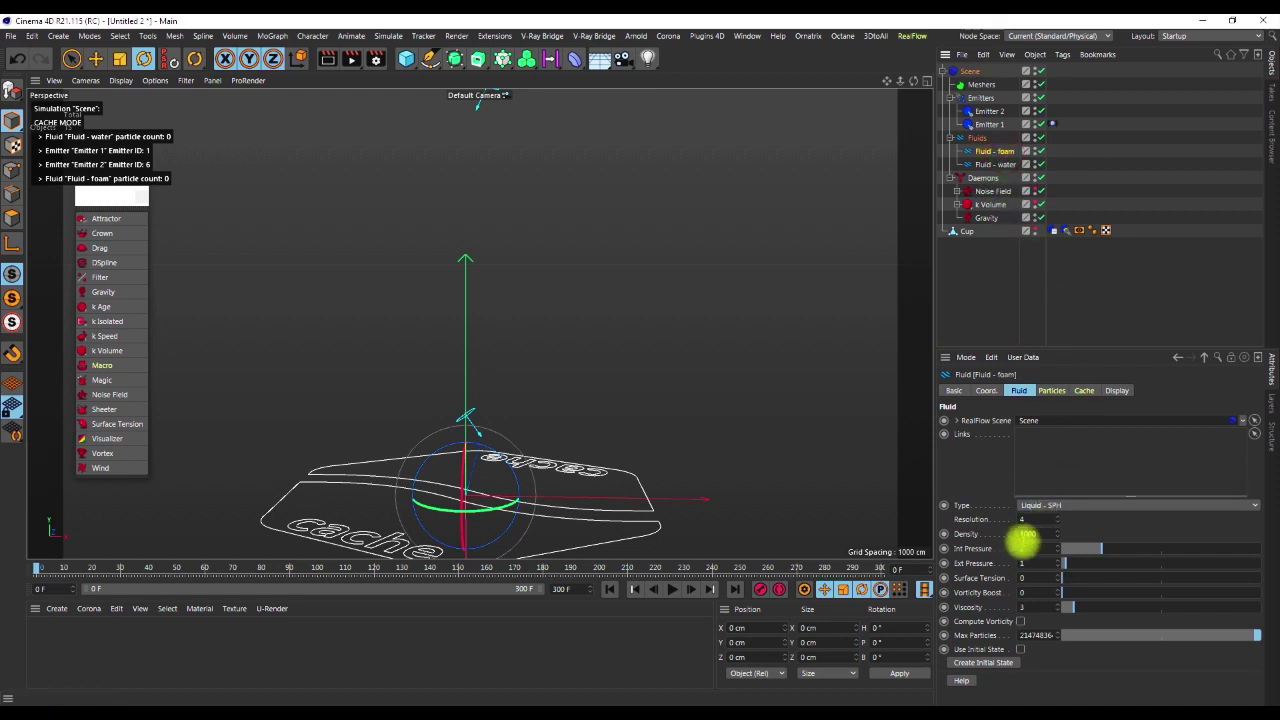
click(995, 164)
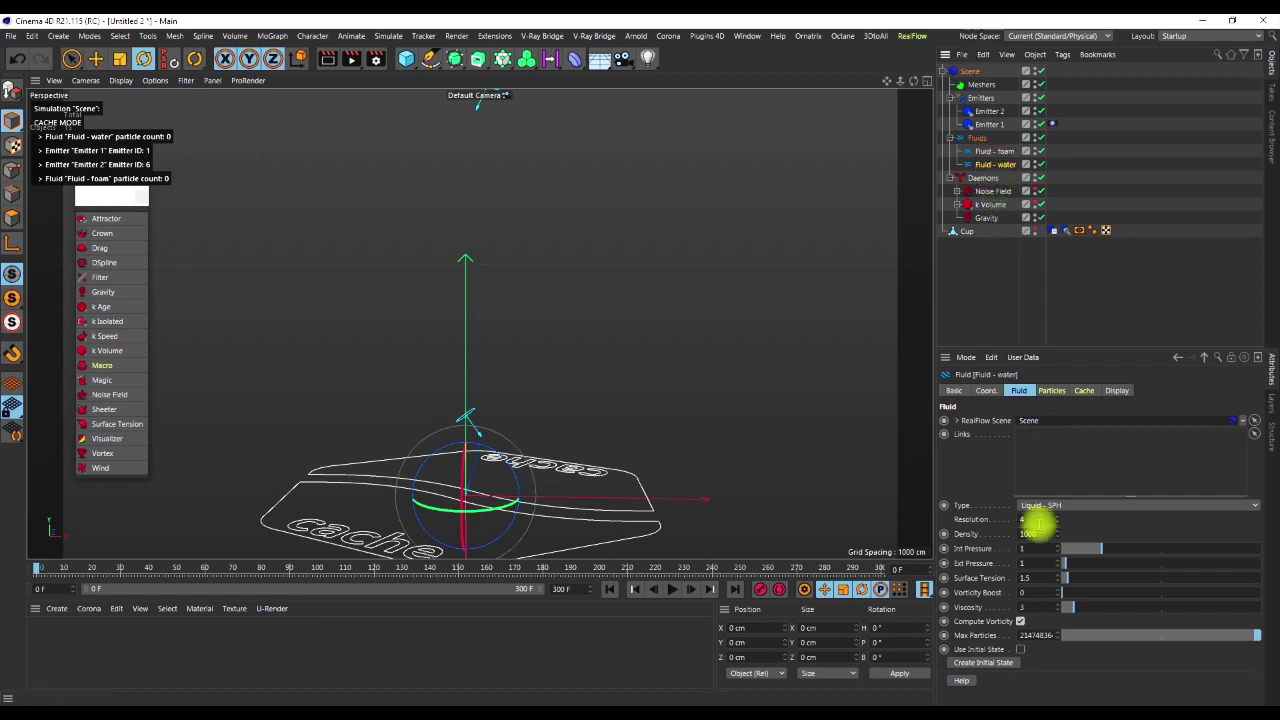
click(1024, 534)
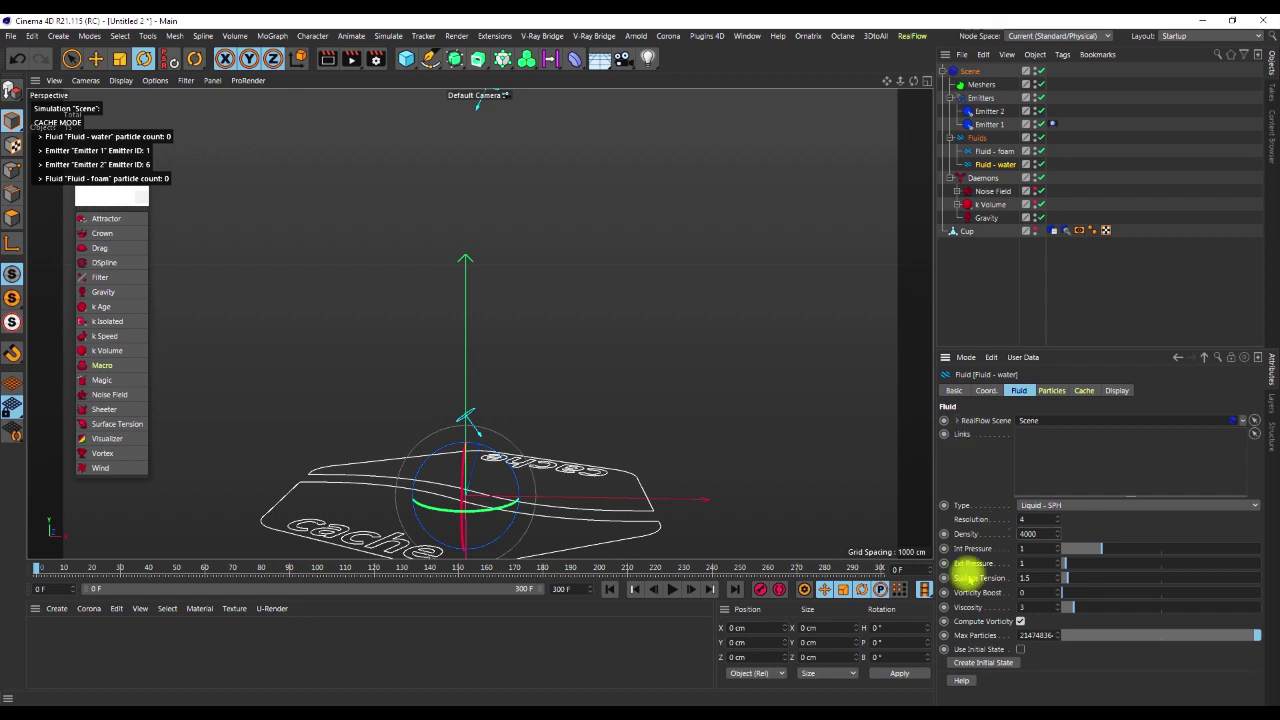
Set Fluid - foam's Surface Tension to 40 and enable Compute Vorticity for it
click(1003, 152)
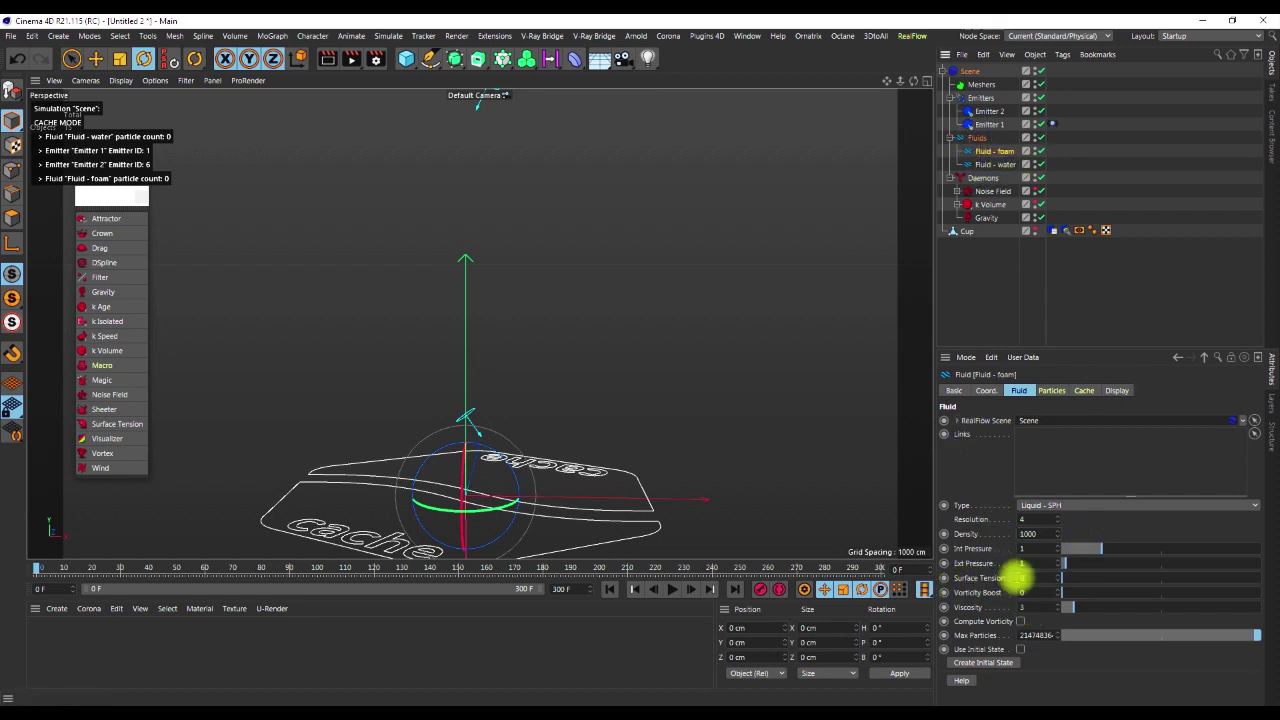
click(1005, 164)
click(995, 151)
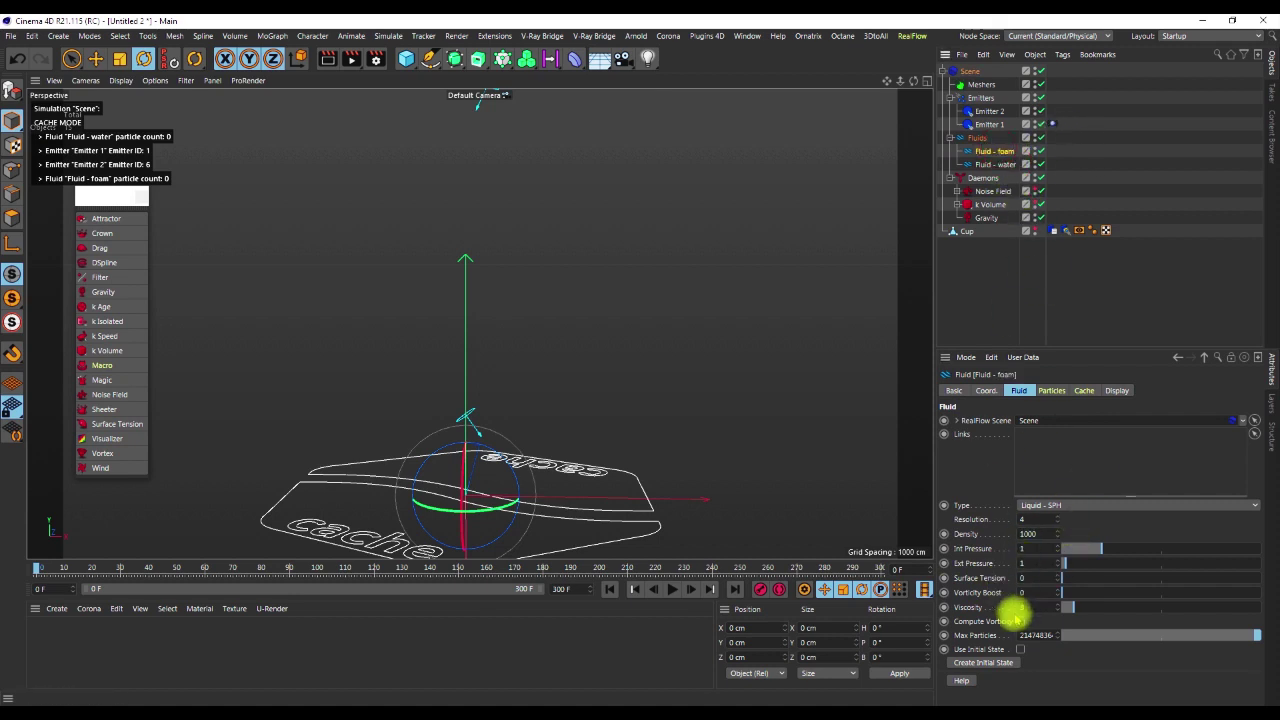
click(1022, 578)
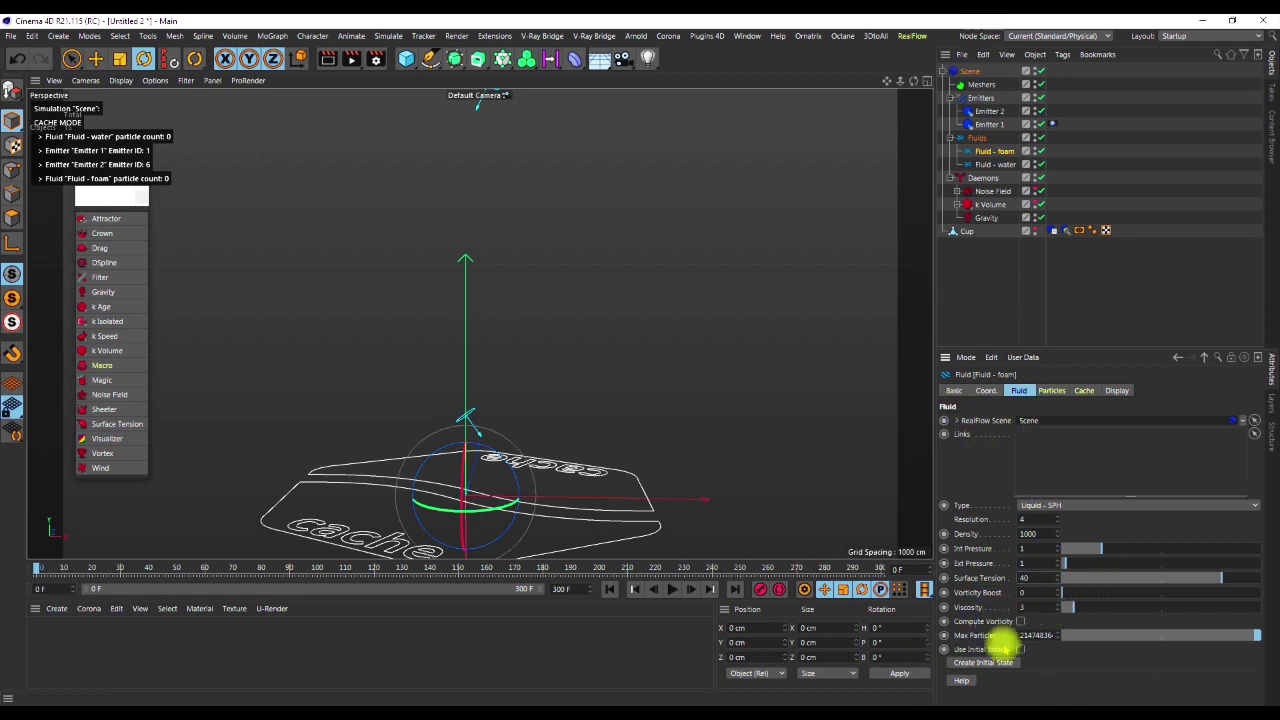
click(994, 164)
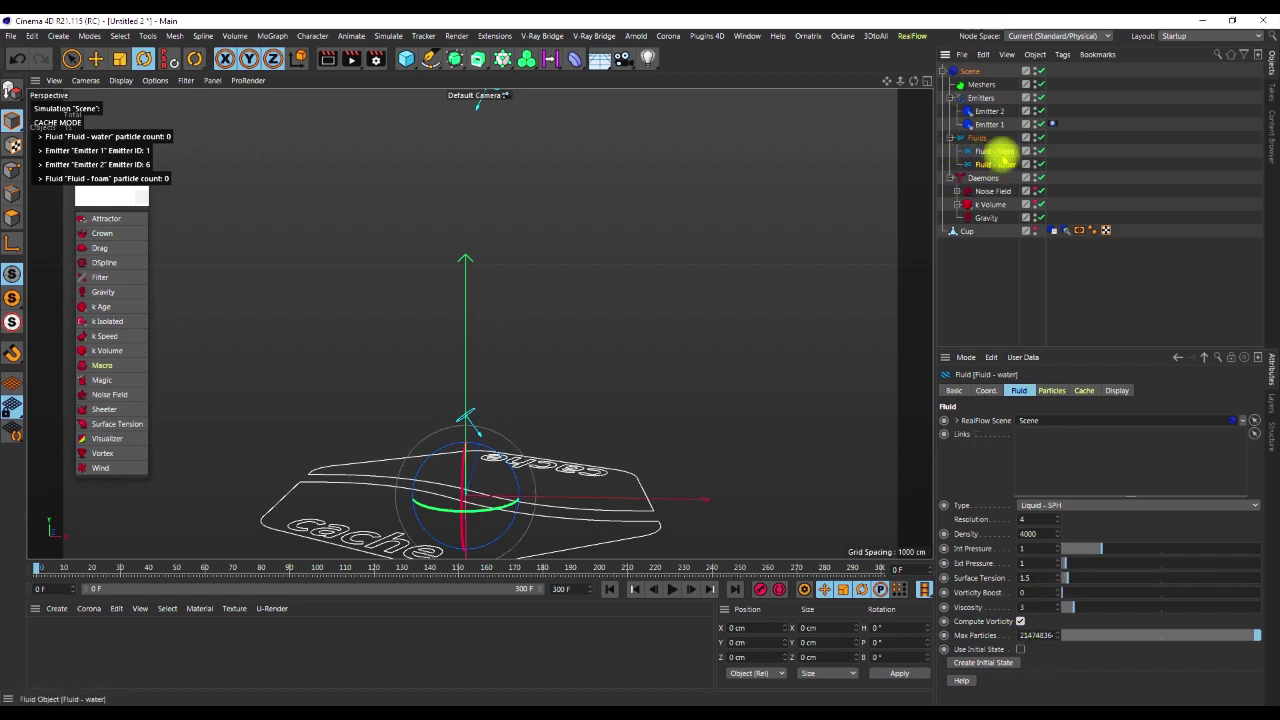
click(997, 162)
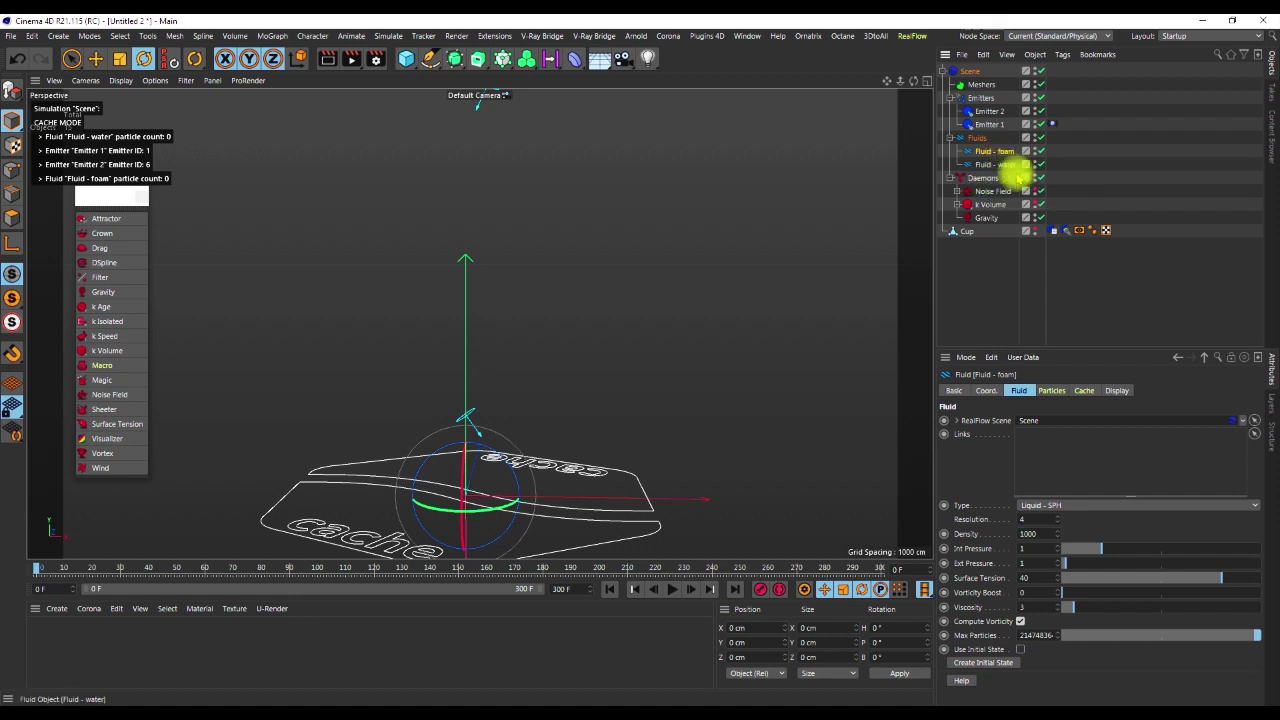
click(1050, 253)
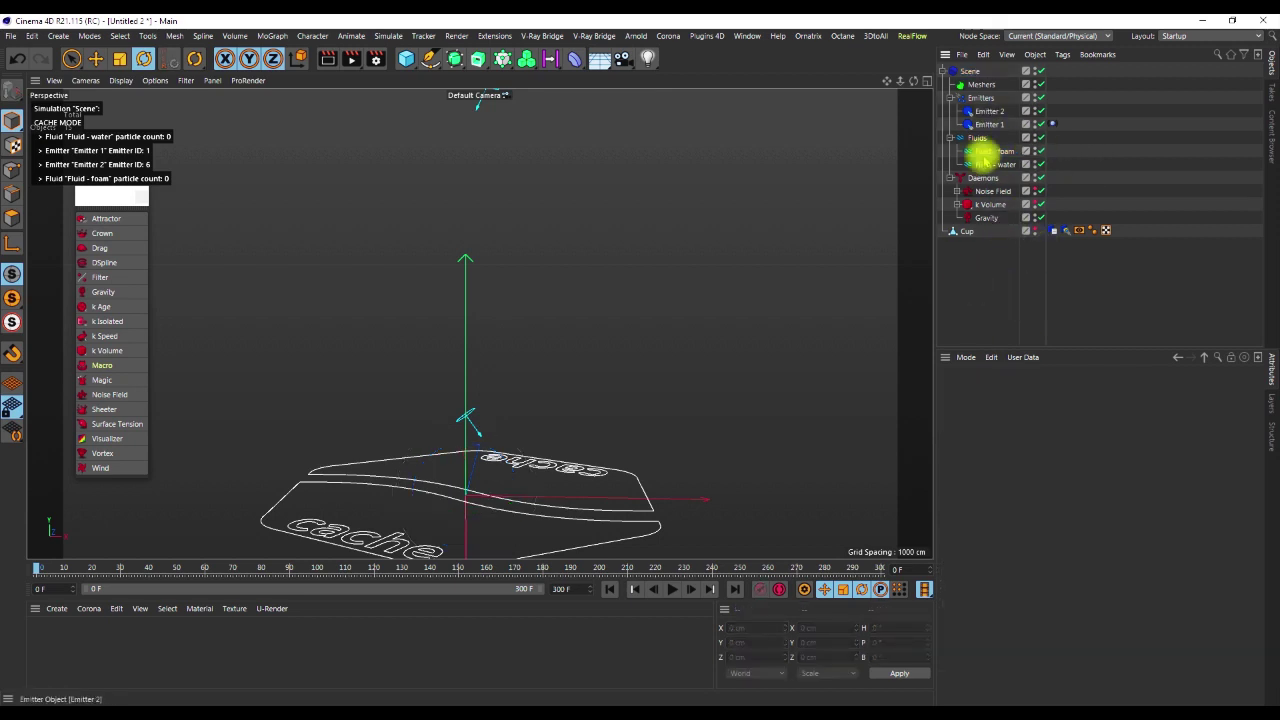
Rename the existing Gravity daemon to "Gravity - water"
click(990, 217)
double_click(995, 219)
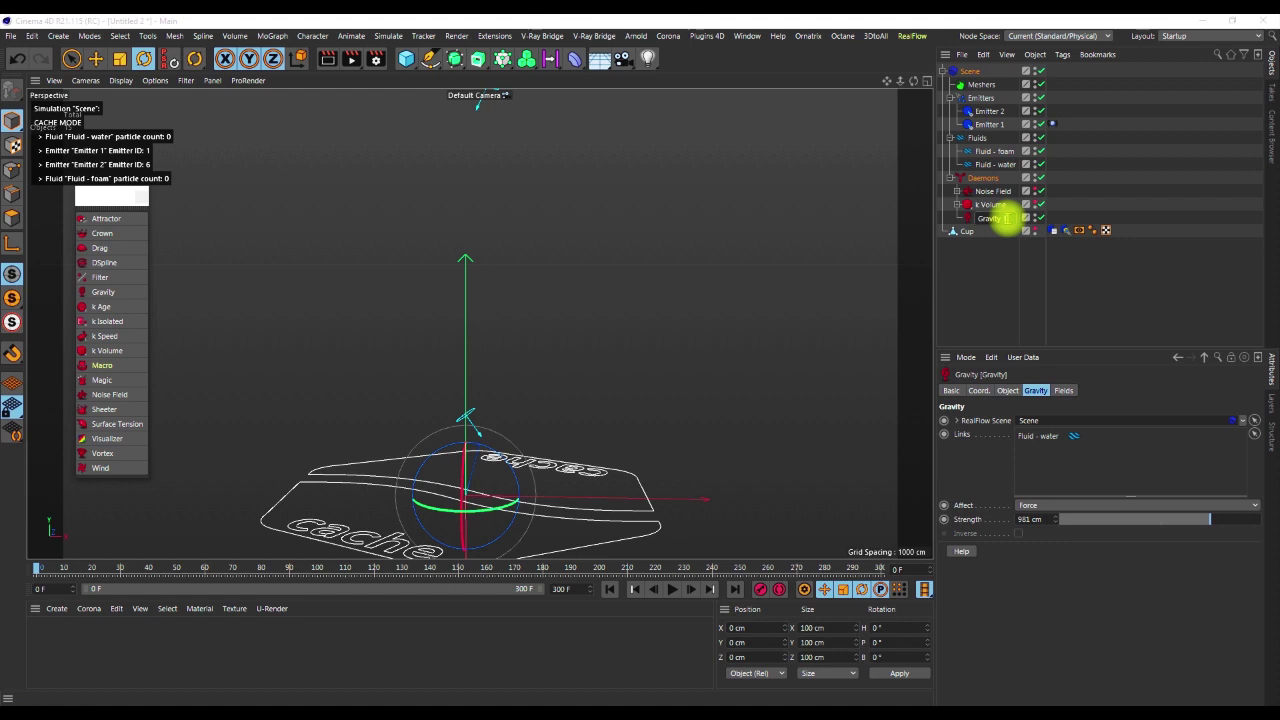
text(- water)
key(Return)
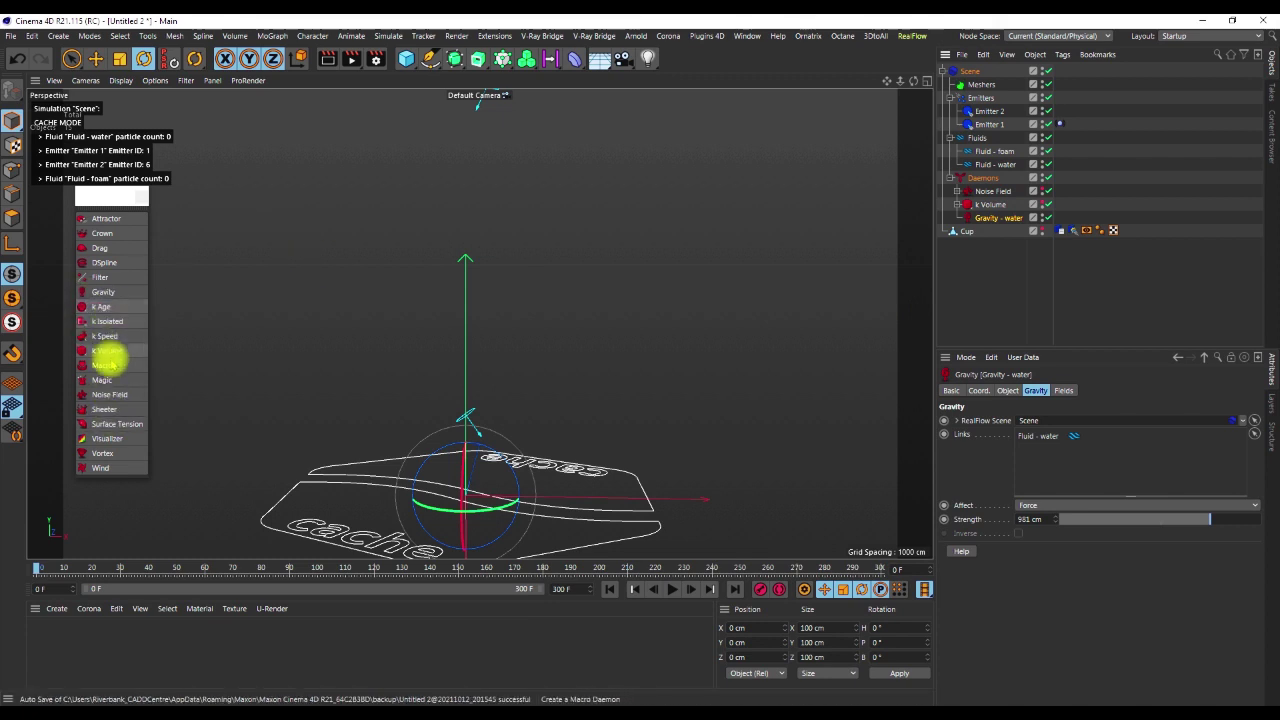
Add a second Gravity daemon to the scene and name it "Gravity - foam"
click(104, 291)
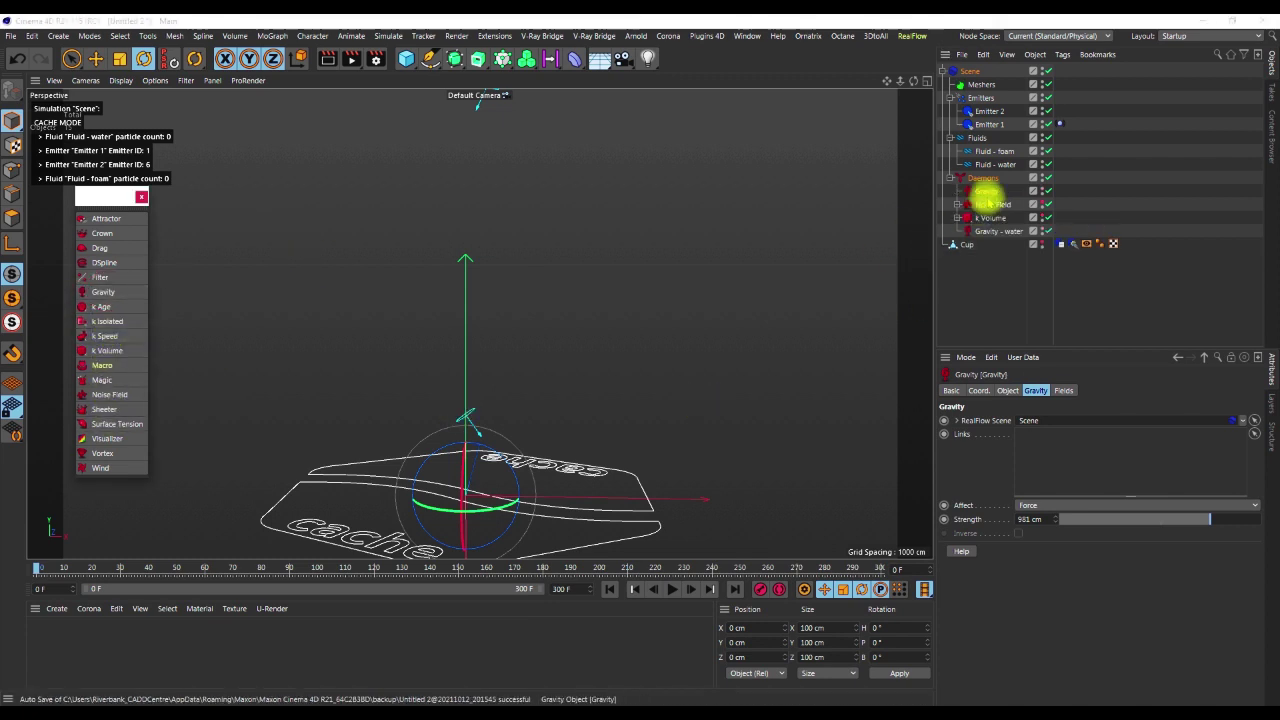
double_click(989, 191)
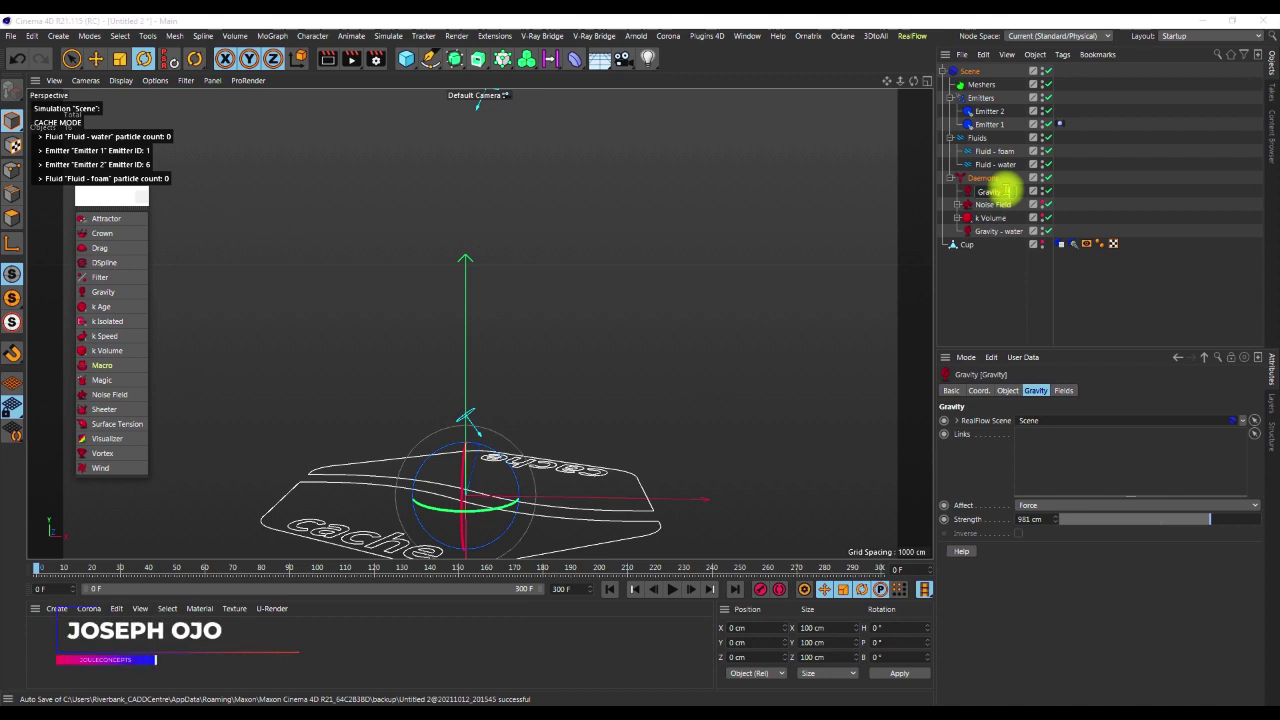
key(Return)
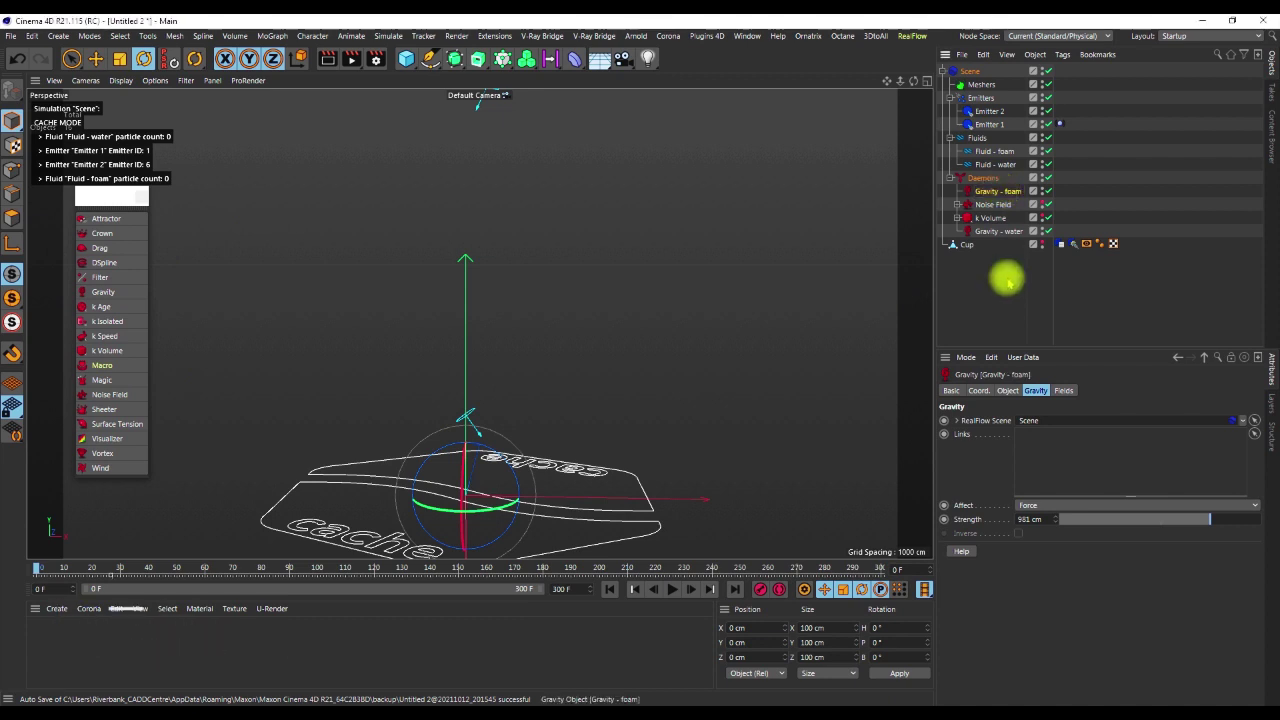
Set the Strength of the Gravity - water daemon to 3000 cm
click(1000, 231)
ctrl+click(1005, 191)
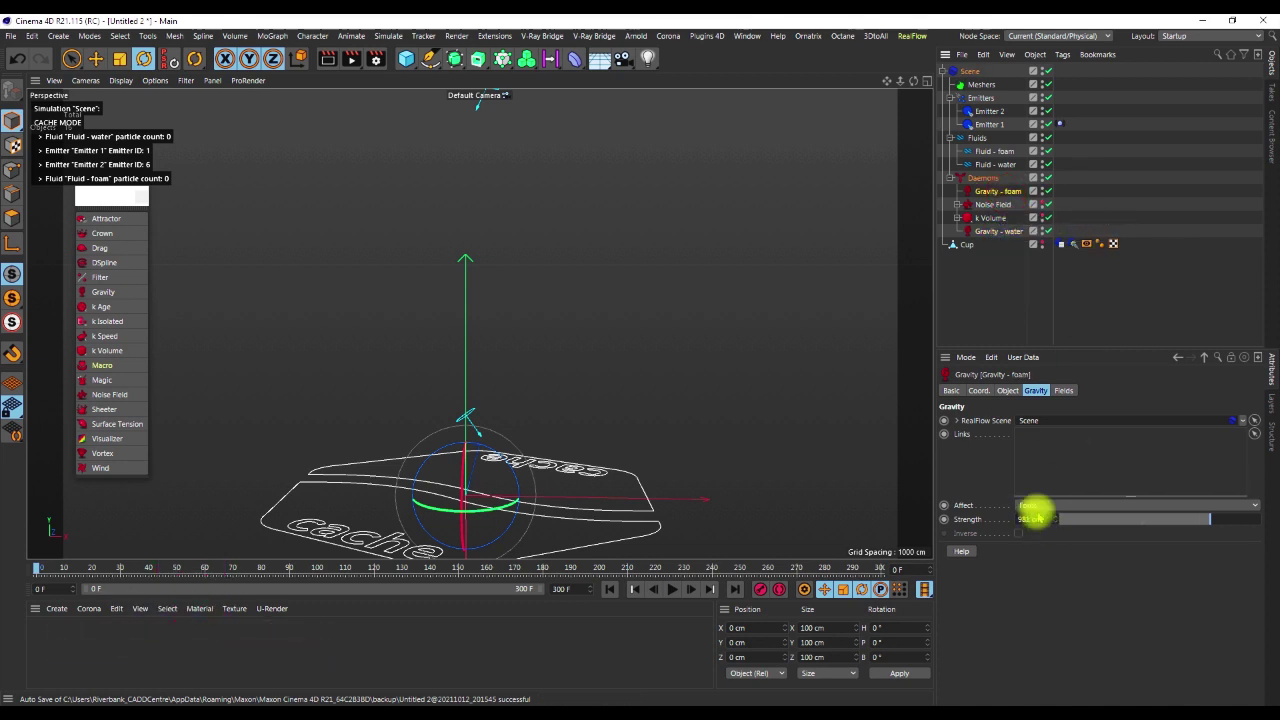
click(1034, 527)
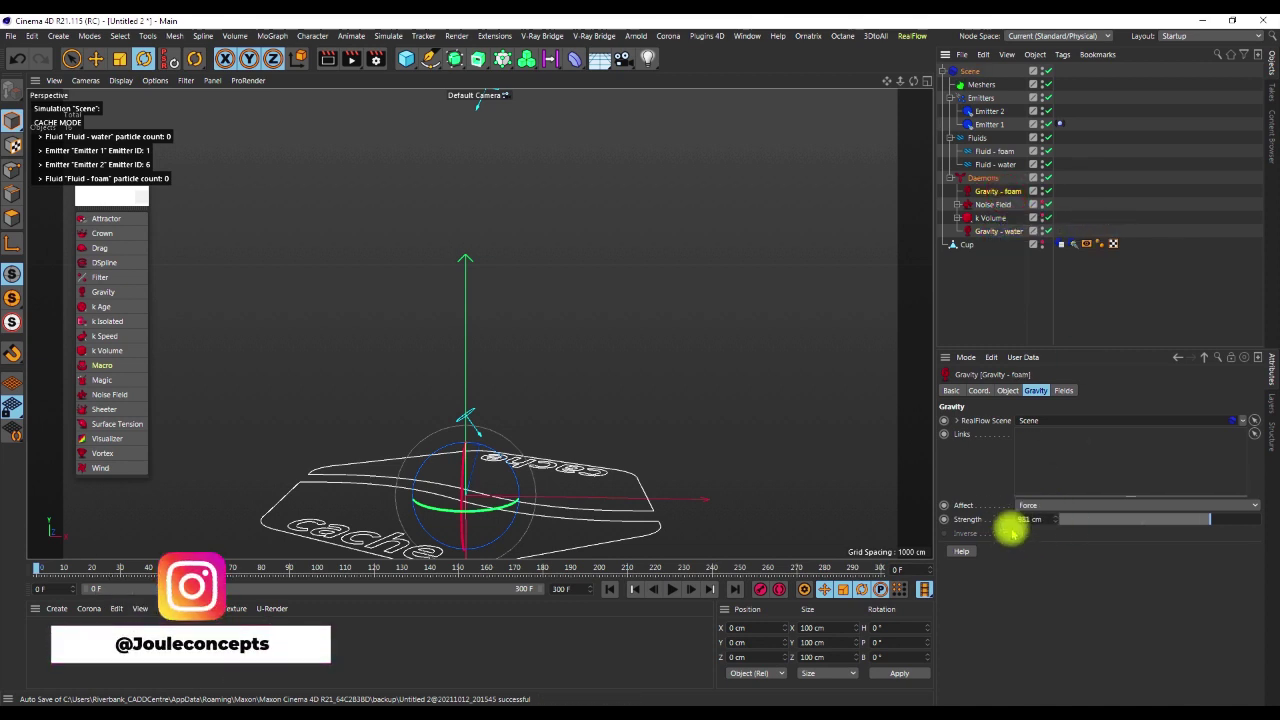
click(1000, 231)
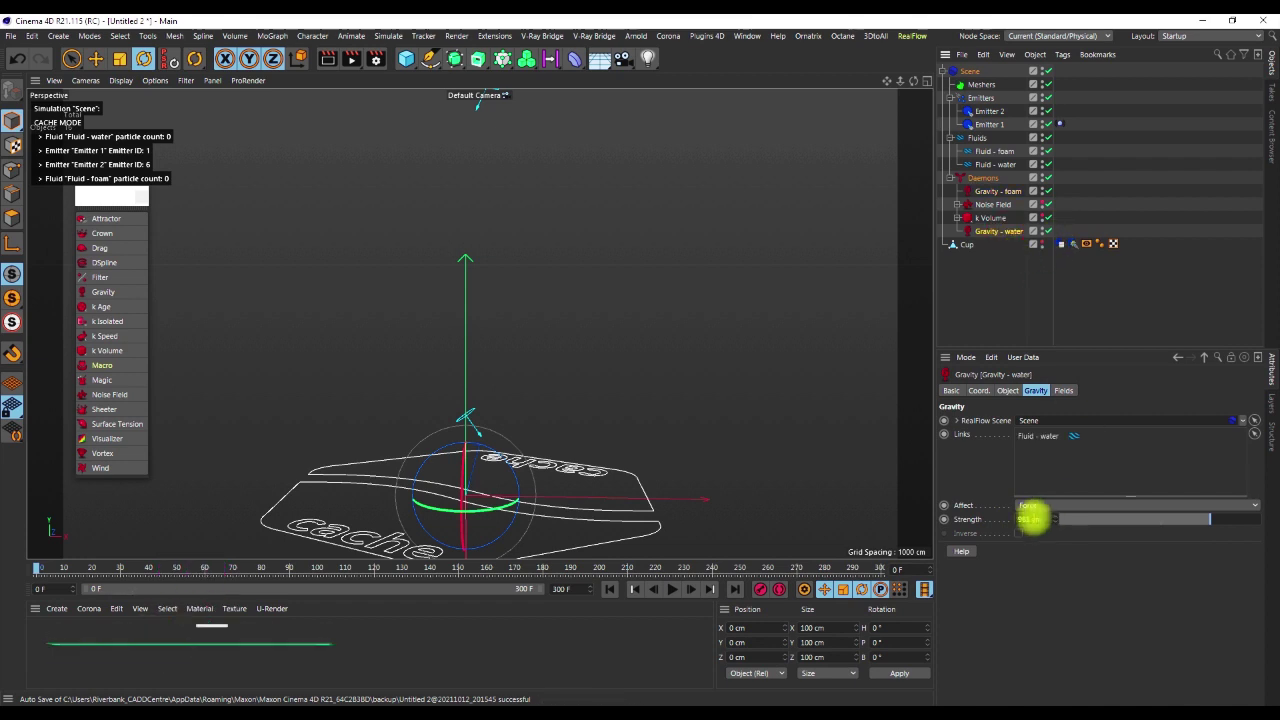
text(3000)
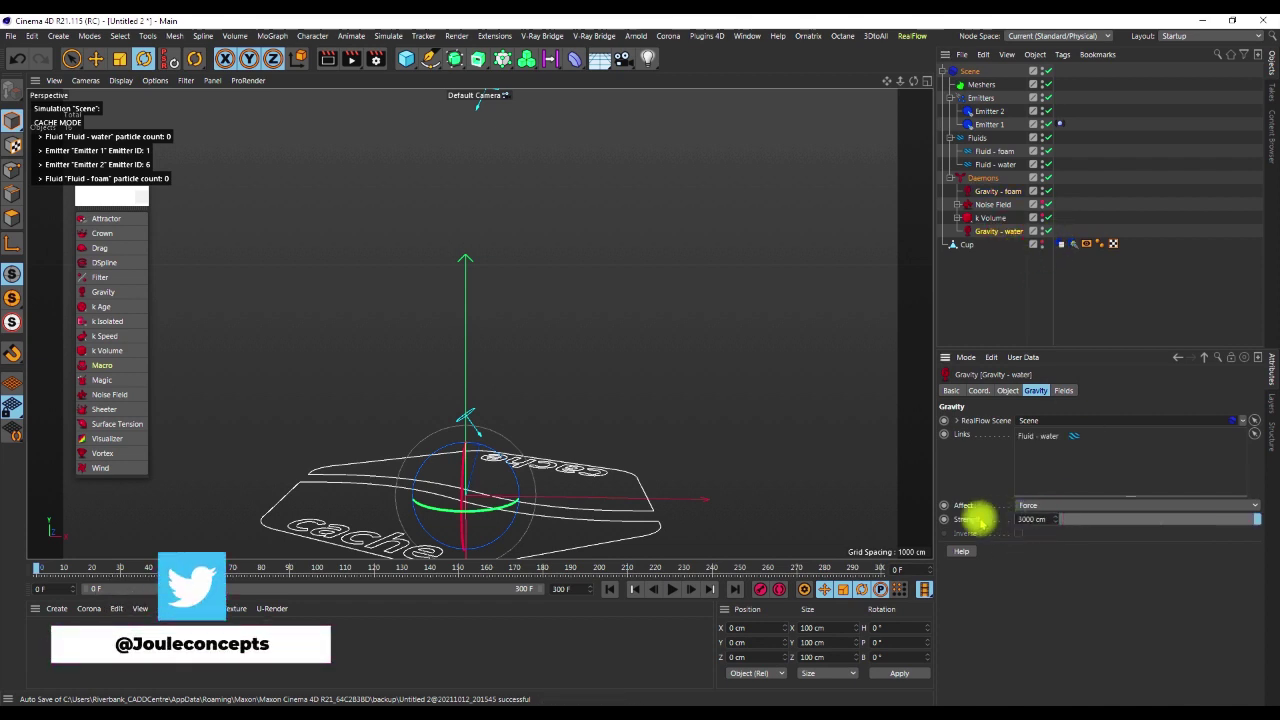
key(Return)
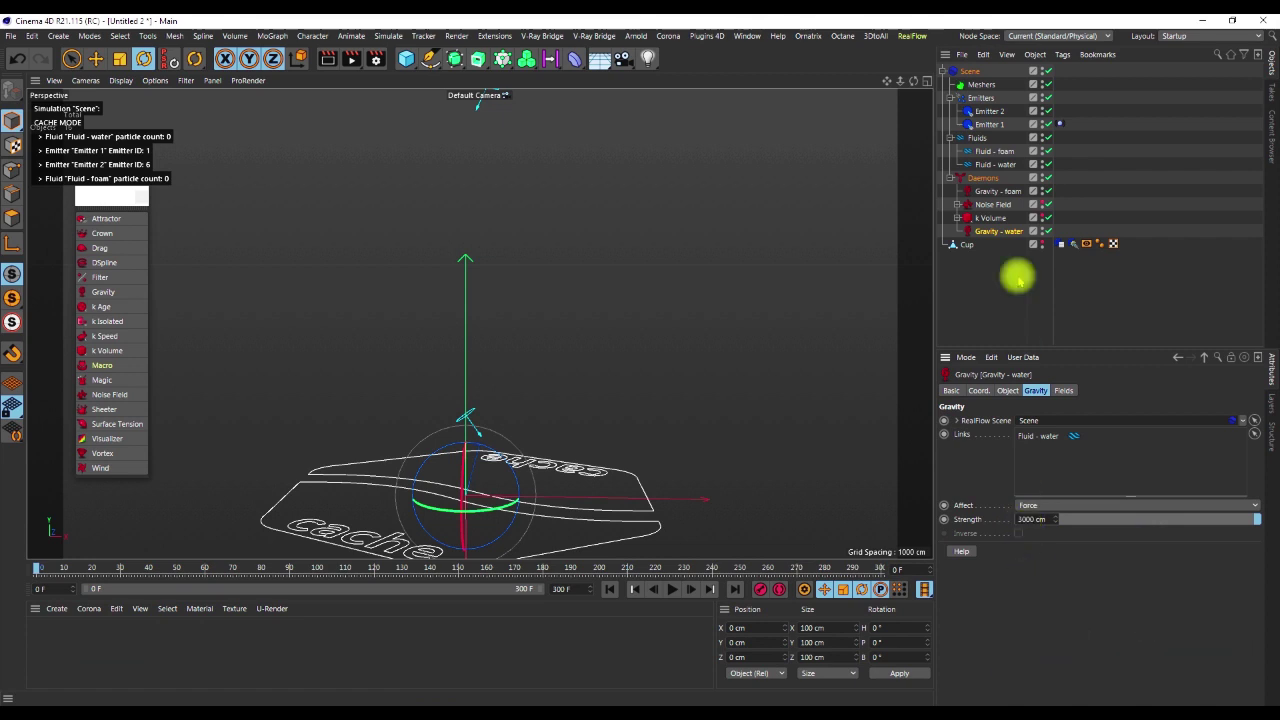
Link Fluid - foam to the Gravity - foam daemon, using Gravity - water's link as reference
click(1003, 193)
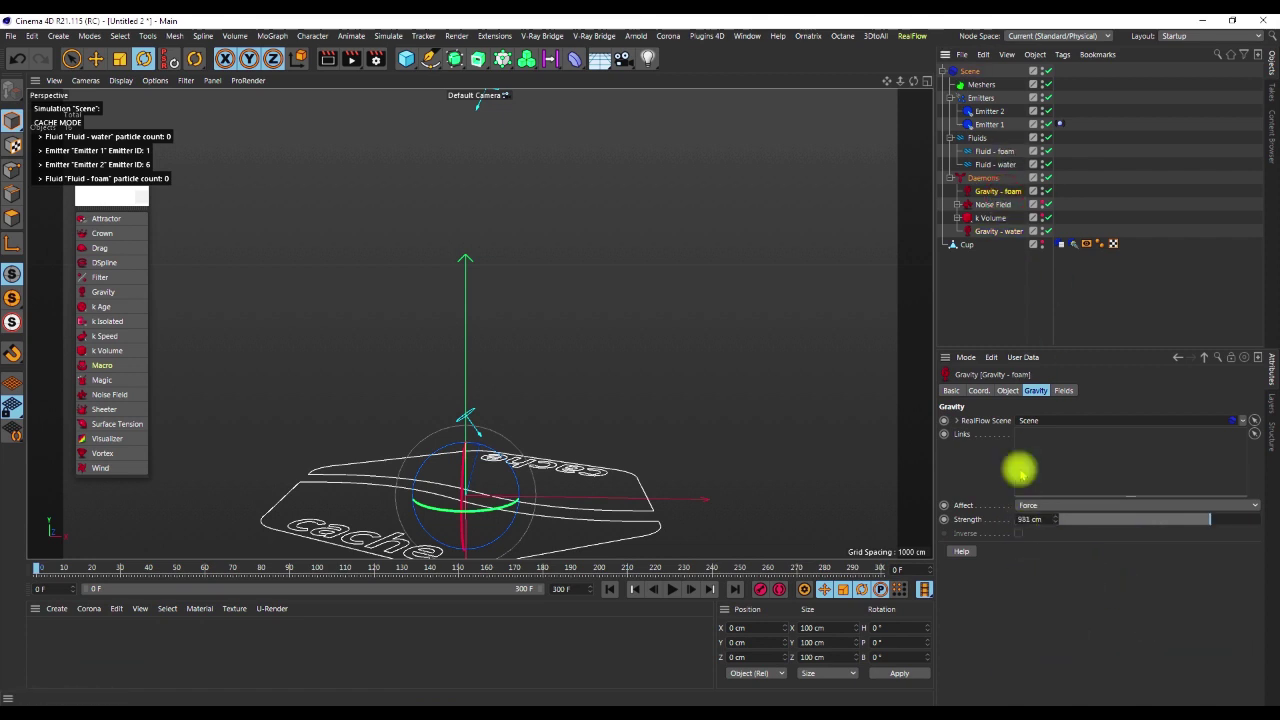
click(1005, 231)
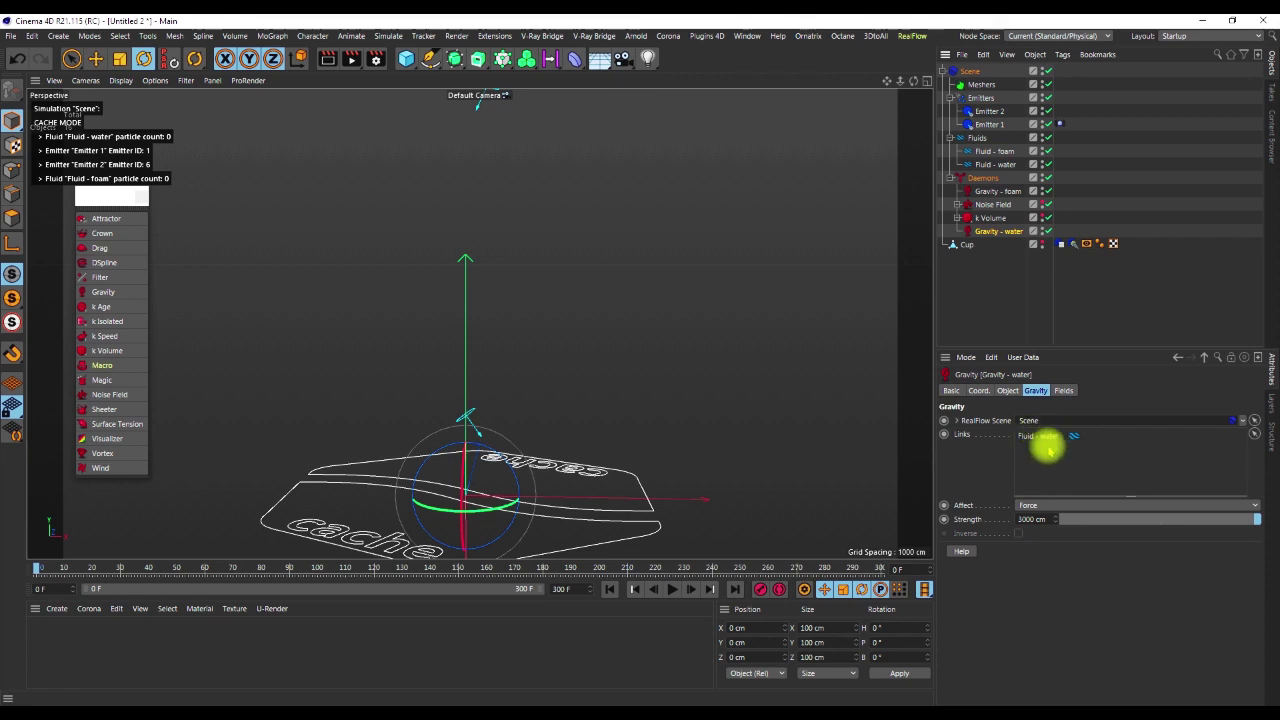
click(995, 190)
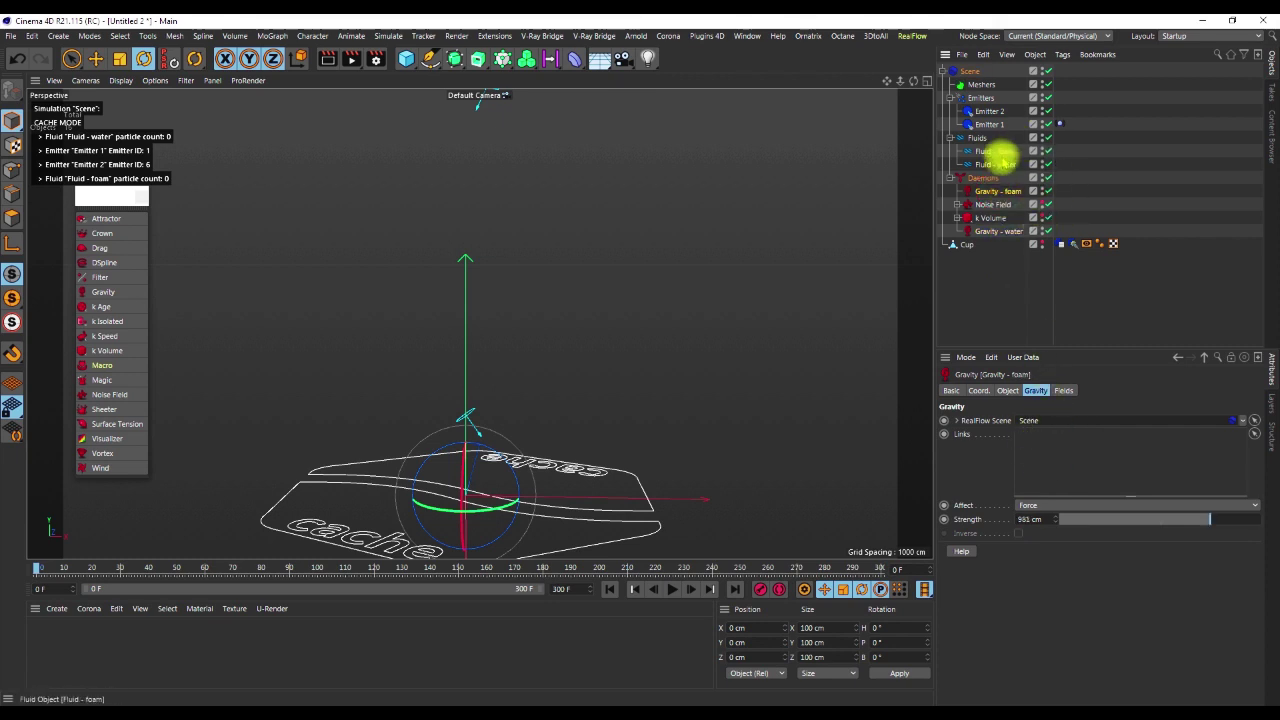
drag(997, 151, 1019, 445)
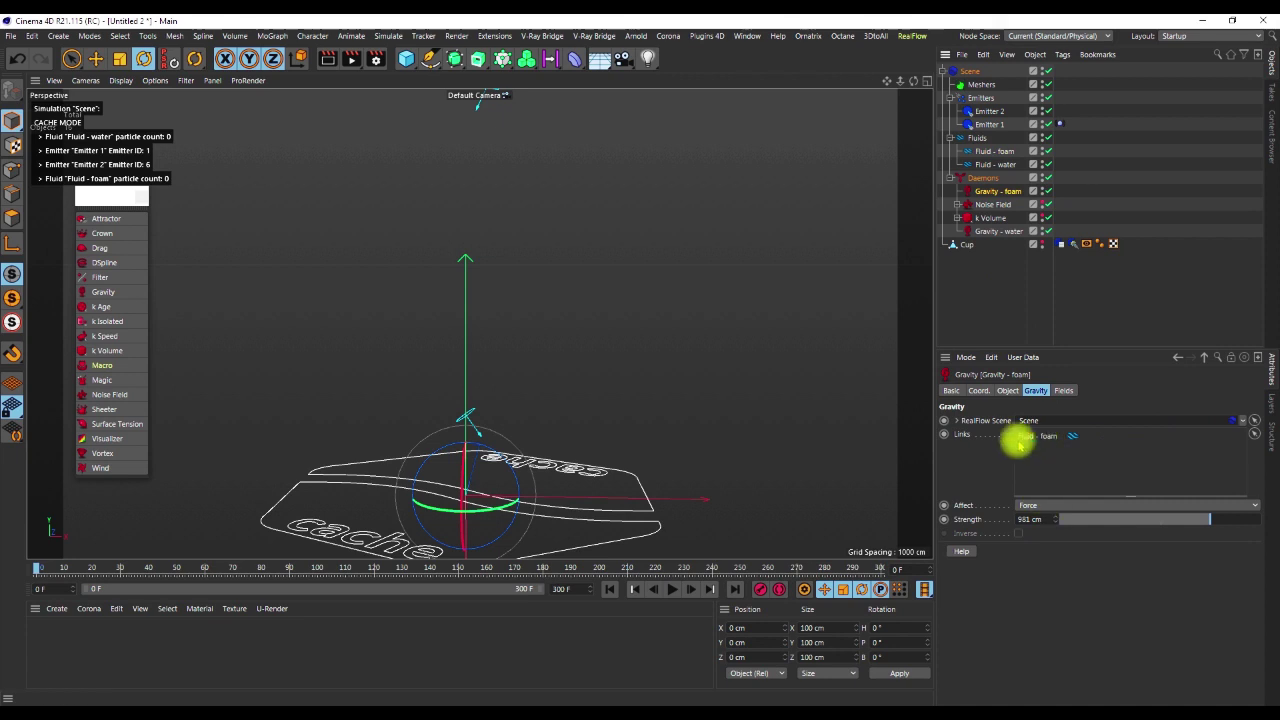
Add Fluid - foam to the links of the Noise Field and k Volume daemons
click(994, 205)
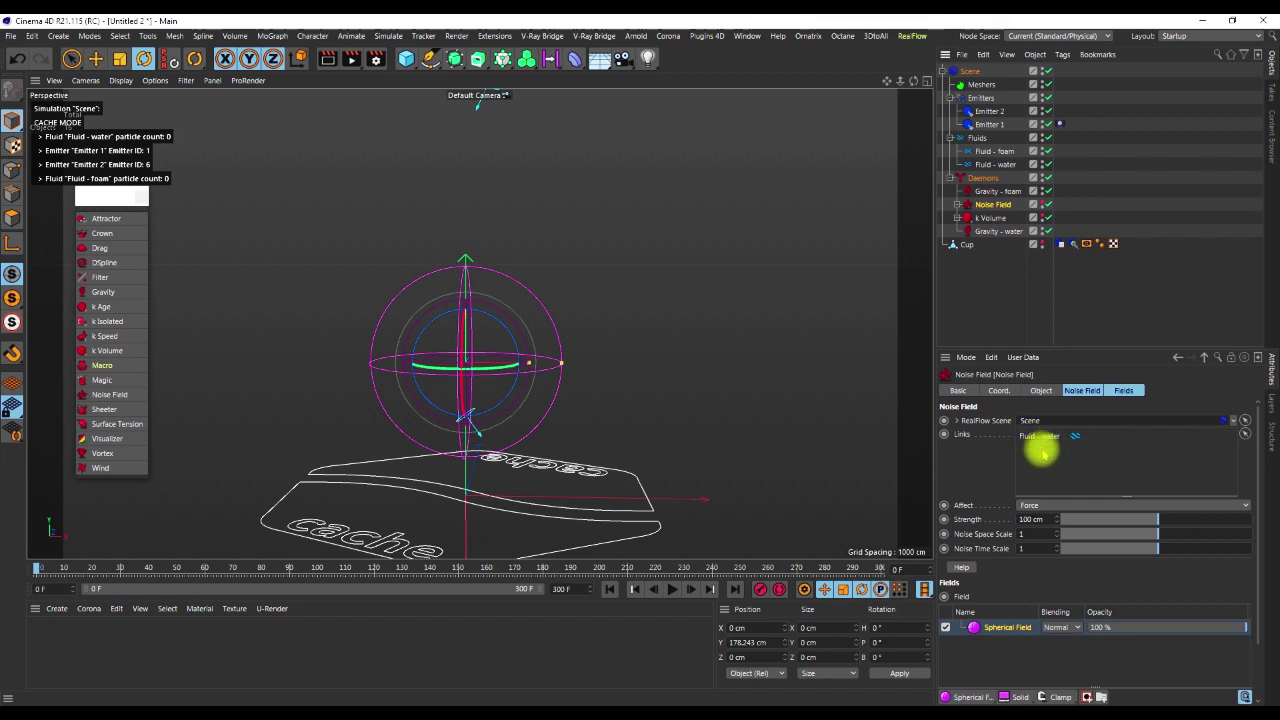
drag(997, 153, 1065, 450)
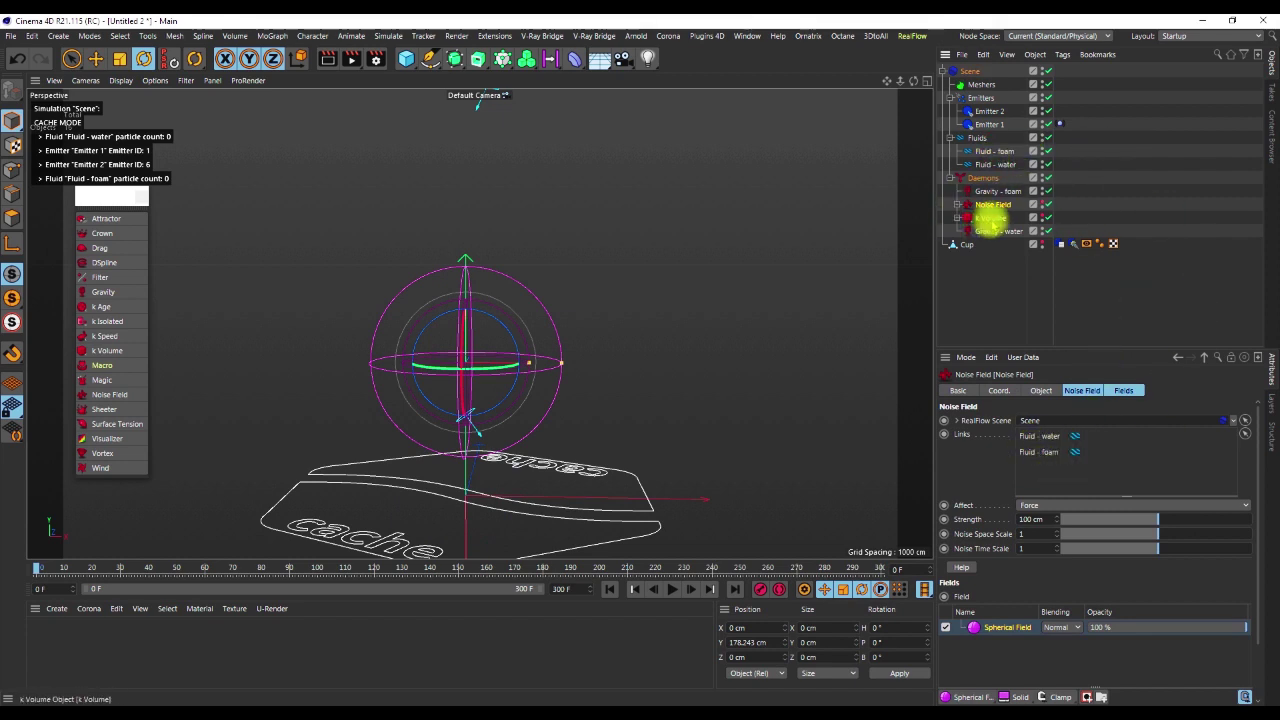
click(988, 218)
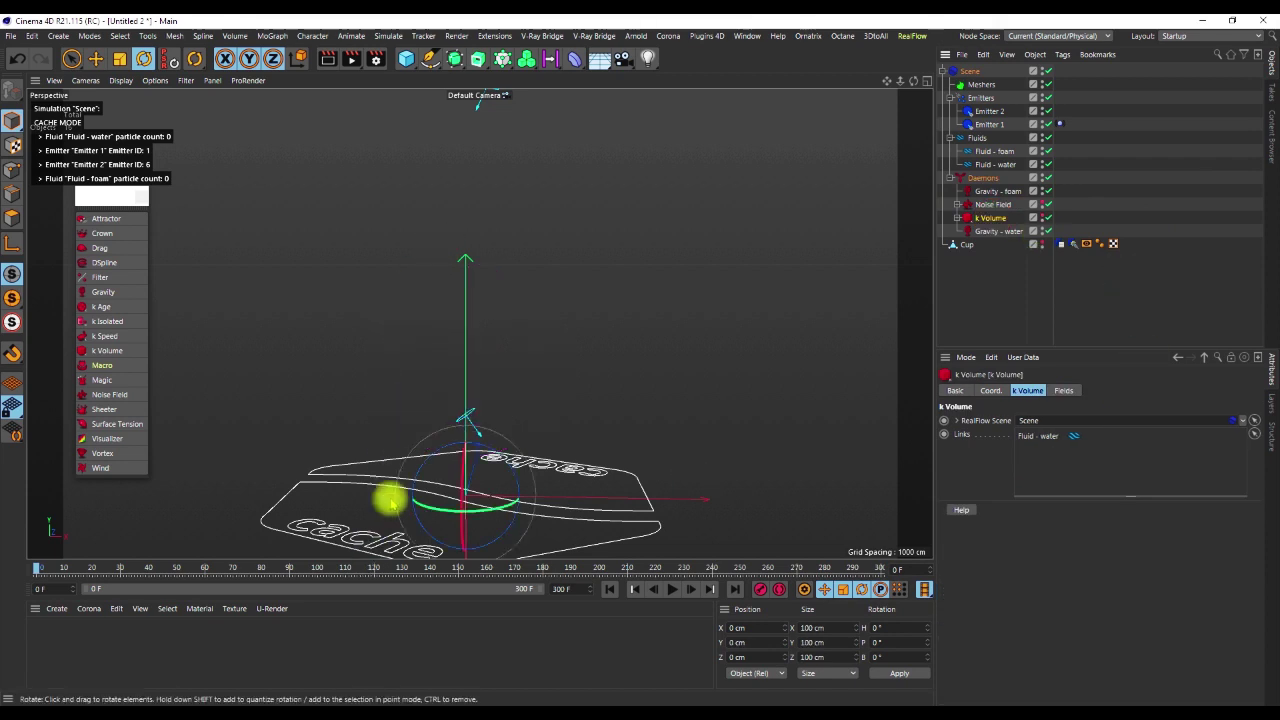
drag(1001, 149, 1042, 450)
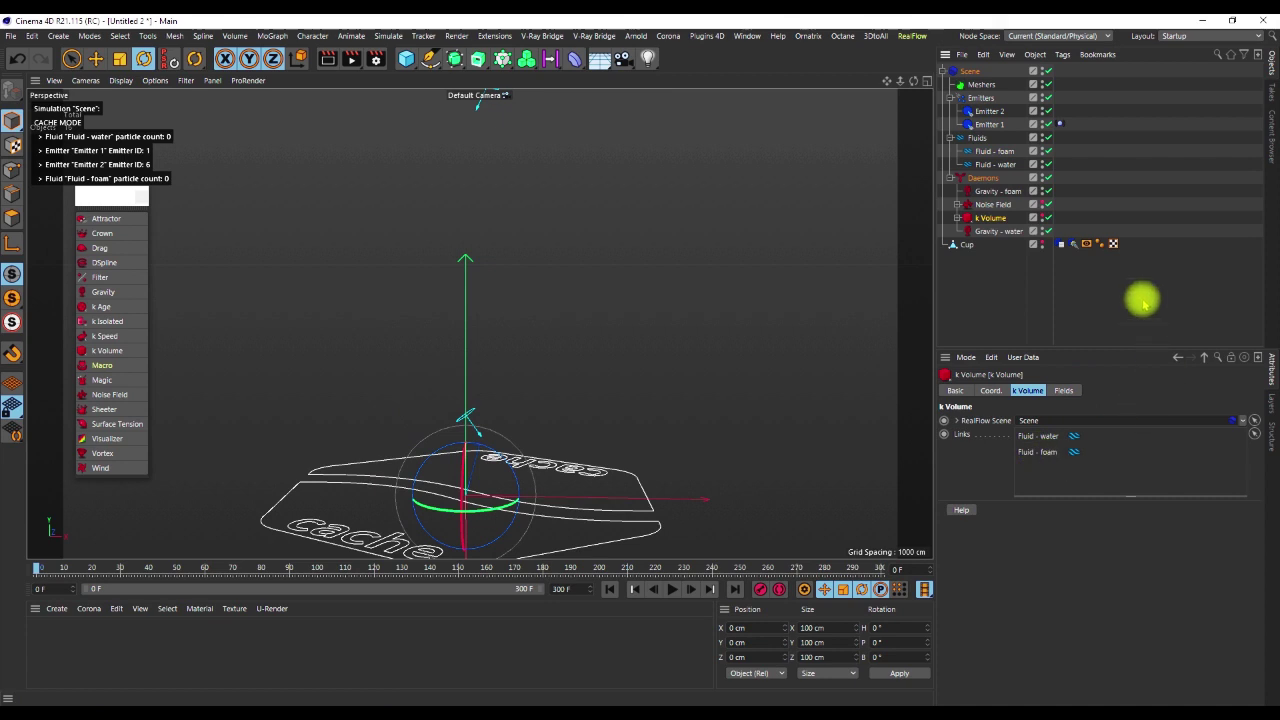
Add Fluid - foam to the links of the Cup's RealFlow collider and recheck the daemons' settings
click(1073, 243)
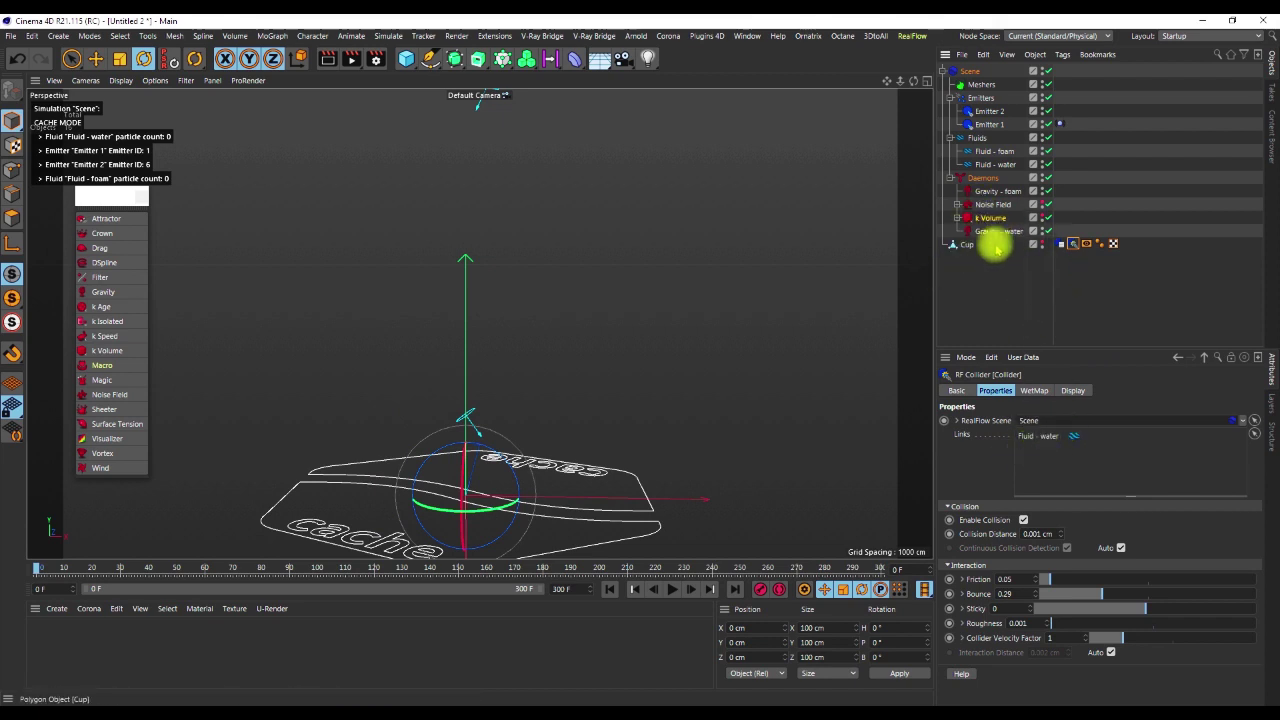
drag(997, 150, 1062, 447)
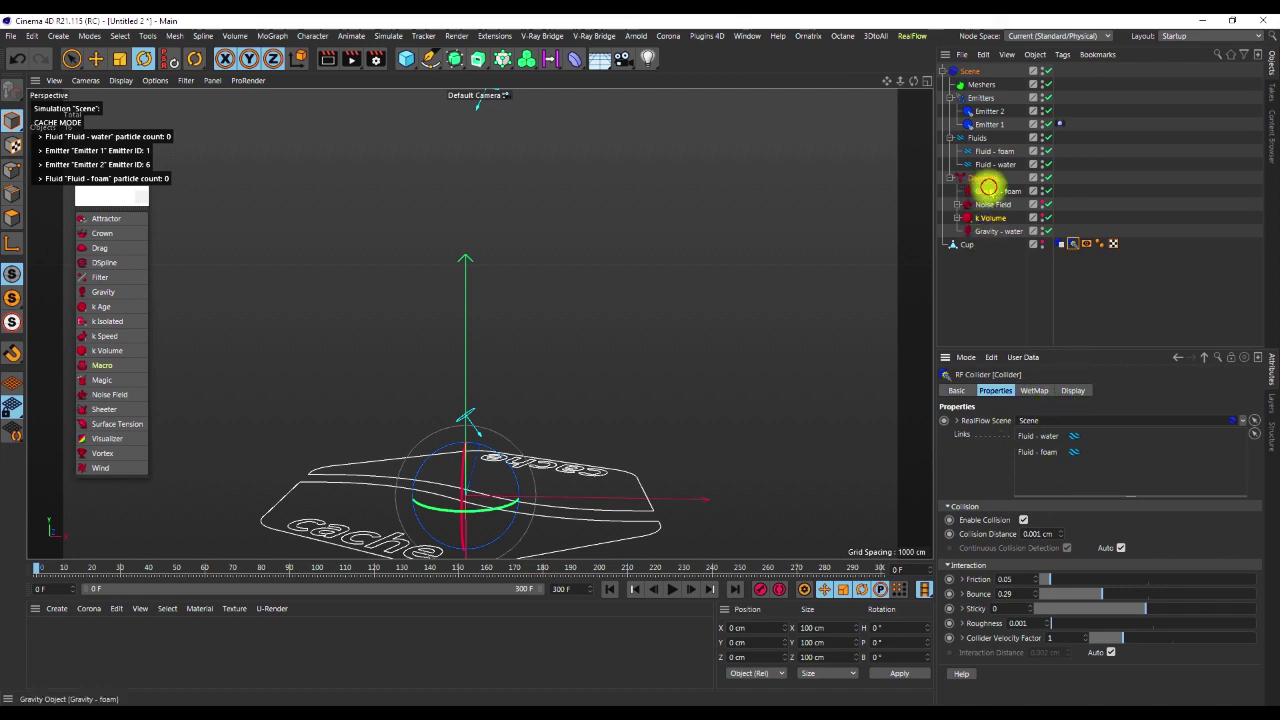
click(990, 190)
click(988, 217)
click(992, 231)
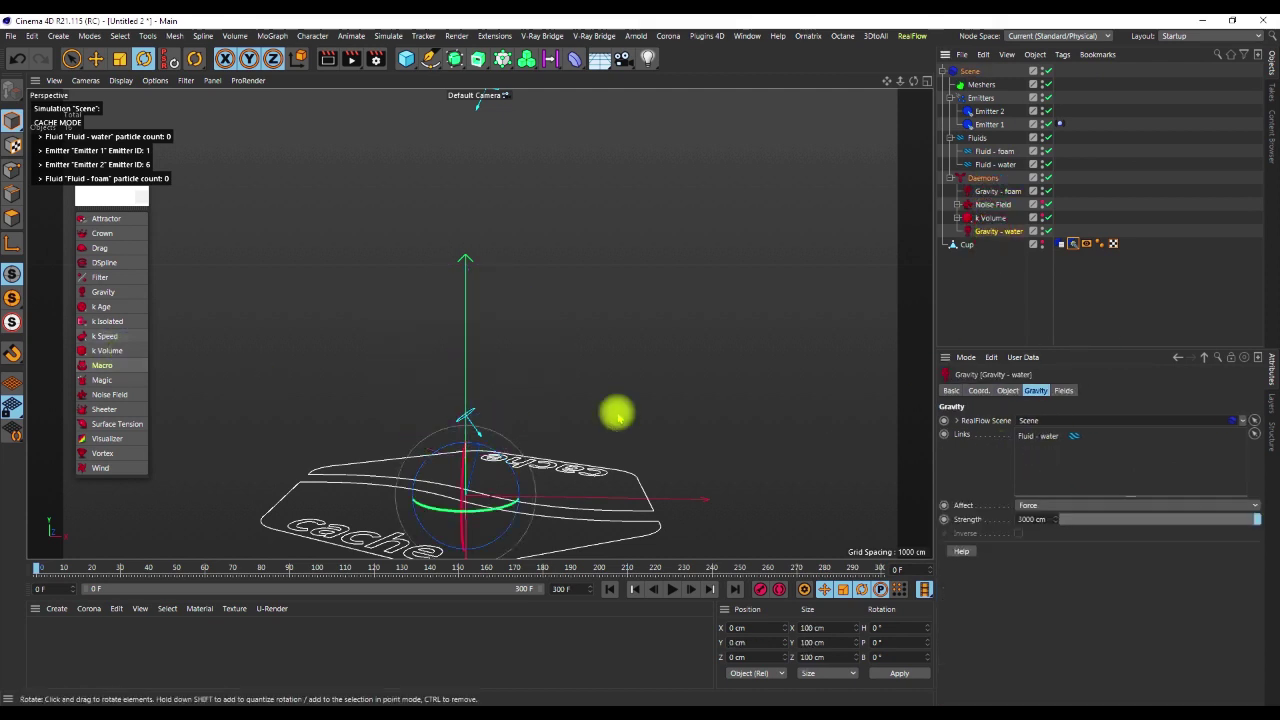
scroll(620, 398, up, 1)
alt+drag(517, 332, 537, 363)
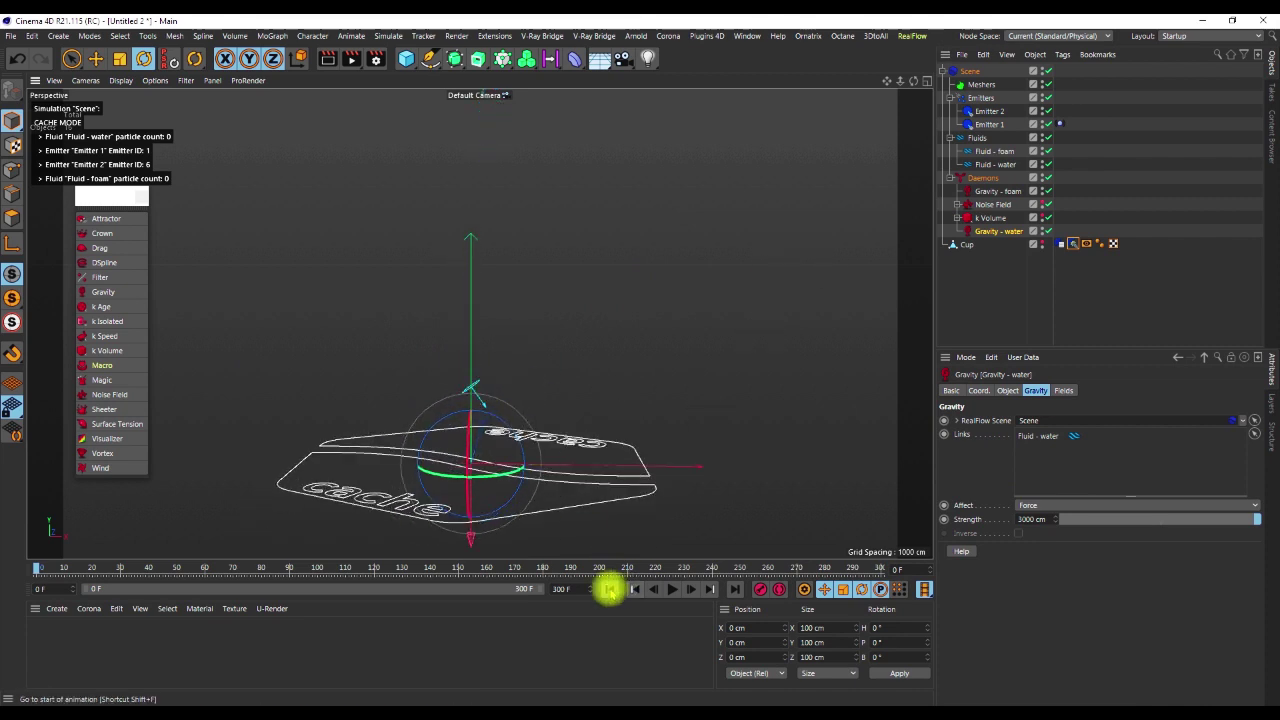
Make Fluid - foam's Particle Color solid white by removing every gradient knot except the white one
click(1003, 162)
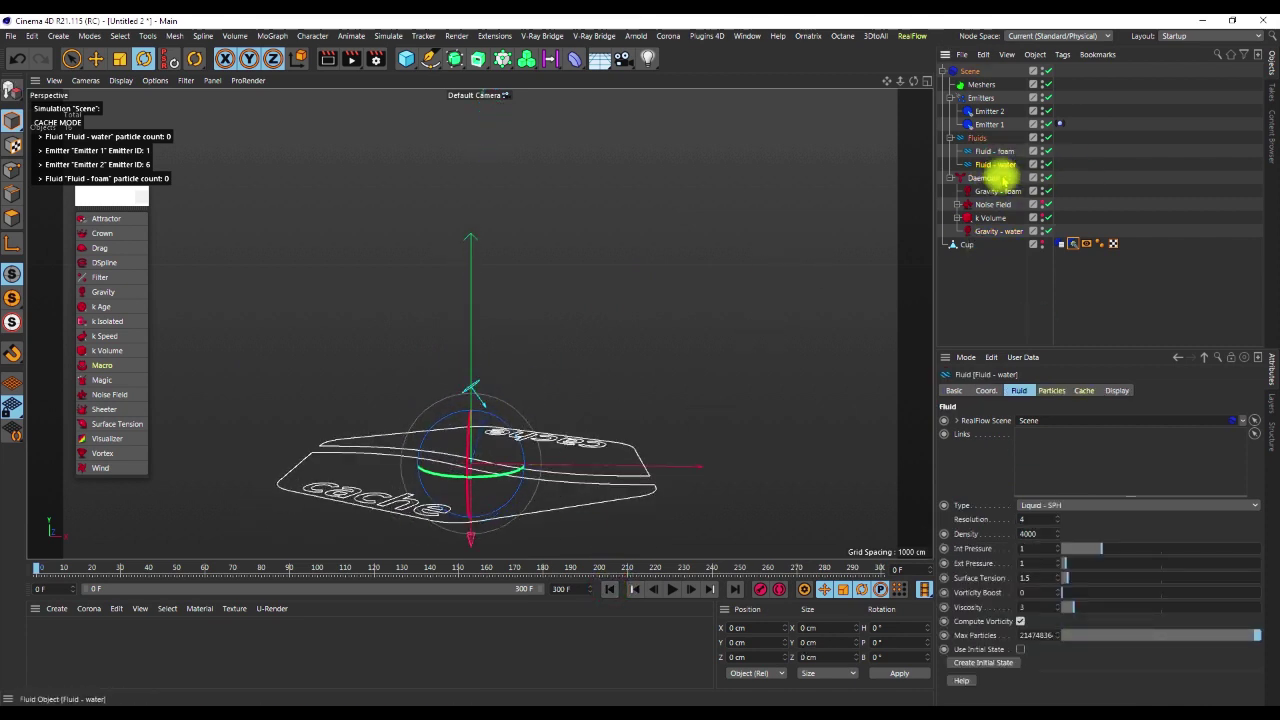
click(1000, 152)
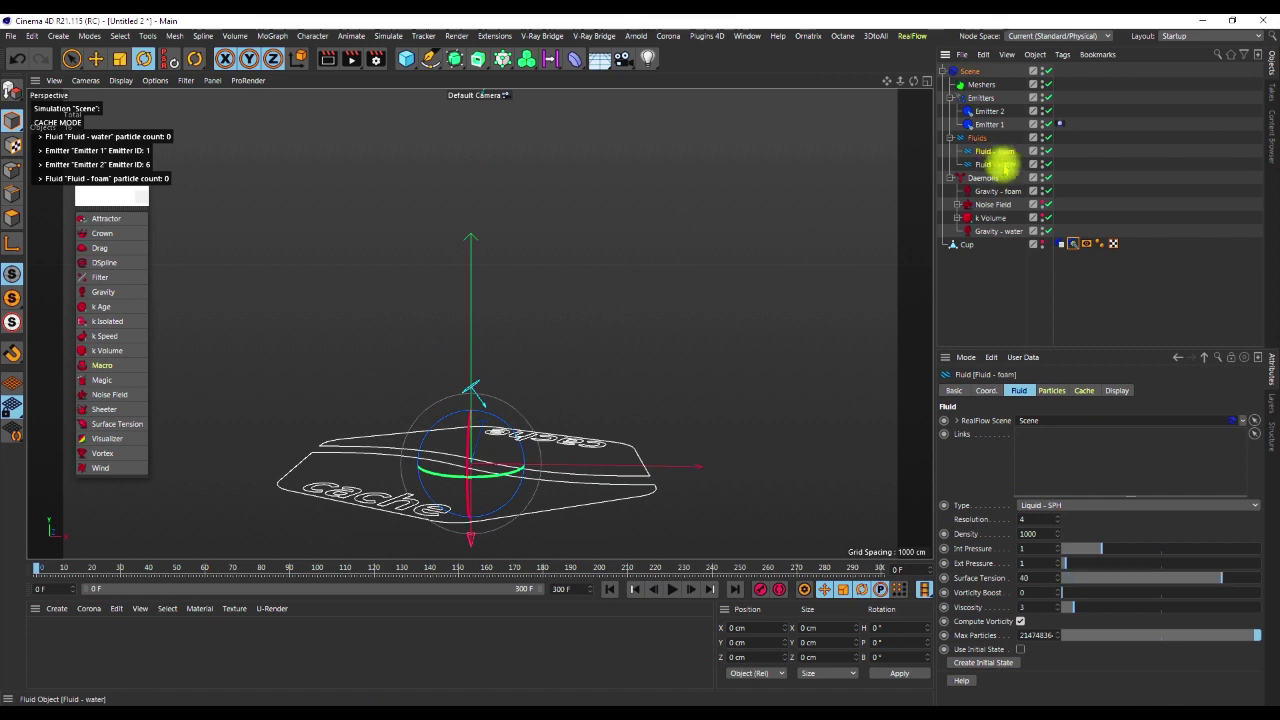
click(1112, 390)
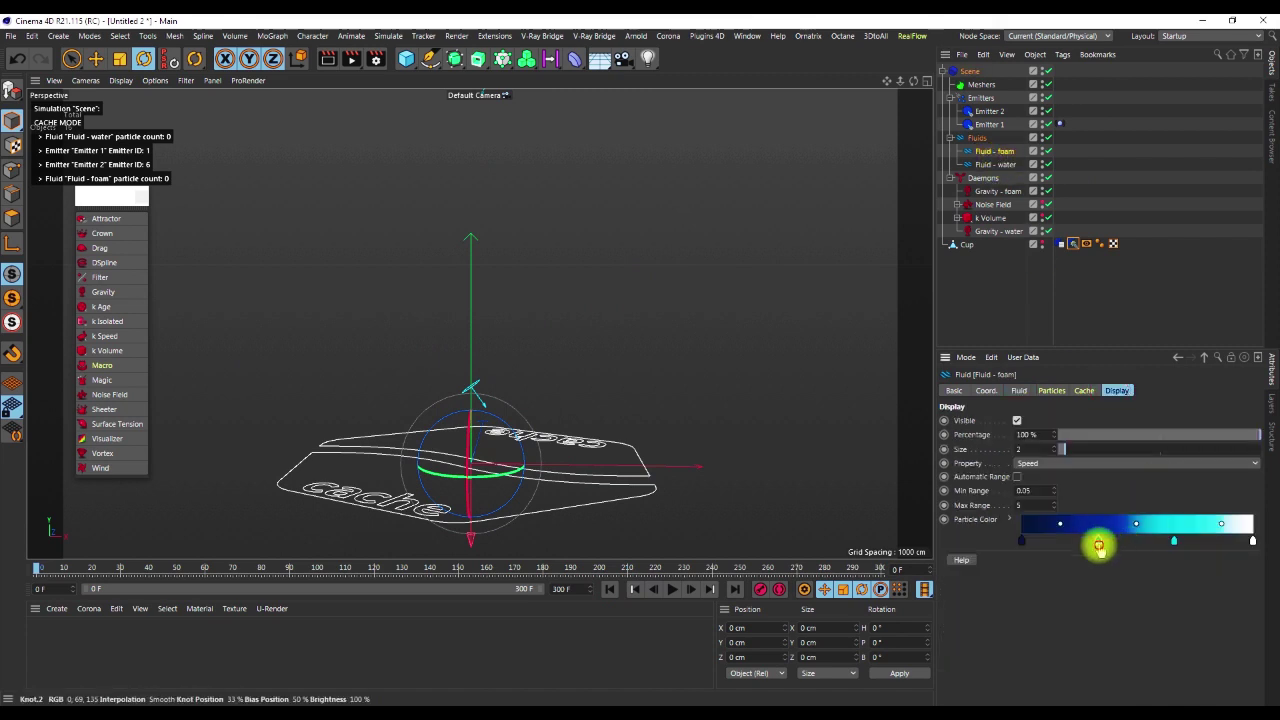
drag(1172, 547, 1087, 593)
click(1021, 541)
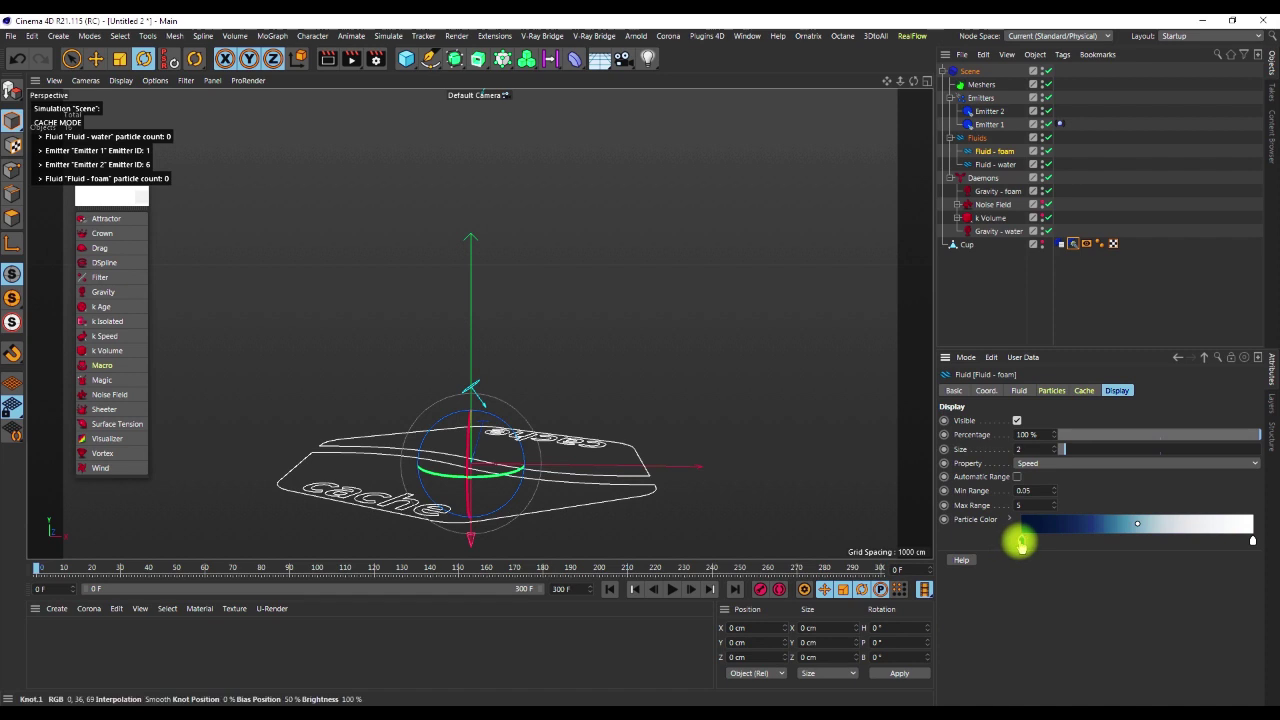
drag(1021, 541, 1020, 623)
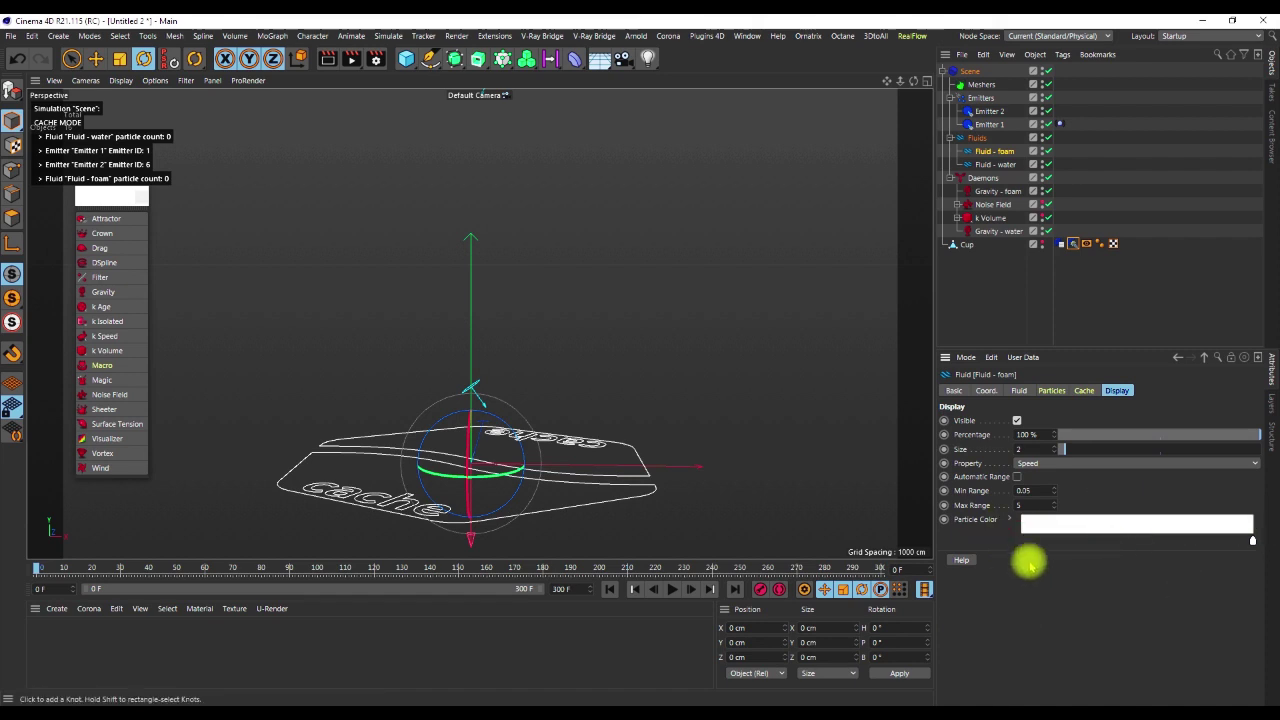
Cache the RealFlow scene's simulation for all 300 frames, keeping the existing cache folder
click(970, 70)
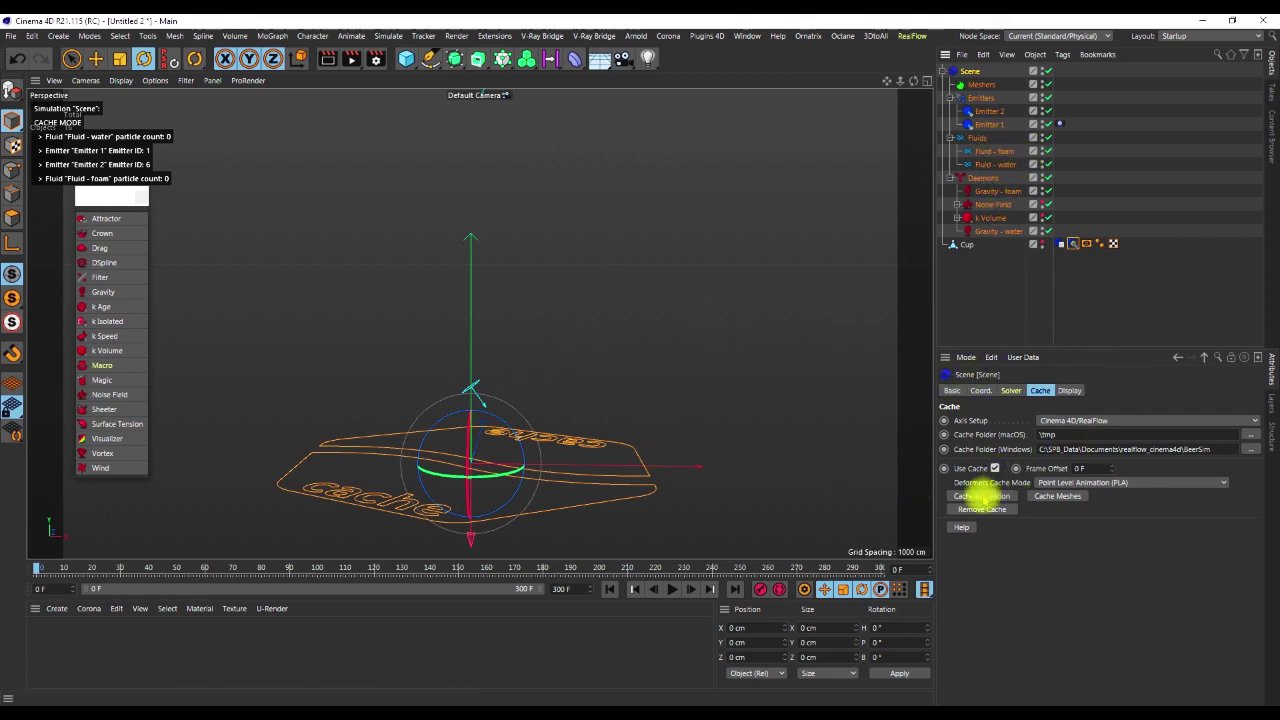
click(982, 509)
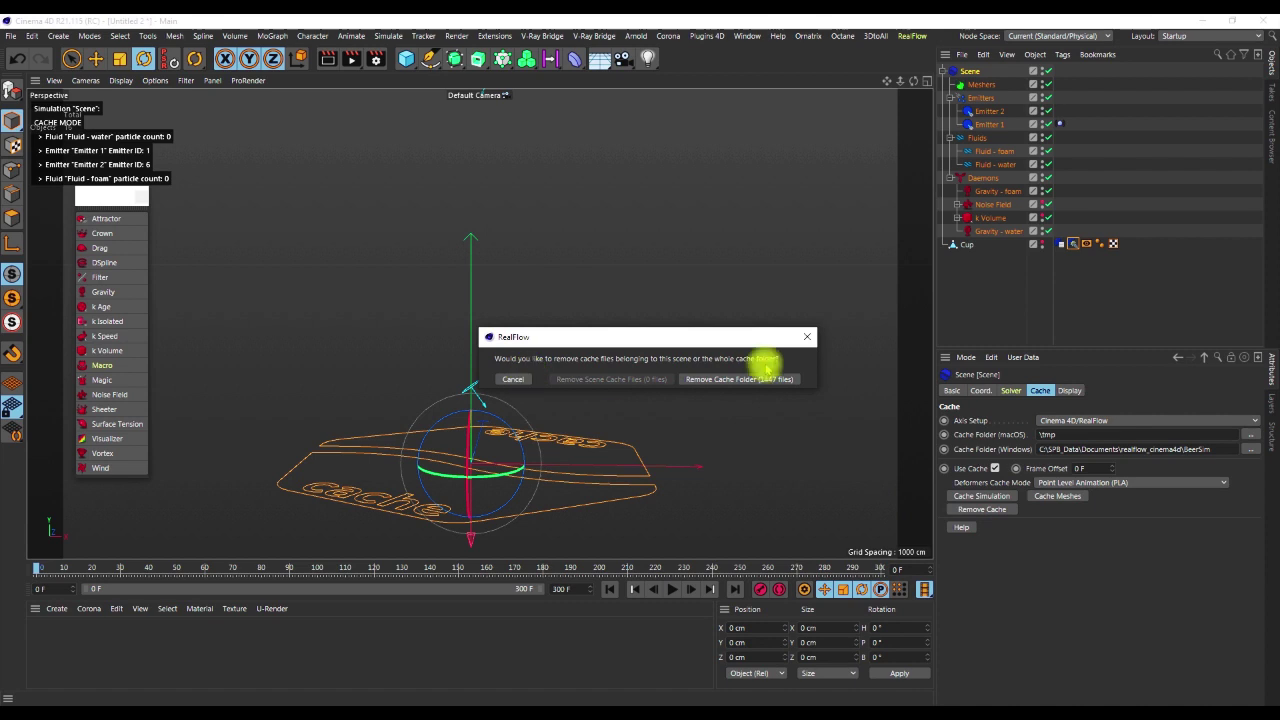
click(808, 336)
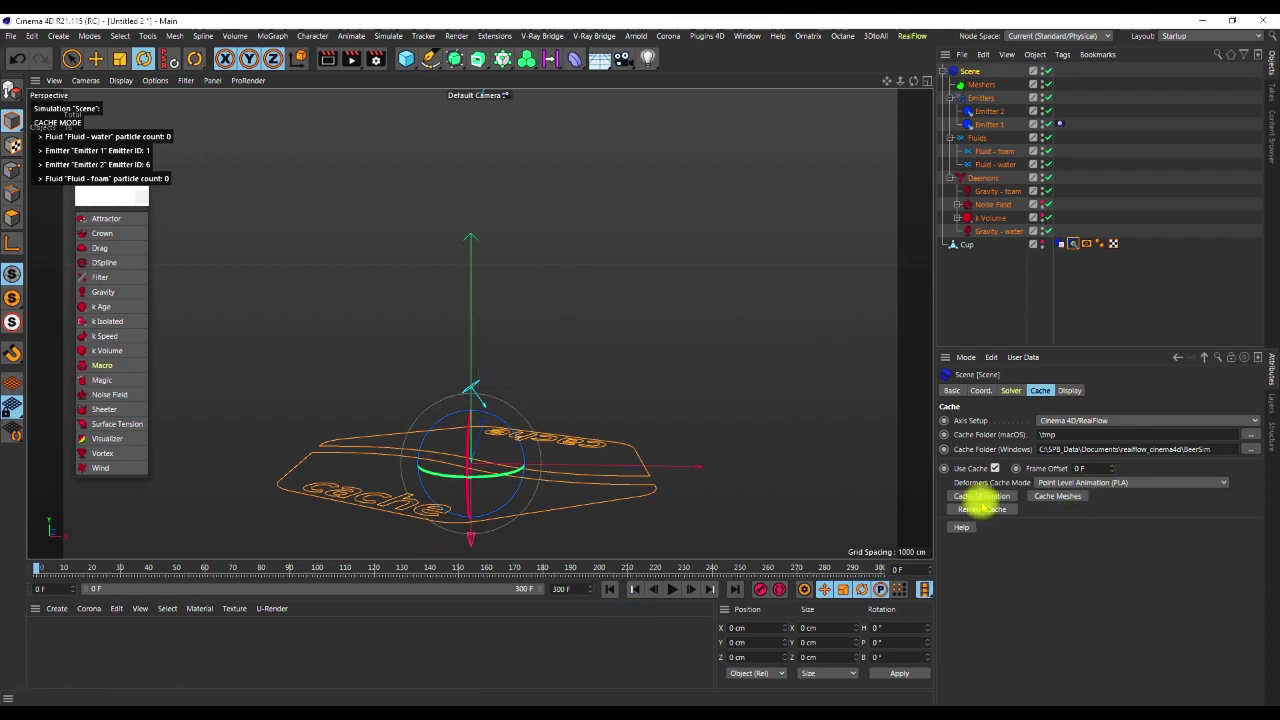
click(980, 495)
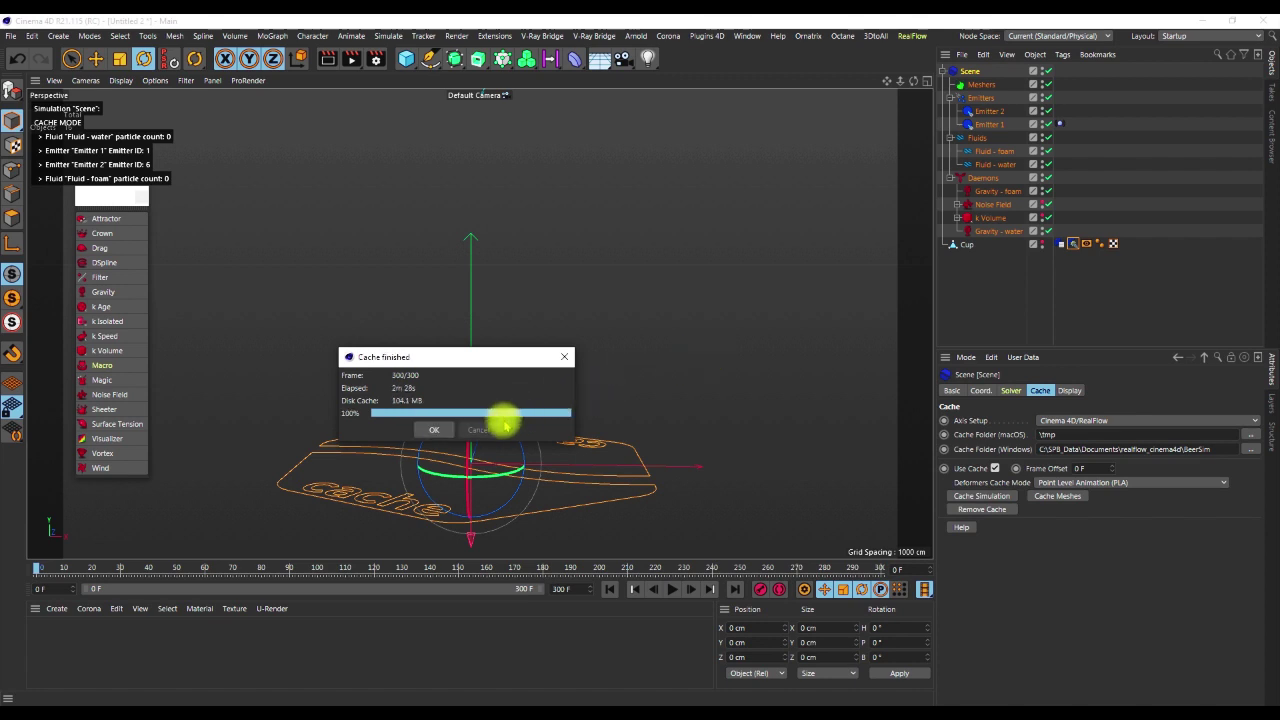
click(439, 435)
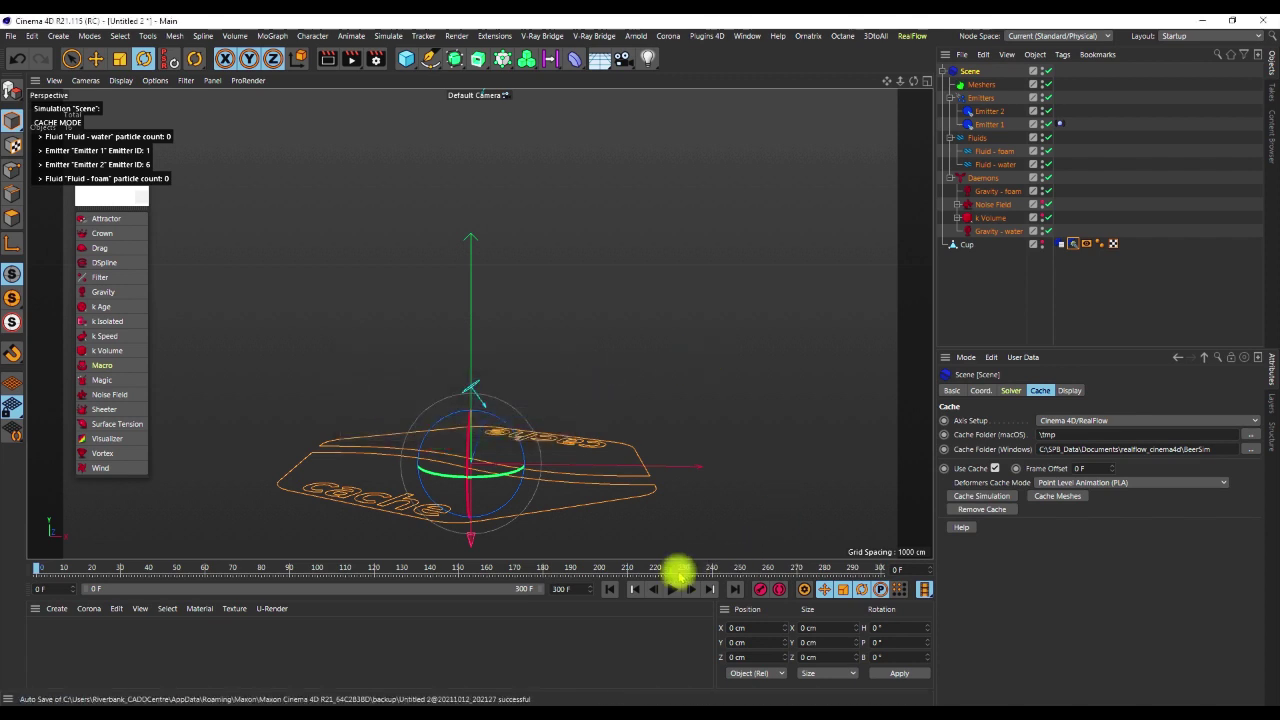
Play the cached simulation and stop it at frame 256
click(673, 589)
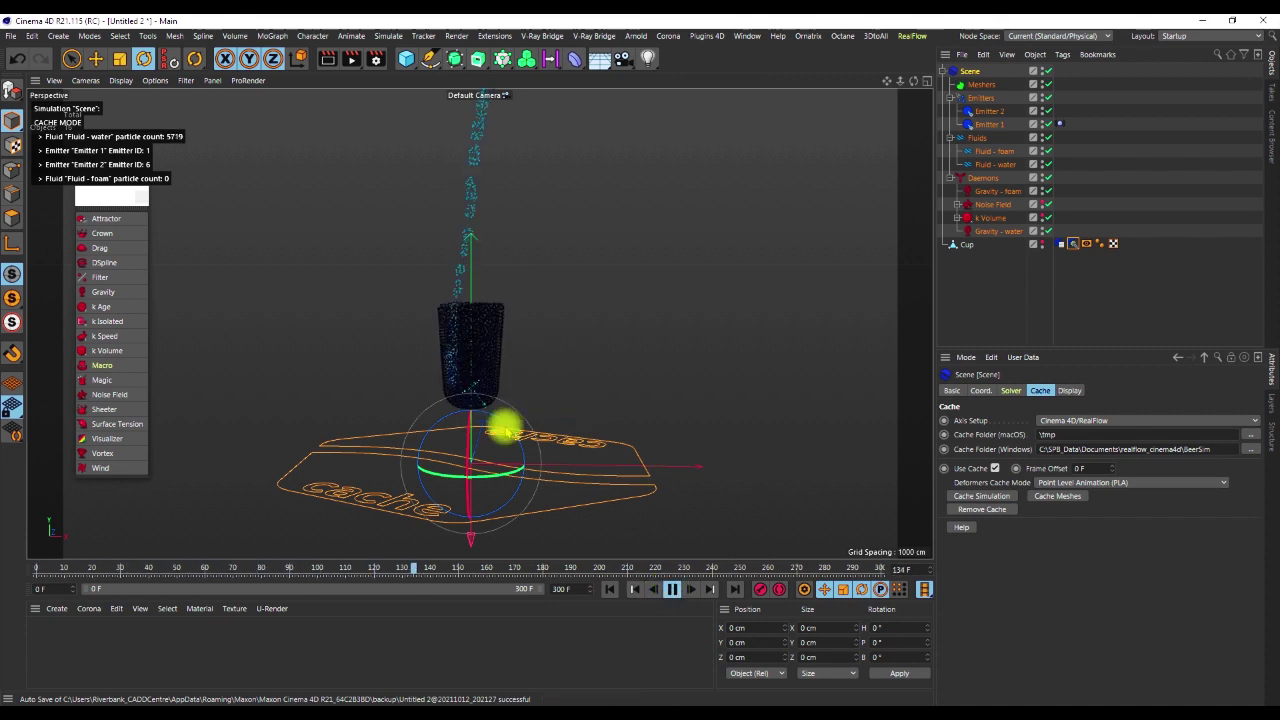
scroll(486, 368, down, 2)
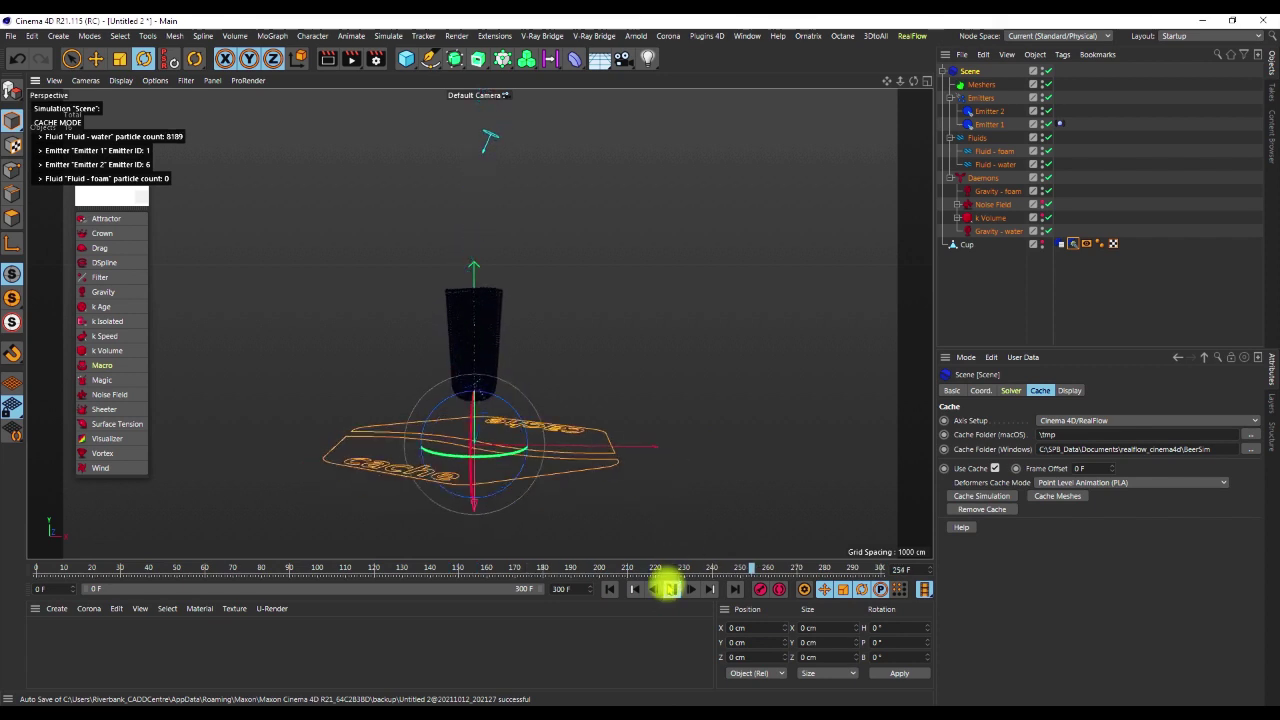
click(670, 588)
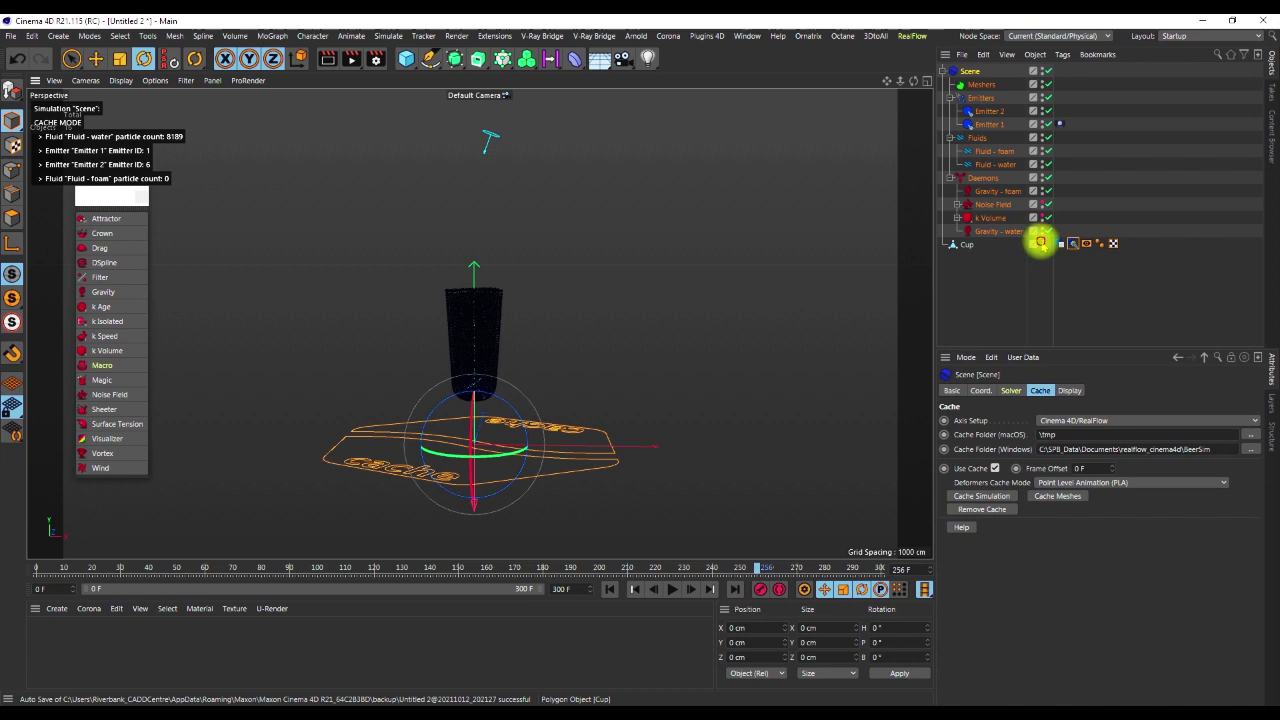
Show the Cup to inspect the fluid level inside it, hide it again, and clear the selection
click(1040, 243)
scroll(499, 291, up, 6)
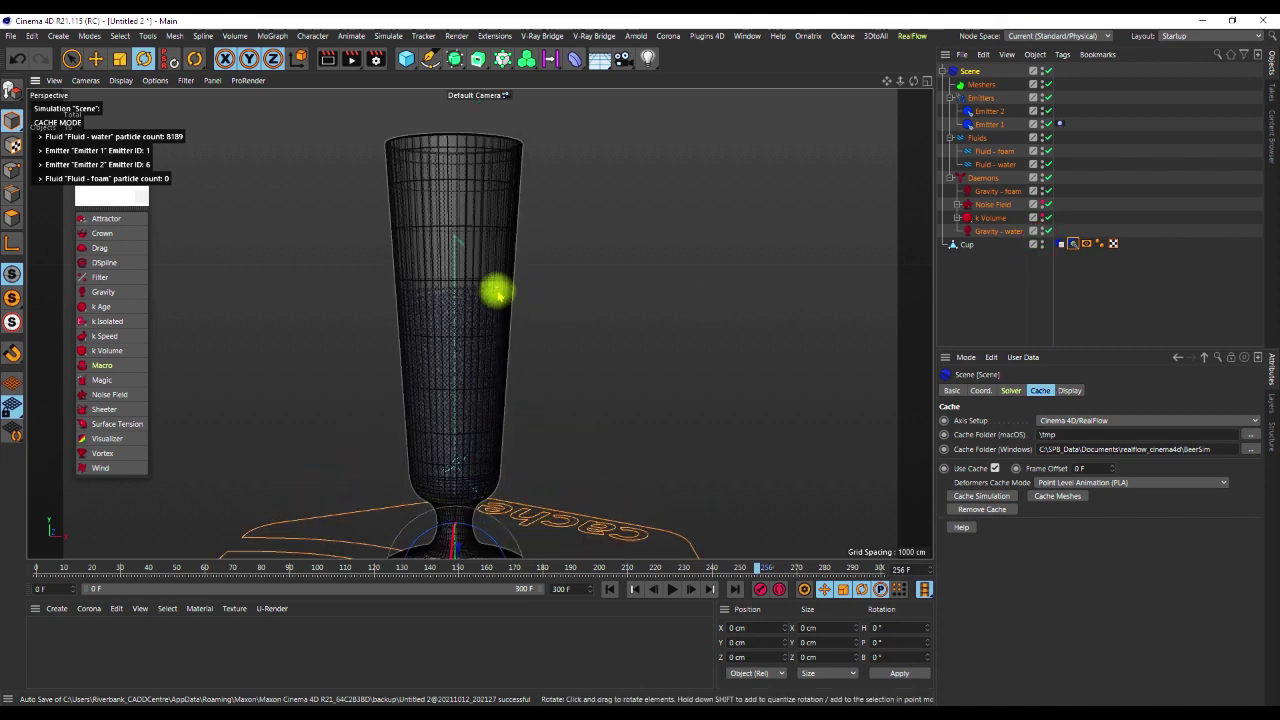
scroll(496, 293, down, 2)
alt+drag(476, 333, 455, 313)
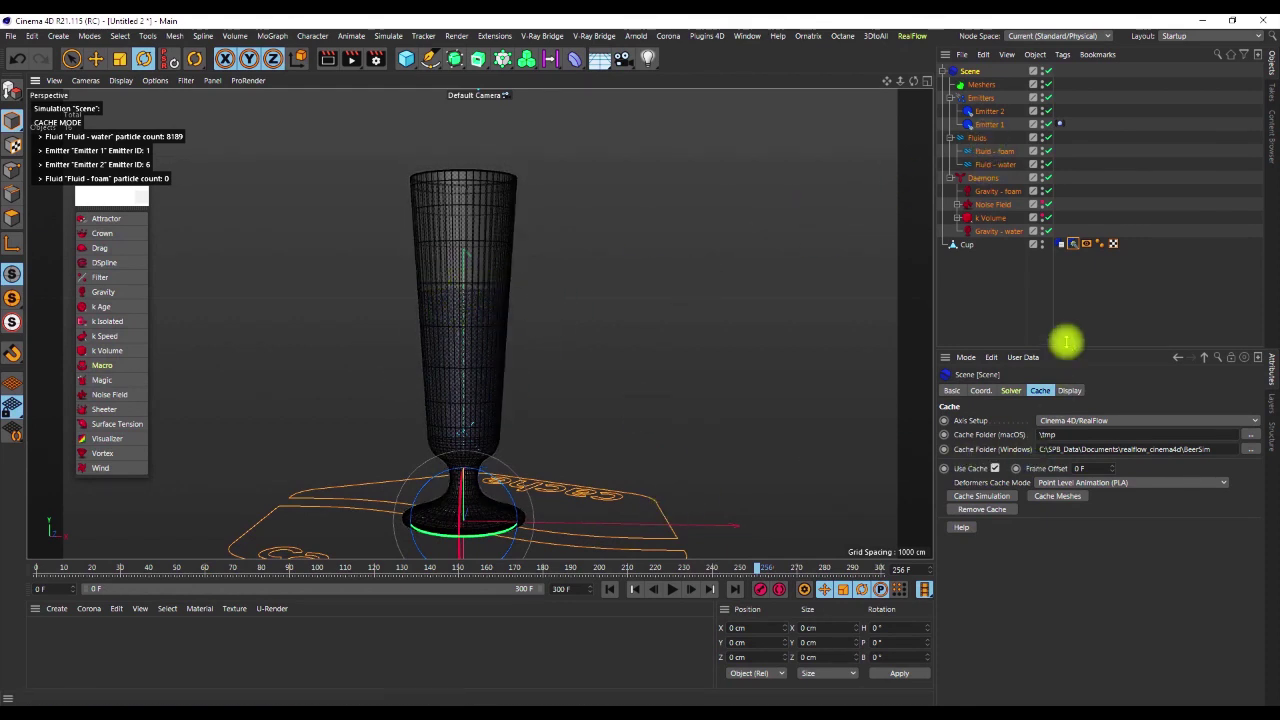
click(1043, 242)
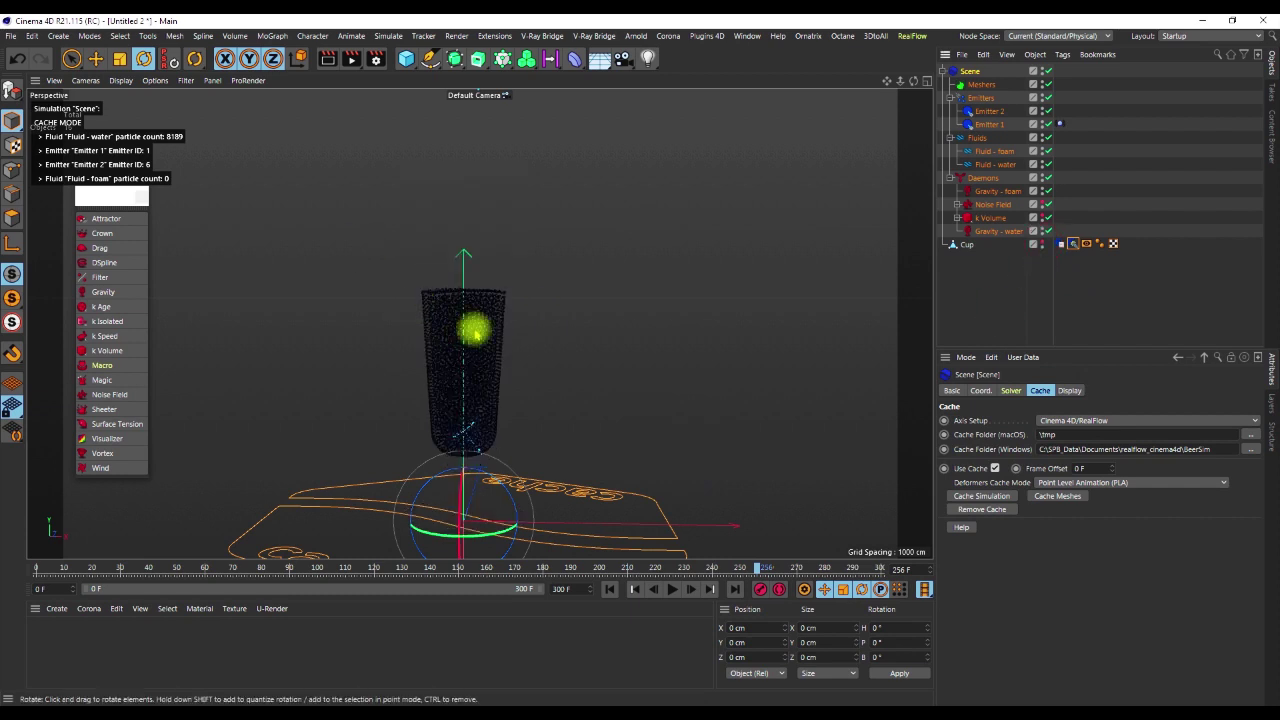
alt+drag(463, 349, 487, 323)
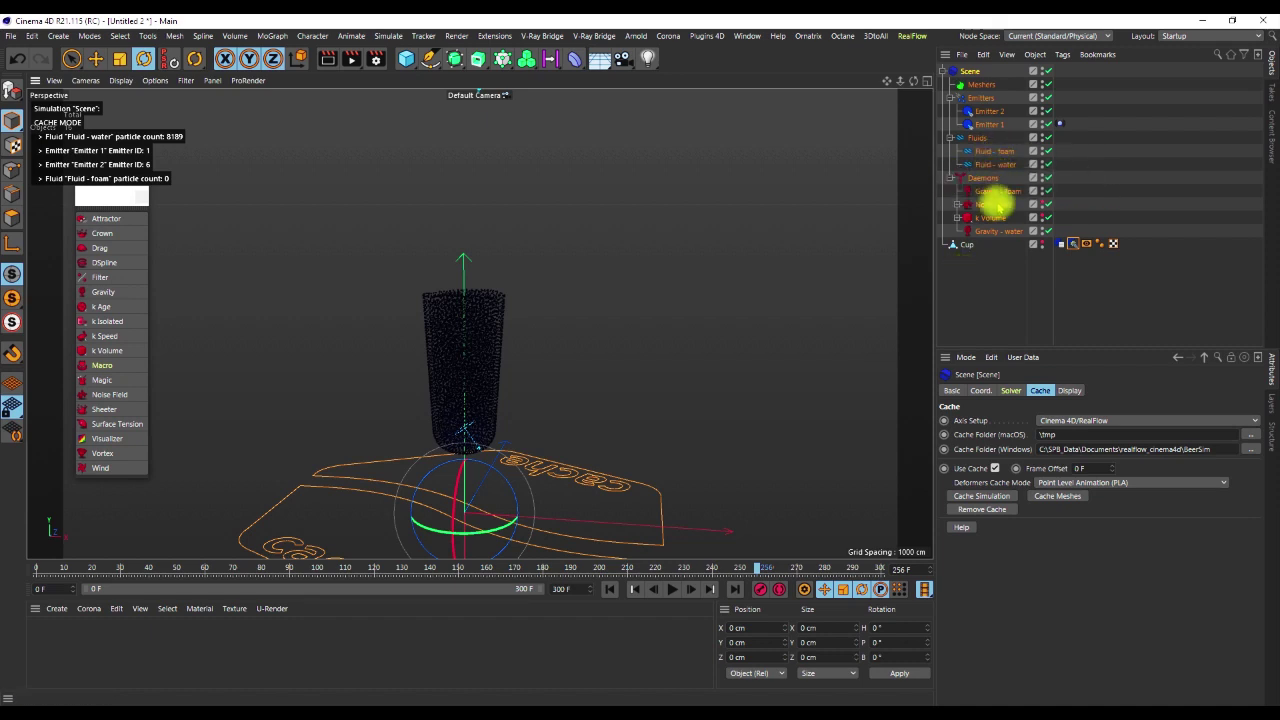
click(1007, 285)
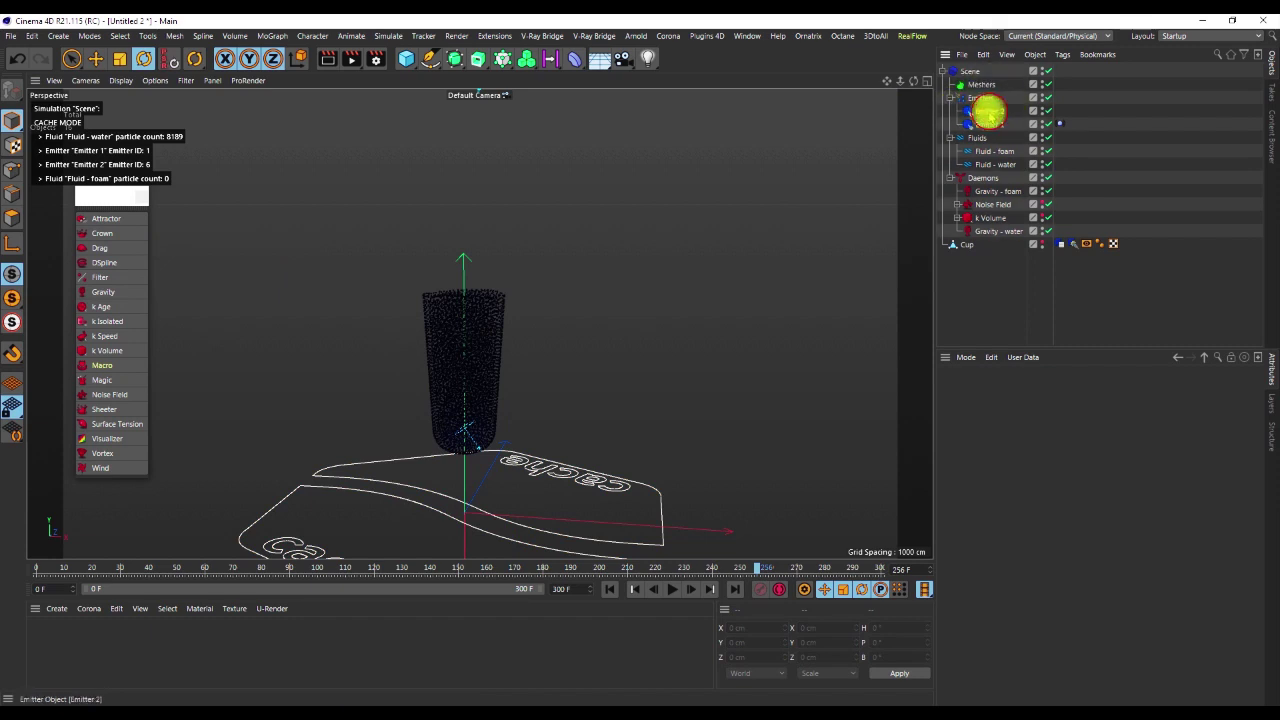
Extend the pour by shifting the last pair of Speed keyframes further along for both emitters, placing Emitter 1's at about frames 242 and 247
click(988, 112)
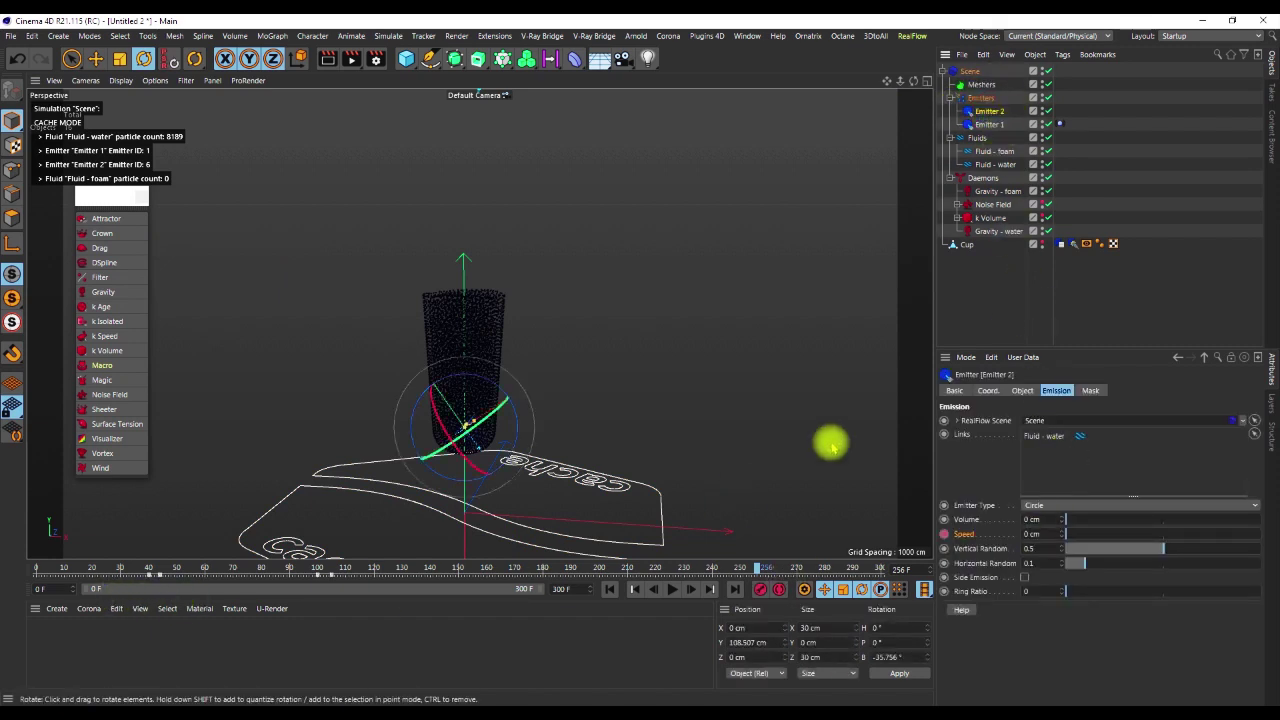
drag(296, 578, 352, 585)
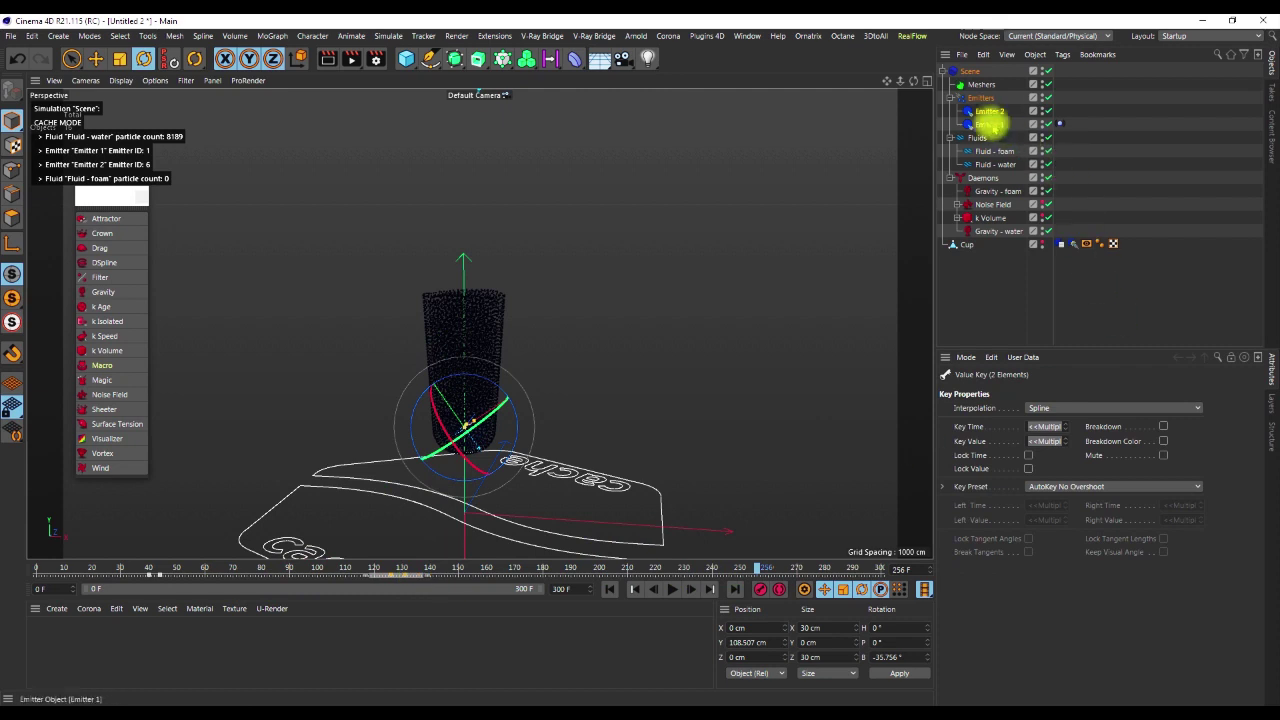
click(990, 124)
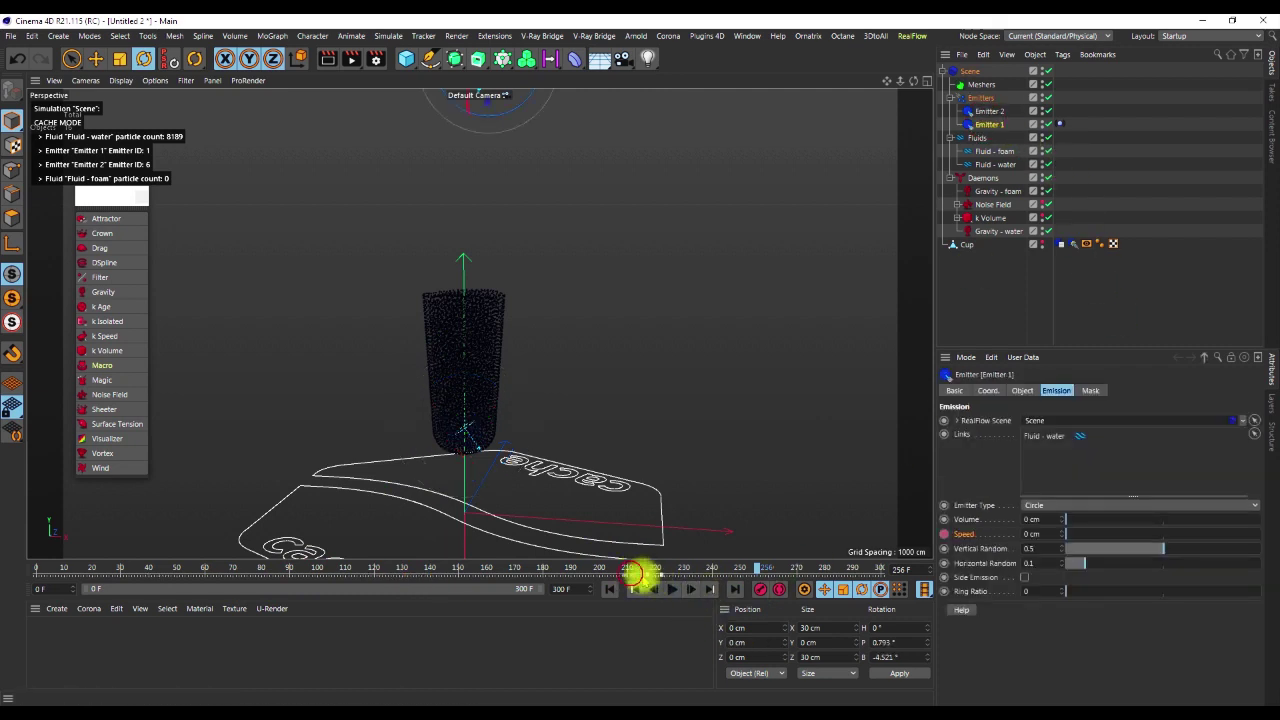
click(632, 570)
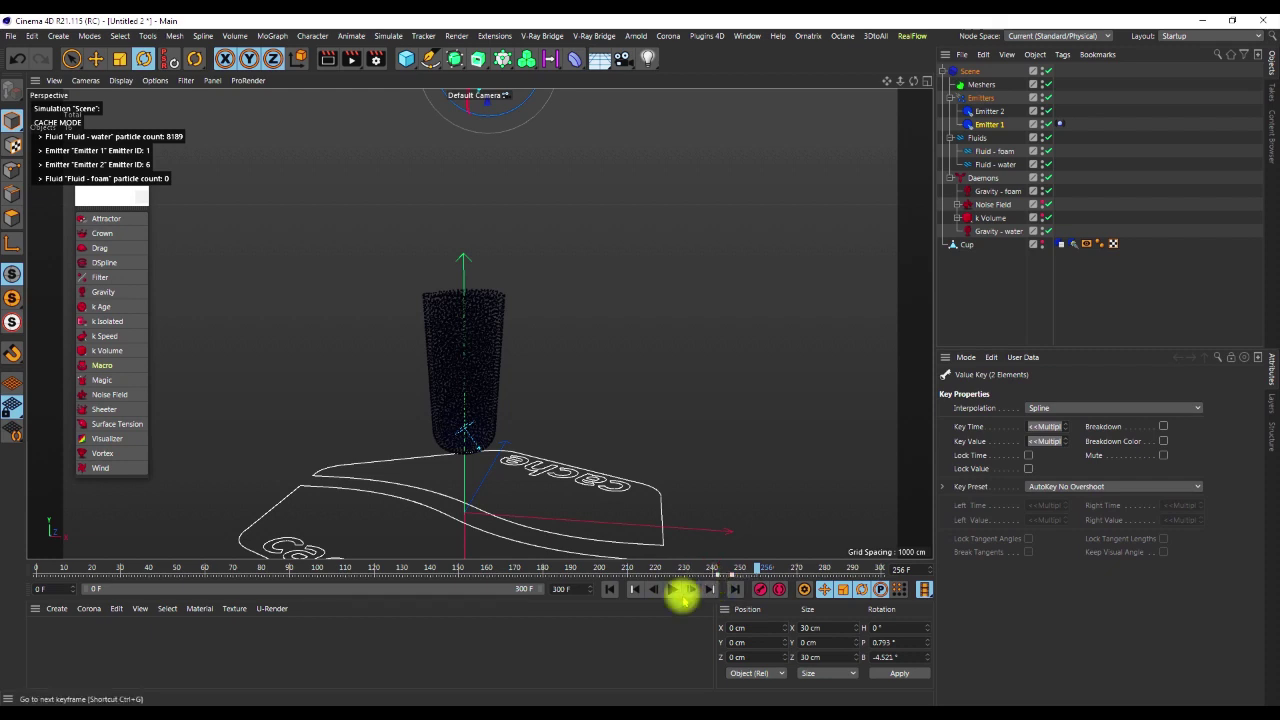
click(1070, 122)
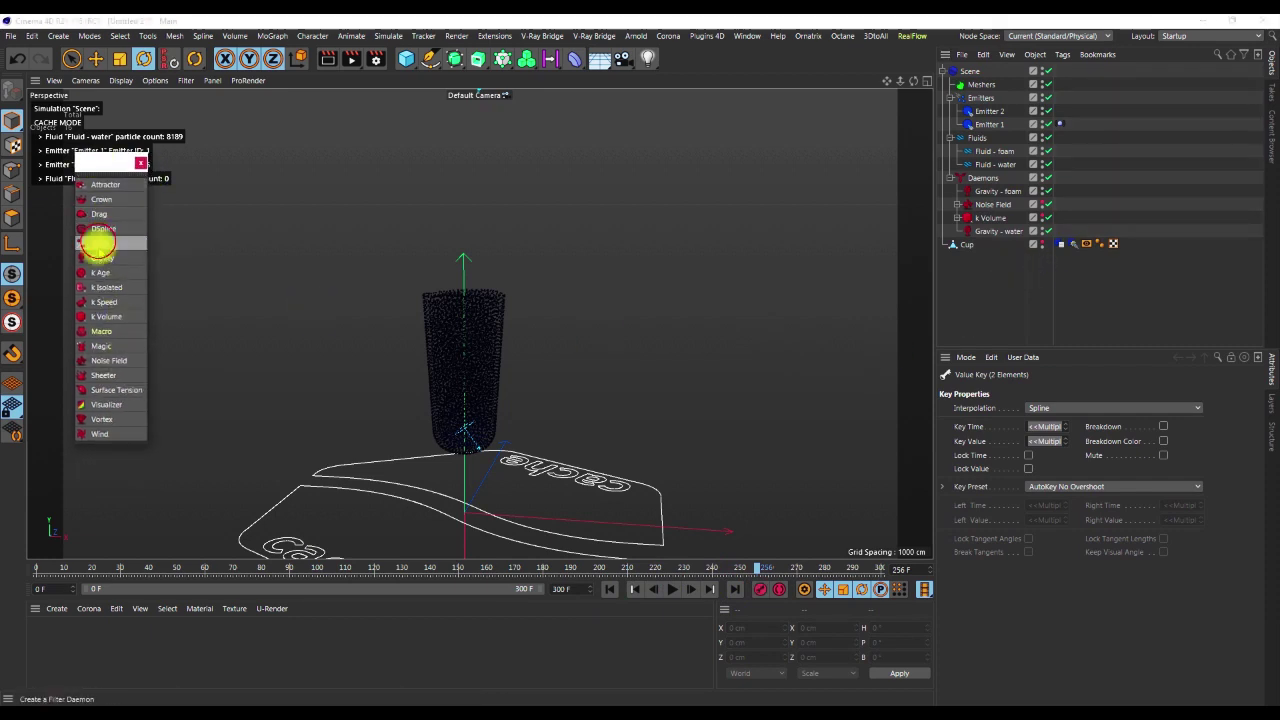
Add a Filter daemon named "Filter - Create Foam from water" with Fluid - water as the source and Fluid - foam as the target
click(97, 243)
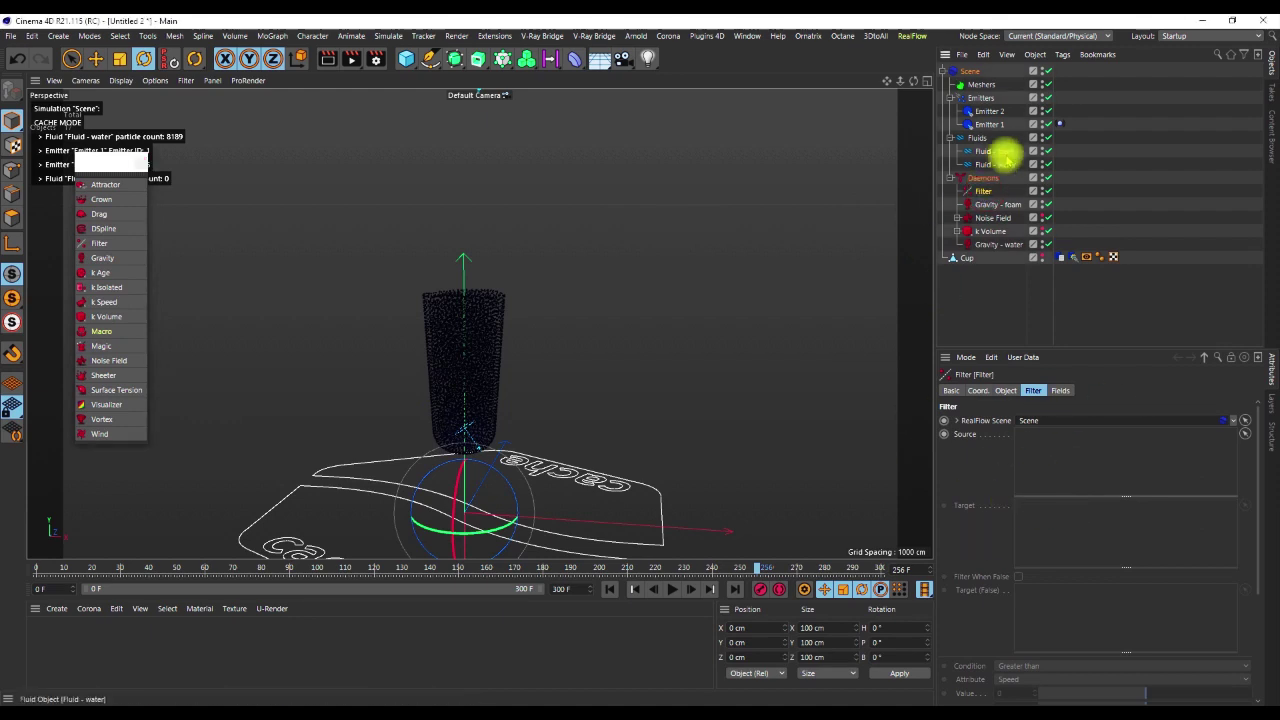
click(993, 150)
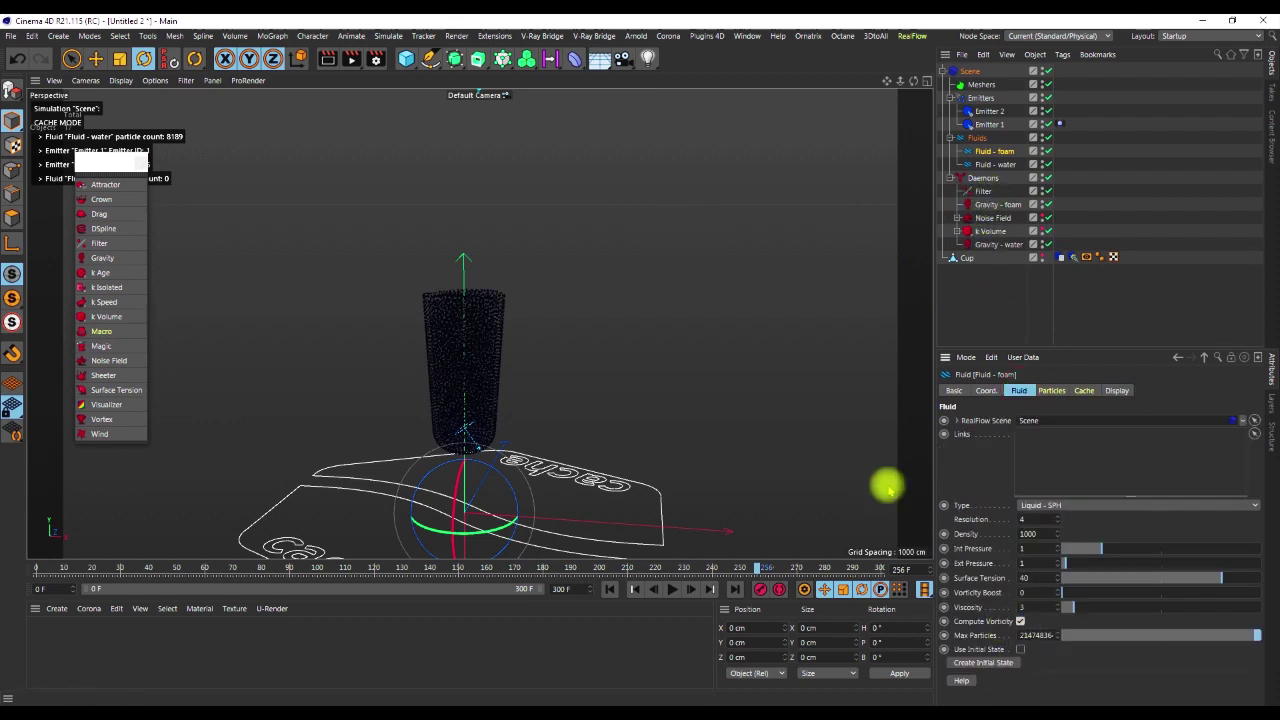
click(985, 190)
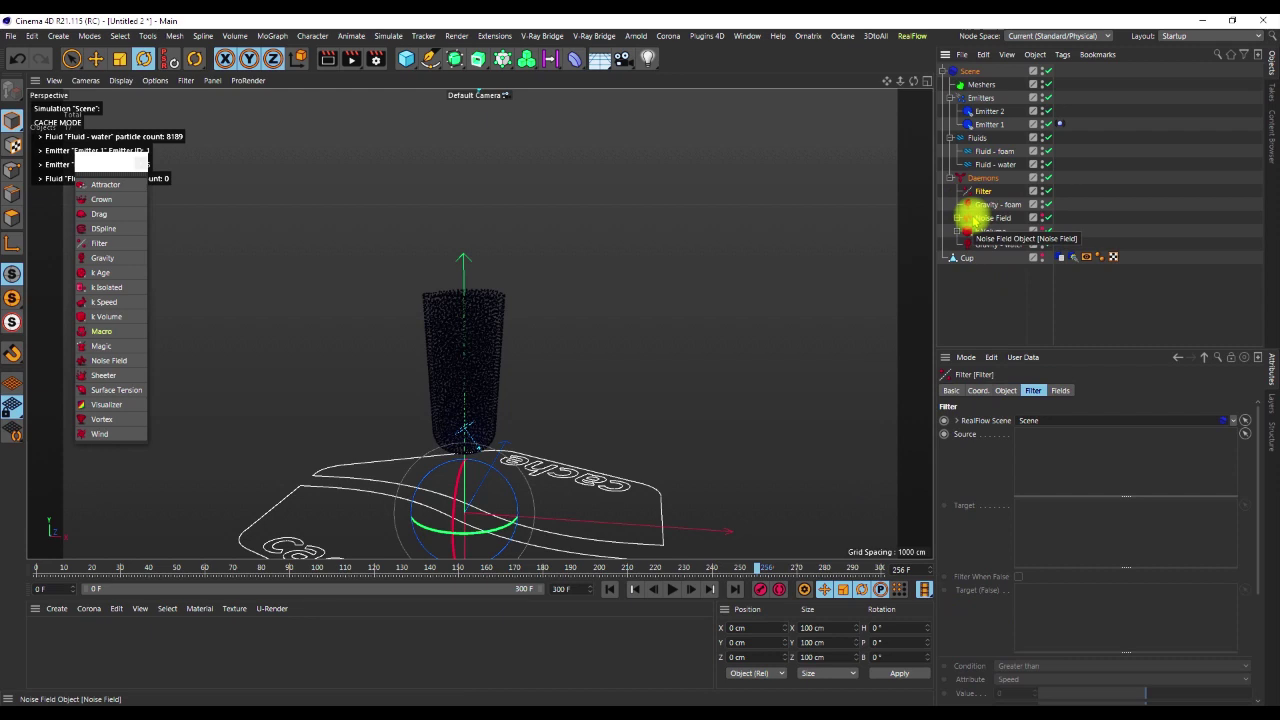
click(1097, 174)
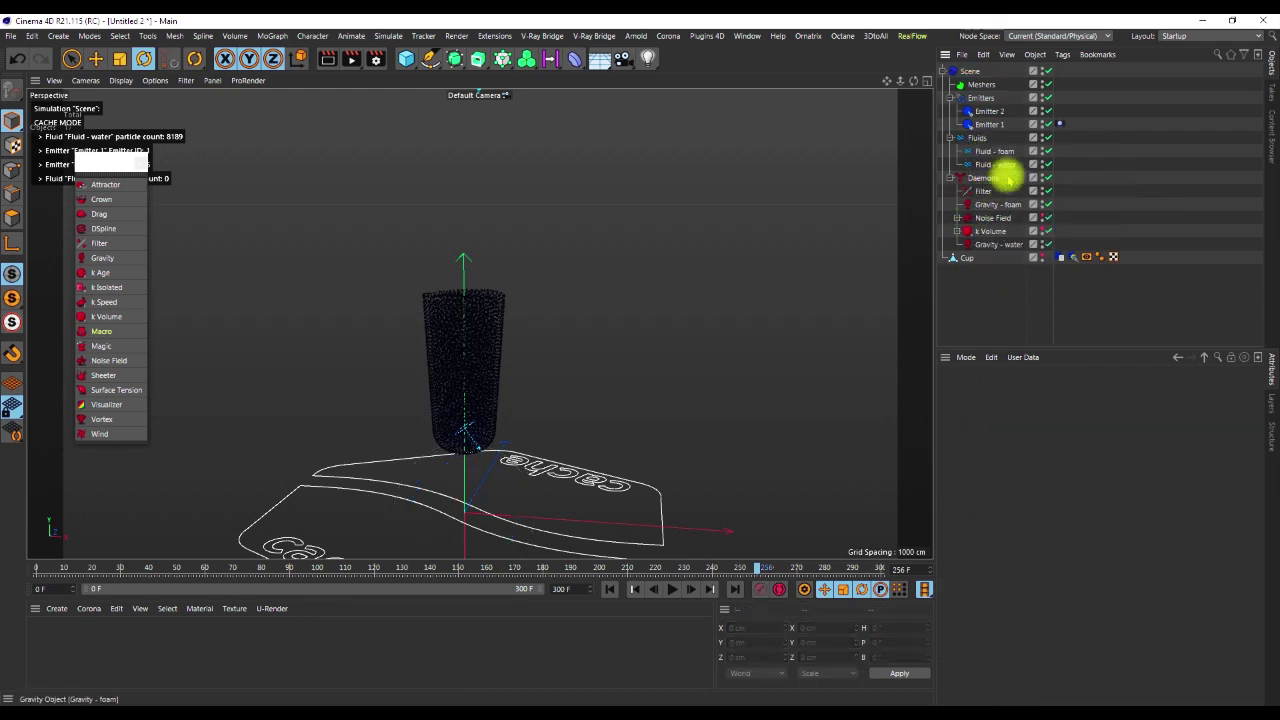
click(985, 192)
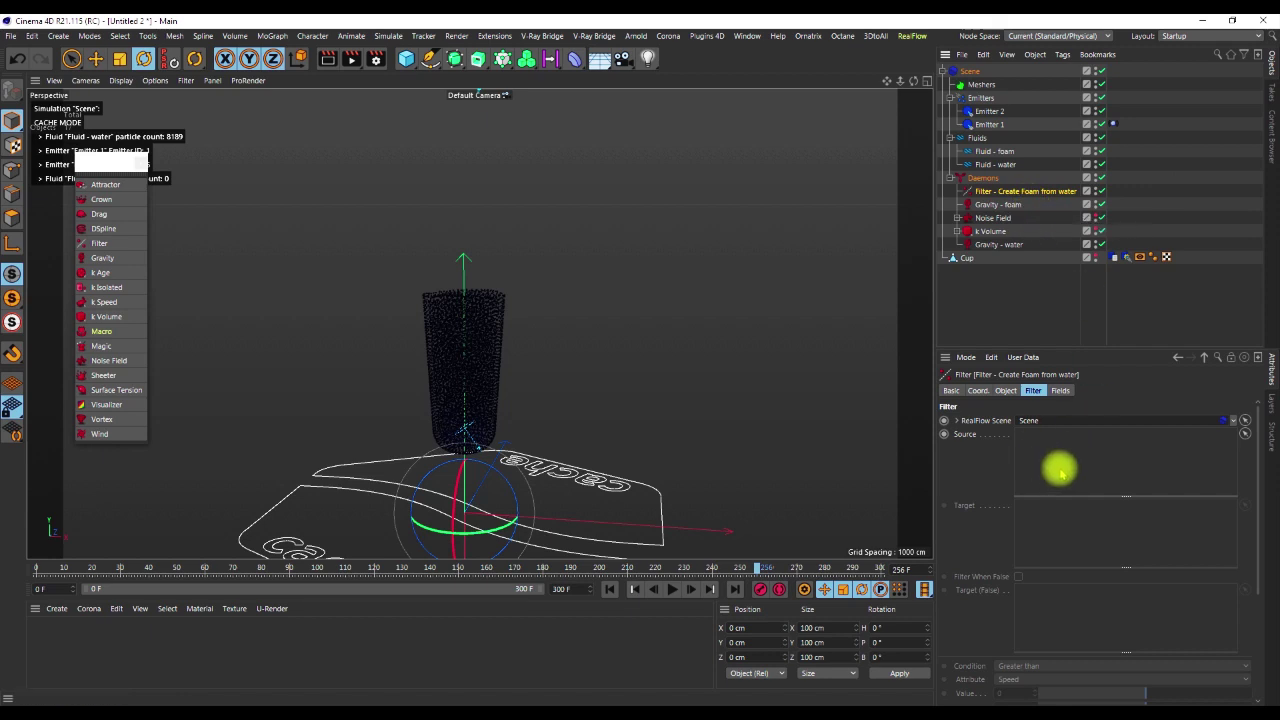
drag(996, 164, 1075, 459)
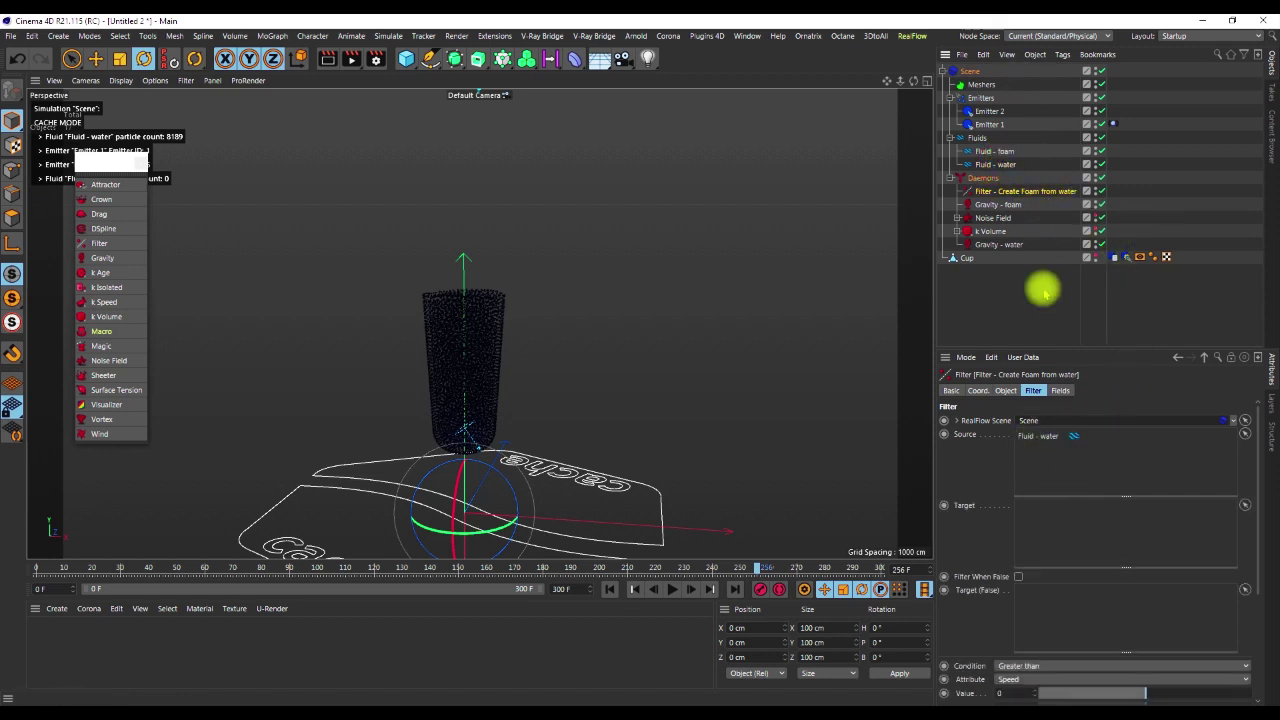
drag(998, 152, 1068, 534)
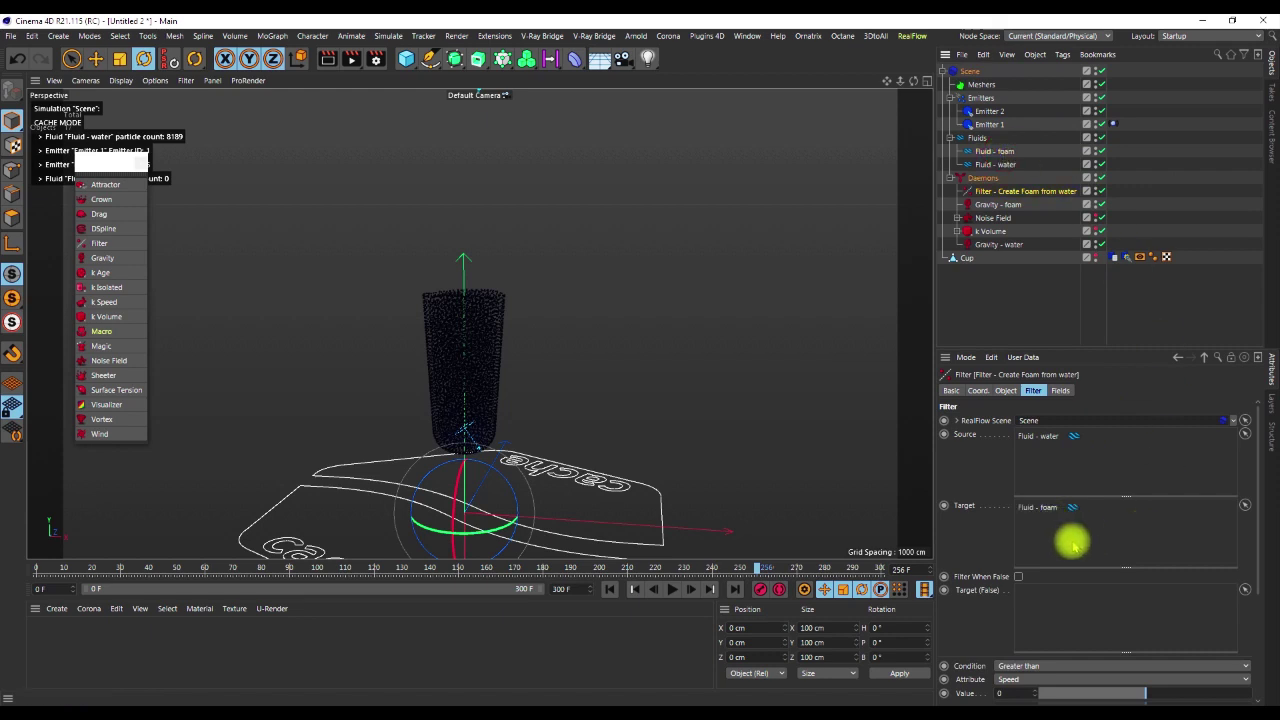
Set the filter's condition to Vorticity Greater or Equal to 110 and enable Reset Age
scroll(986, 525, down, 3)
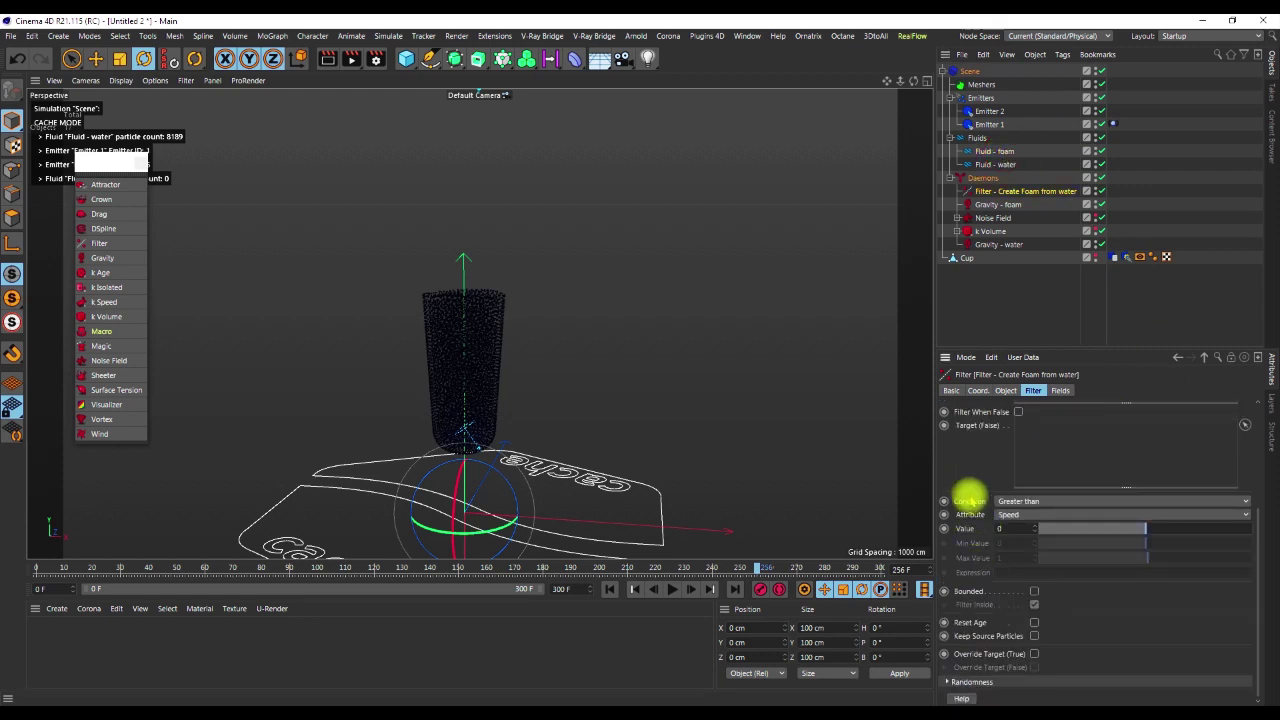
click(1020, 502)
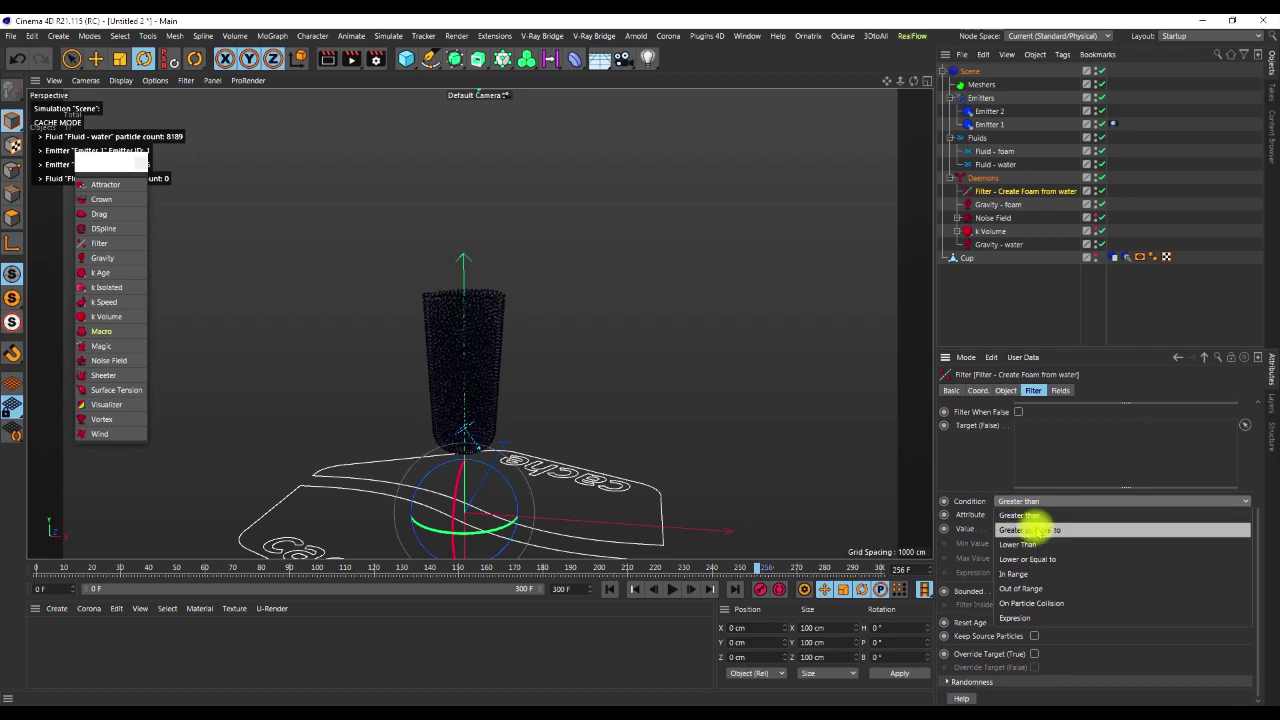
click(1030, 528)
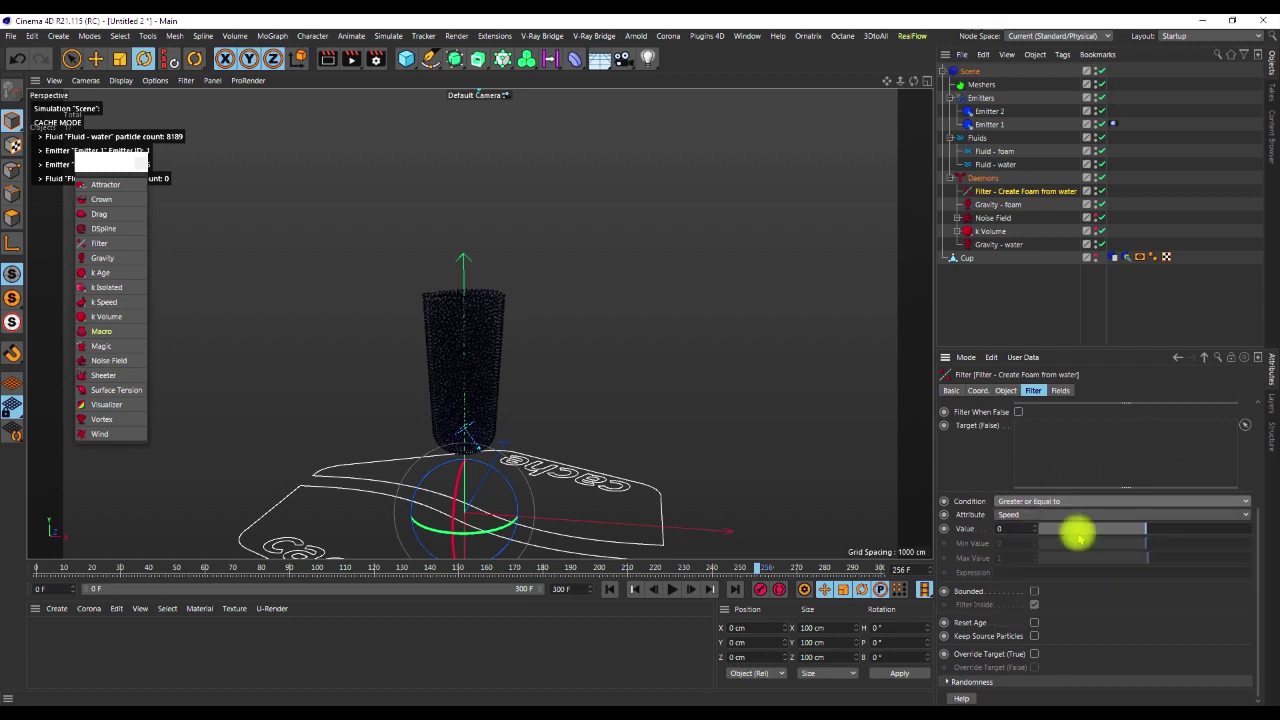
click(1019, 514)
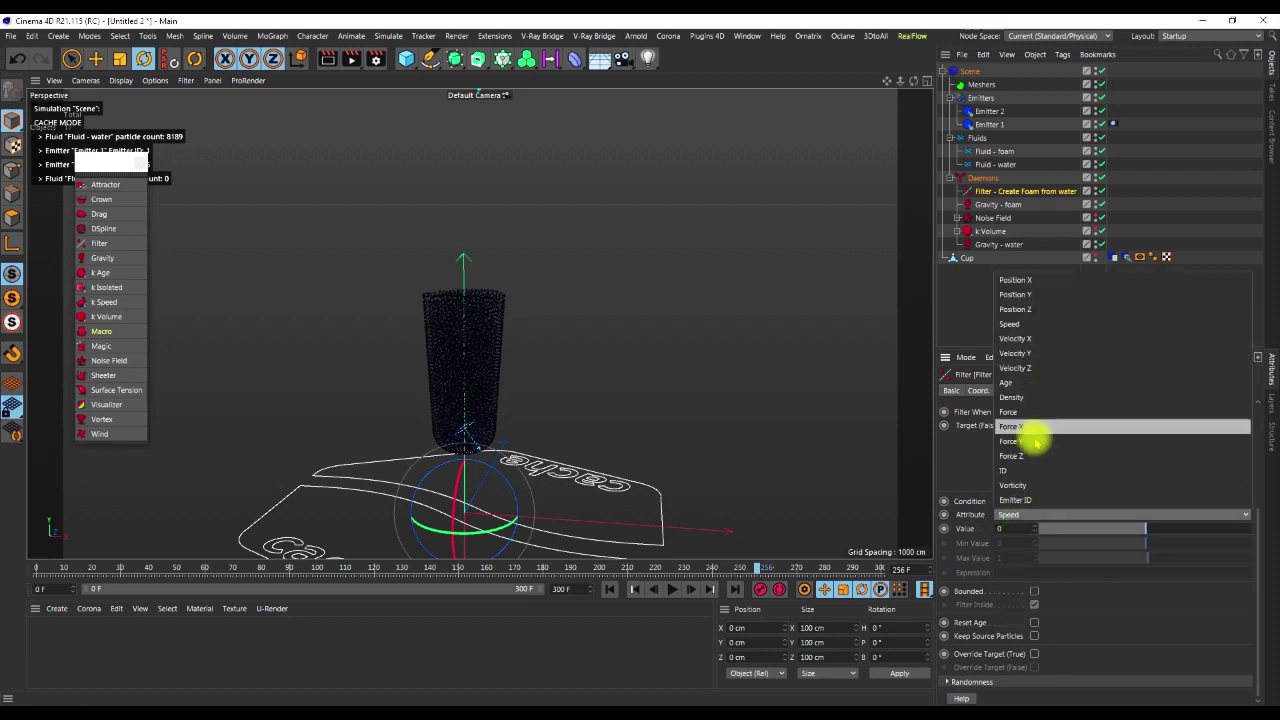
click(1008, 491)
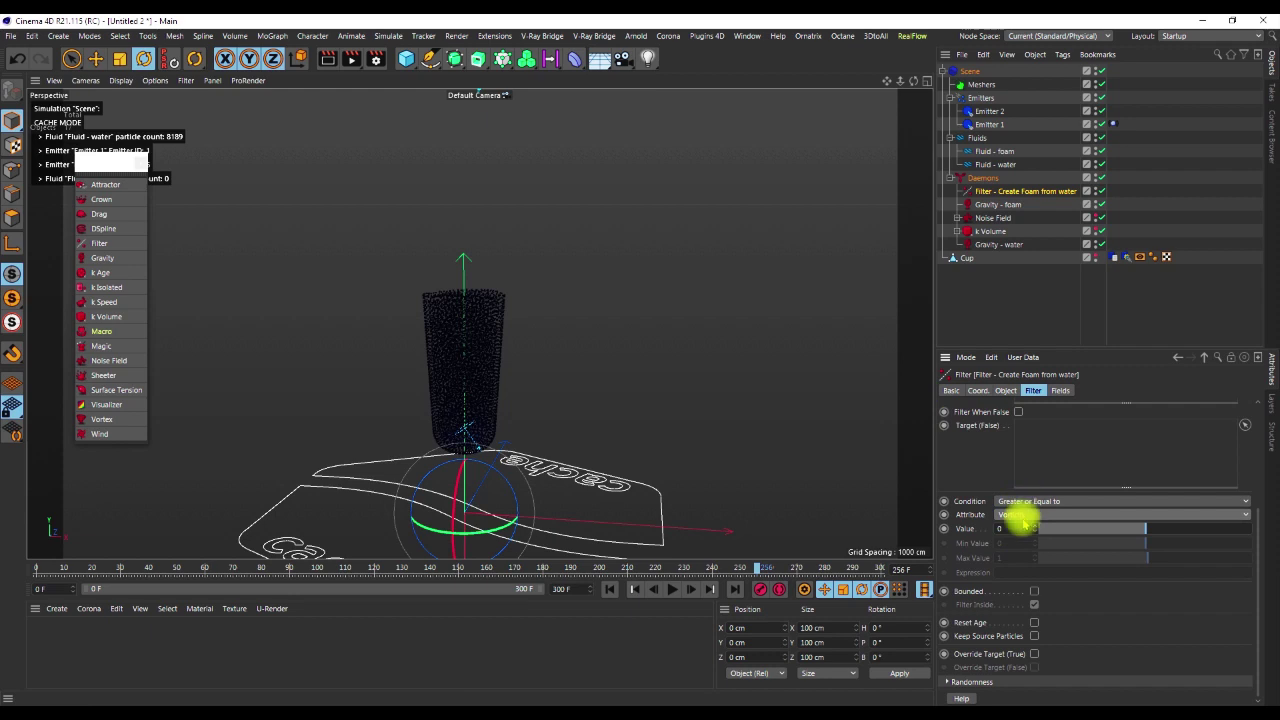
drag(1008, 530, 988, 533)
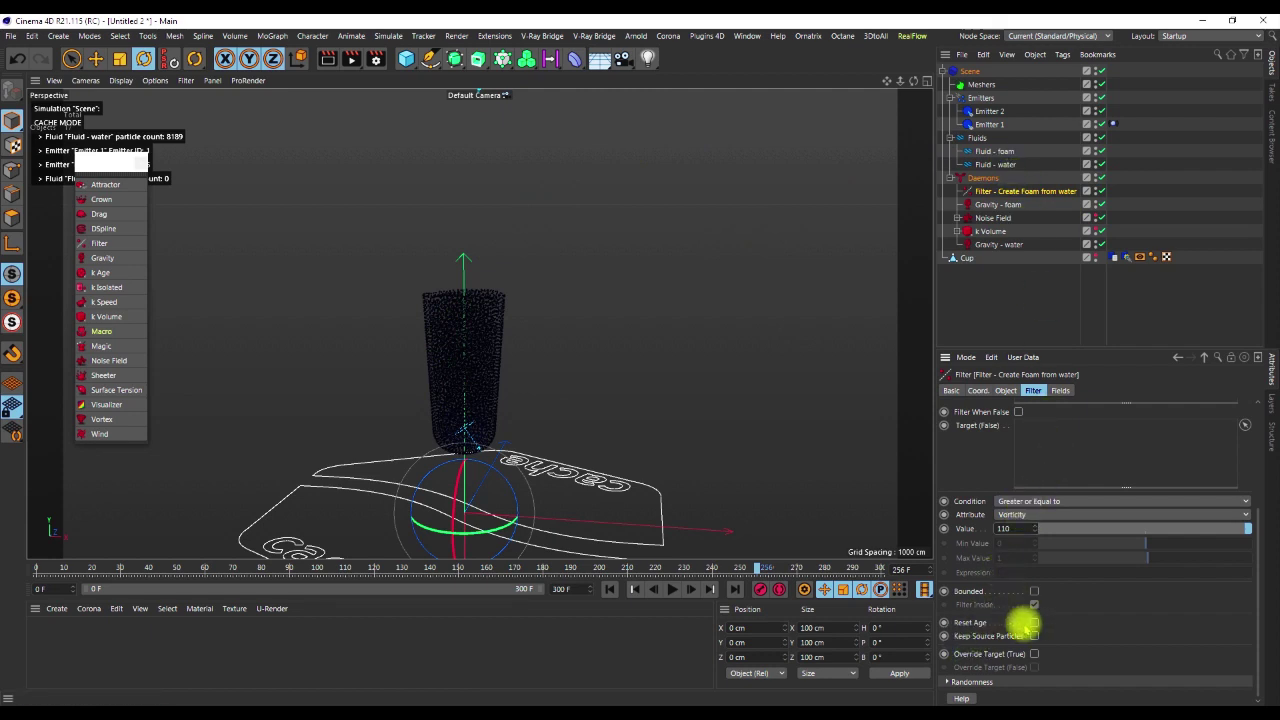
click(1033, 624)
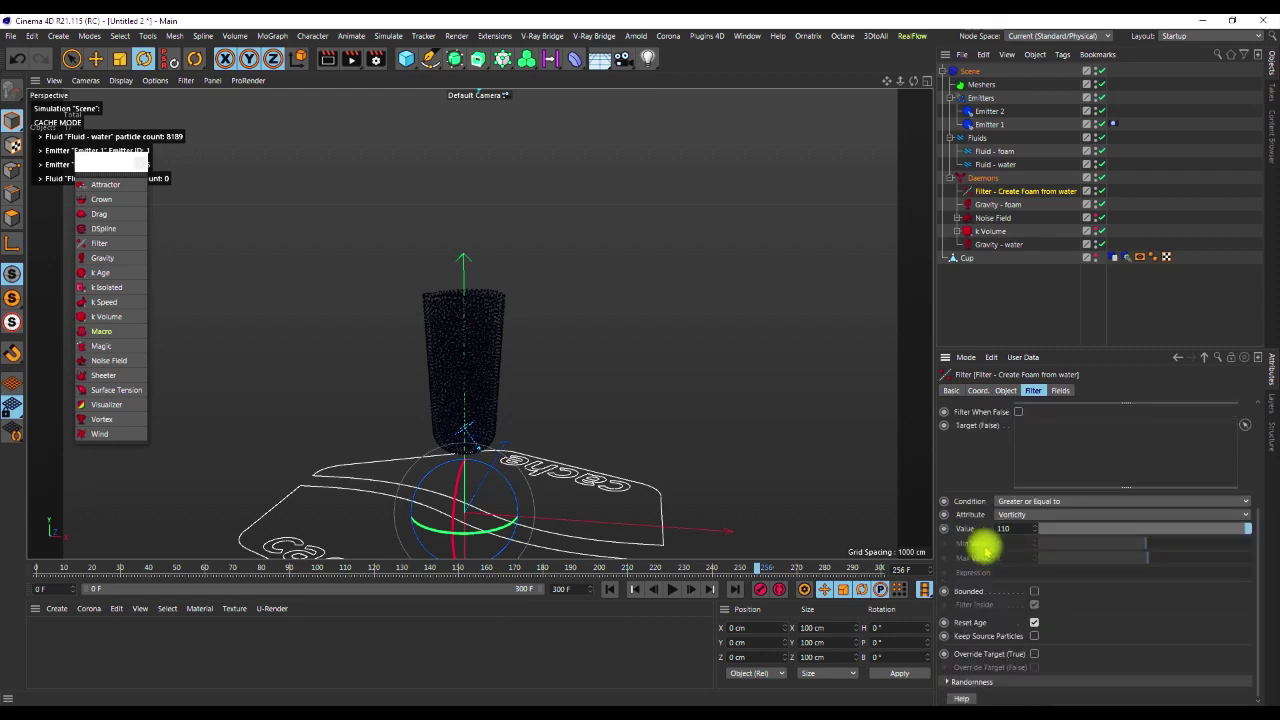
scroll(980, 510, up, 5)
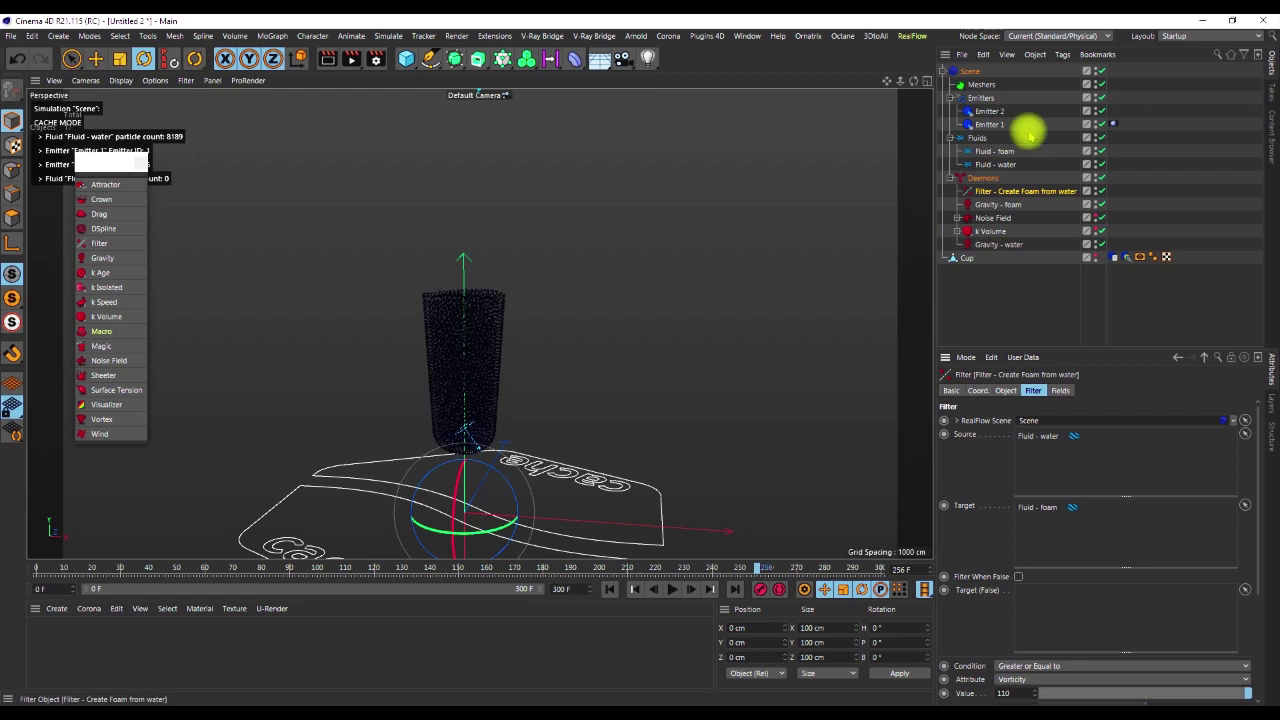
Link the two fluids to each other, adding Fluid - water to Fluid - foam's links and Fluid - foam to Fluid - water's links
click(997, 152)
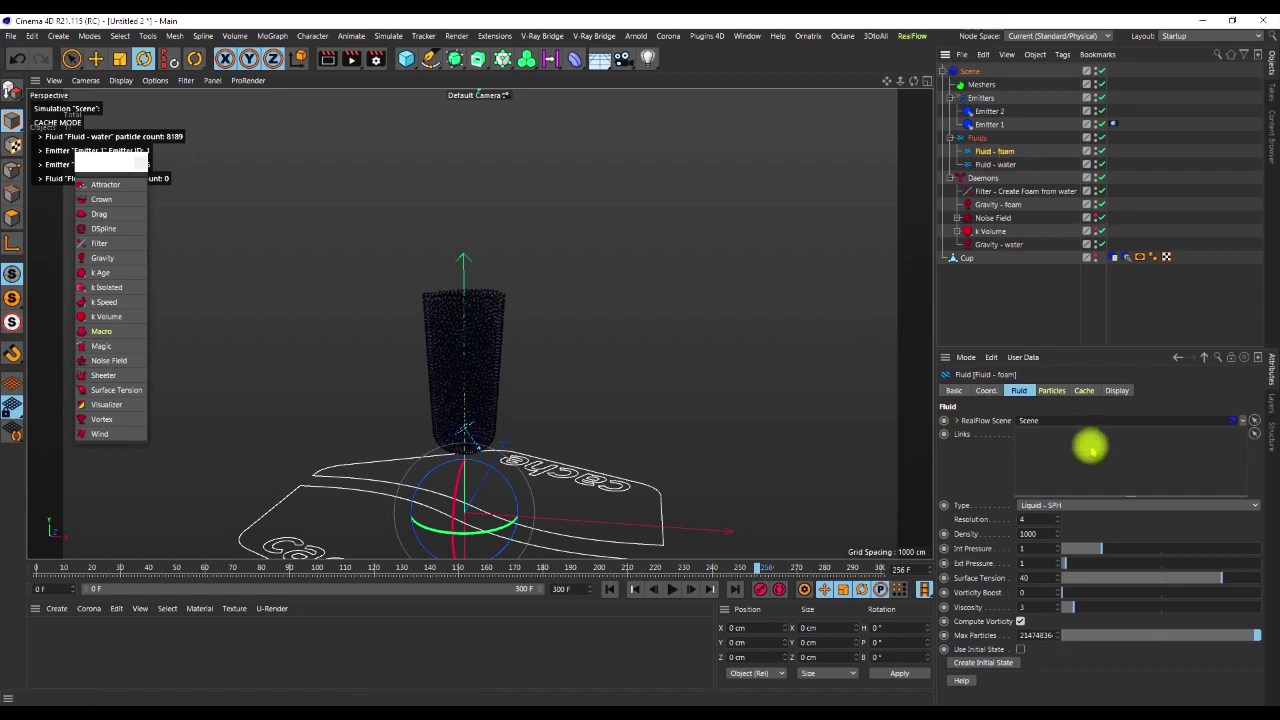
drag(1000, 165, 1029, 434)
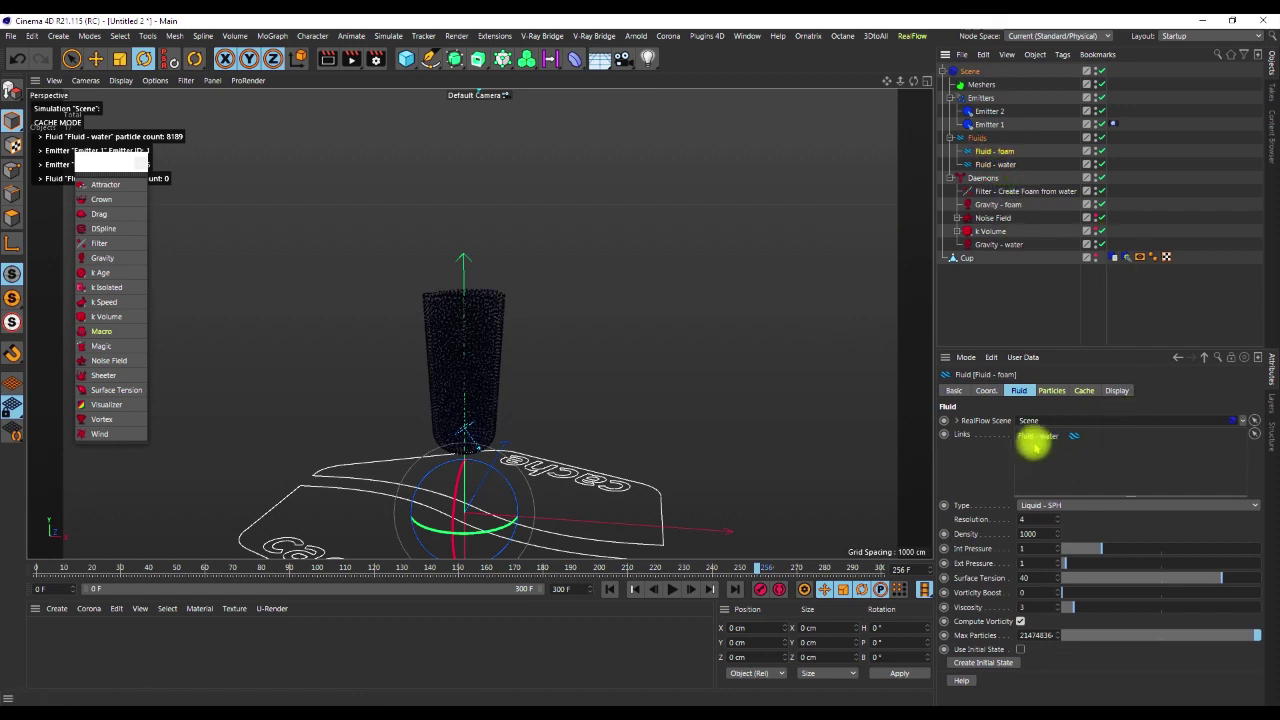
click(1002, 164)
drag(1004, 152, 1035, 430)
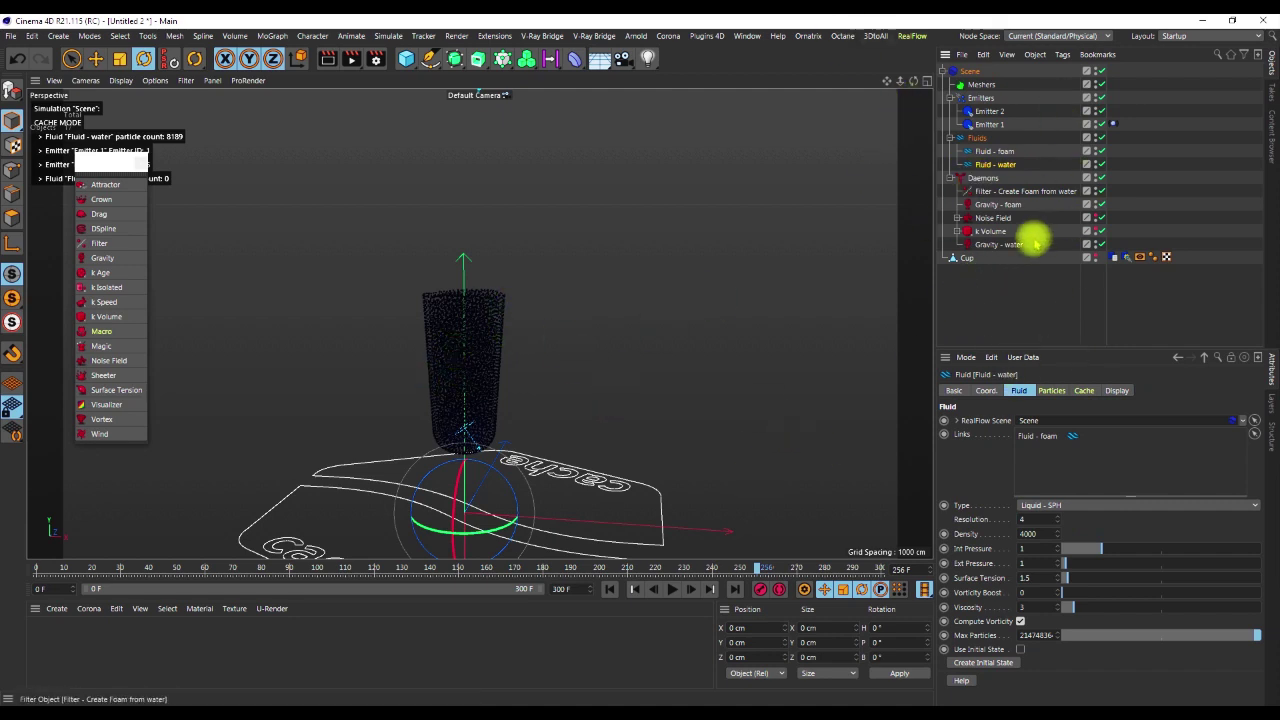
Remove the RealFlow scene's existing cache and cache the simulation again for all 300 frames
click(970, 71)
click(982, 510)
click(586, 377)
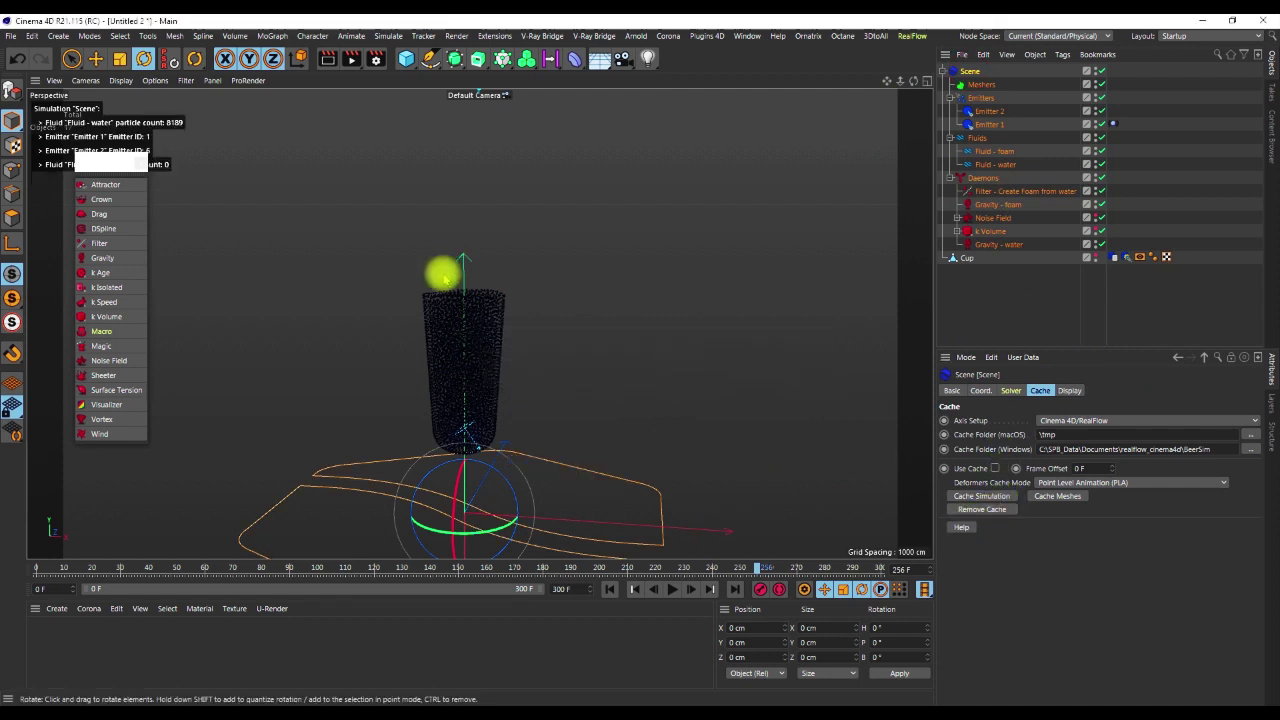
click(982, 496)
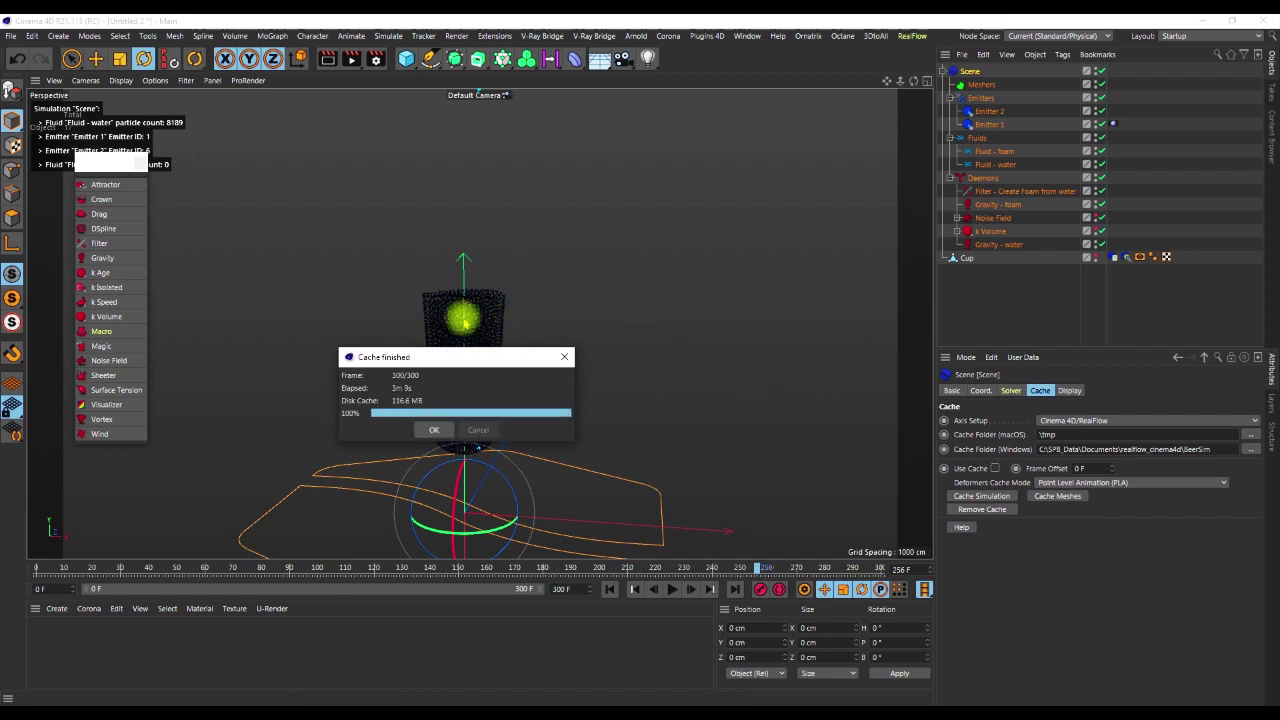
click(430, 430)
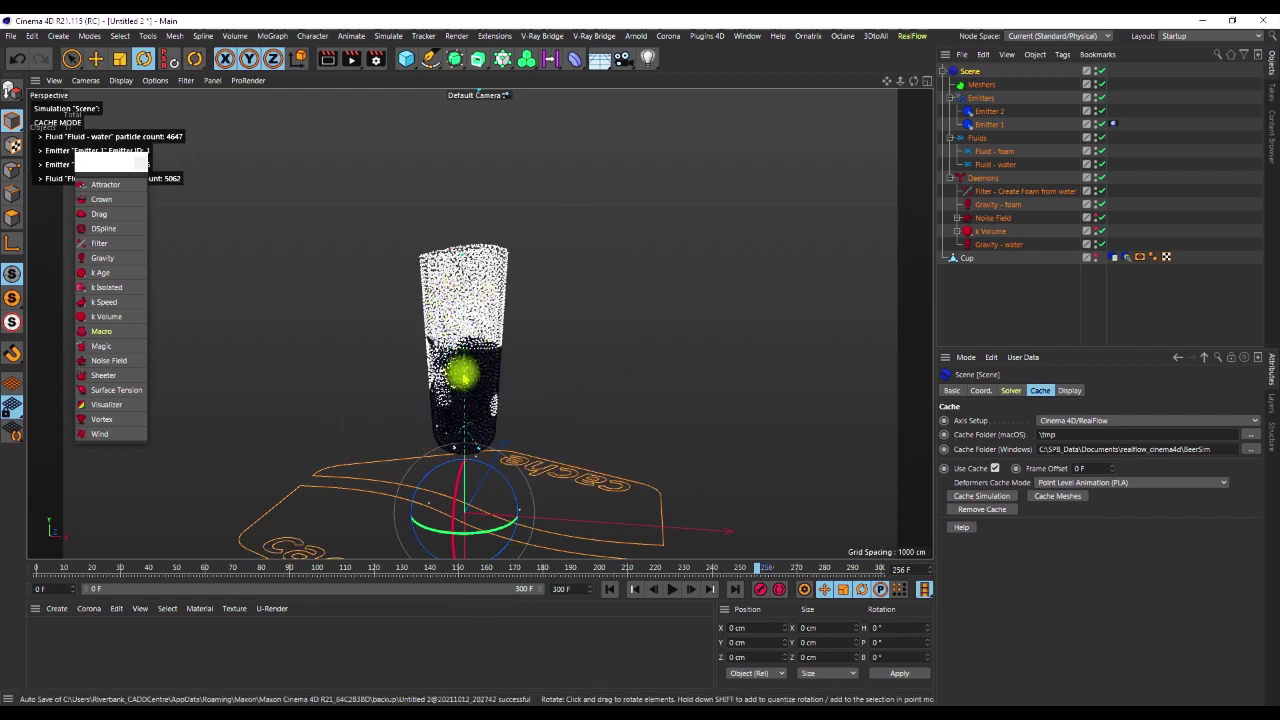
Play and scrub the cached simulation from the start to frame 288, inspecting the foam and water layers in the glass from closer views
mouse_move(466, 373)
alt+mouse_down()
mouse_move(469, 354)
mouse_move(466, 391)
alt+mouse_up()
scroll(466, 376, up, 2)
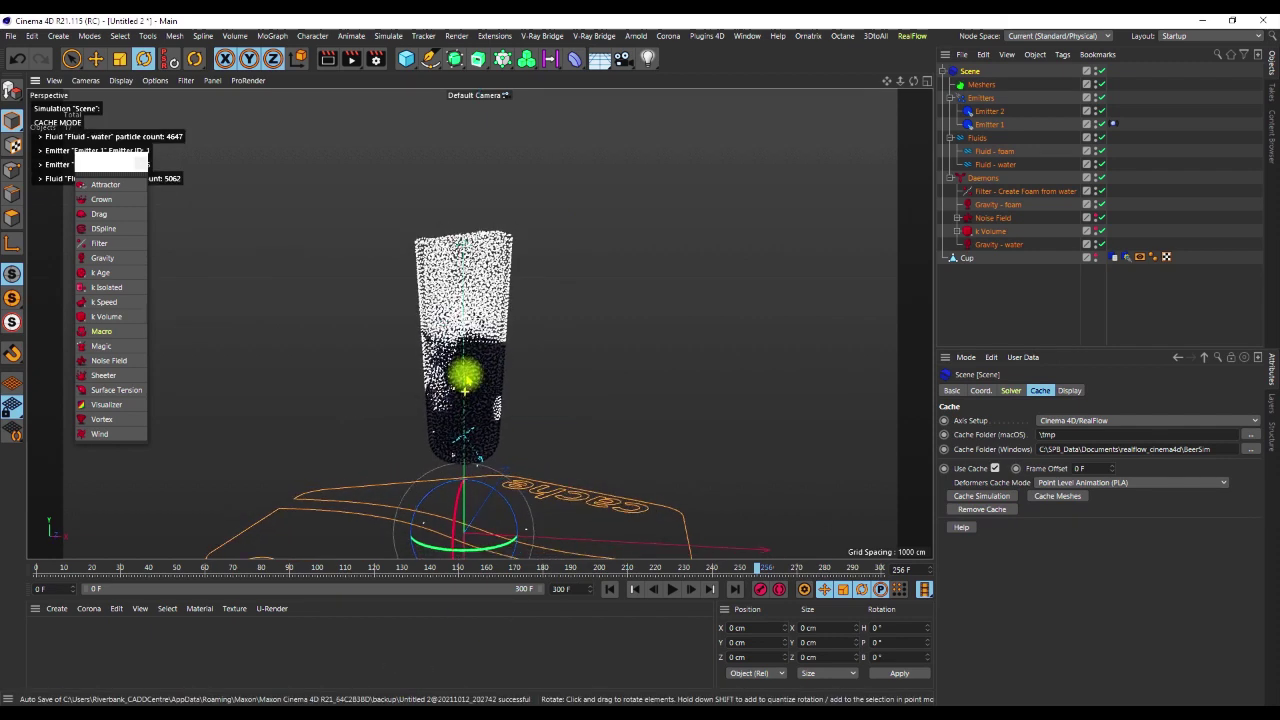
click(607, 589)
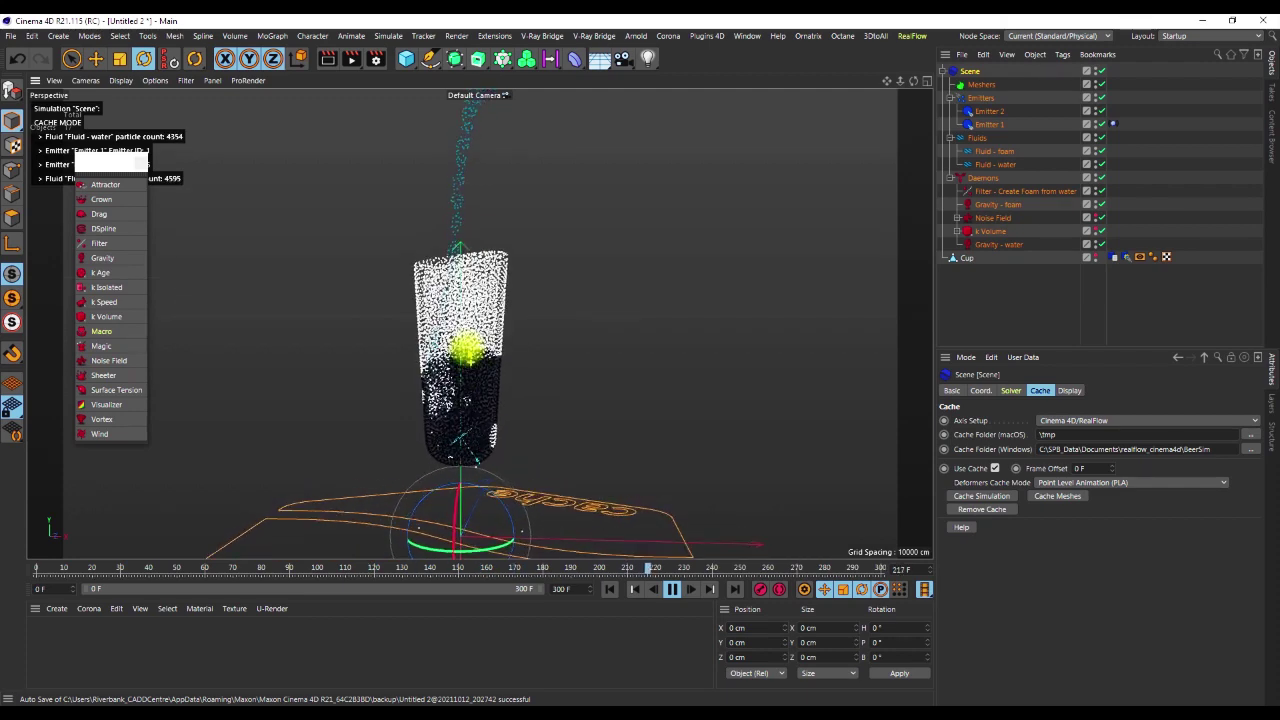
alt+right_drag(466, 348, 450, 381)
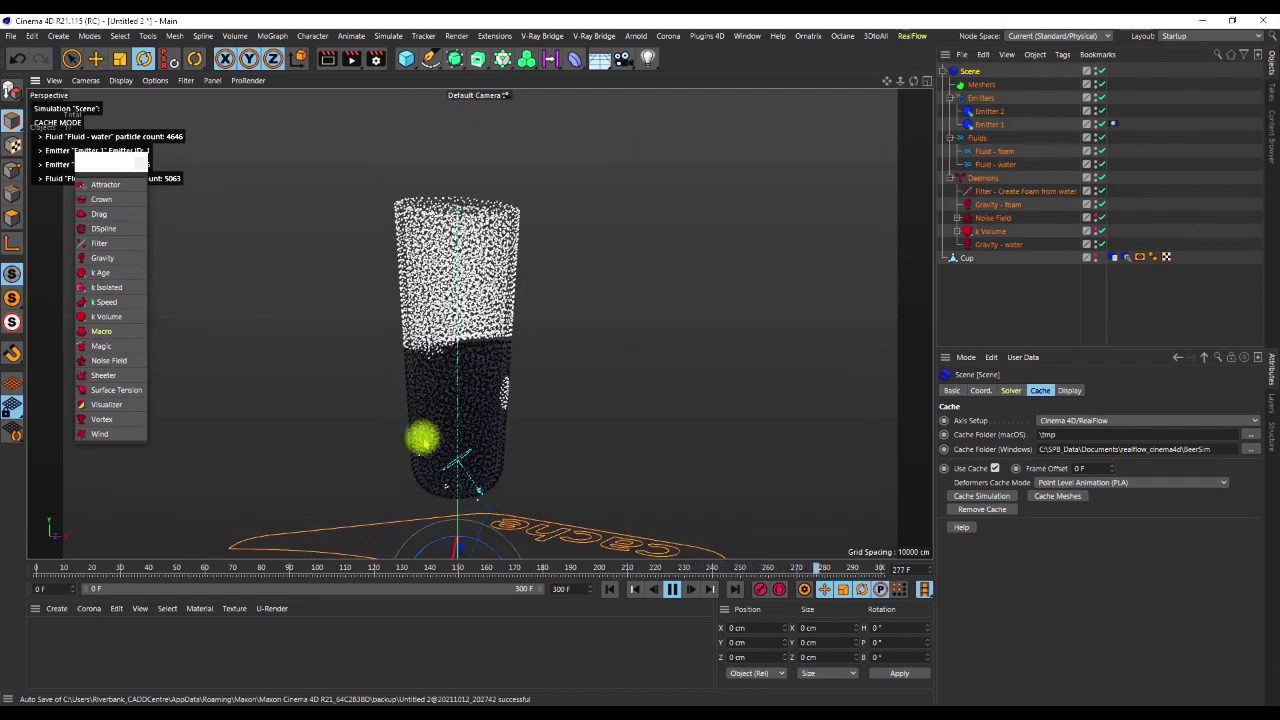
alt+right_drag(479, 392, 422, 402)
drag(352, 566, 655, 552)
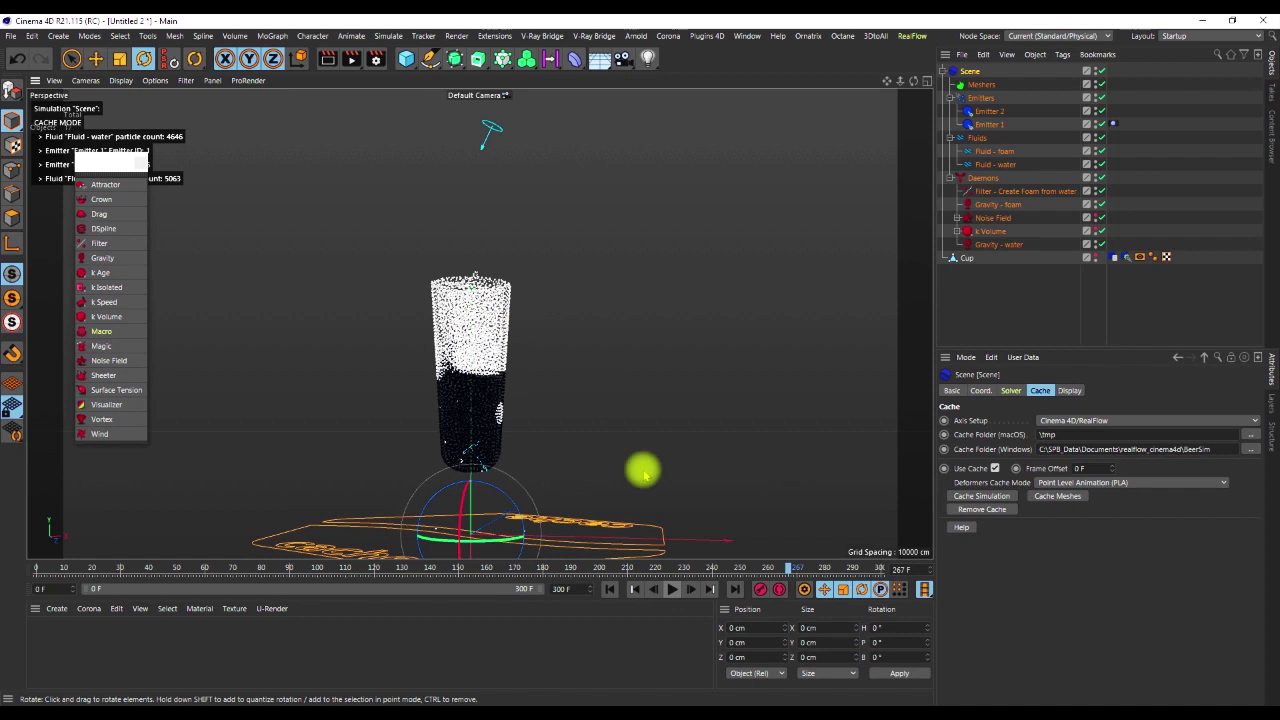
click(675, 590)
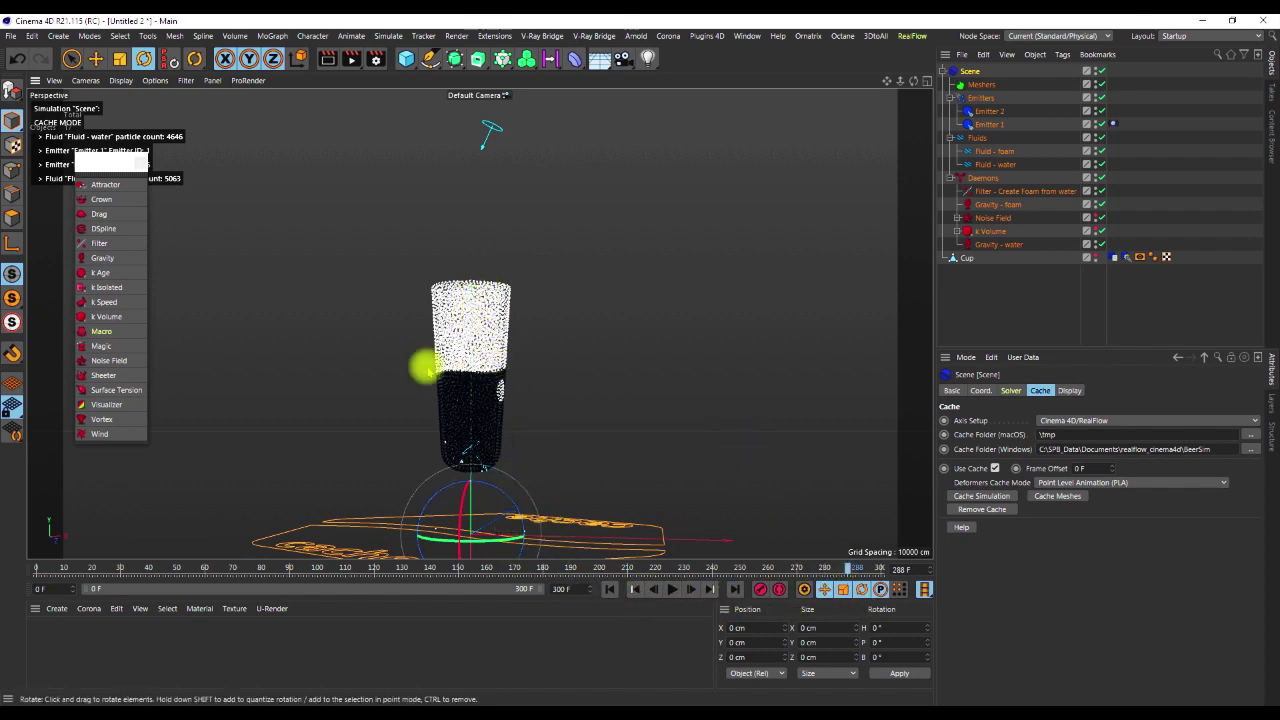
alt+drag(468, 381, 461, 345)
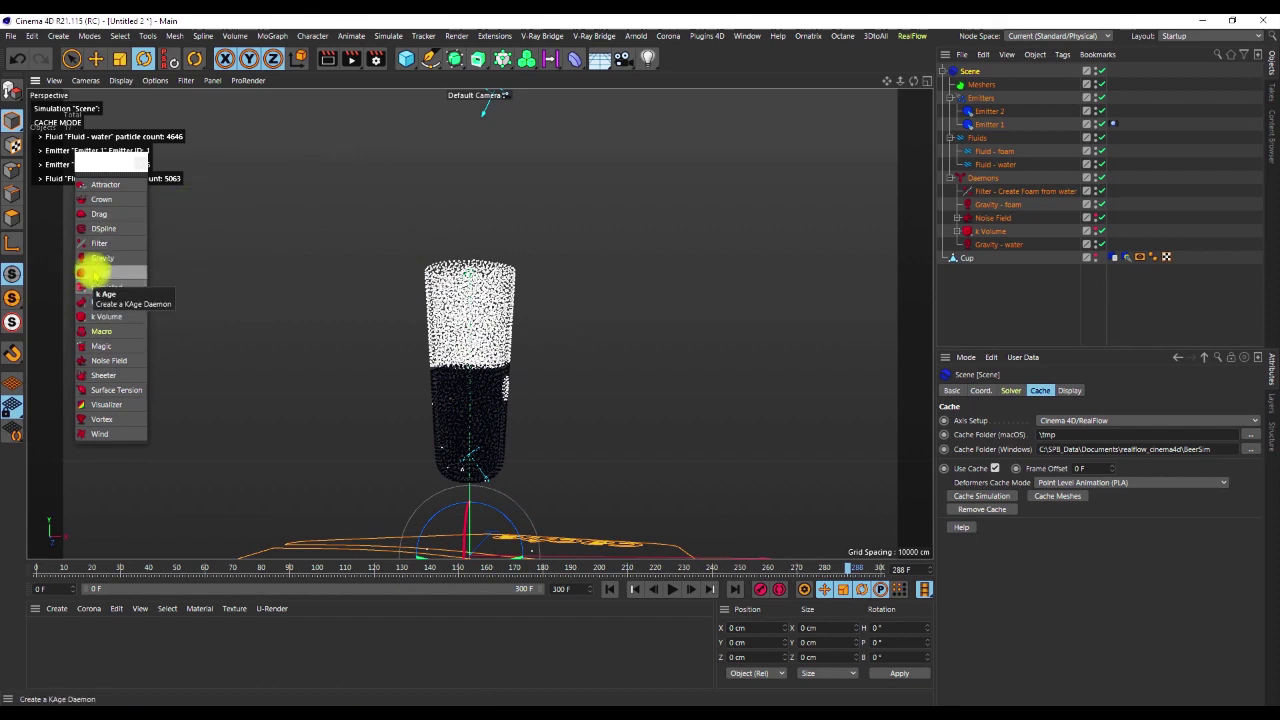
Add a k Age daemon linked to Fluid - foam, and scrub the timeline back to about frame 99
click(100, 273)
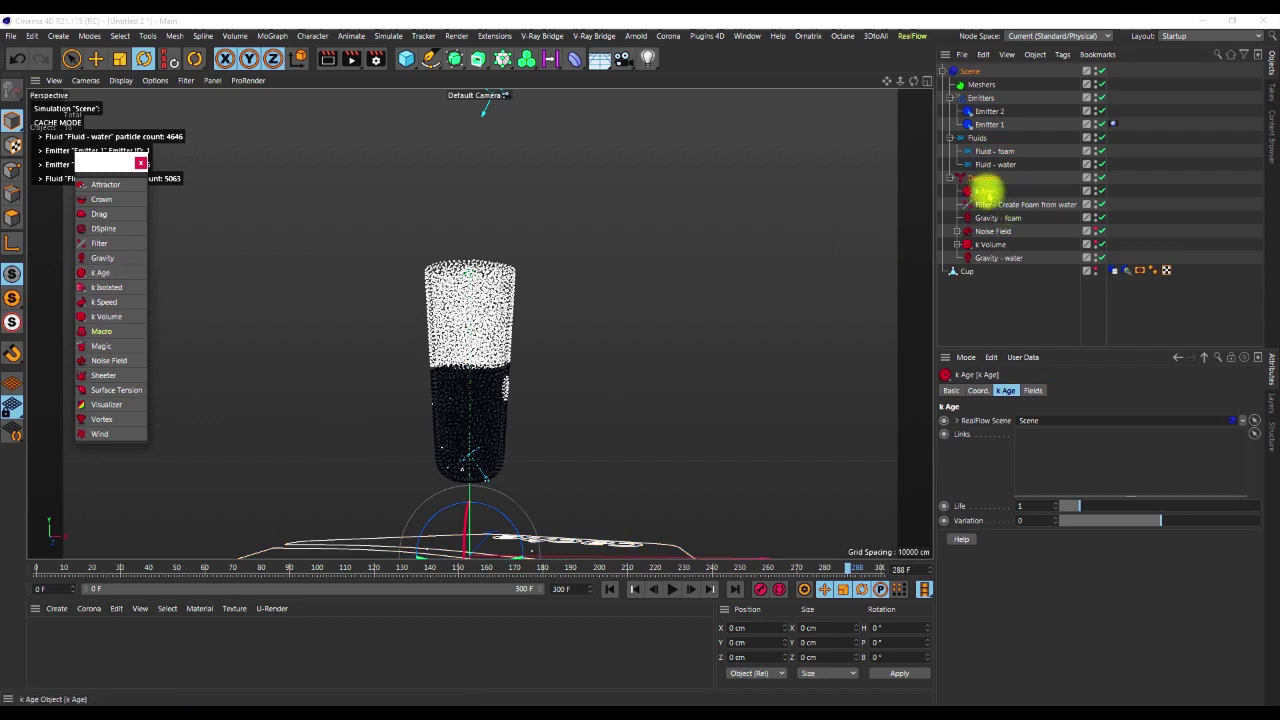
drag(1001, 153, 1049, 446)
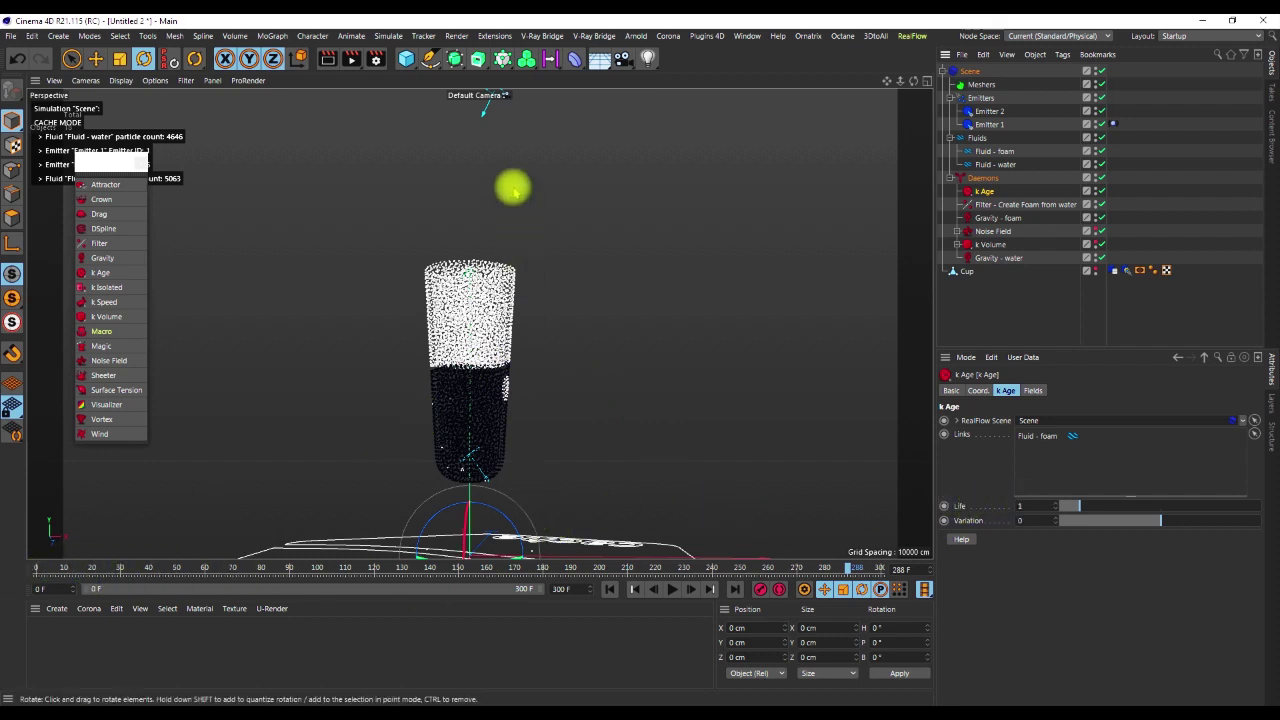
drag(850, 568, 320, 567)
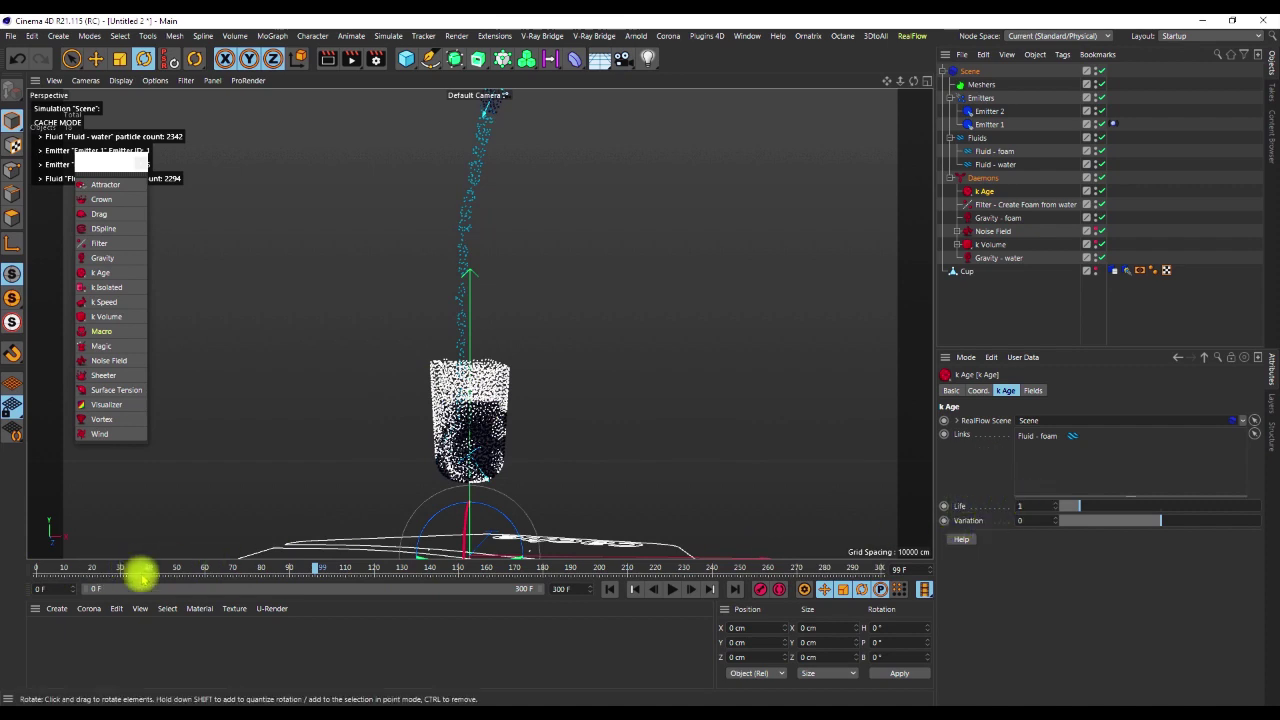
Set the k Age daemon's Life to 60 and Variation to 4, and rename it k Age - Foam
click(269, 567)
drag(213, 570, 341, 568)
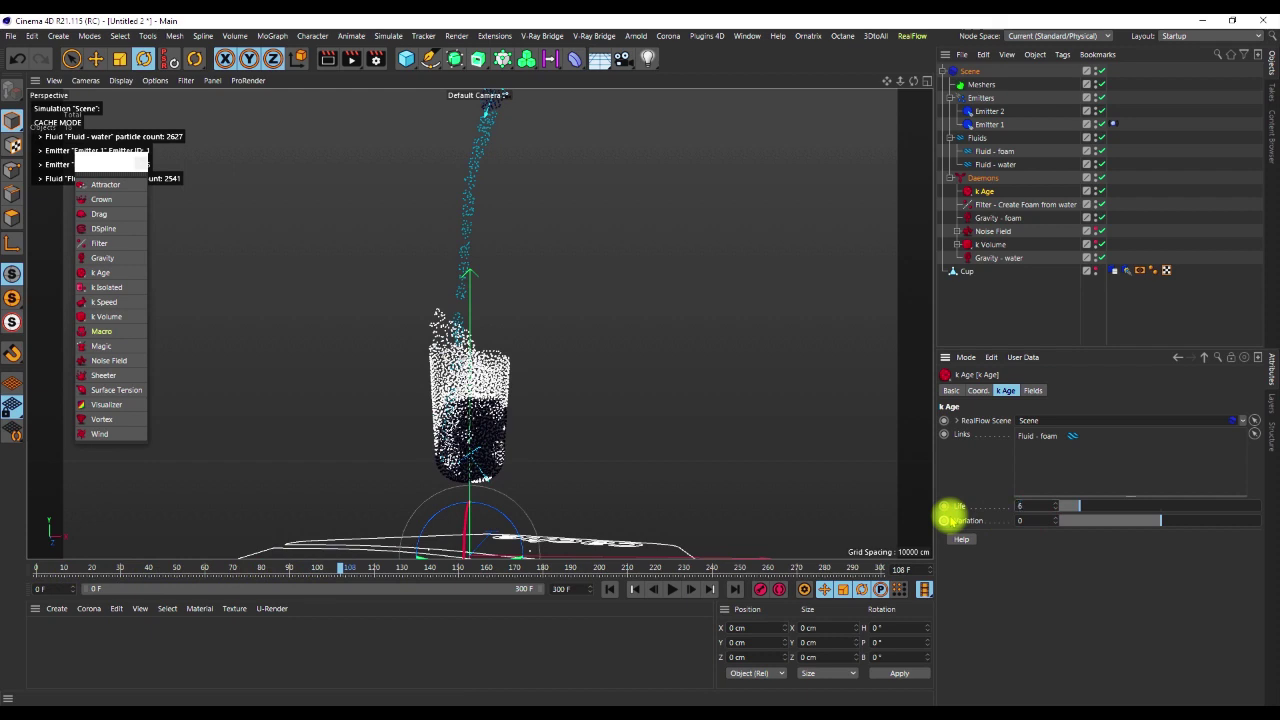
key(Return)
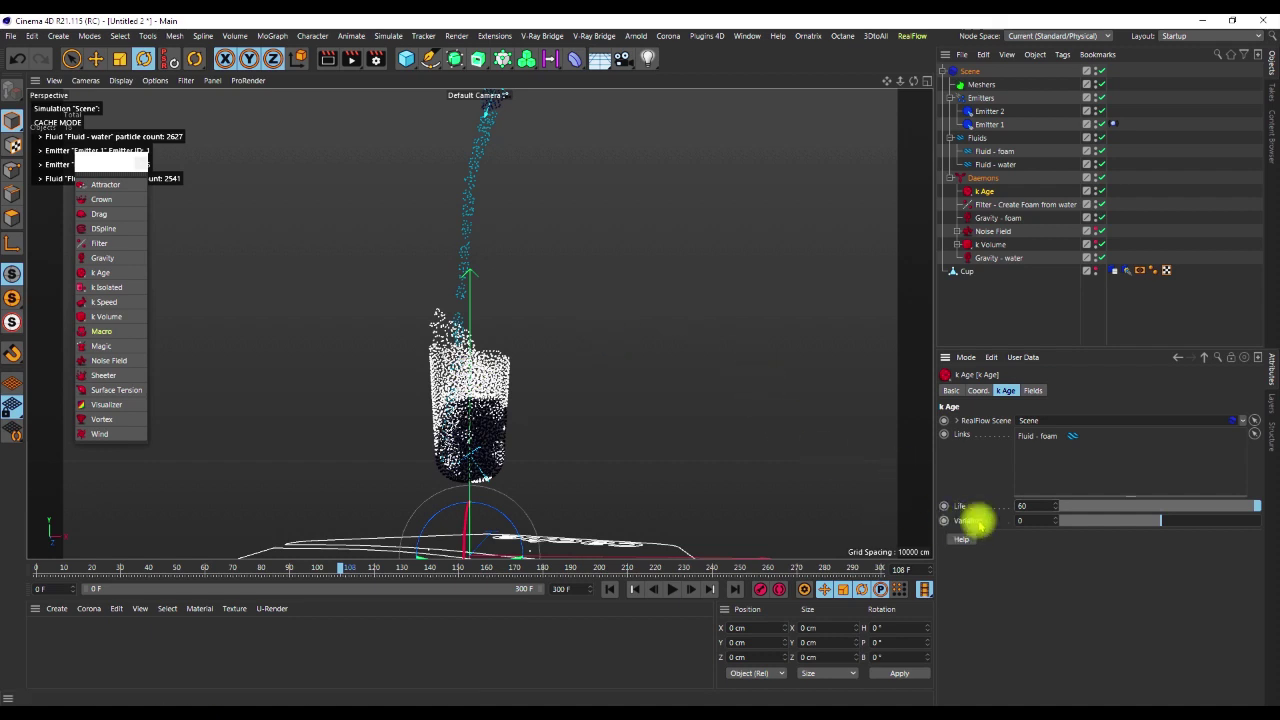
click(1178, 519)
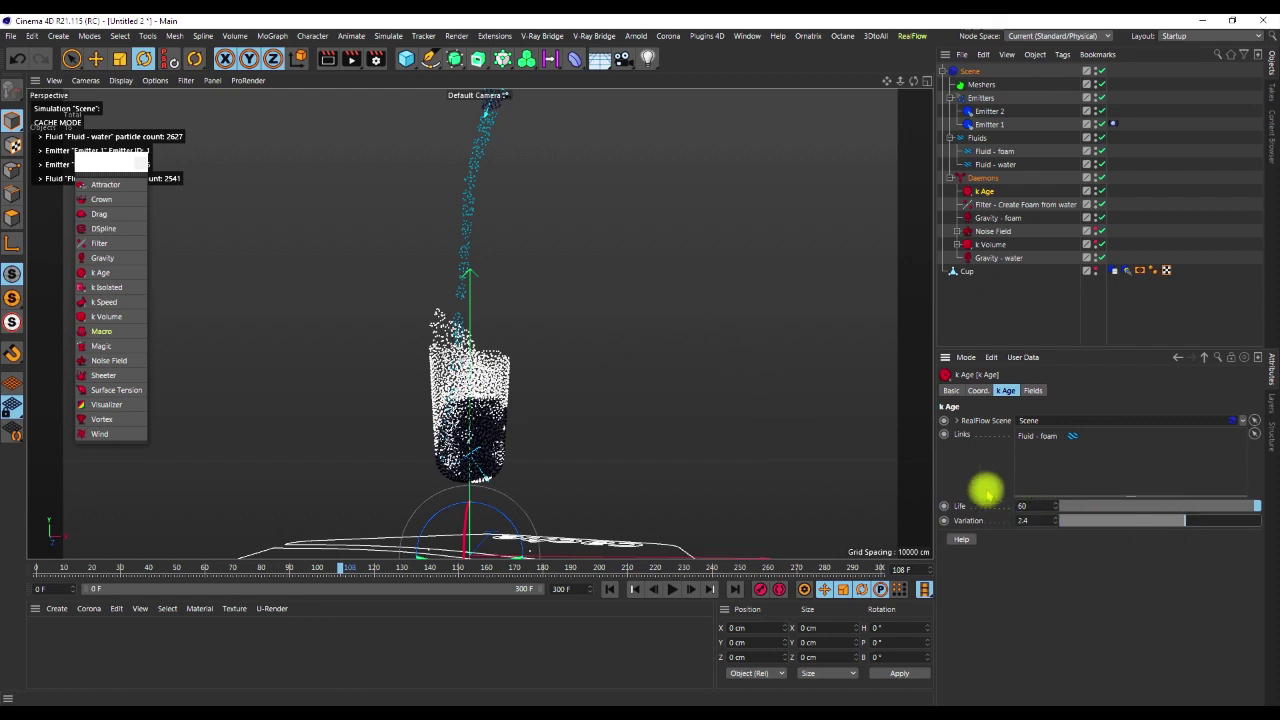
click(1027, 520)
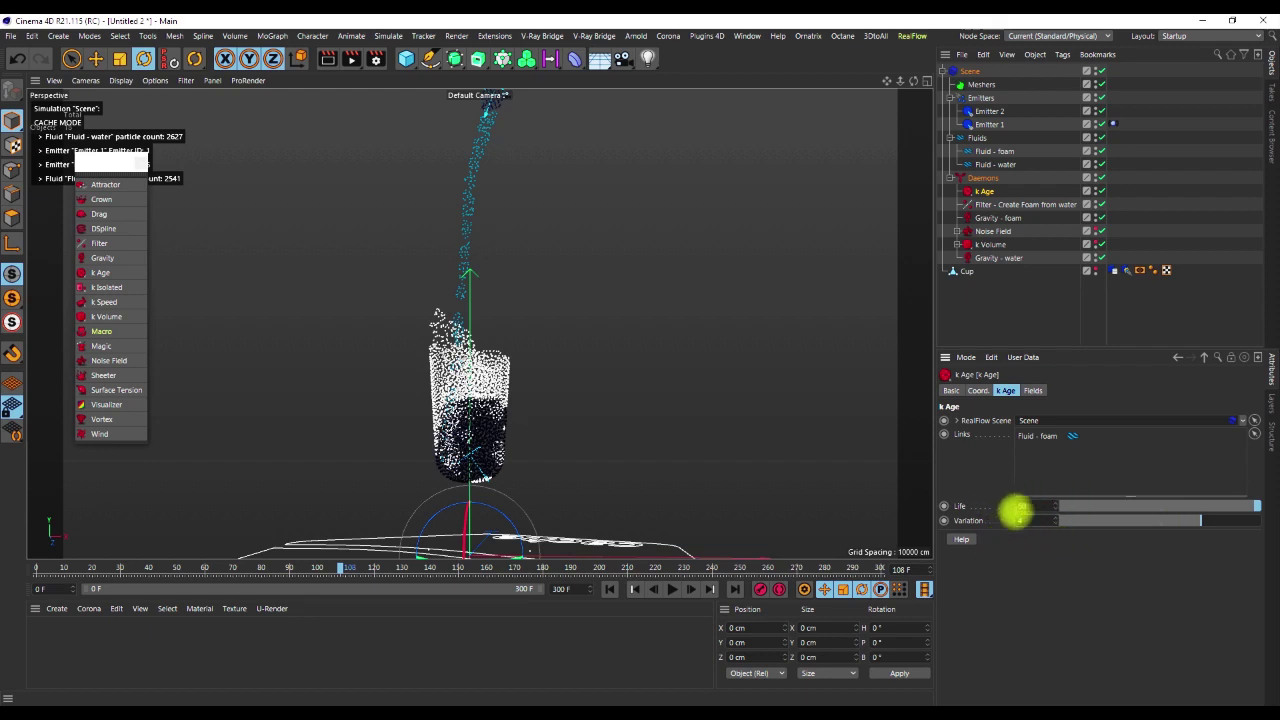
click(1022, 505)
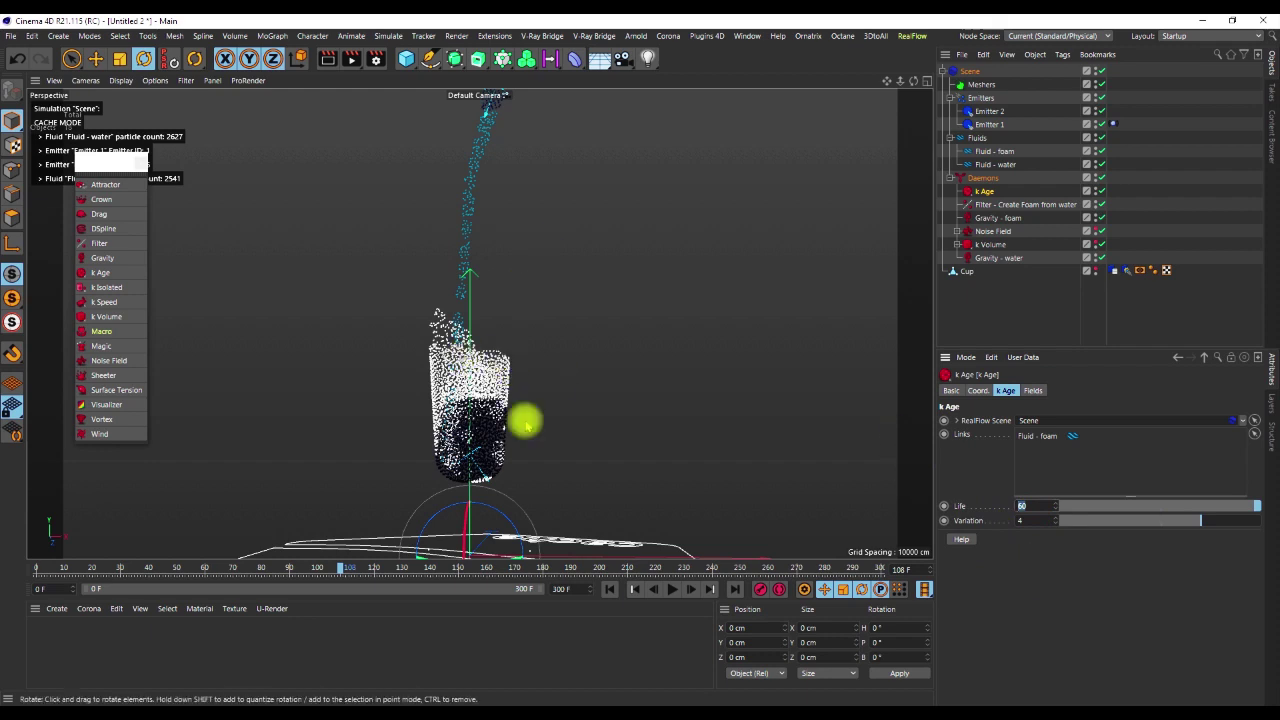
mouse_move(457, 377)
alt+mouse_down()
mouse_move(462, 395)
mouse_move(443, 409)
mouse_move(486, 343)
mouse_move(491, 423)
mouse_move(407, 405)
mouse_move(466, 429)
mouse_move(457, 443)
mouse_move(457, 423)
mouse_move(490, 437)
mouse_move(457, 423)
mouse_move(475, 370)
alt+mouse_up()
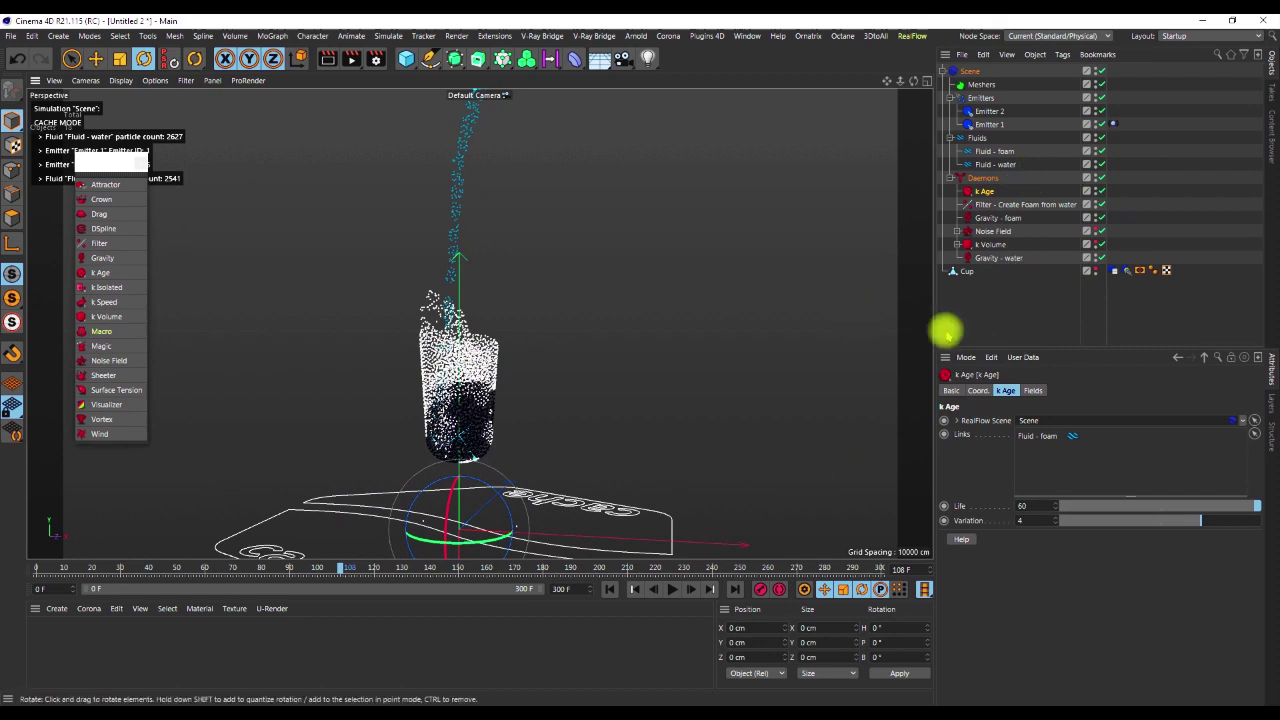
double_click(985, 190)
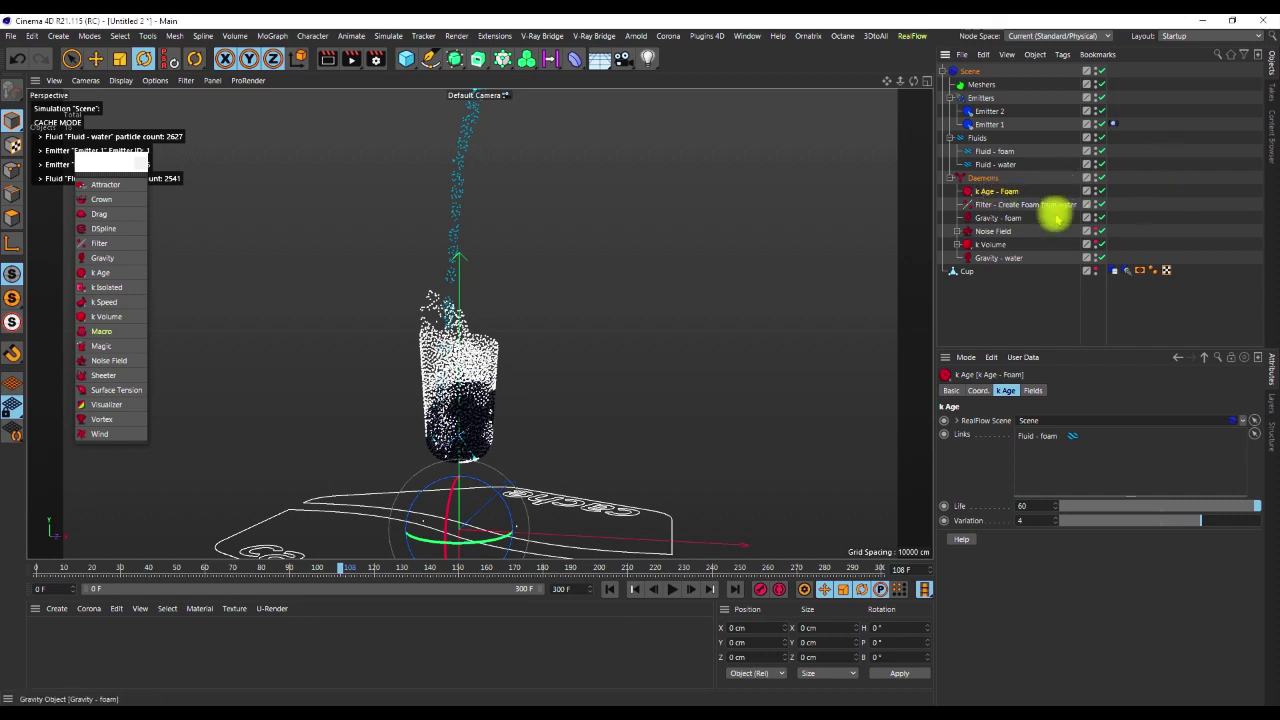
click(1117, 209)
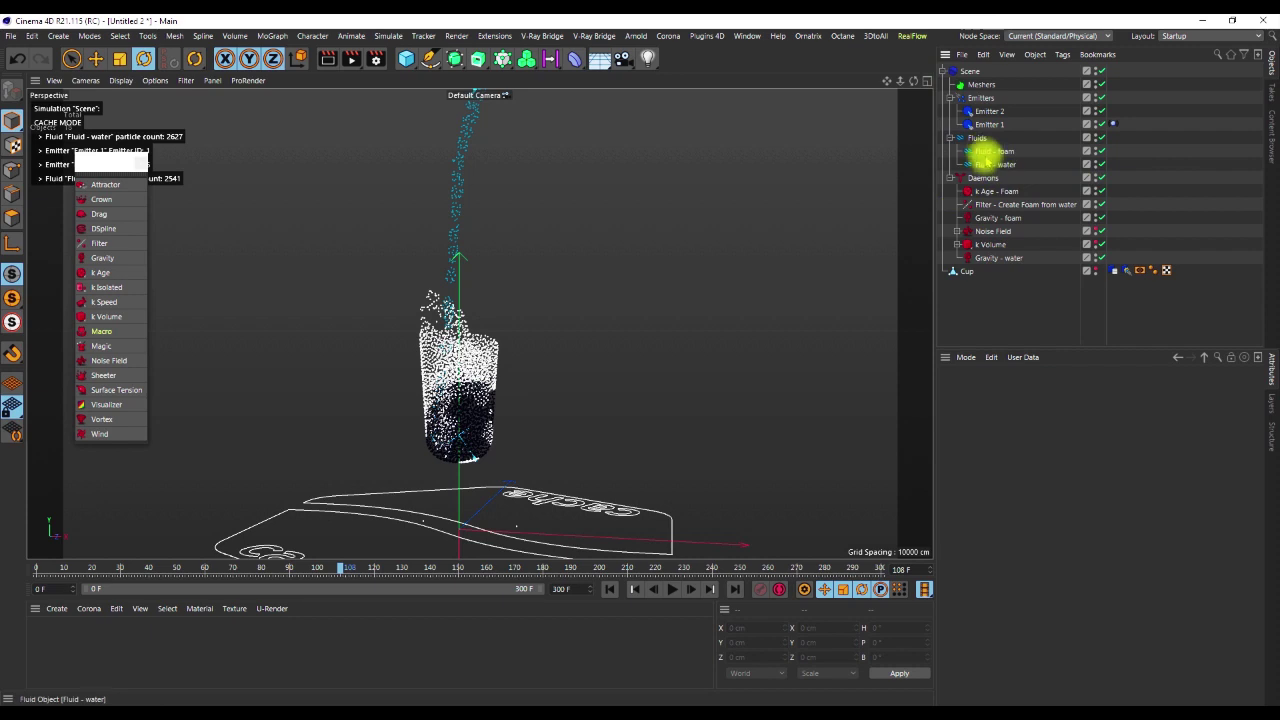
Return to frame 0 and set the resolution of Fluid - foam and Fluid - water to 10
click(988, 151)
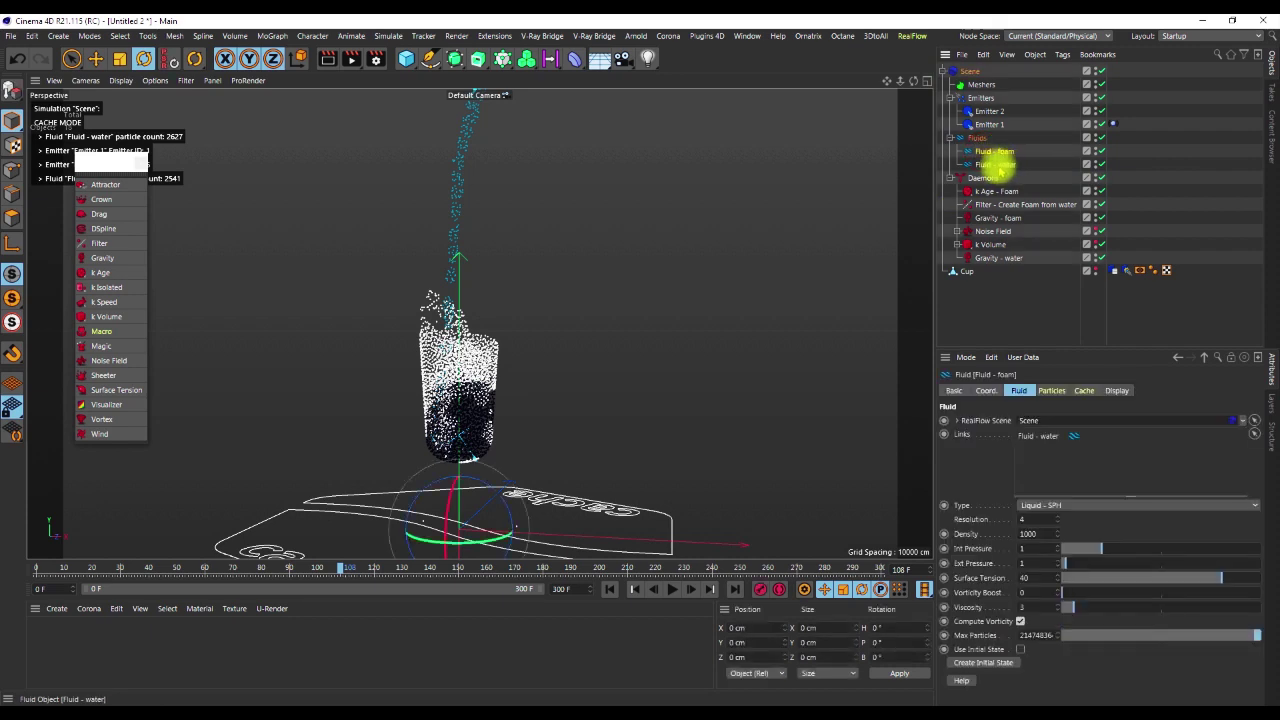
ctrl+click(998, 164)
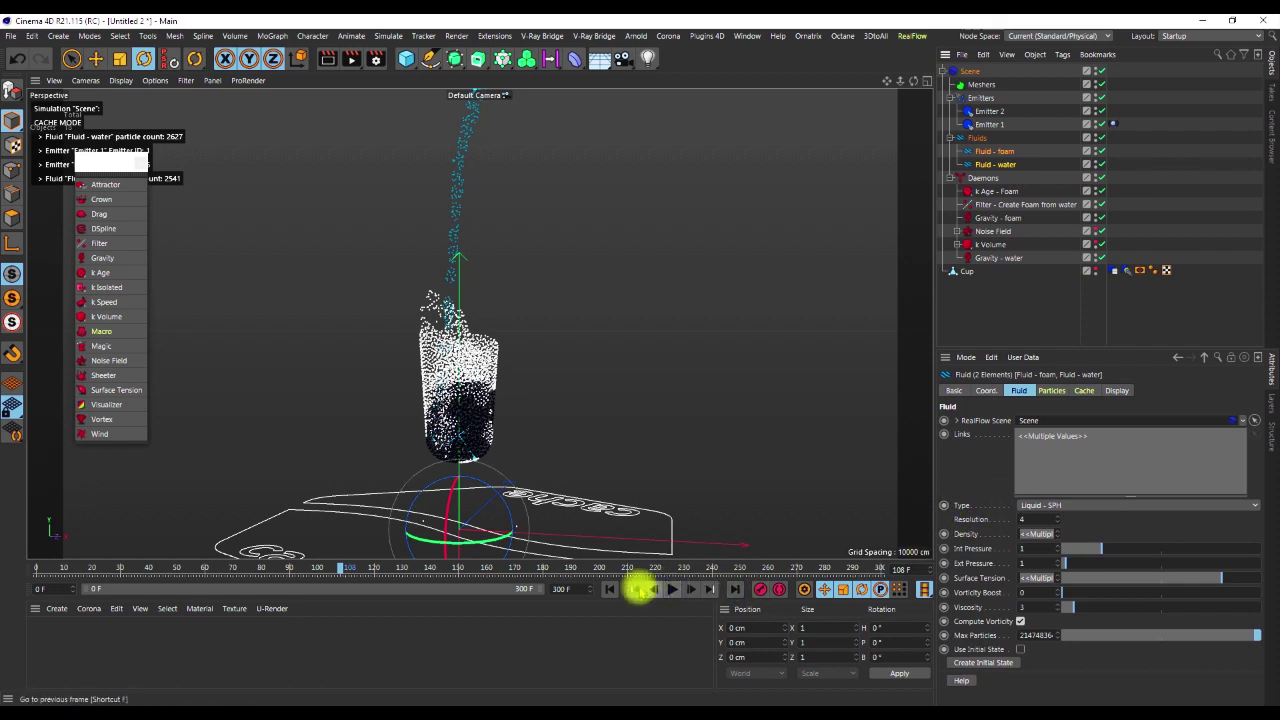
click(608, 589)
drag(1029, 522, 990, 519)
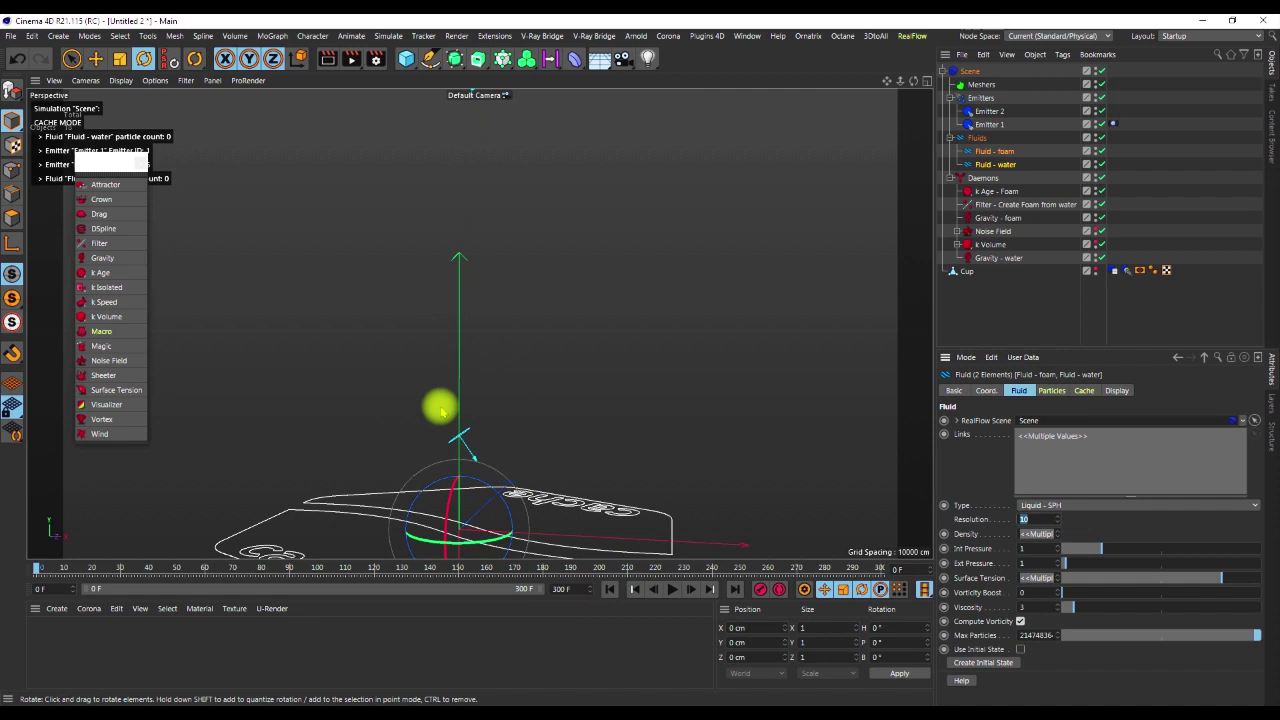
alt+drag(529, 434, 477, 386)
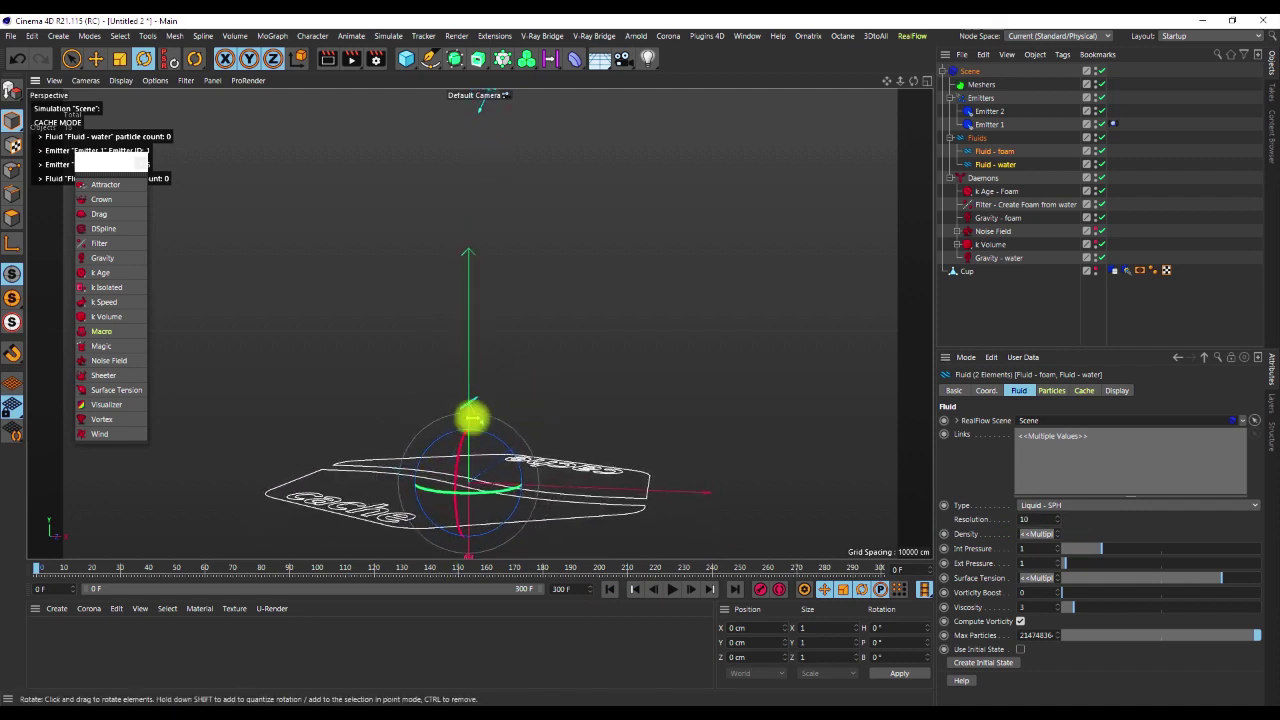
Remove the scene's cache files and cache the RealFlow simulation again for all 300 frames
click(970, 71)
click(966, 513)
click(581, 373)
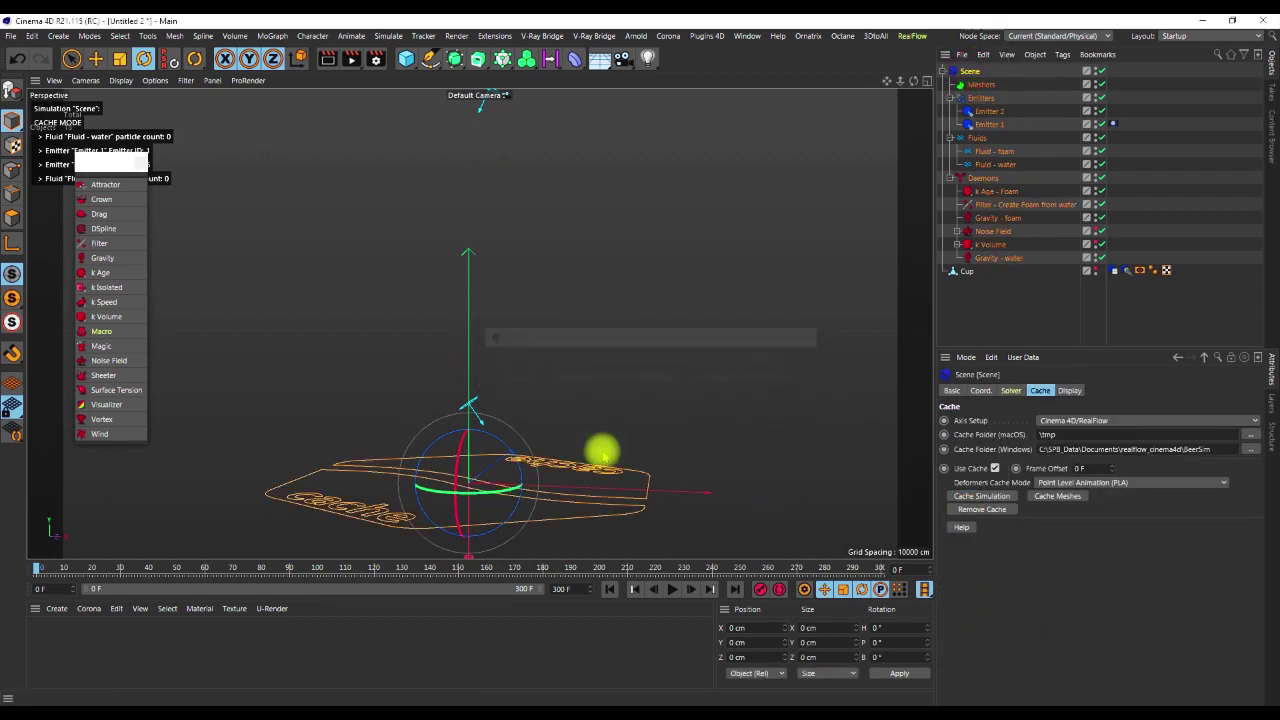
click(966, 497)
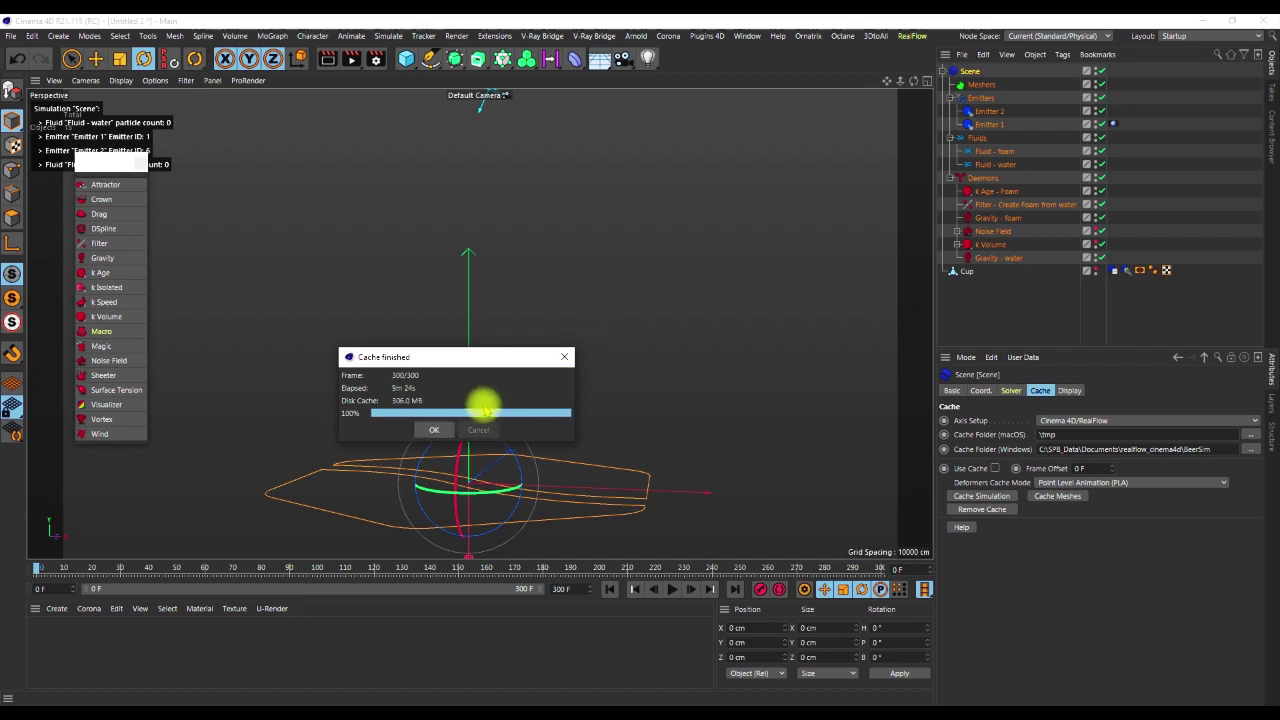
click(437, 429)
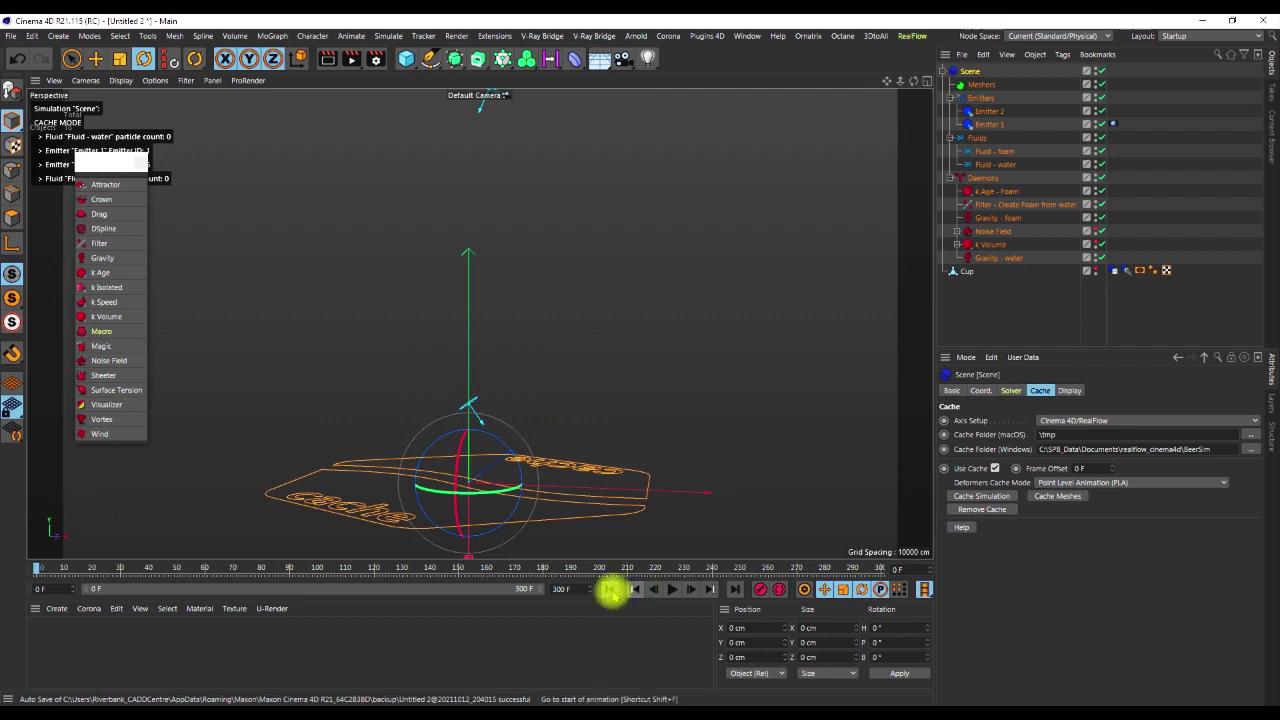
Play the cached simulation and scrub to about frame 236 to inspect how the foam fills the glass
click(672, 590)
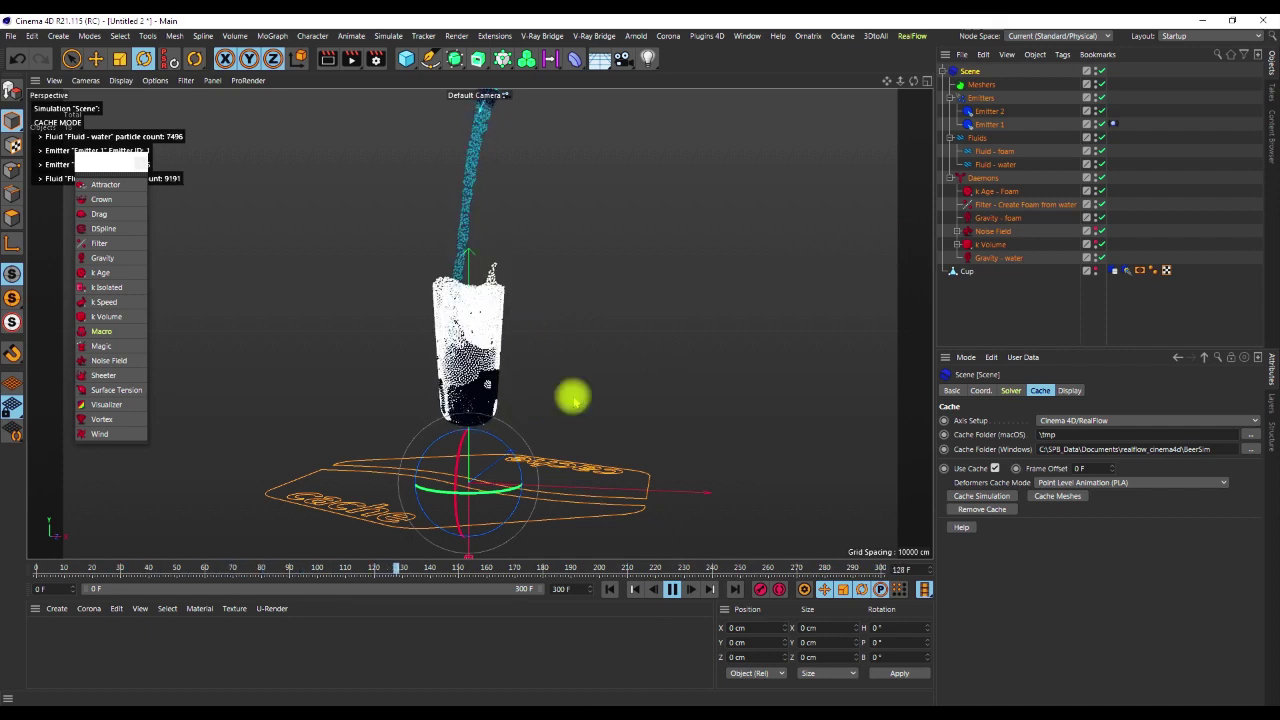
click(670, 589)
drag(606, 569, 706, 567)
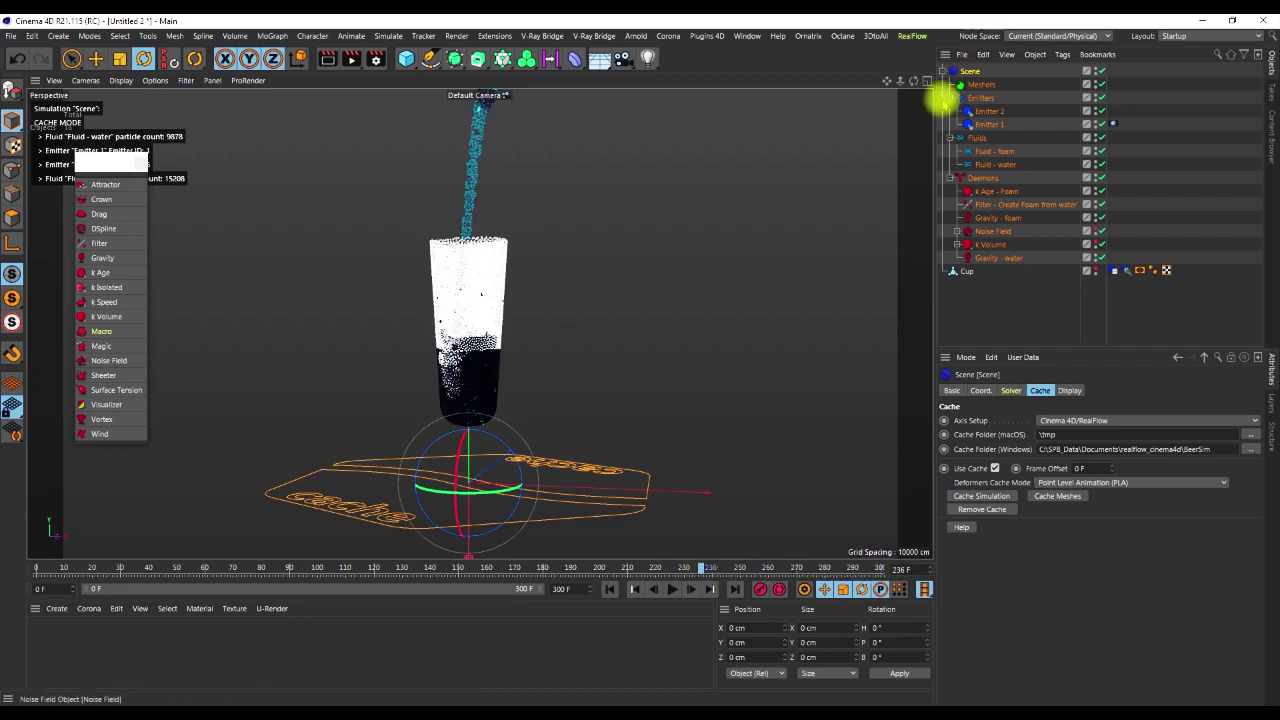
Set the k Age - Foam daemon's Life to 30 and Variation to 1.5
click(997, 191)
click(1025, 506)
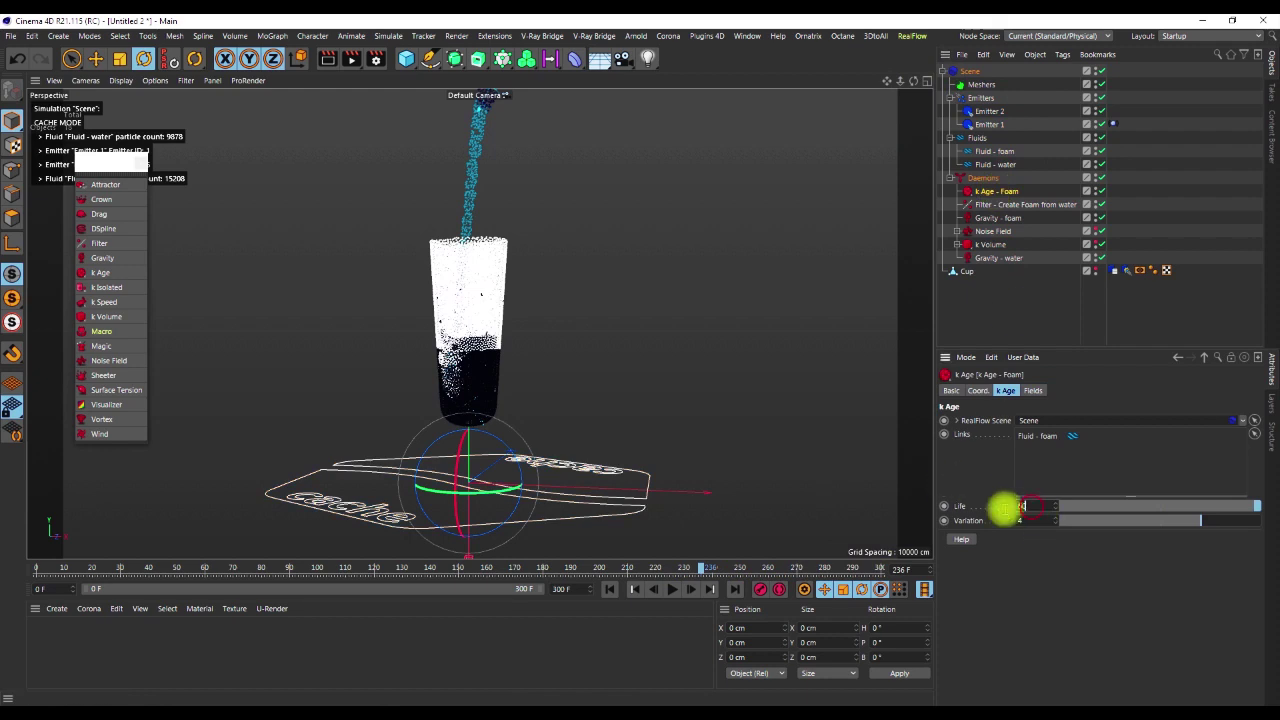
click(1025, 521)
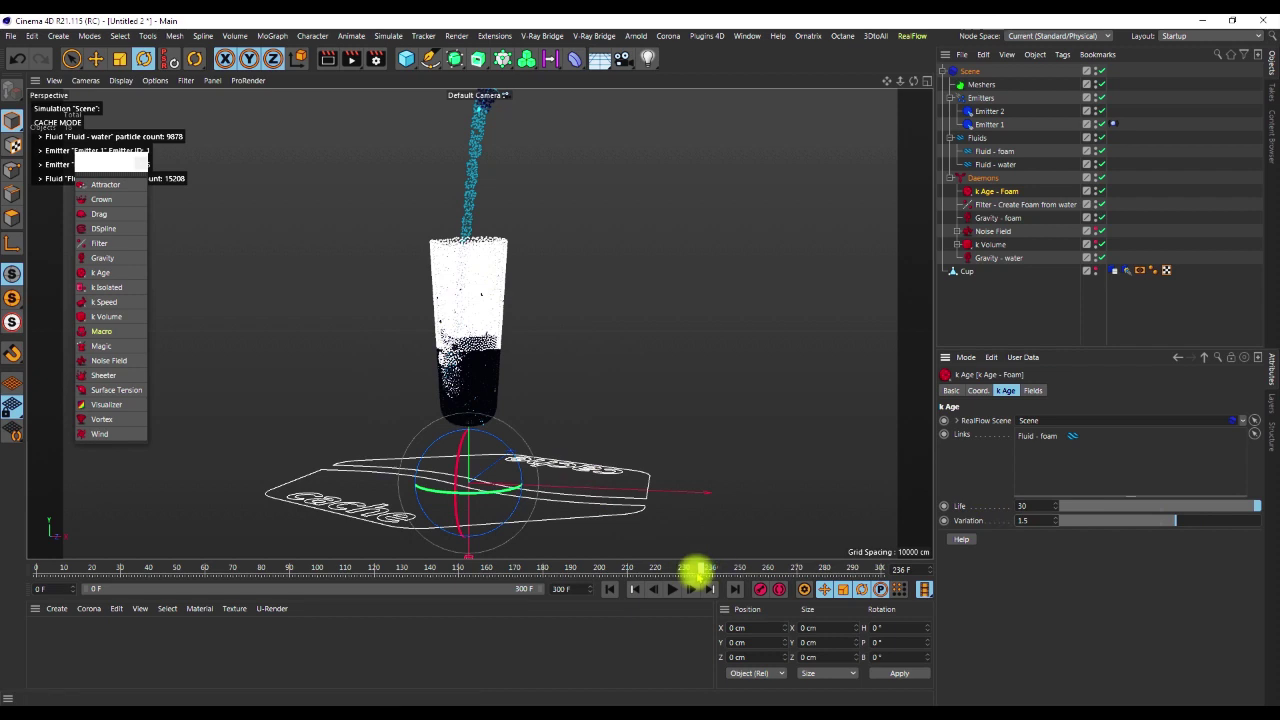
Scrub the cached pour through to frame 300, select Fluid - foam, and replay from the start to about frame 75
drag(700, 568, 586, 572)
drag(508, 575, 929, 549)
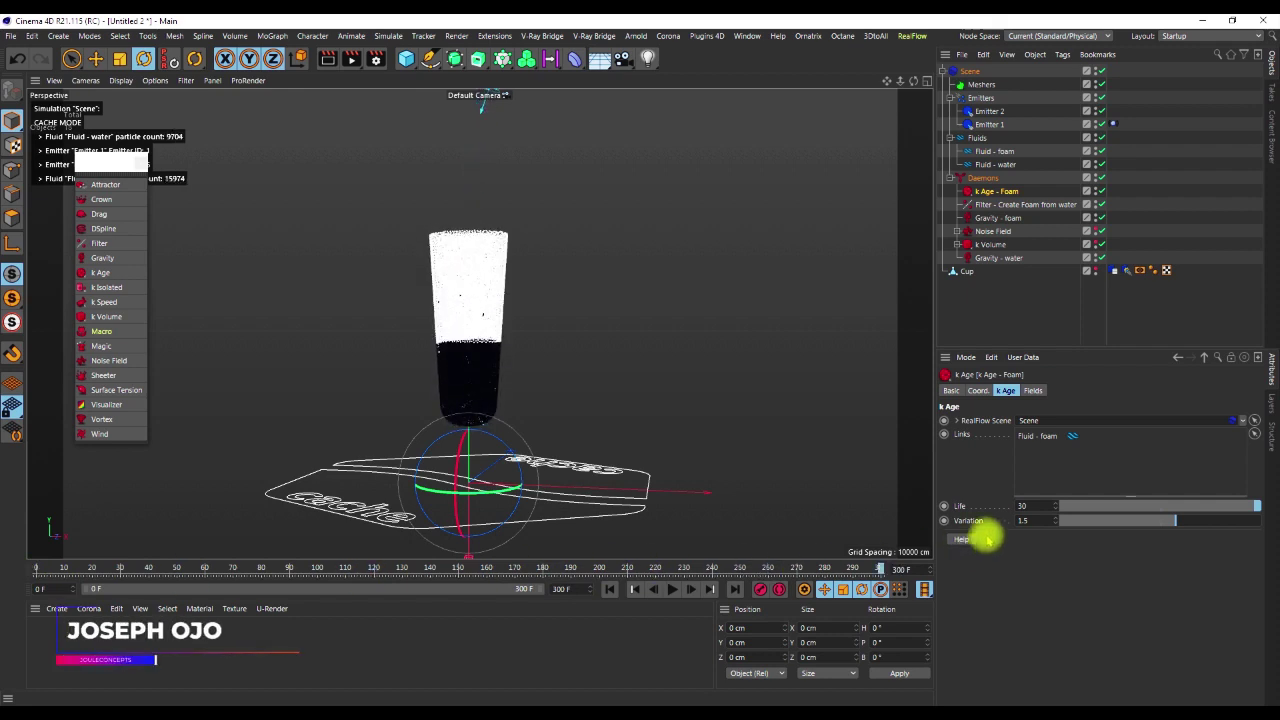
click(990, 151)
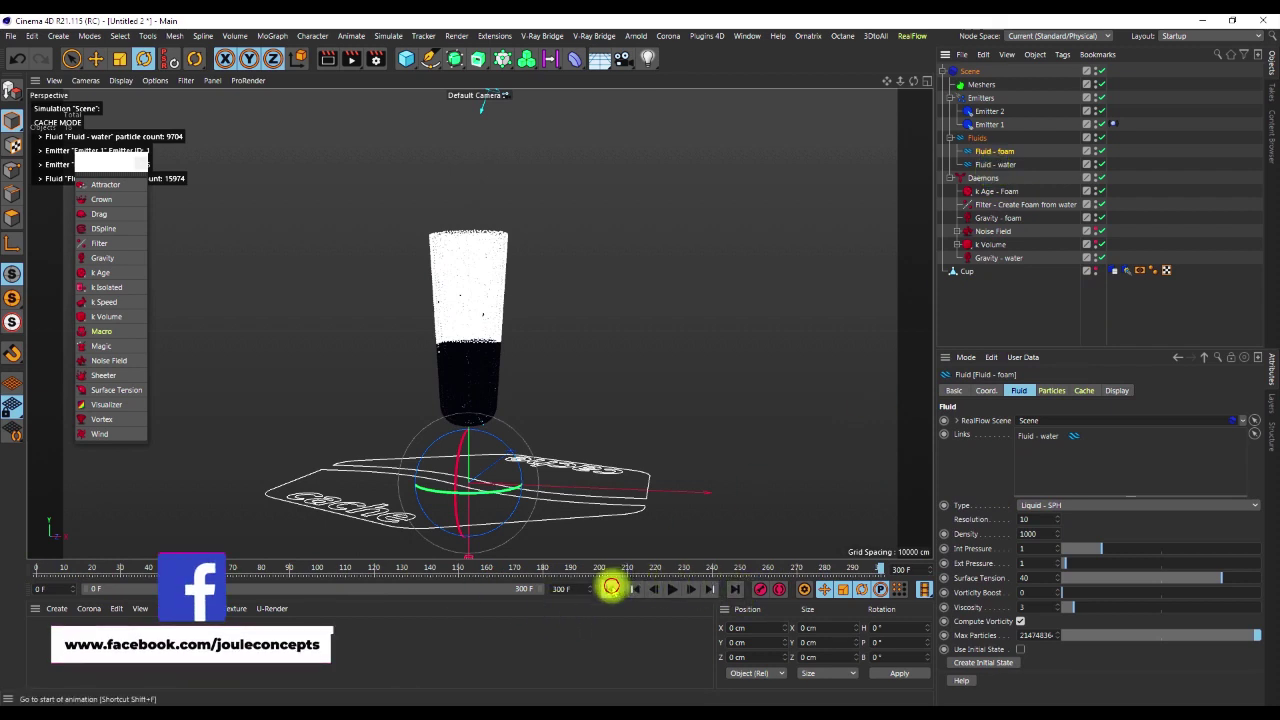
click(609, 589)
click(670, 589)
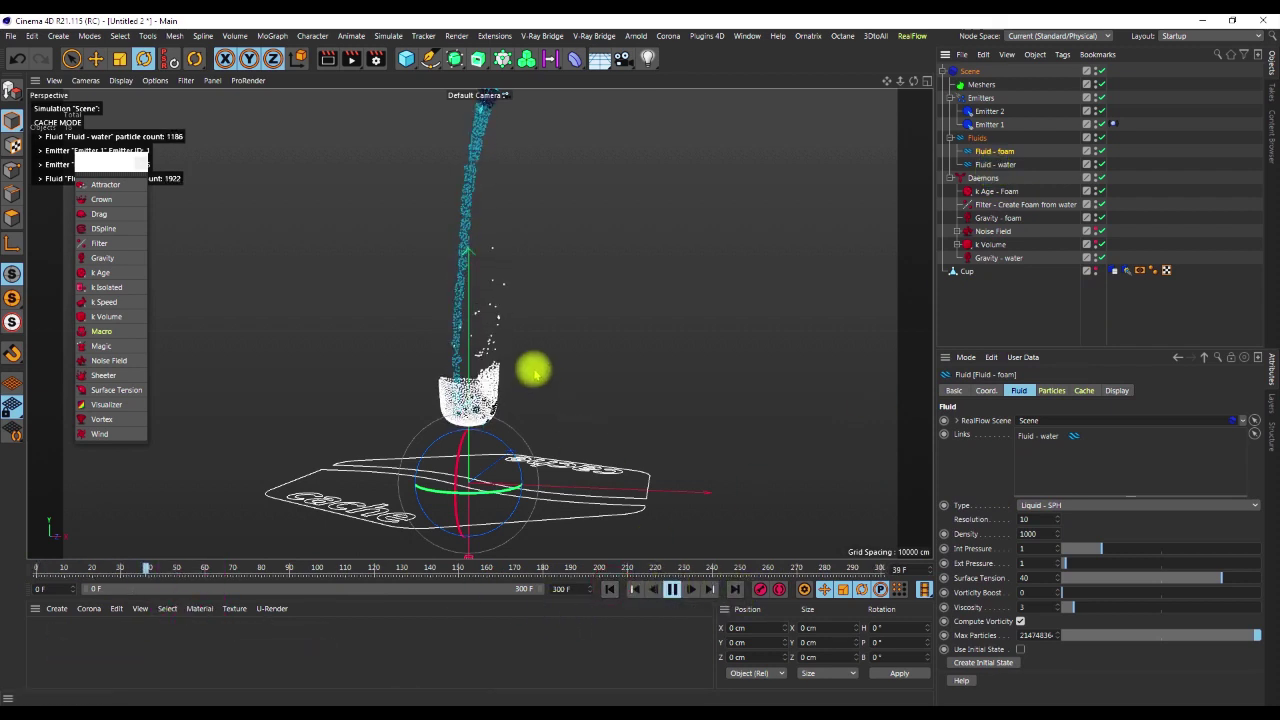
click(672, 589)
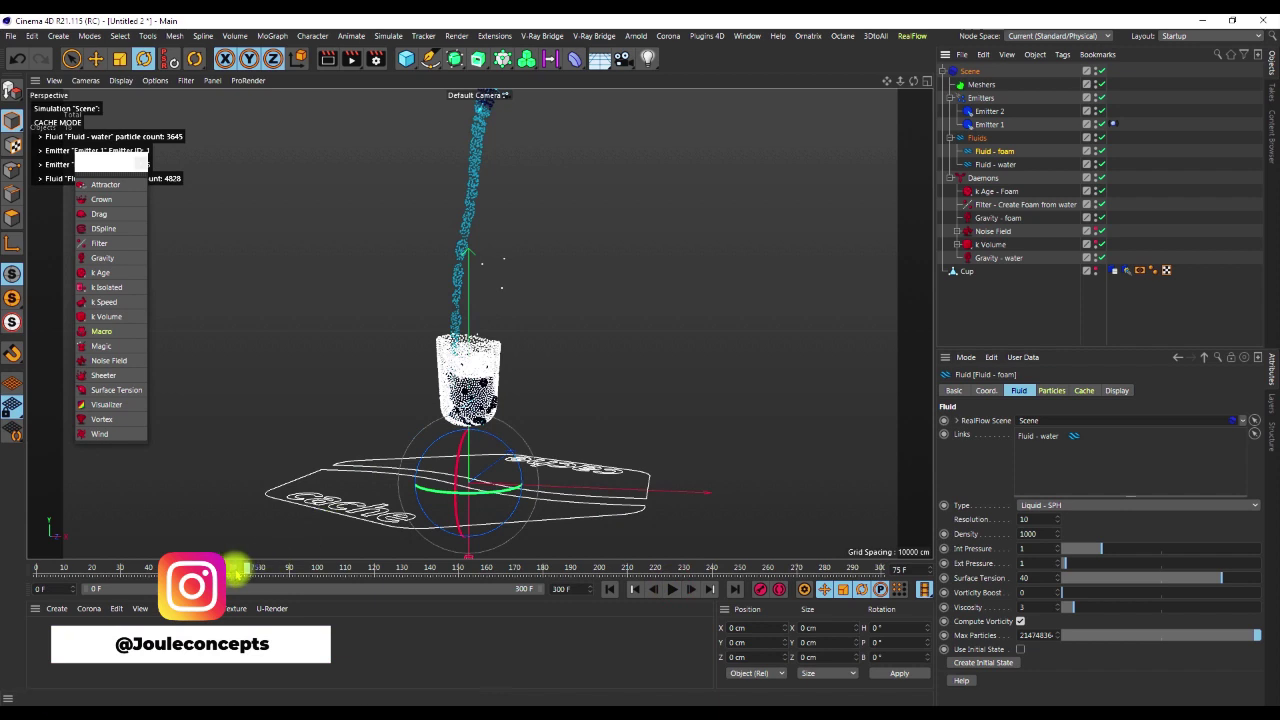
Return to frame 0 and set the resolution of both Fluid - foam and Fluid - water to 50
drag(246, 568, 5, 560)
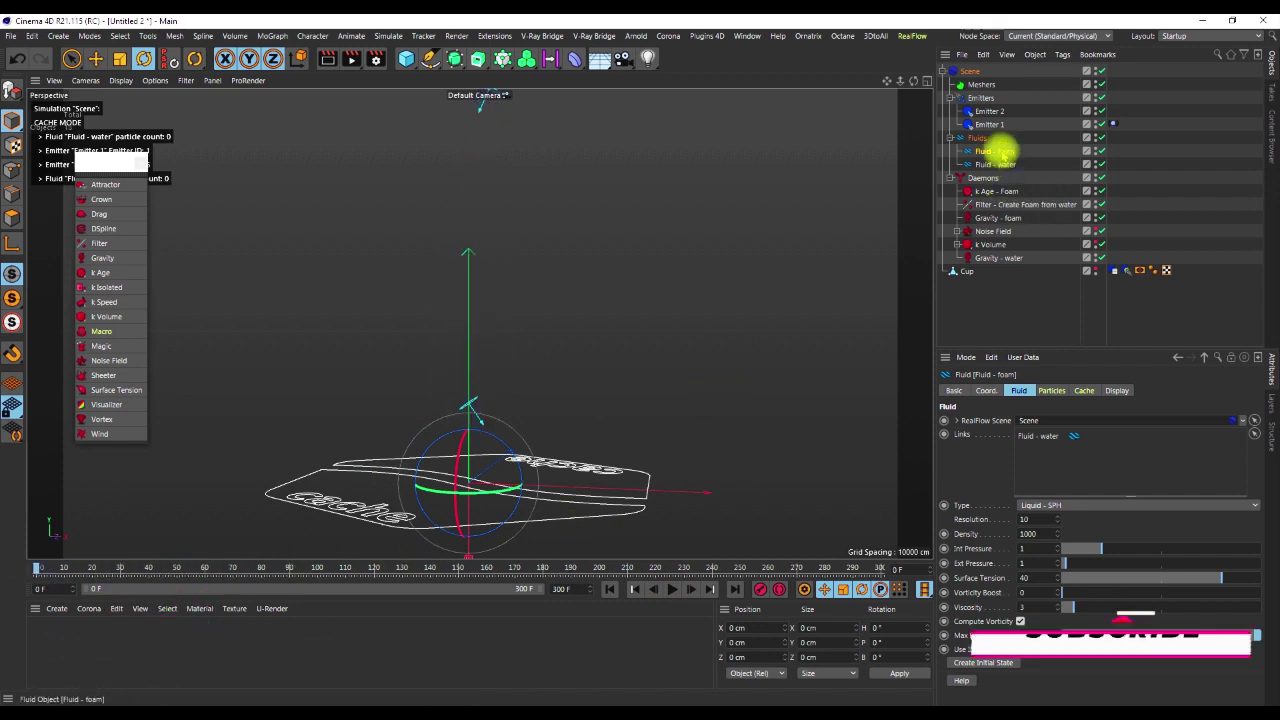
ctrl+click(995, 164)
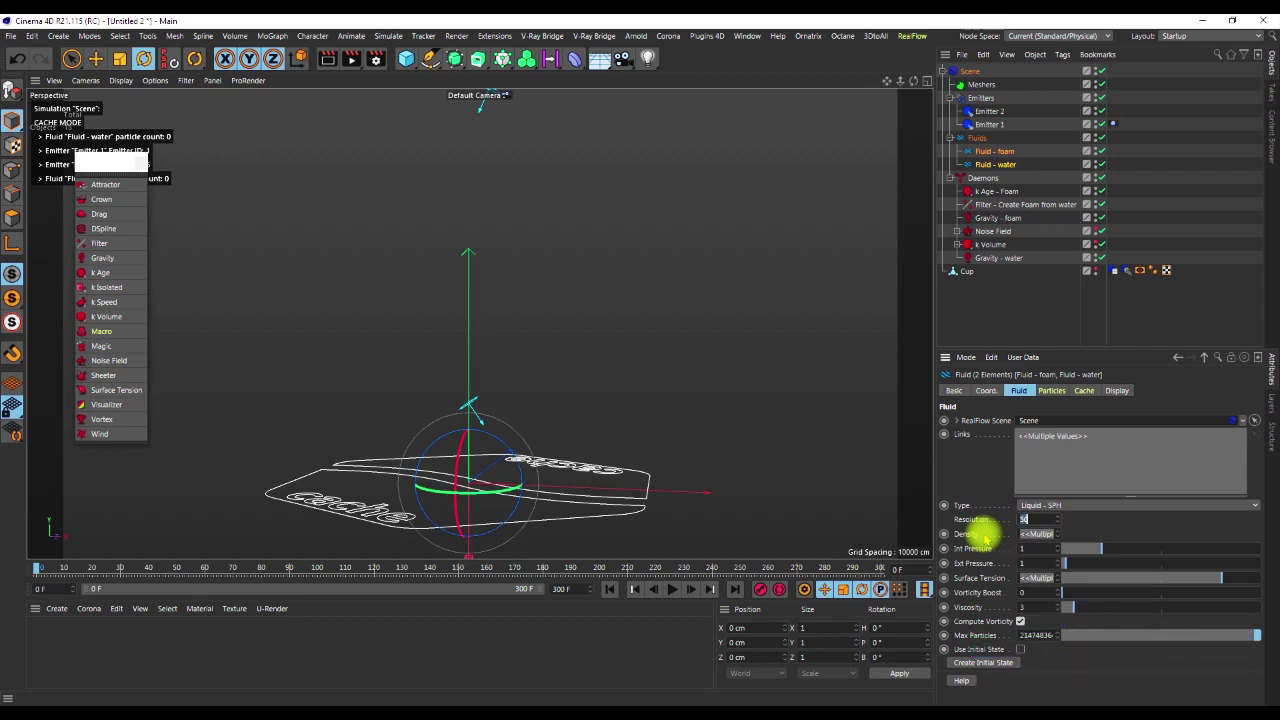
click(1106, 526)
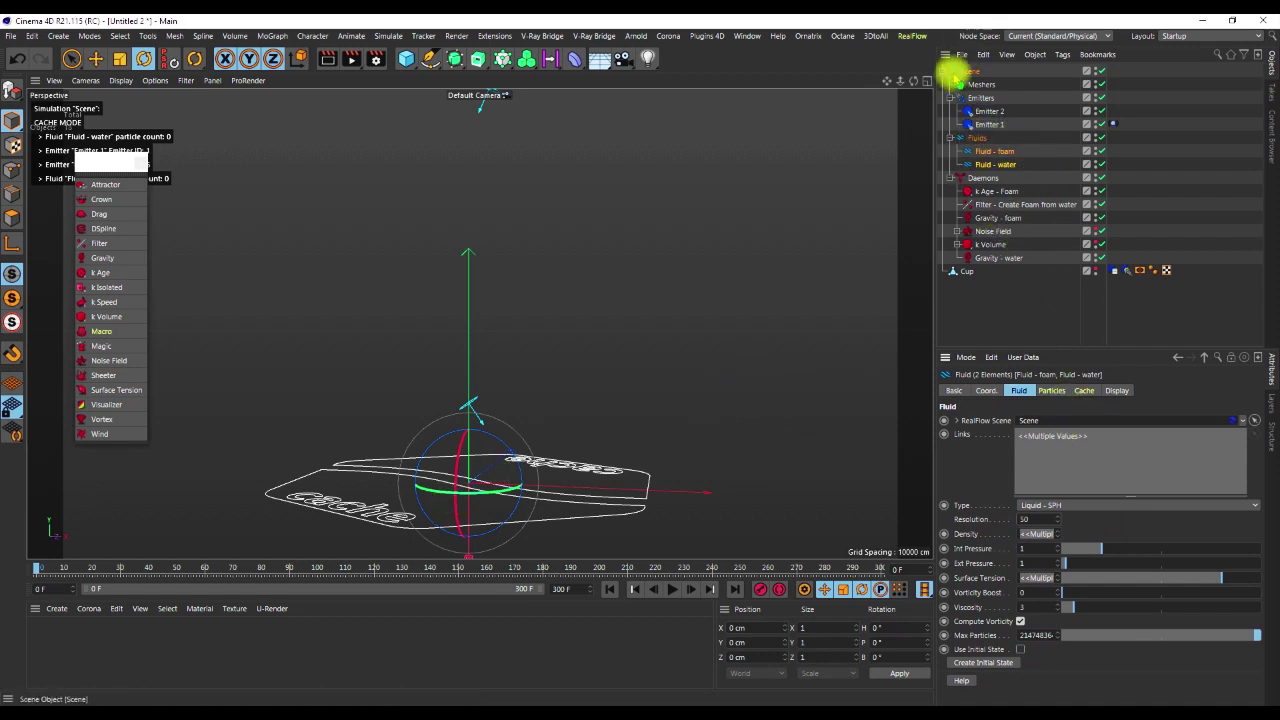
Remove the RealFlow scene's cache files and start caching the simulation with the higher fluid resolution
click(955, 72)
click(985, 510)
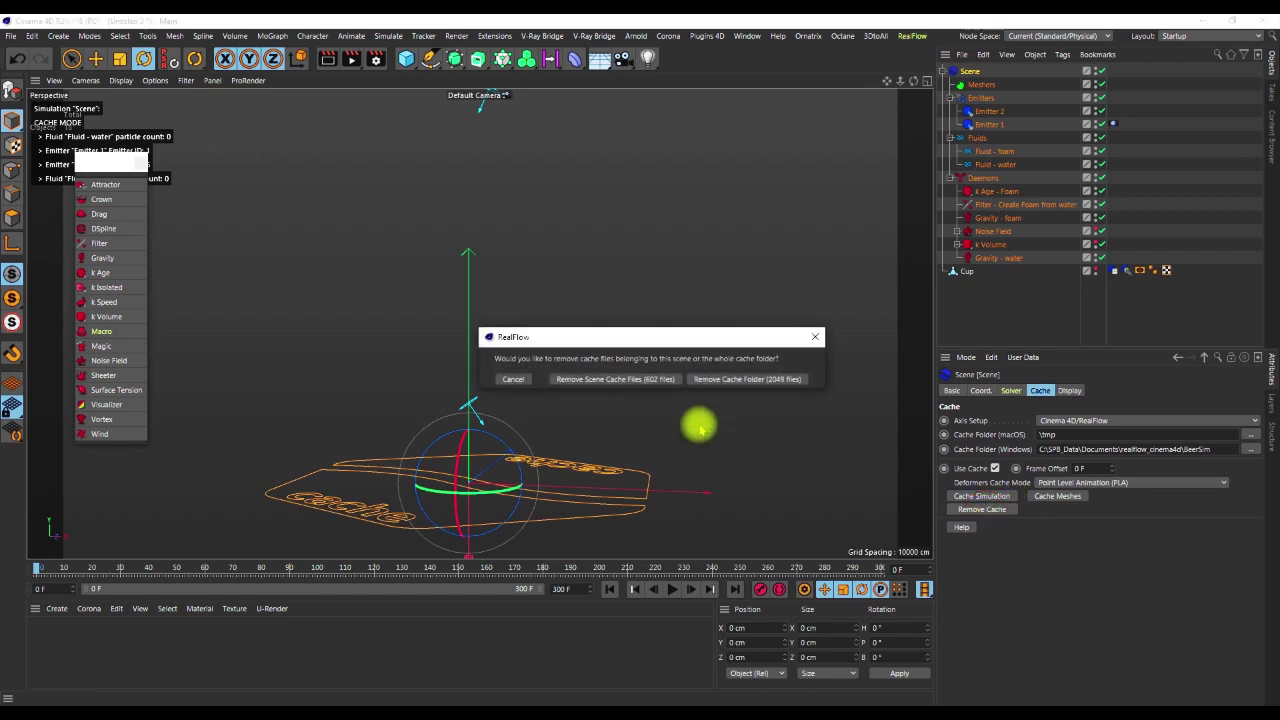
click(590, 374)
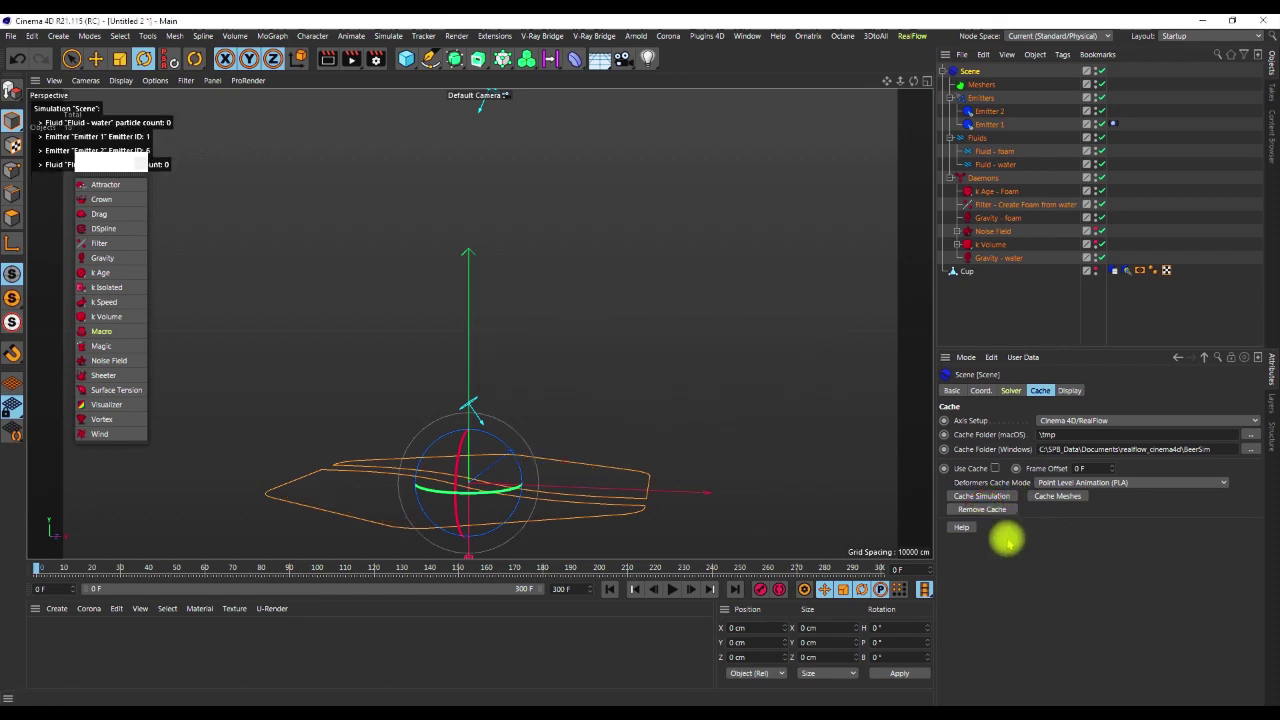
click(981, 496)
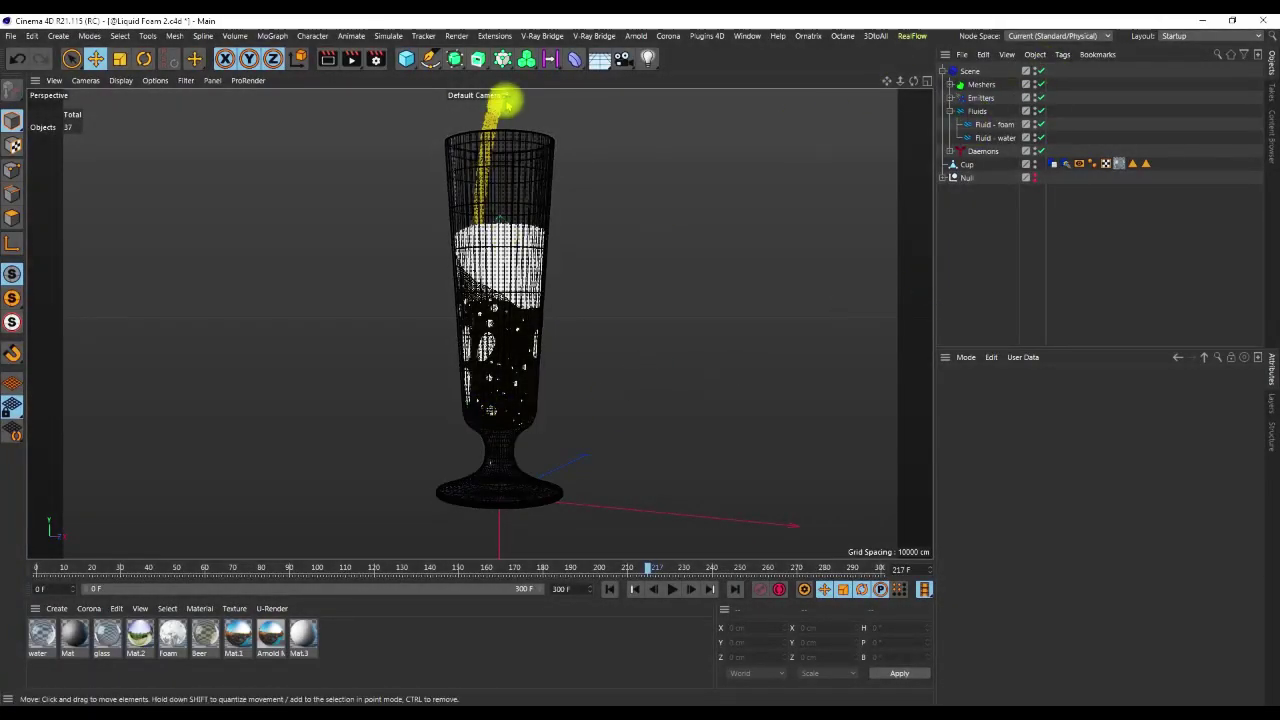
In the Liquid Foam 2.c4d scene, examine both fluids' display and fluid settings, and view the pour at frame 191
click(995, 137)
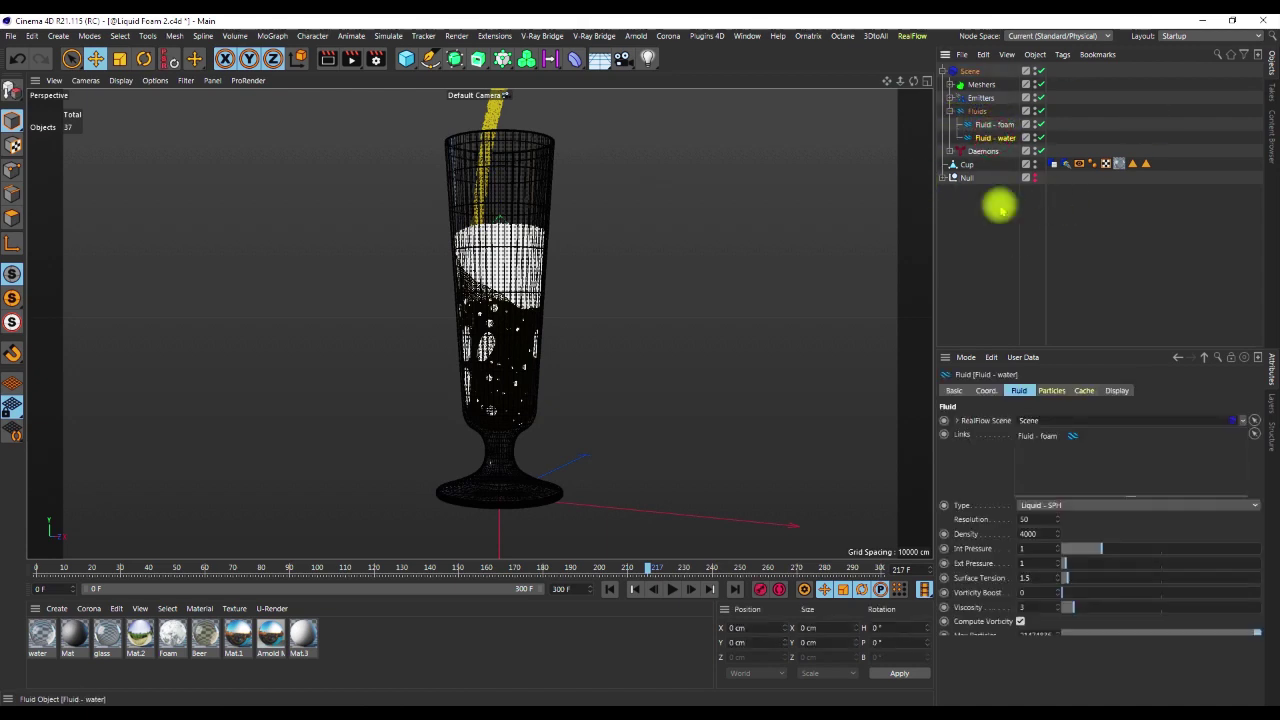
click(1122, 390)
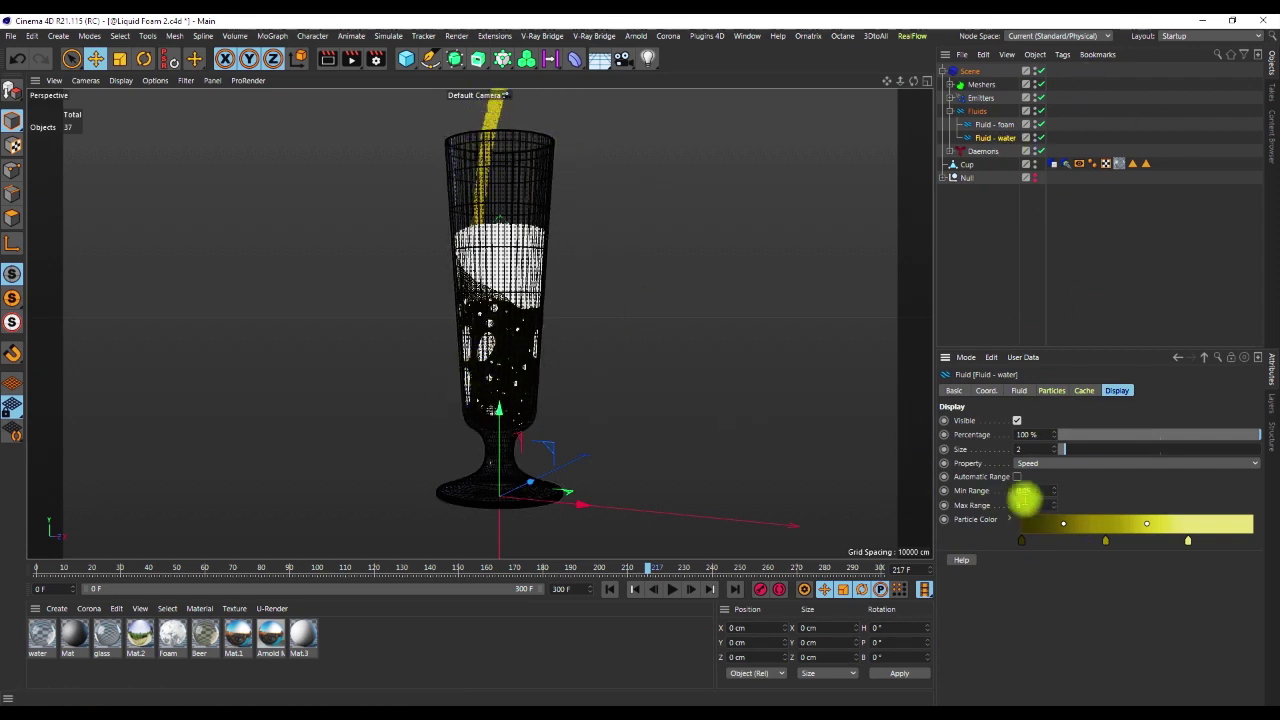
click(995, 125)
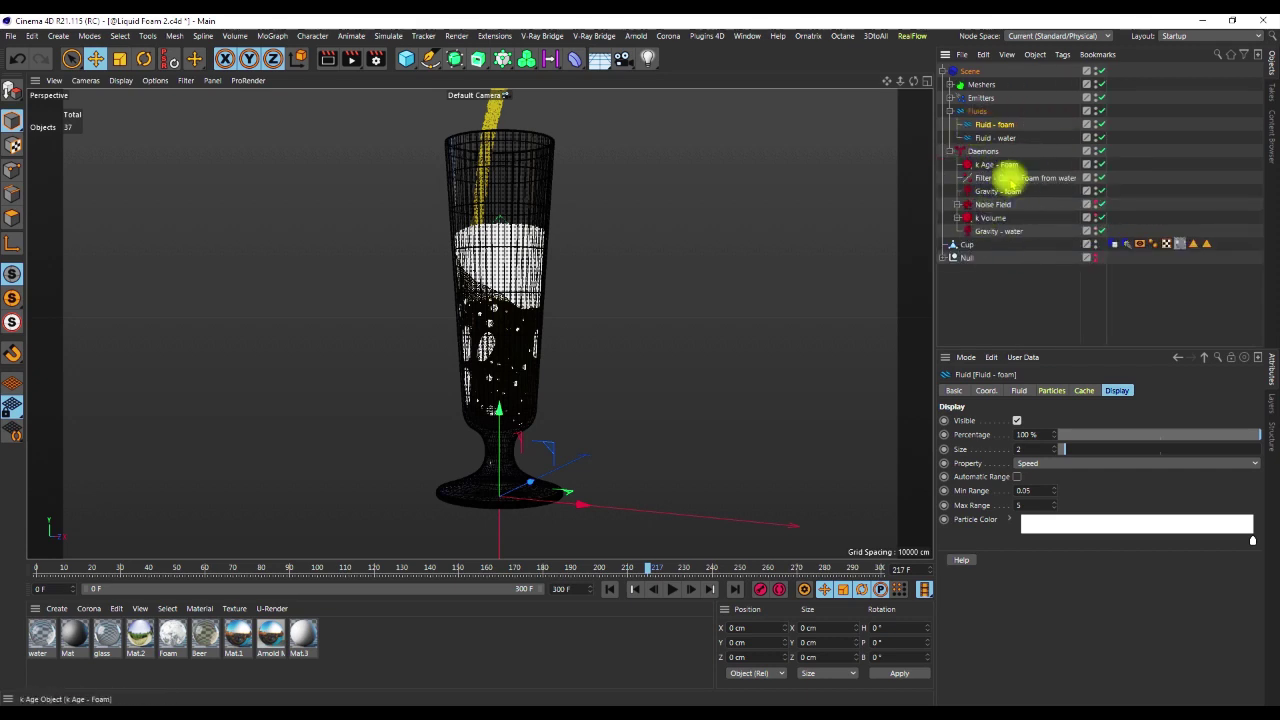
ctrl+click(985, 137)
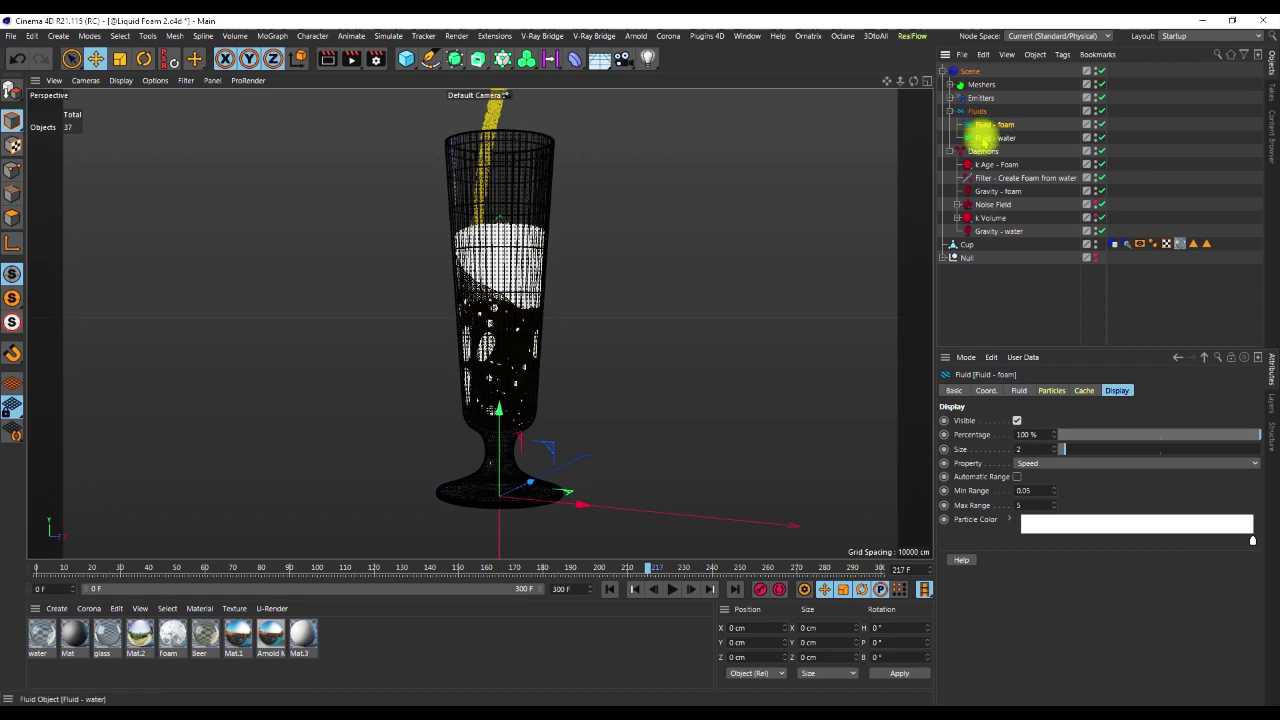
click(1019, 390)
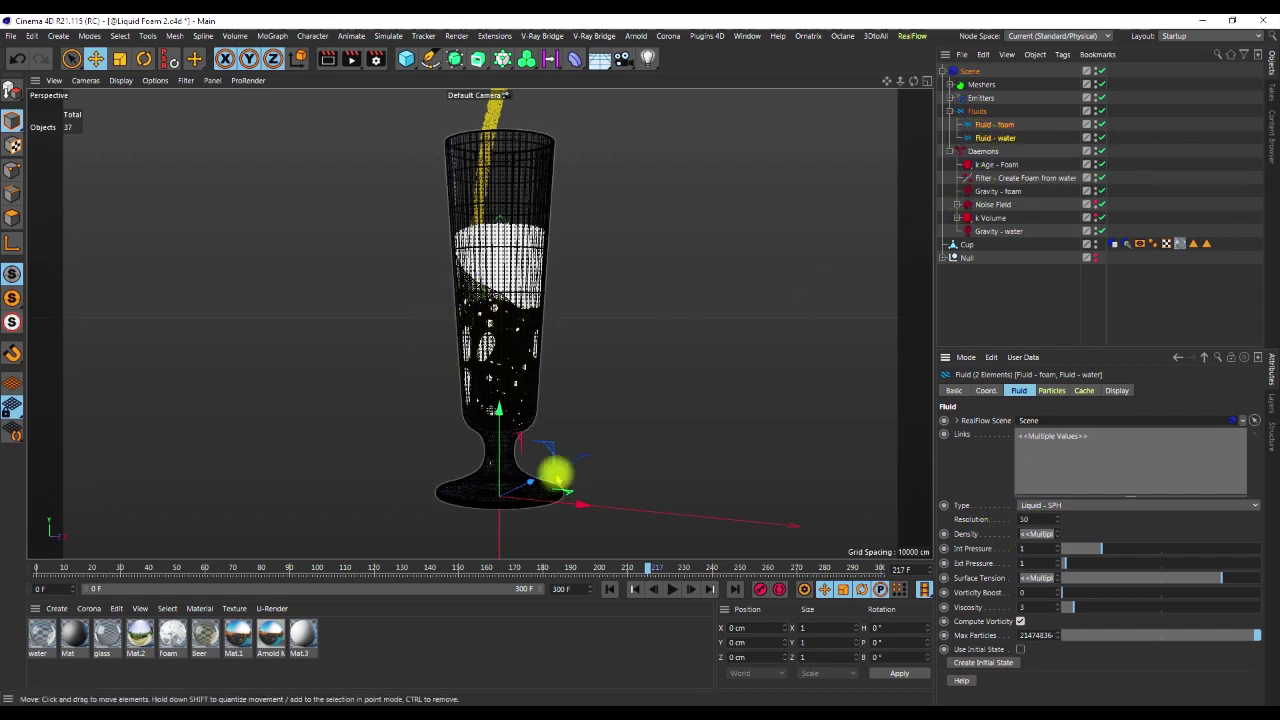
click(572, 569)
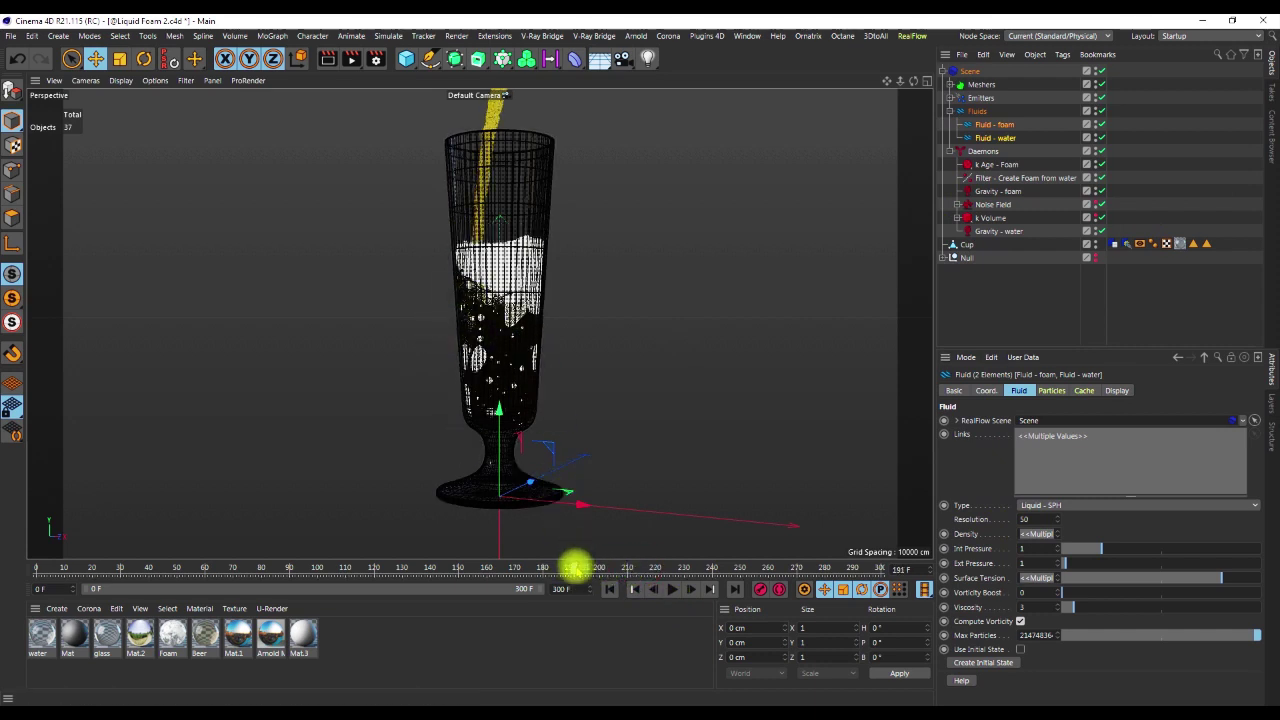
View the pour at frame 228 and examine the Life and Variation settings of the k Age - Foam daemon
click(690, 589)
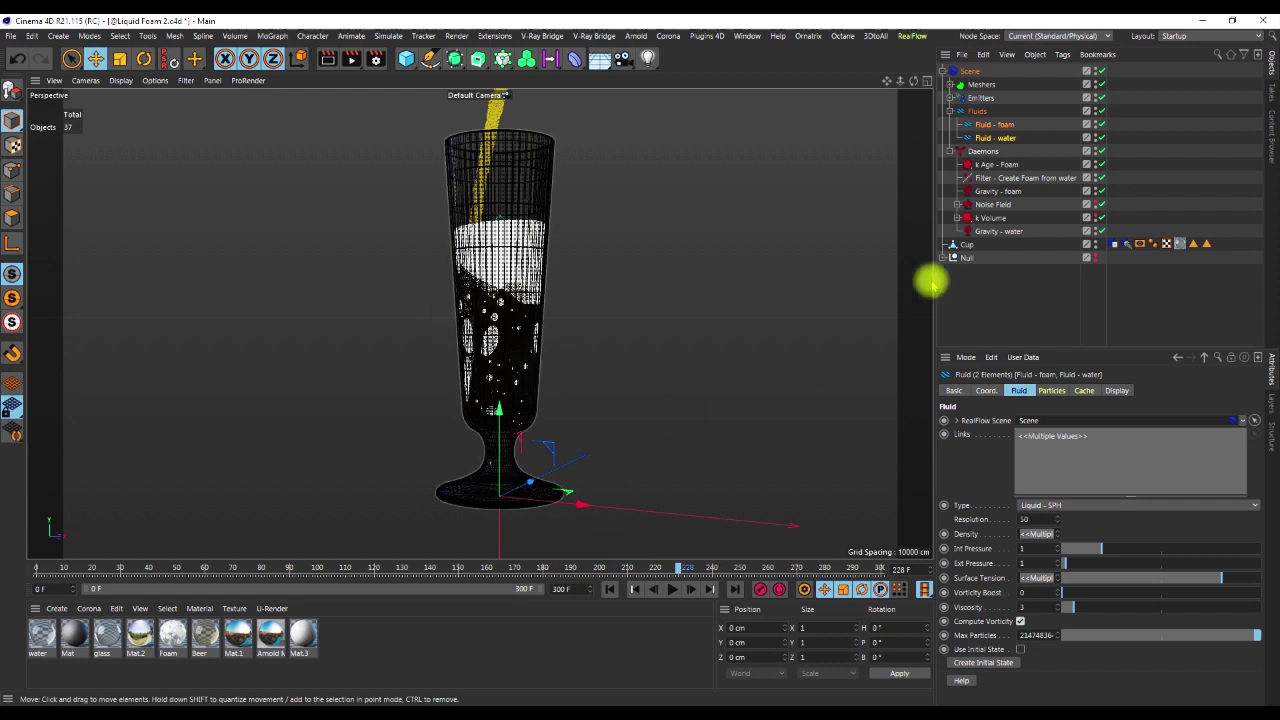
click(981, 178)
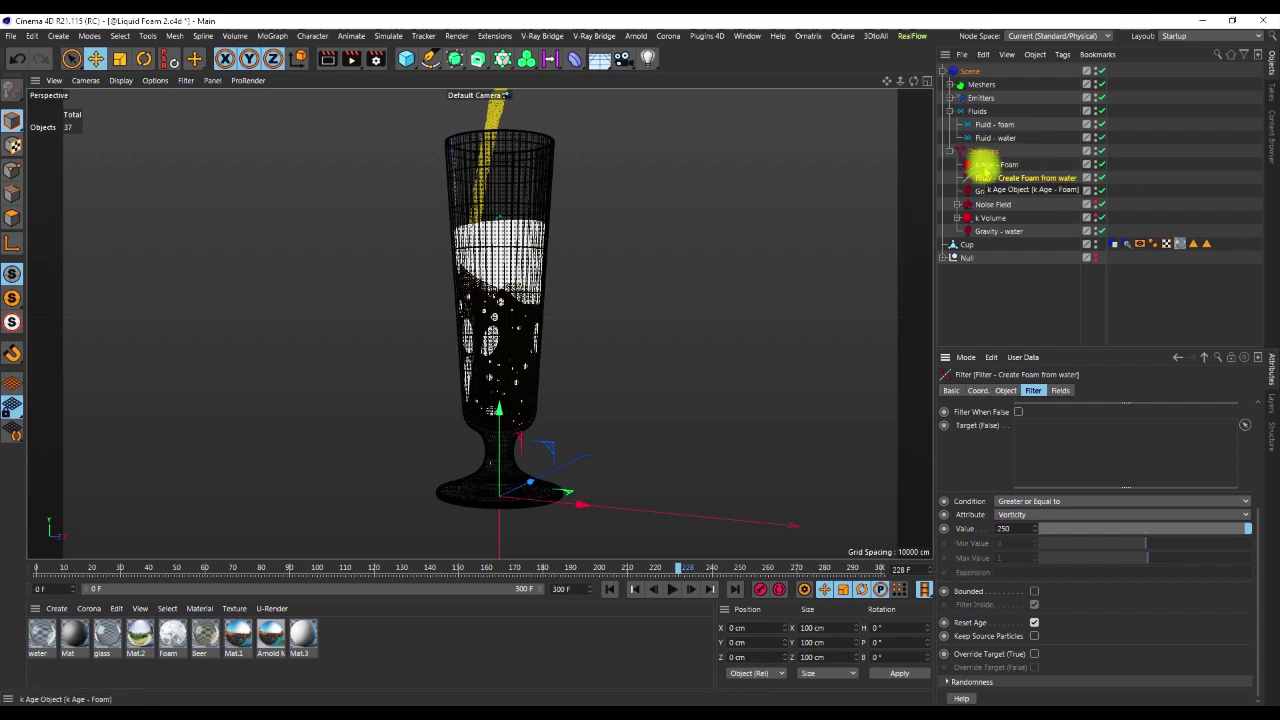
click(983, 164)
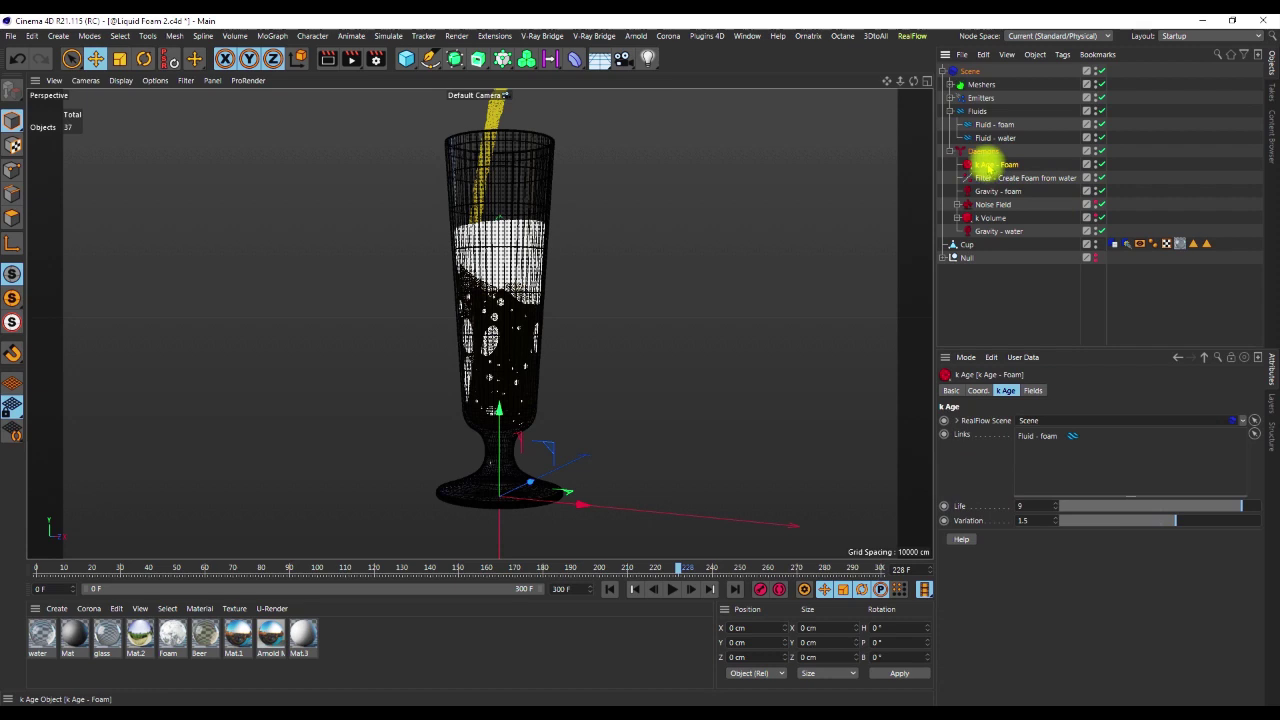
drag(1030, 508, 987, 518)
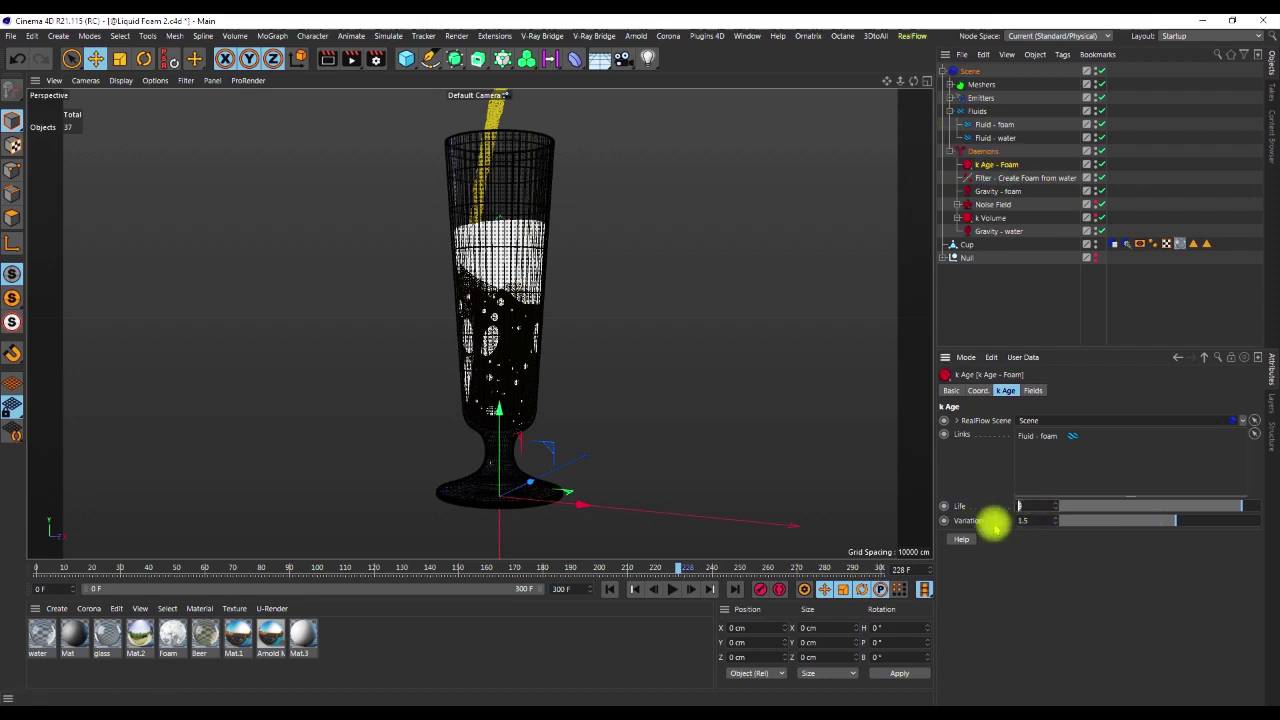
click(1035, 520)
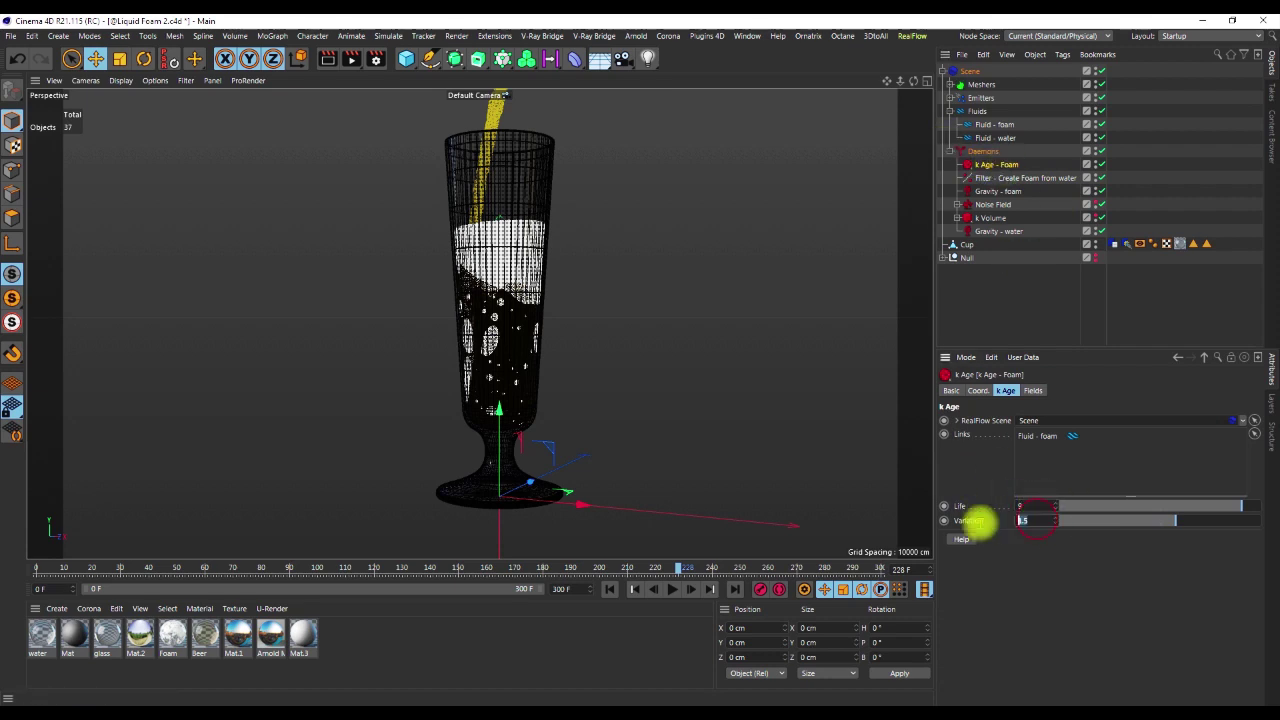
key(Return)
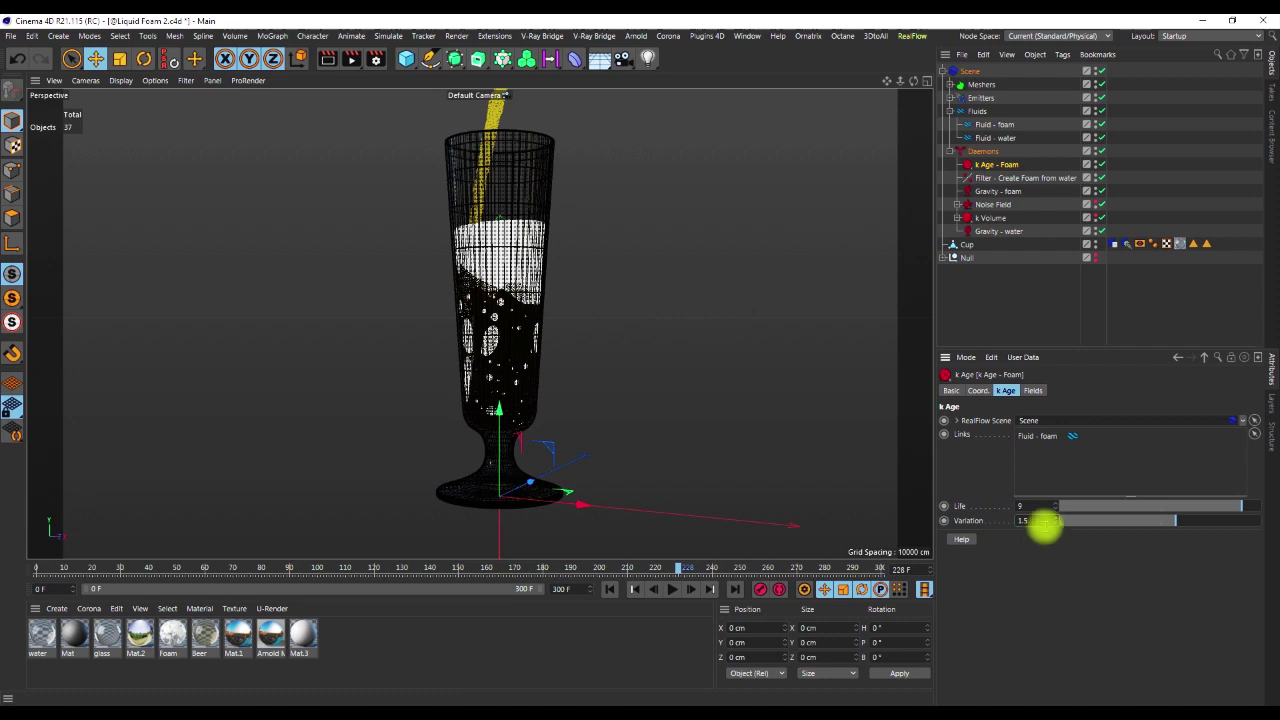
Examine the source, target, condition, attribute and value settings of the Filter - Create Foam from water daemon
click(1027, 177)
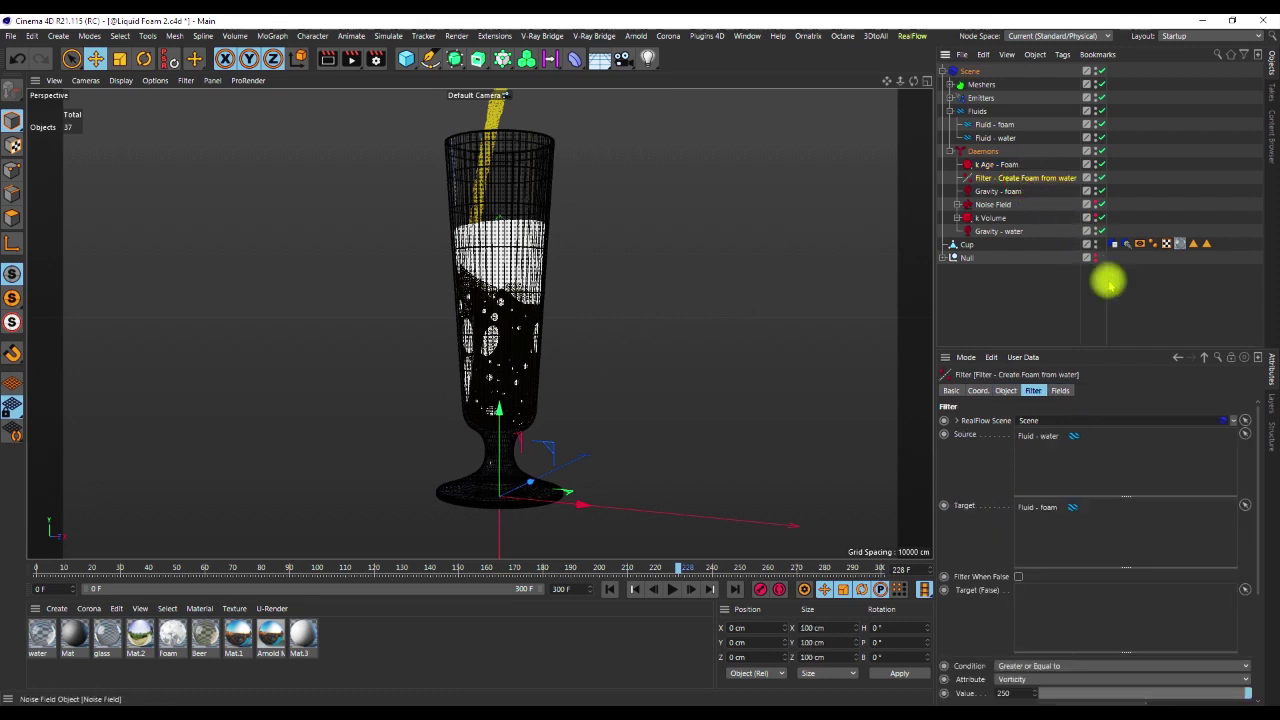
scroll(971, 525, down, 3)
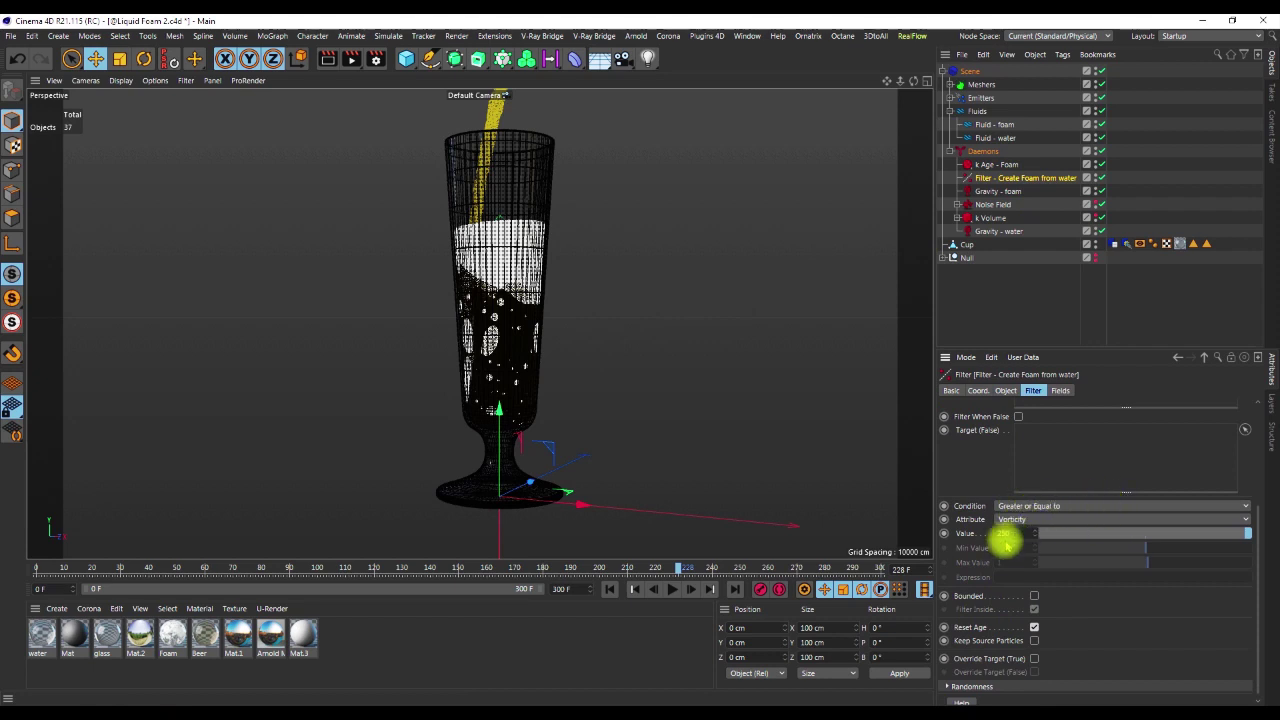
scroll(978, 490, up, 3)
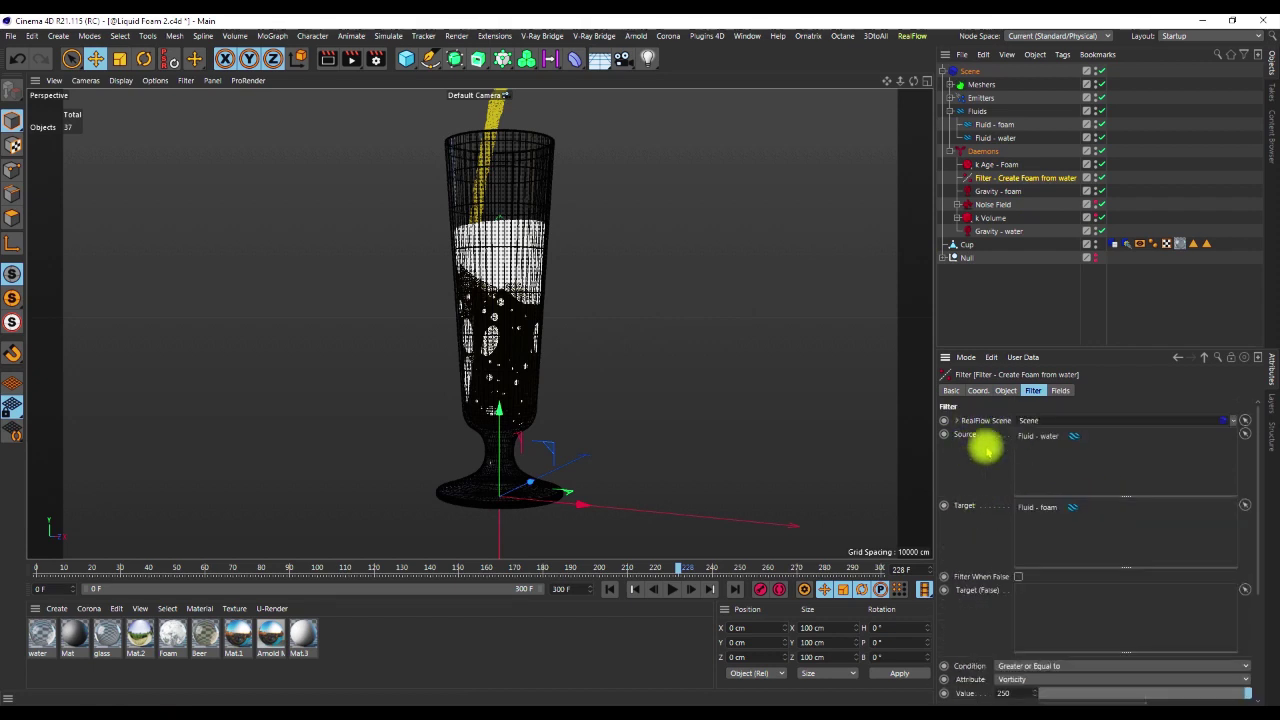